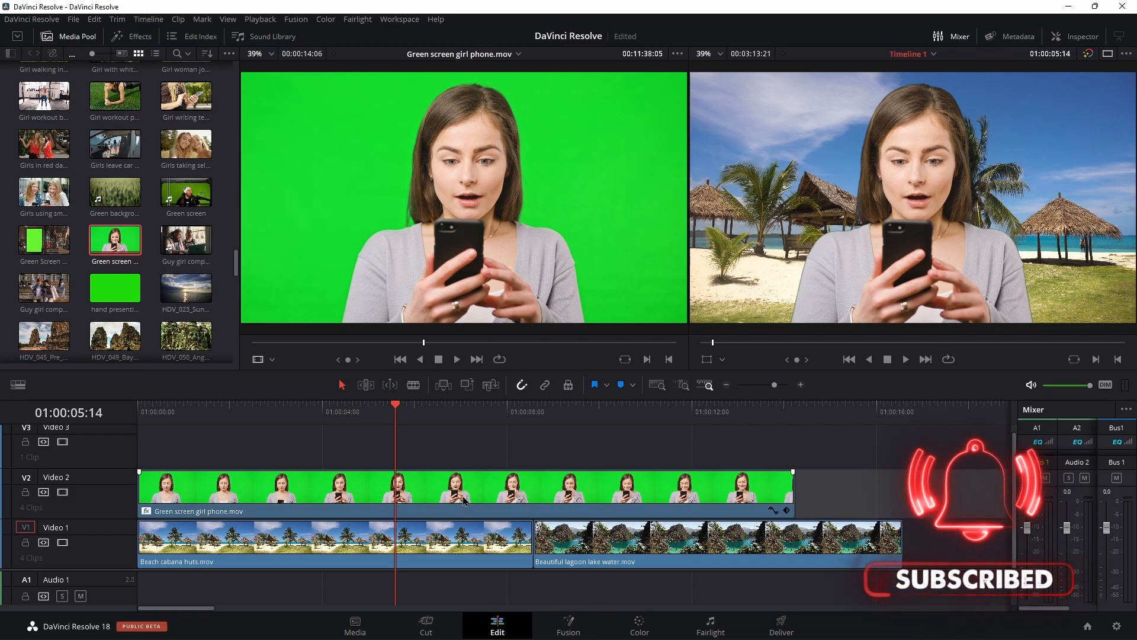
Clear all clips from the timeline and switch to the single-viewer layout
key("space")
key("space")
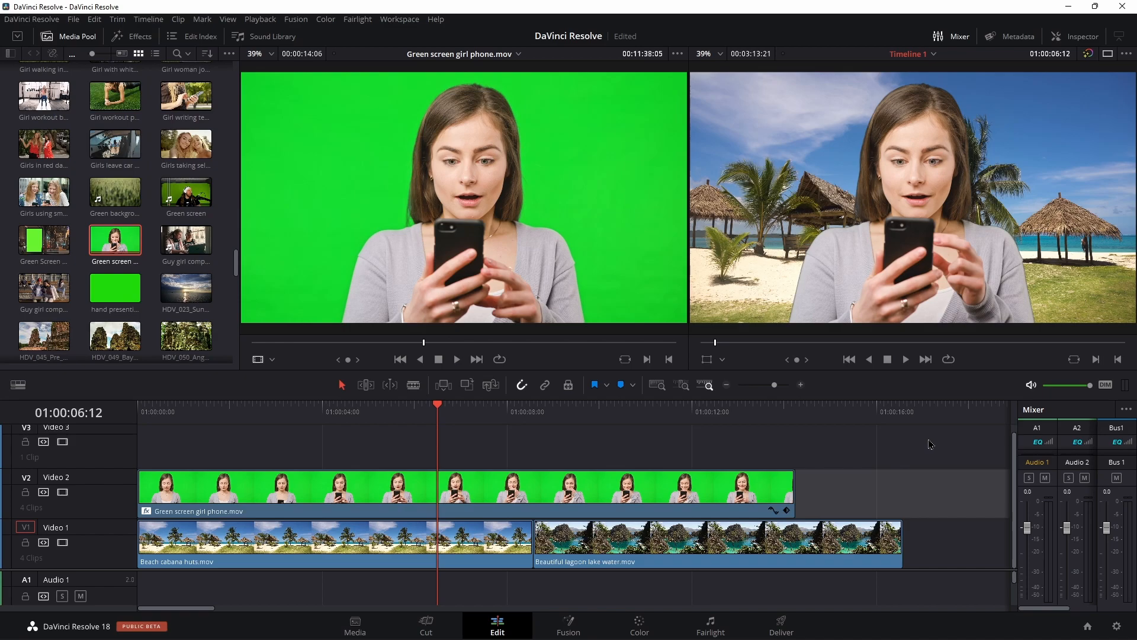
left_click_drag(947, 440, 147, 597)
key("Delete")
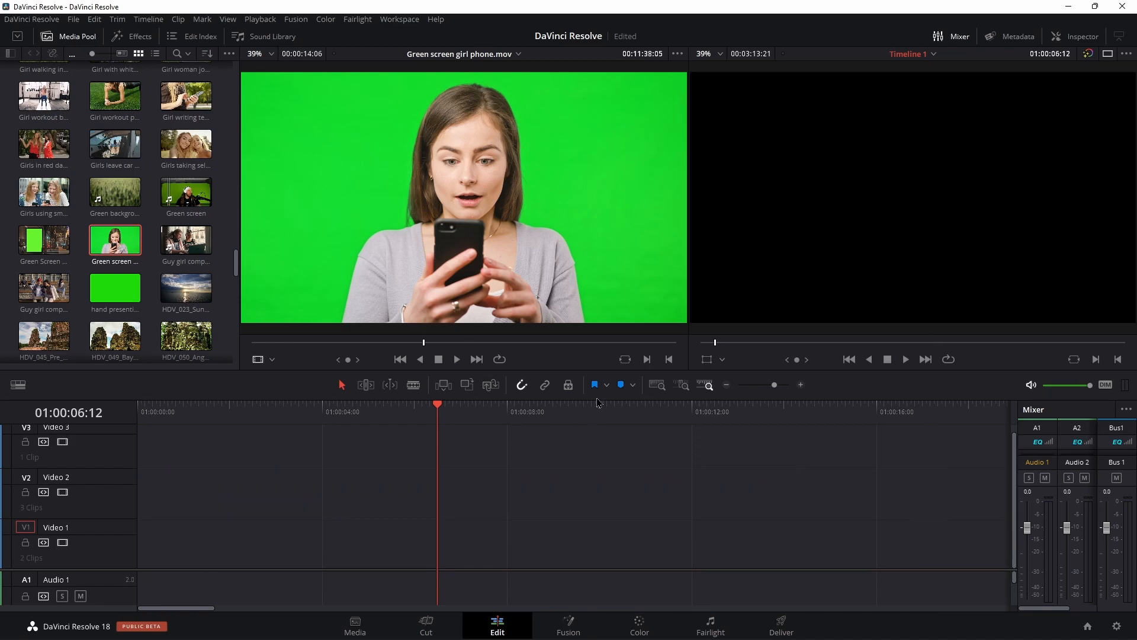
left_click(1107, 54)
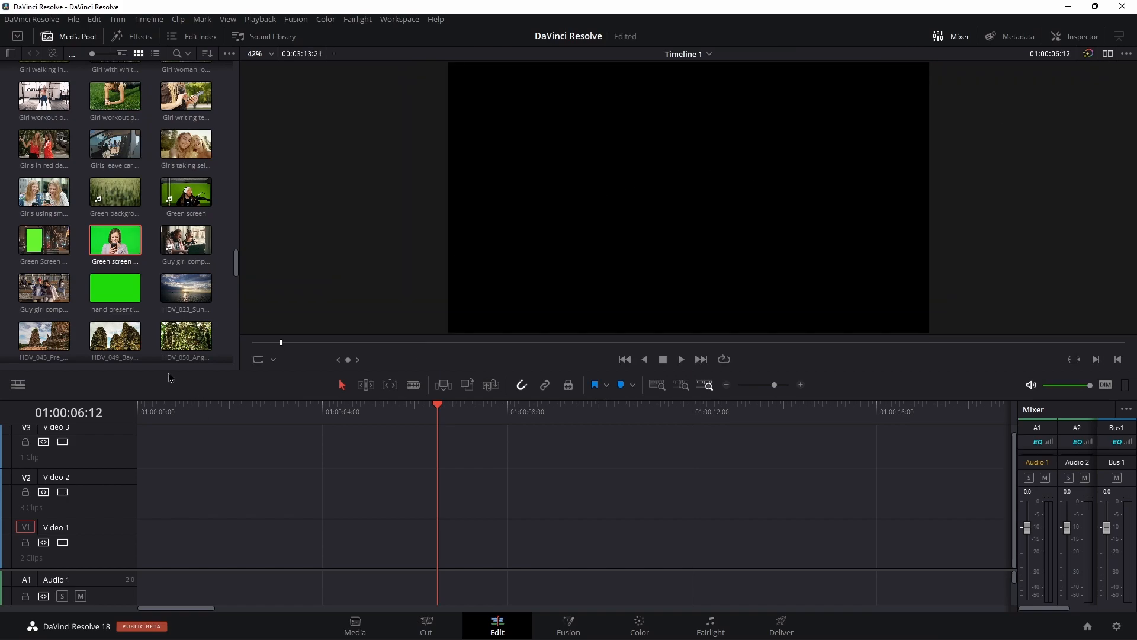
Place the clip Green screen girl phone.mov on the Video 2 track
left_click_drag(115, 240, 219, 536)
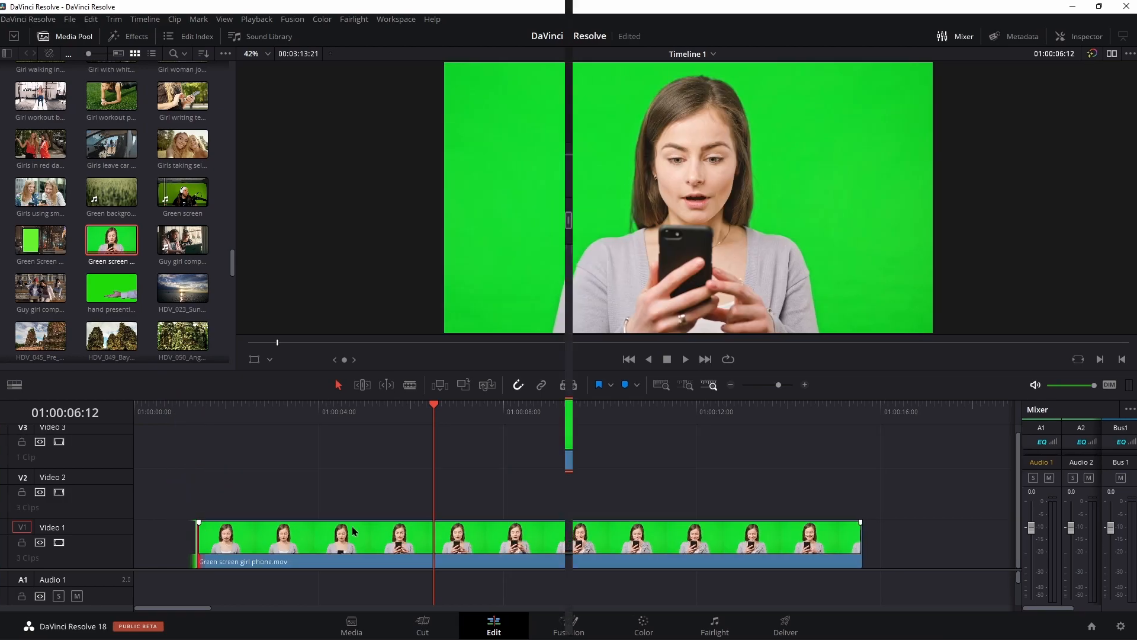
left_click_drag(358, 530, 358, 481)
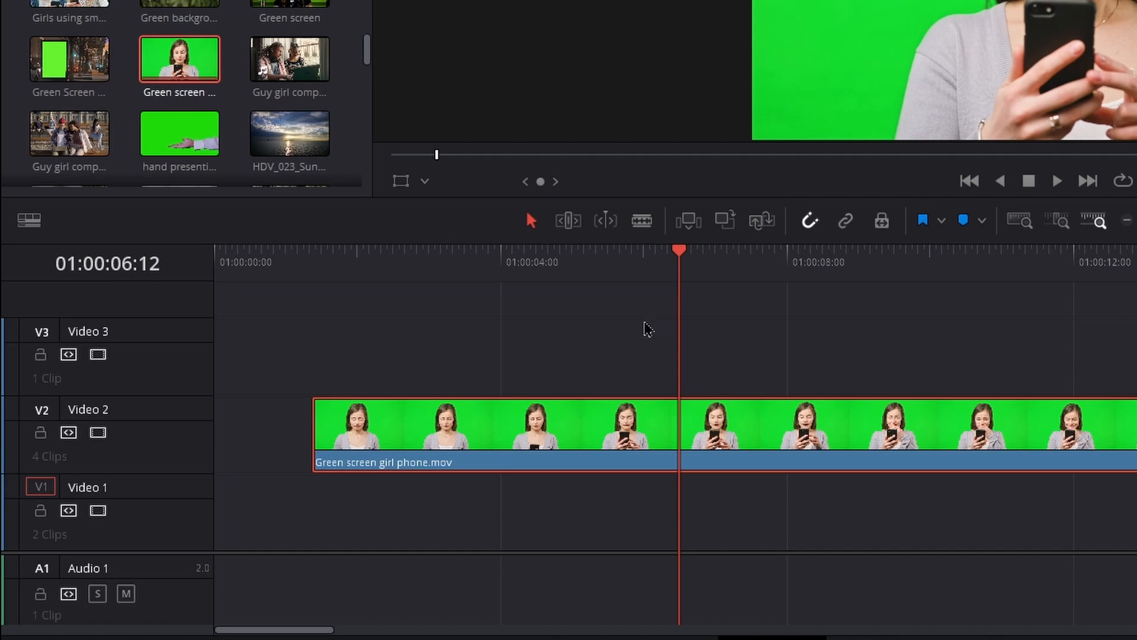
mouse_move(624, 435)
left_mouse_down()
mouse_move(620, 492)
mouse_move(624, 381)
mouse_move(616, 431)
left_mouse_up()
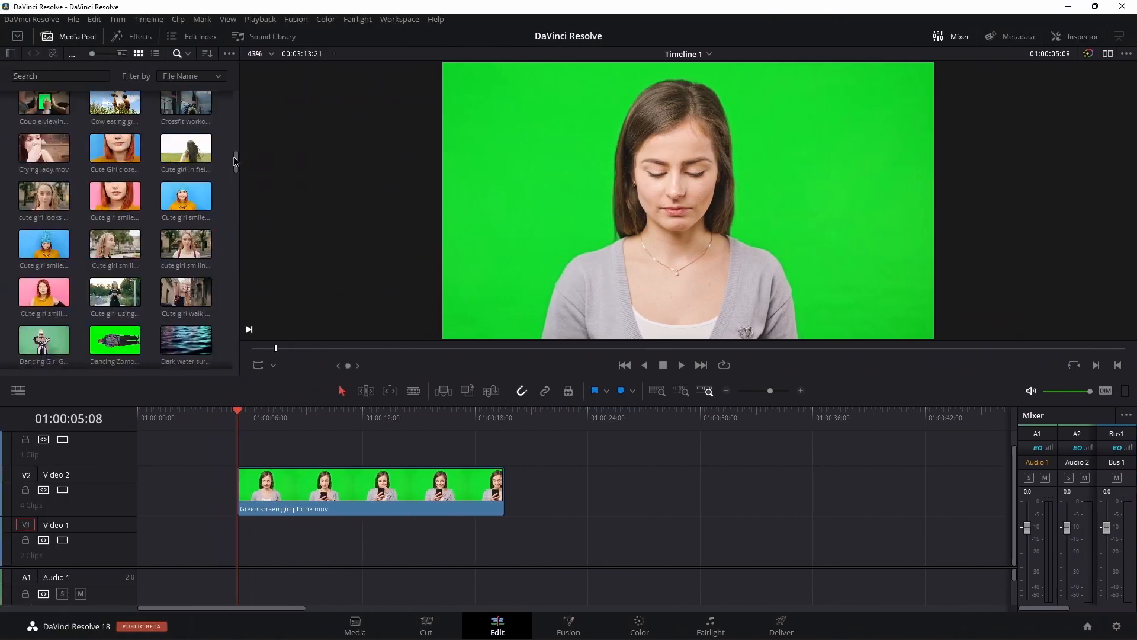
Place Beautiful tropical waterfall 2.mov on Video 1 beneath the green screen clip and trim the green screen clip's end to match it
scroll(49, 241, "up", 5)
left_click_drag(49, 242, 242, 552)
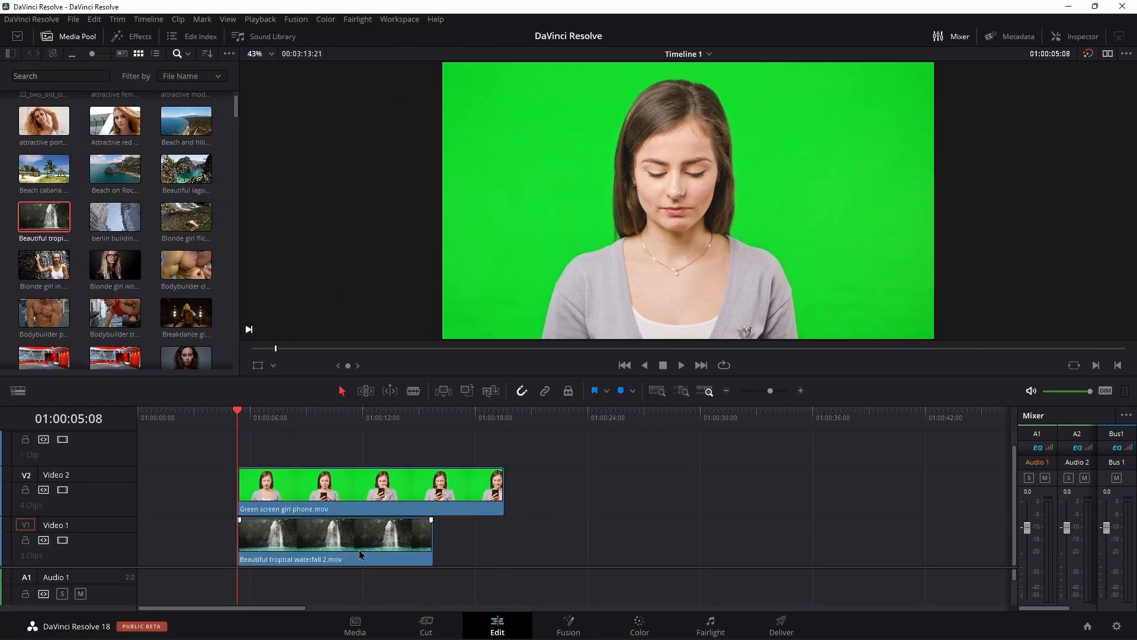
mouse_move(274, 437)
left_mouse_down()
mouse_move(264, 436)
mouse_move(278, 435)
left_mouse_up()
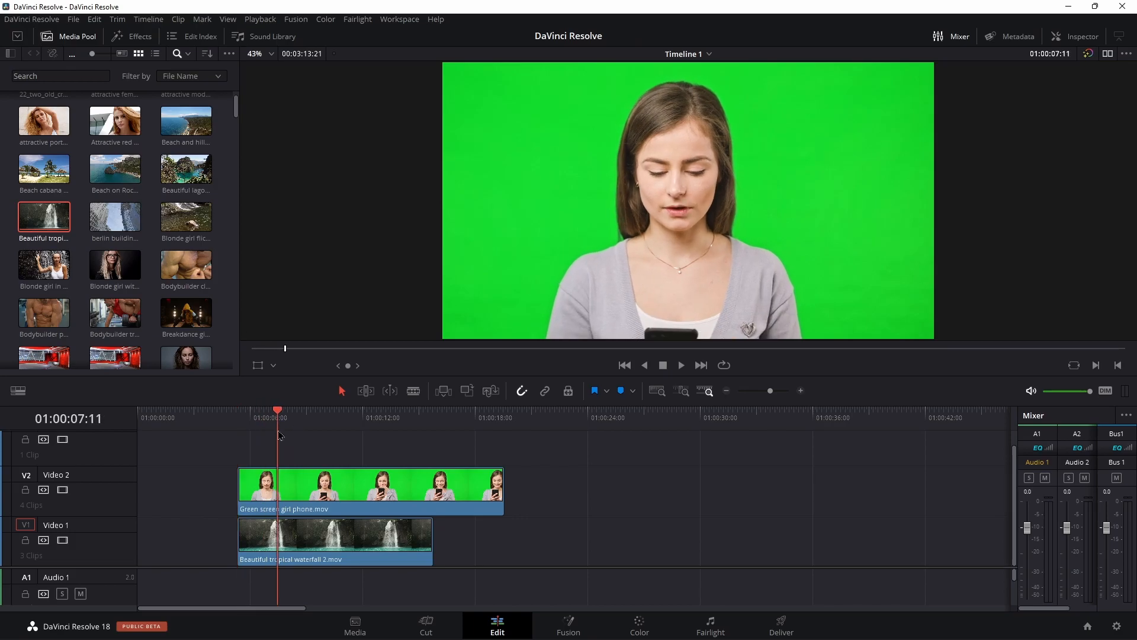
left_click_drag(502, 491, 432, 492)
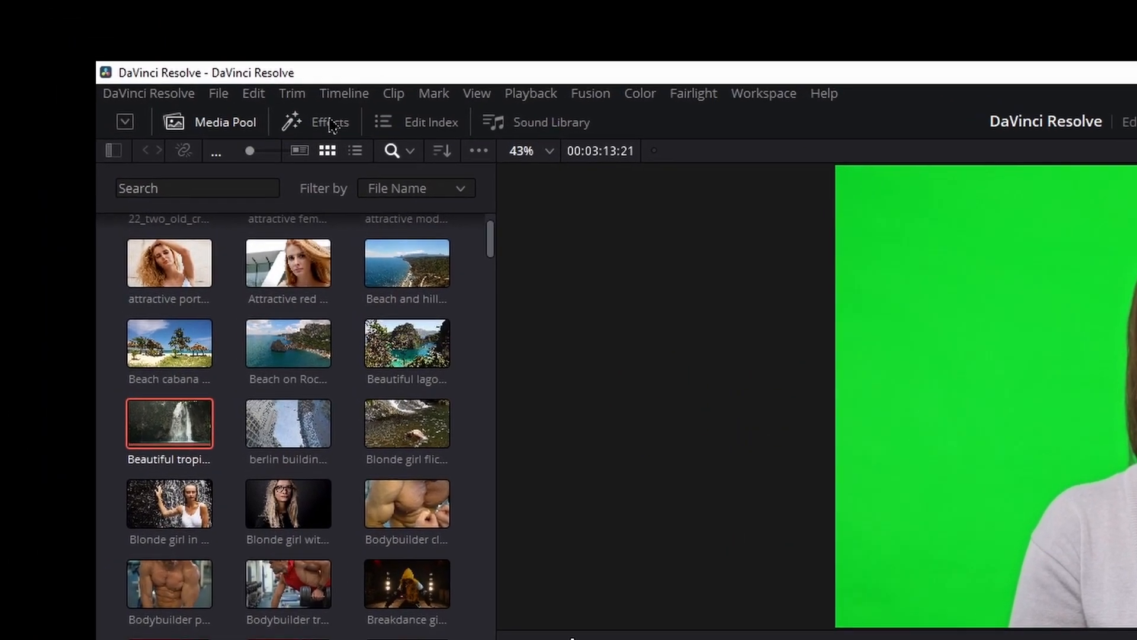
Apply the Open FX 3D Keyer effect to the green screen clip on Video 2
left_click(163, 50)
left_click(188, 201)
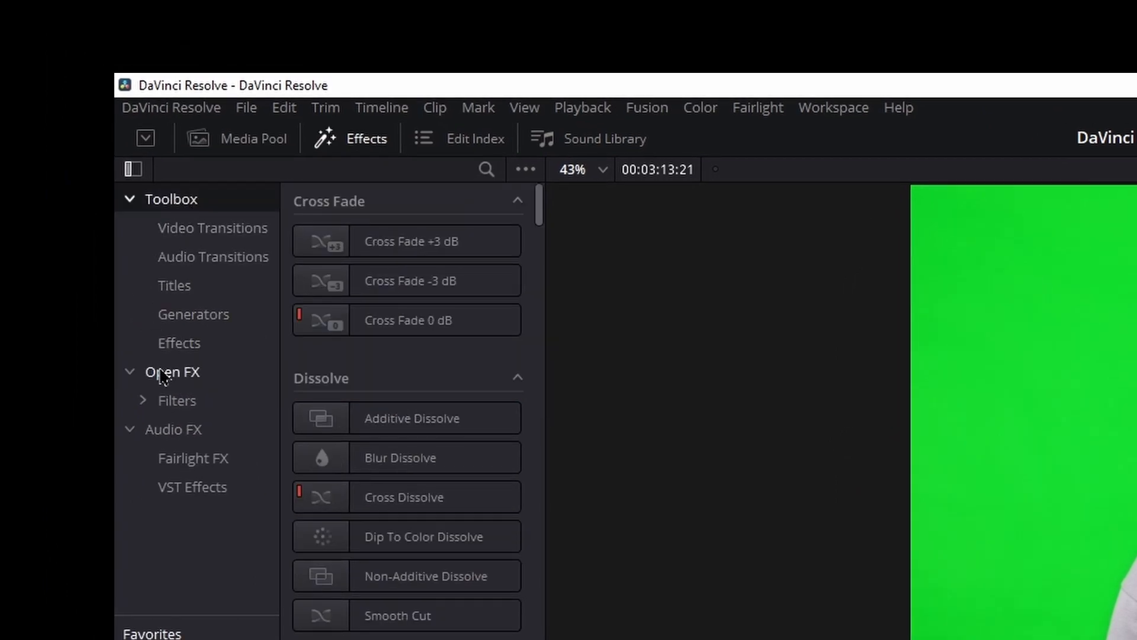
left_click(165, 373)
scroll(418, 333, "down", 5)
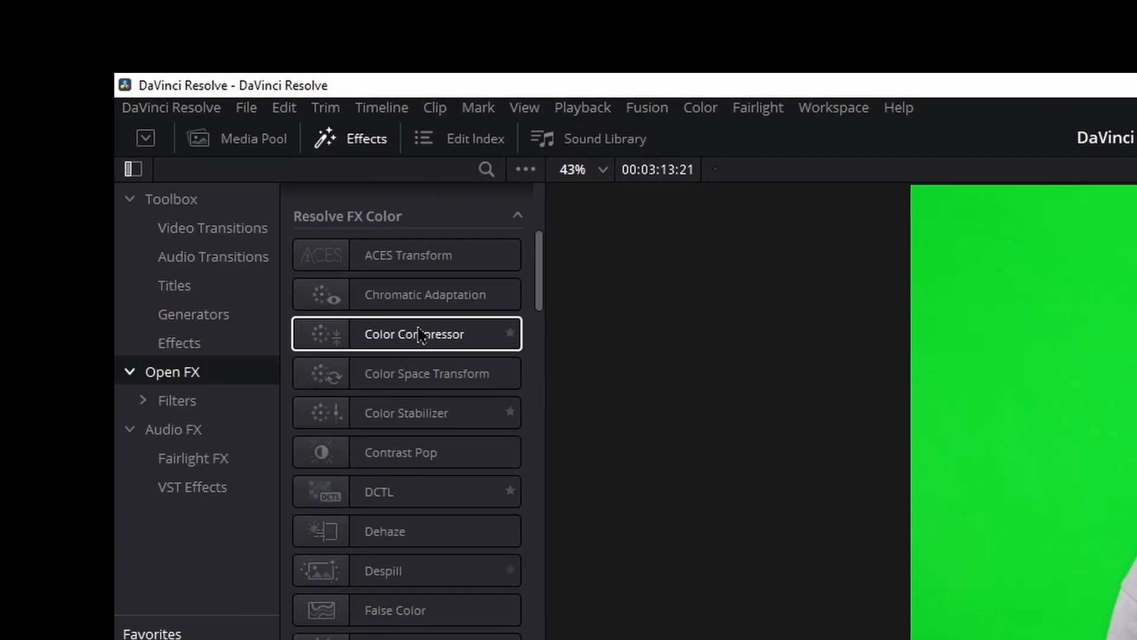
scroll(419, 332, "down", 5)
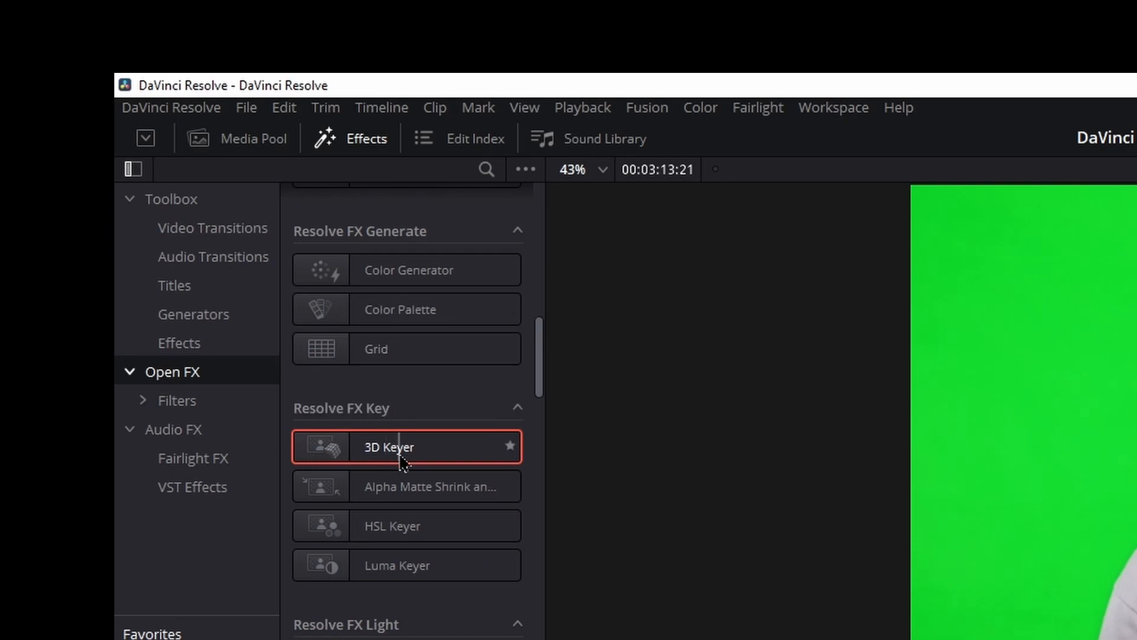
left_click_drag(397, 459, 507, 517)
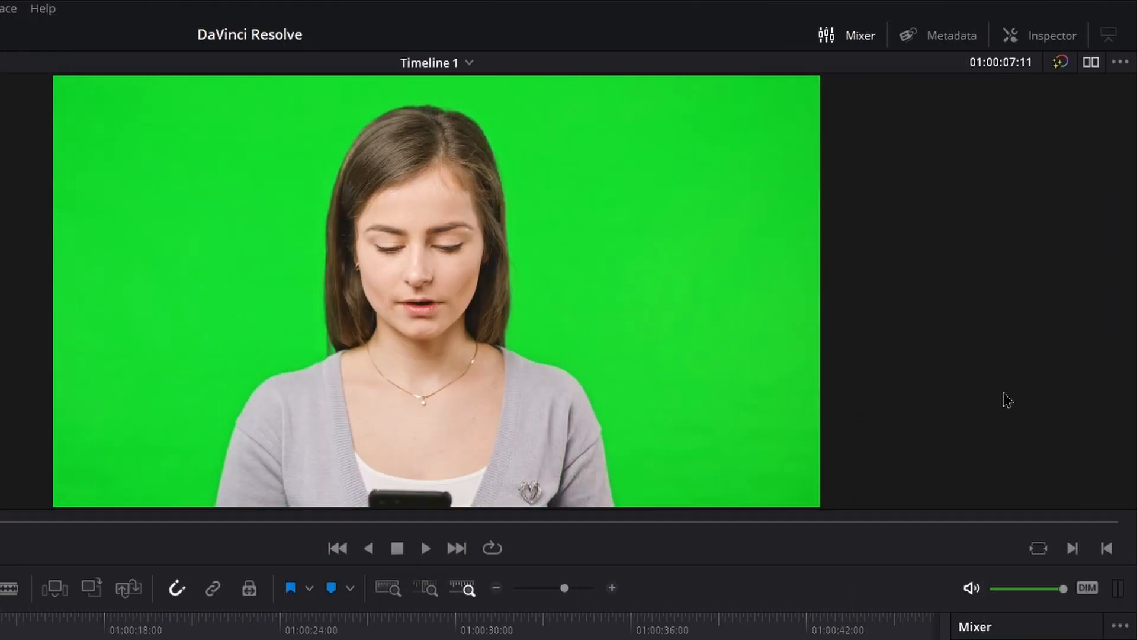
Show the clip's 3D Keyer settings in the Inspector and enable the Open FX Overlay in the viewer
left_click(1046, 37)
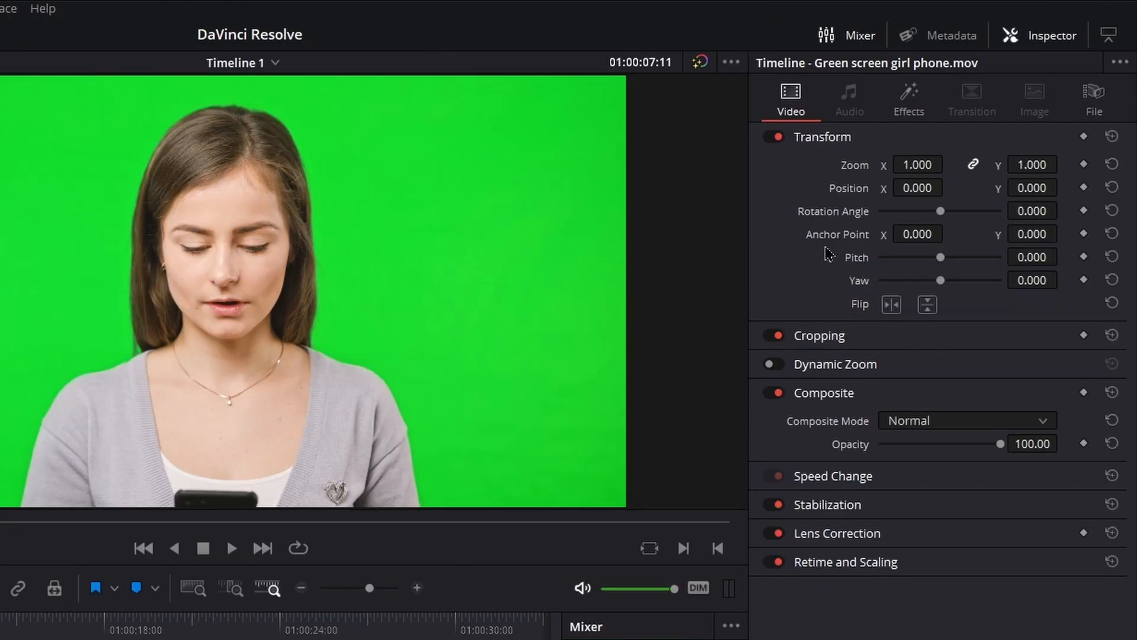
left_click(909, 107)
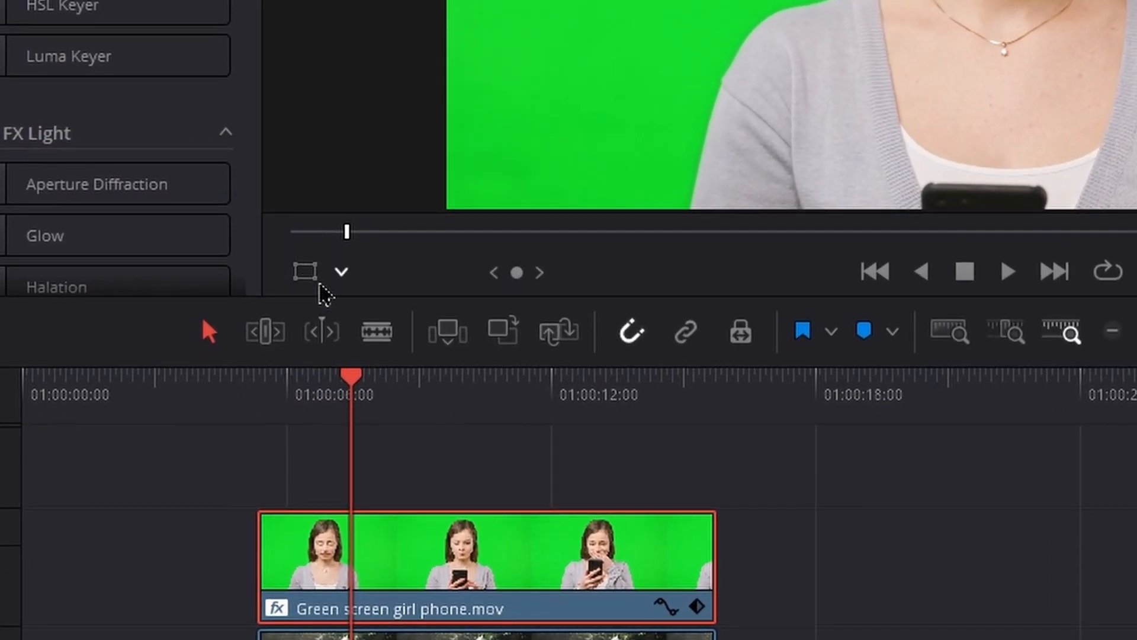
left_click(342, 273)
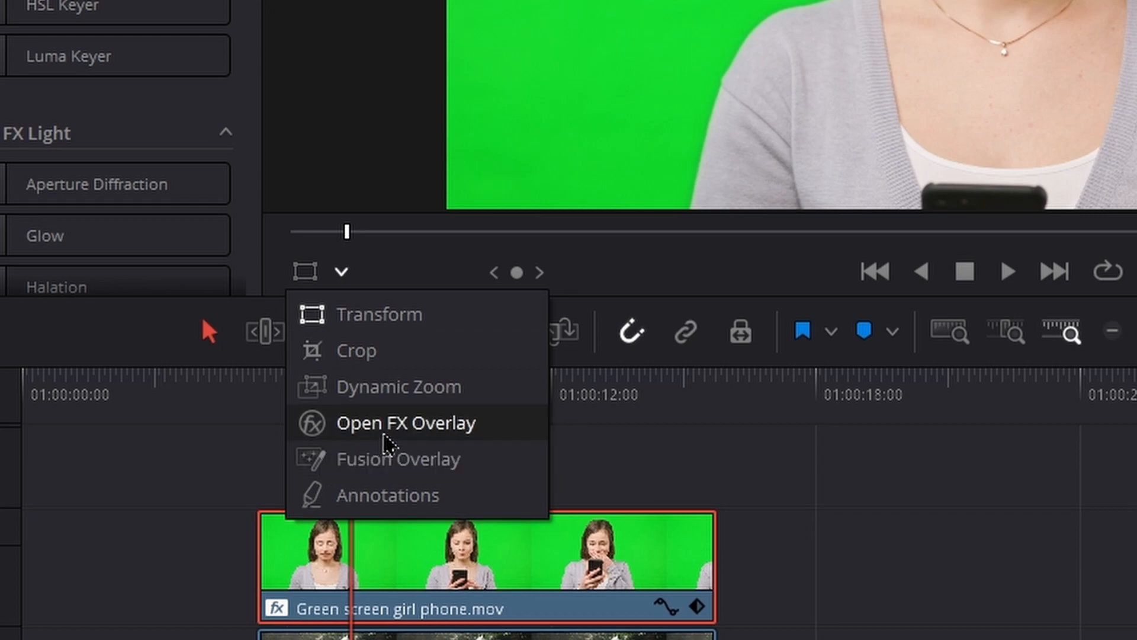
left_click(408, 438)
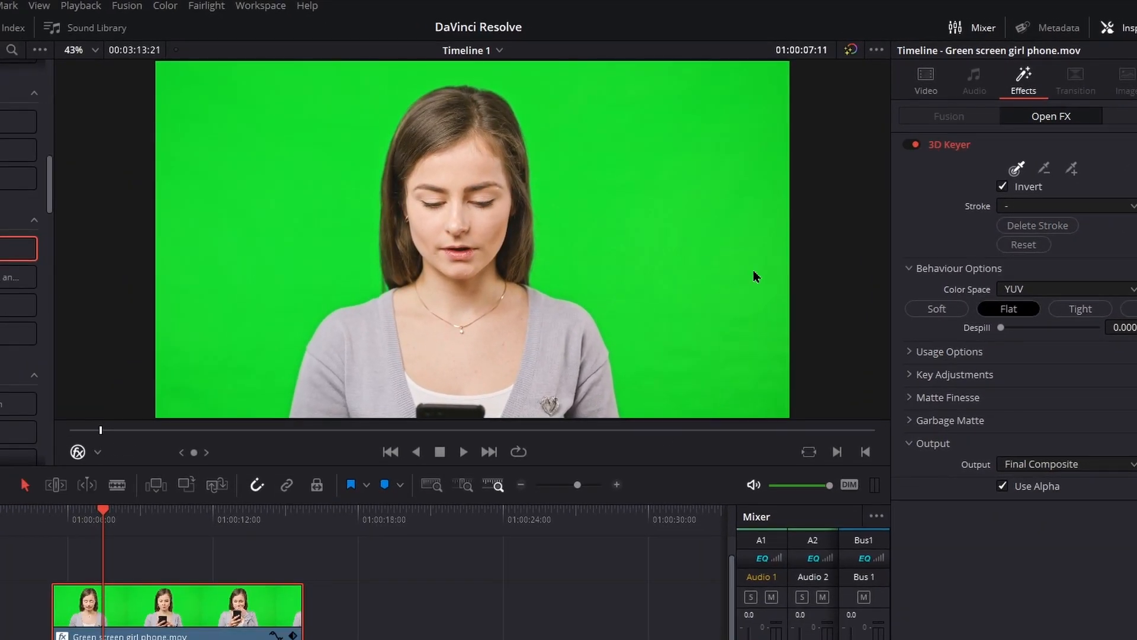
Sample the green background with a keyer stroke beside the girl and set the keyer output to Alpha Highlight B/W
left_click(684, 383)
mouse_move(684, 383)
left_mouse_down()
mouse_move(716, 336)
mouse_move(722, 235)
mouse_move(708, 177)
mouse_move(681, 132)
mouse_move(595, 89)
mouse_move(518, 80)
left_mouse_up()
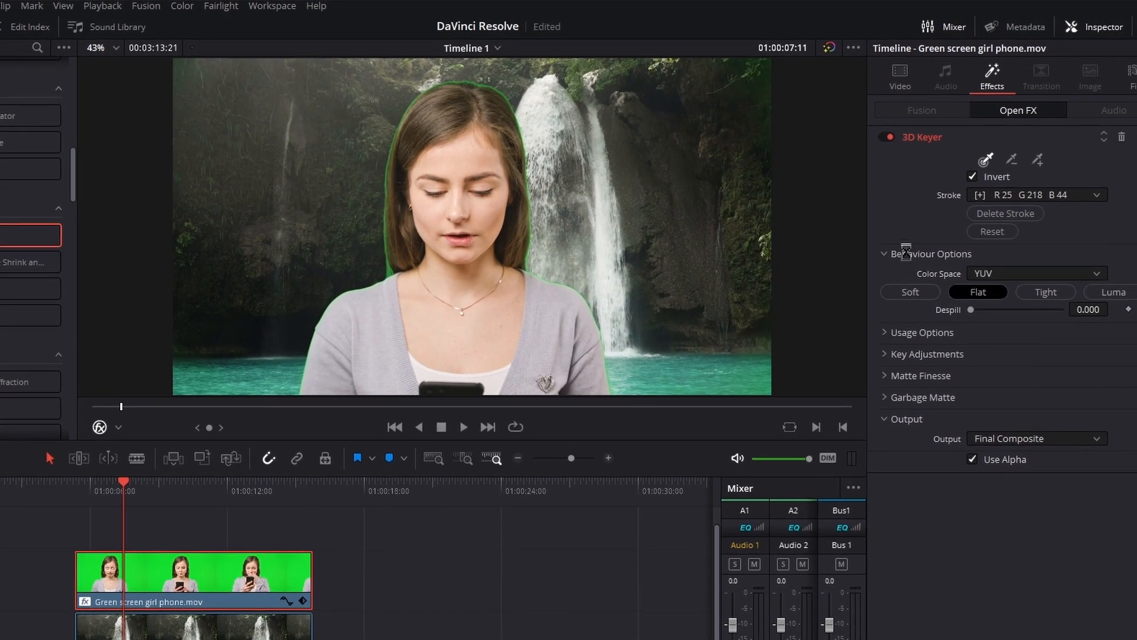
left_click(1023, 439)
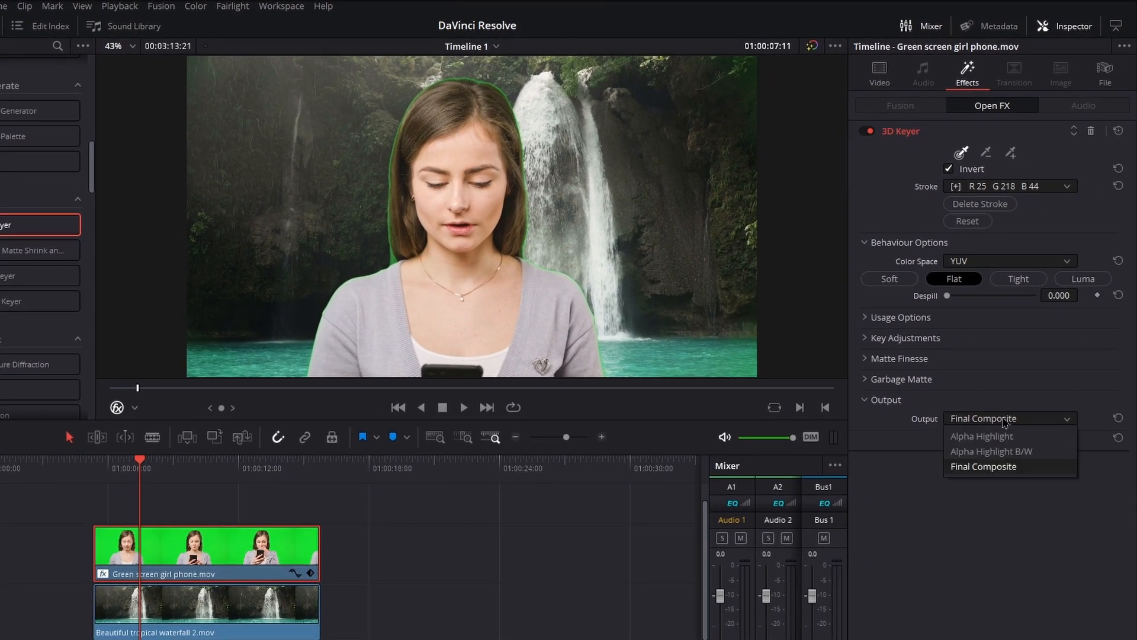
left_click(1007, 452)
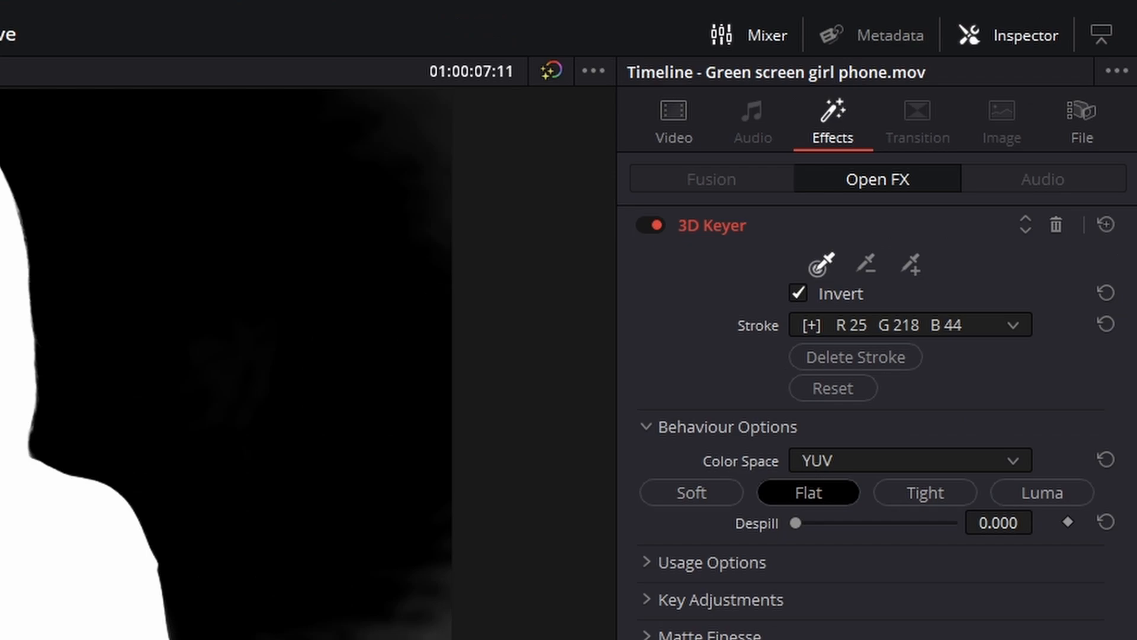
Turn on Show Paths and use the add eyedropper to draw strokes through the grey patches in the matte's background
left_click(913, 268)
left_click(687, 562)
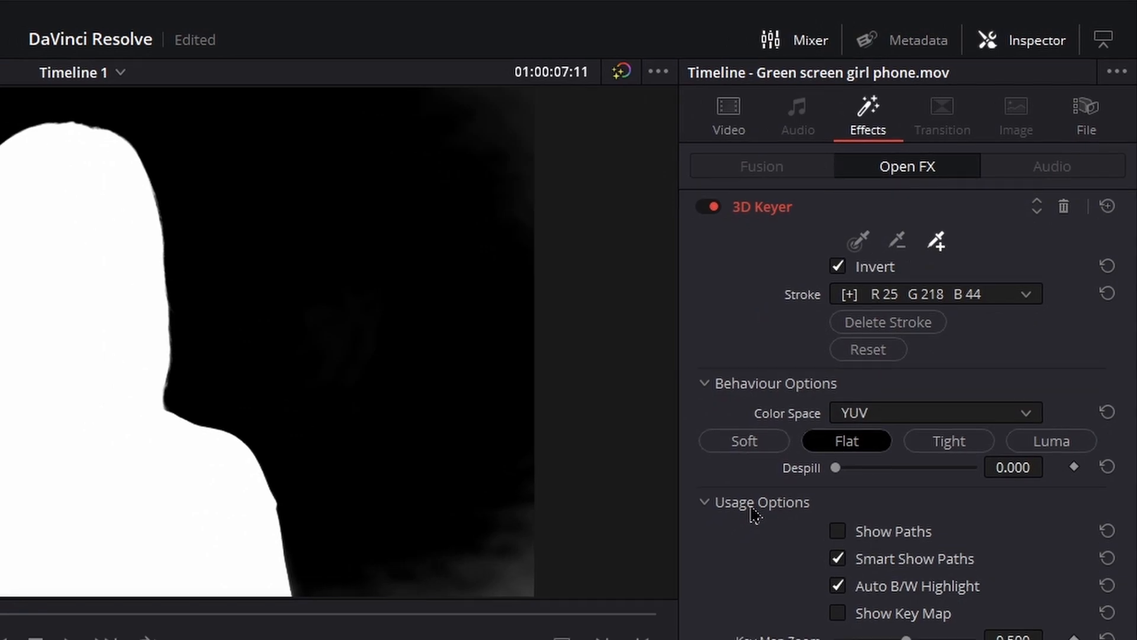
left_click(837, 531)
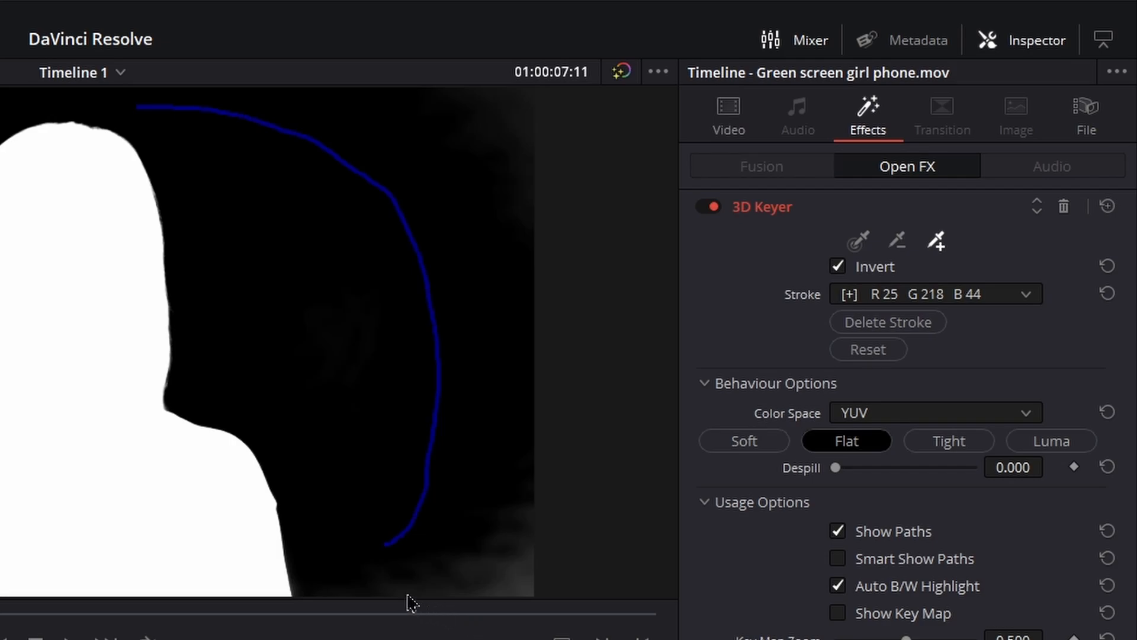
mouse_move(382, 584)
left_mouse_down()
mouse_move(503, 581)
mouse_move(515, 522)
left_mouse_up()
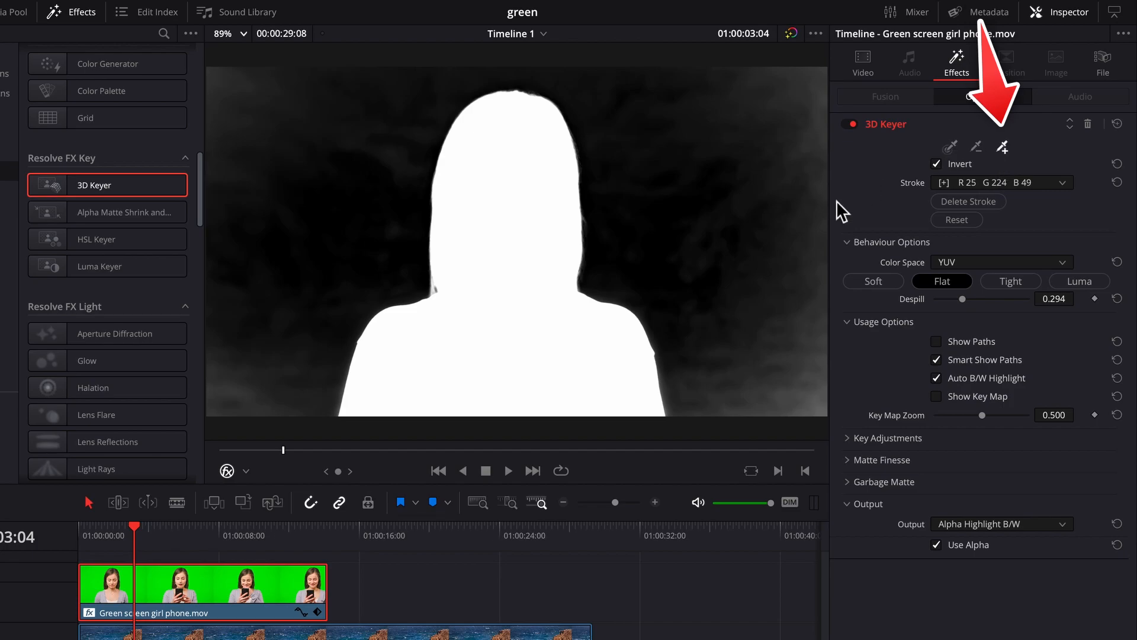
Add keyer strokes over the grey background on both sides of the girl and set the output to Final Composite
left_click_drag(790, 97, 801, 360)
mouse_move(271, 377)
left_mouse_down()
mouse_move(279, 261)
mouse_move(402, 111)
left_mouse_up()
left_click(954, 524)
left_click(954, 531)
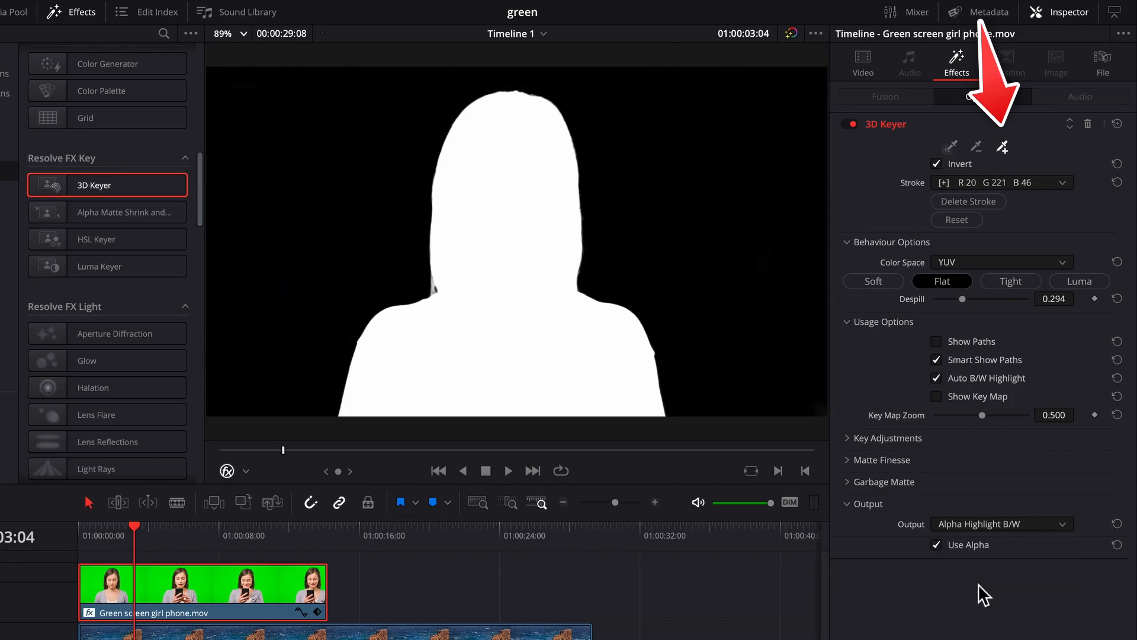
left_click(970, 531)
left_click(969, 576)
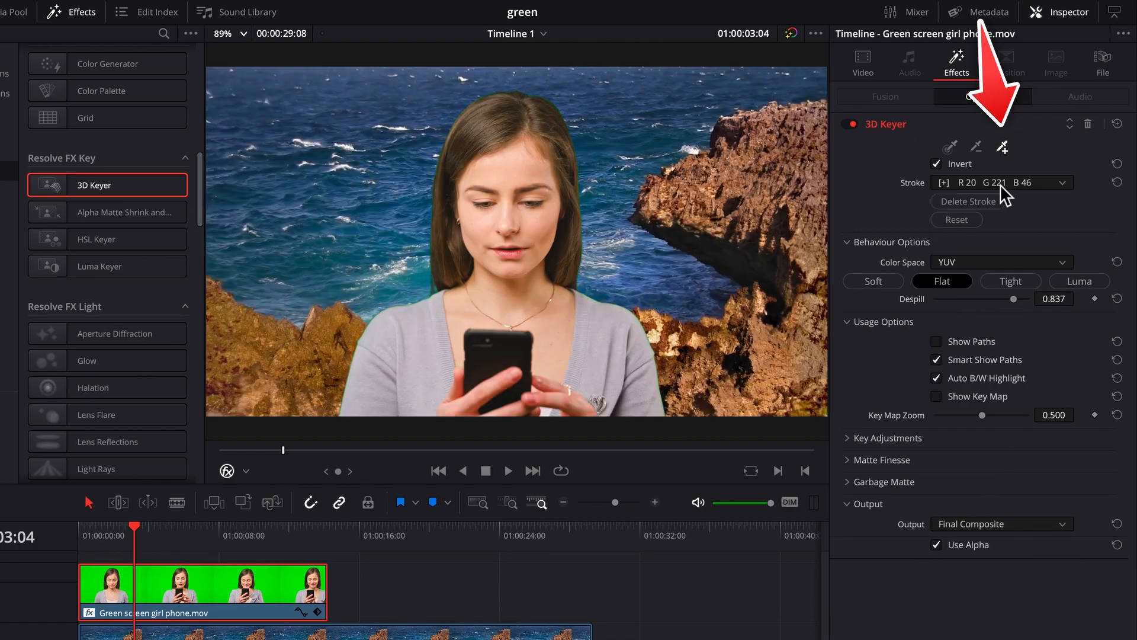
Add a stroke over the edge of the hair, then use the subtract eyedropper across the neck and hair to recover the subject
left_click_drag(586, 155, 582, 140)
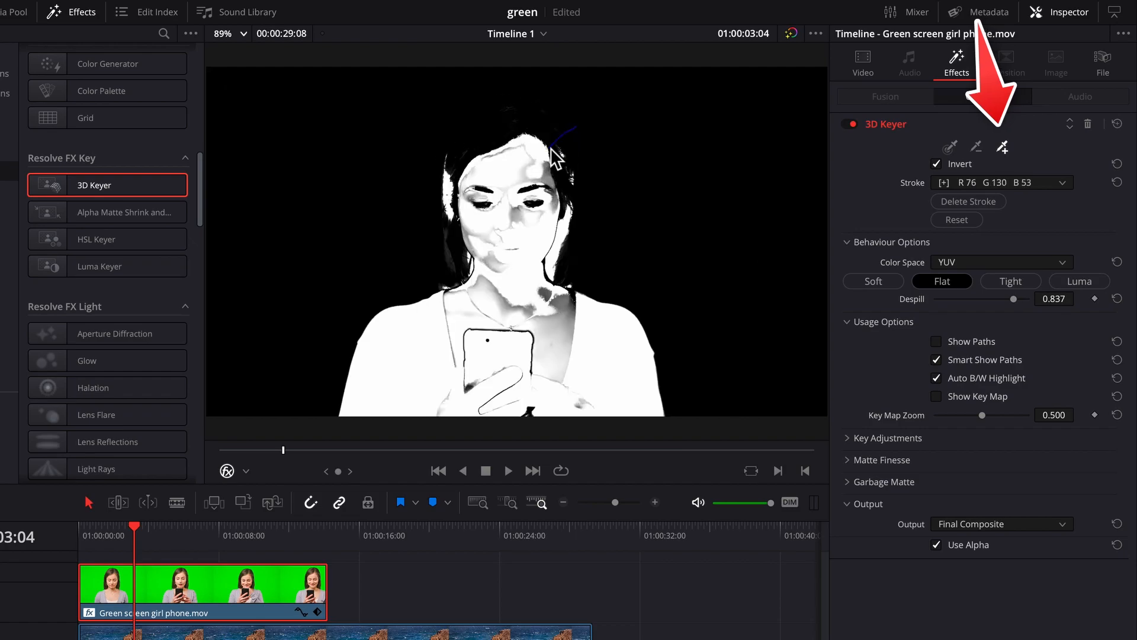
left_click(977, 148)
mouse_move(505, 279)
left_mouse_down()
mouse_move(487, 149)
mouse_move(506, 119)
mouse_move(546, 150)
mouse_move(541, 284)
mouse_move(484, 244)
mouse_move(473, 164)
mouse_move(454, 233)
left_mouse_up()
left_click(937, 342)
left_click(992, 509)
left_click(994, 553)
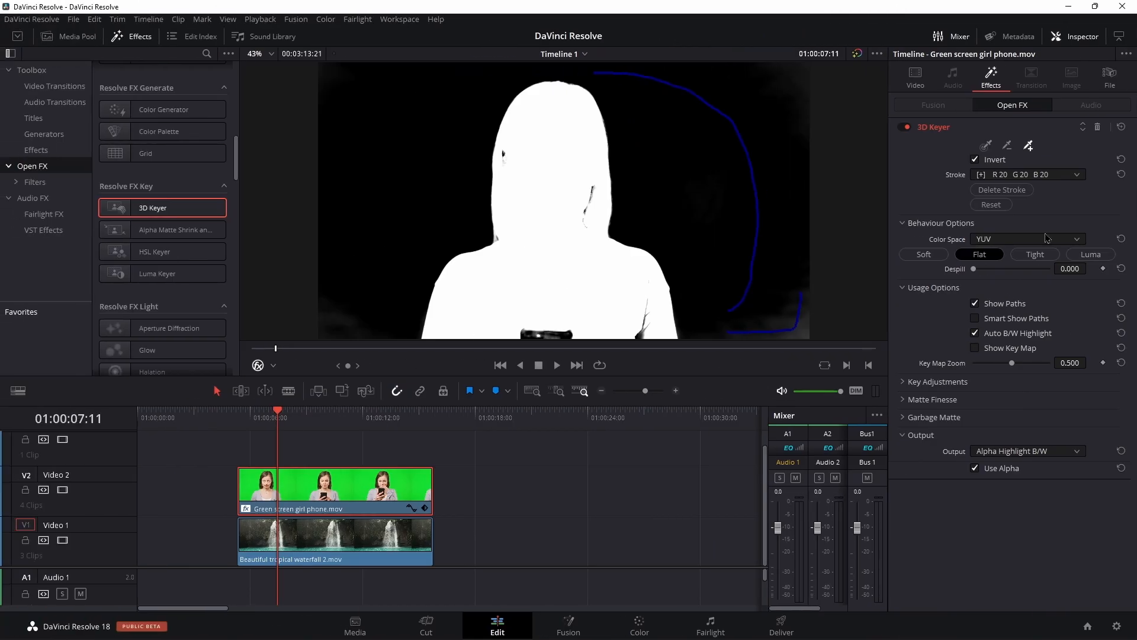
Reset the keyer's strokes, draw one long stroke through the green around the girl, and set the output to Final Composite
left_click(993, 205)
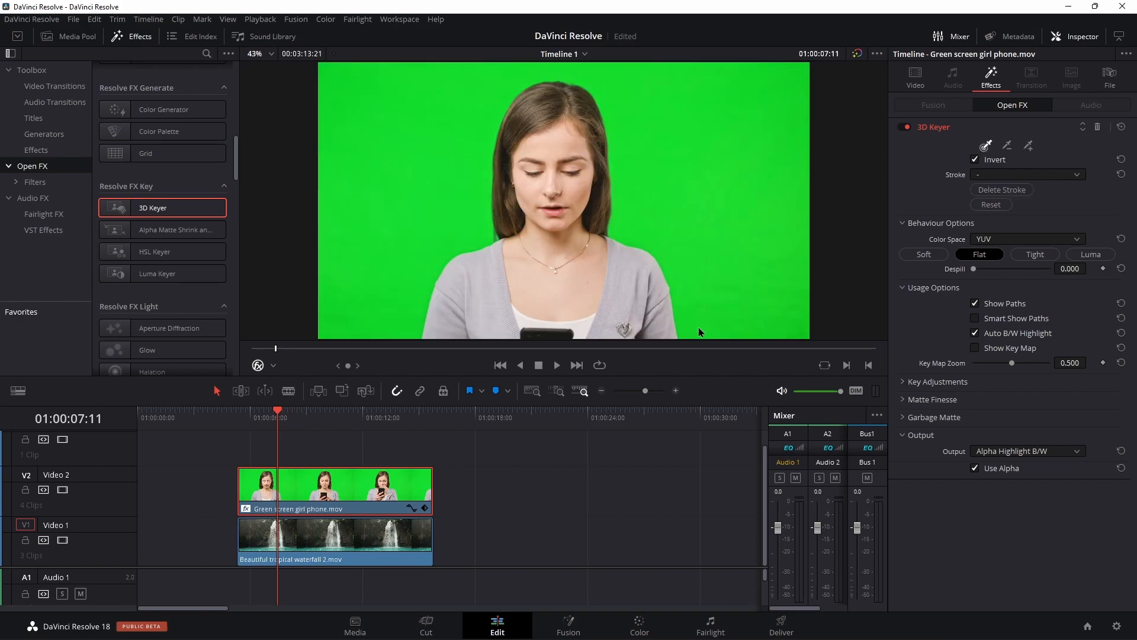
mouse_move(699, 333)
left_mouse_down()
mouse_move(793, 338)
mouse_move(757, 264)
mouse_move(703, 232)
mouse_move(667, 181)
mouse_move(682, 145)
mouse_move(721, 119)
mouse_move(714, 89)
mouse_move(611, 74)
mouse_move(524, 70)
mouse_move(390, 110)
mouse_move(365, 197)
mouse_move(363, 293)
left_mouse_up()
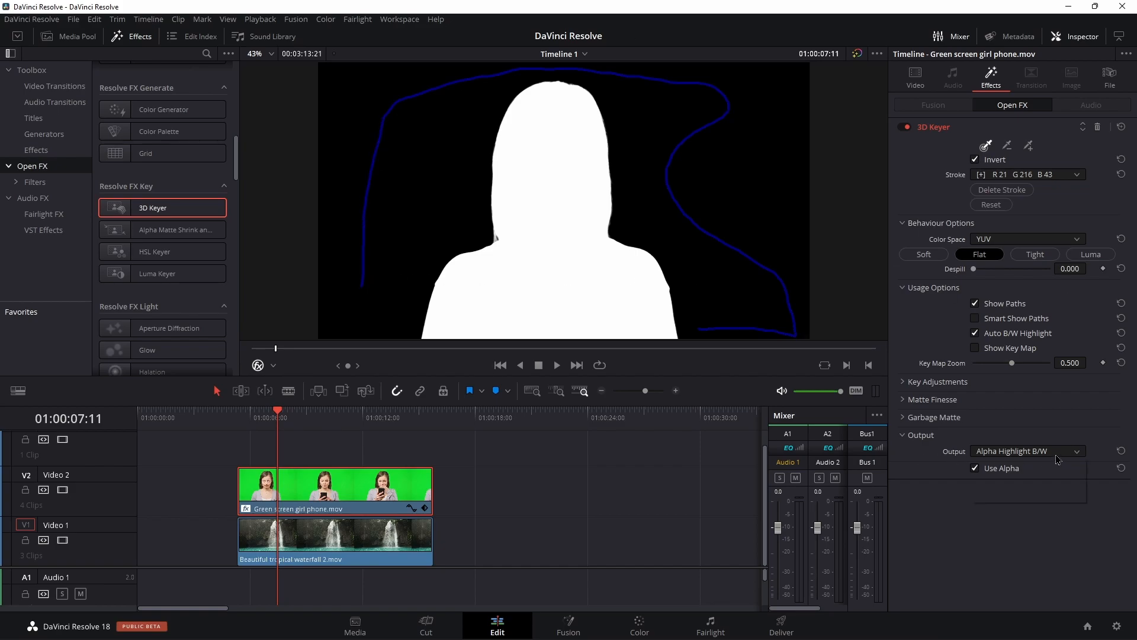
left_click(1001, 477)
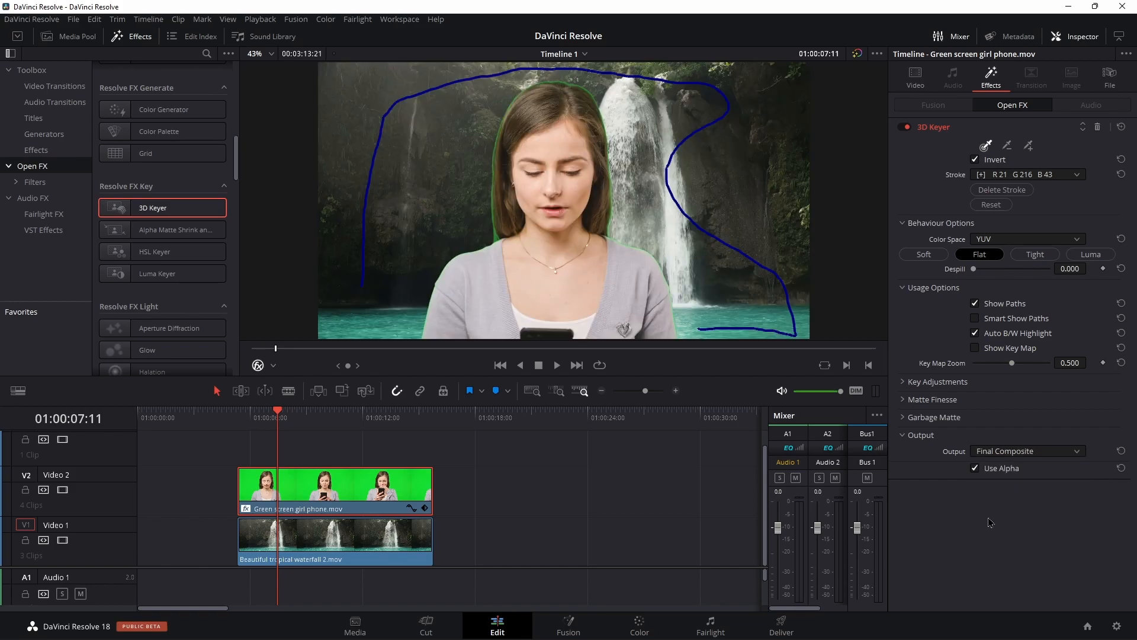
Compare the Alpha Highlight and Alpha Highlight B/W outputs of the key, and return the output to Final Composite
left_click(1027, 451)
left_click(1031, 468)
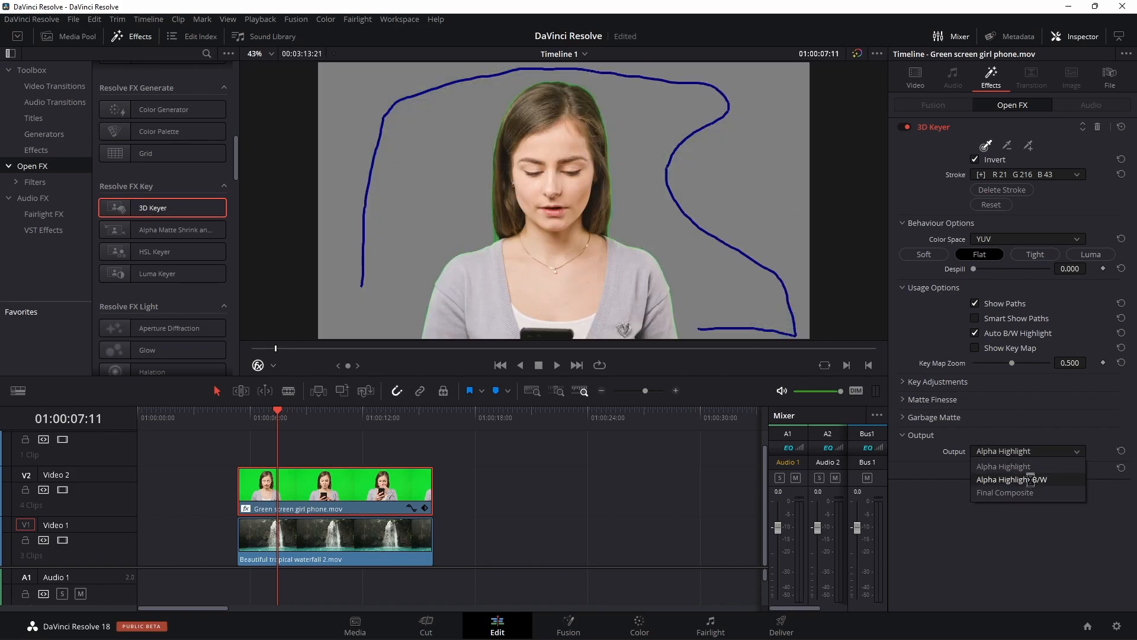
left_click(1033, 480)
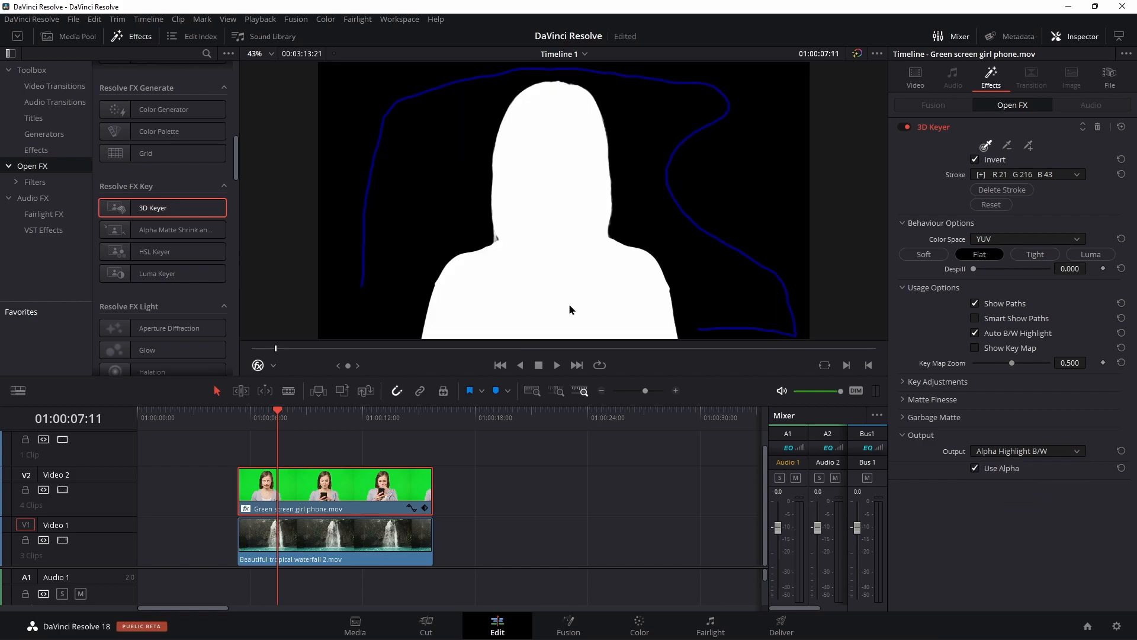
left_click(1043, 454)
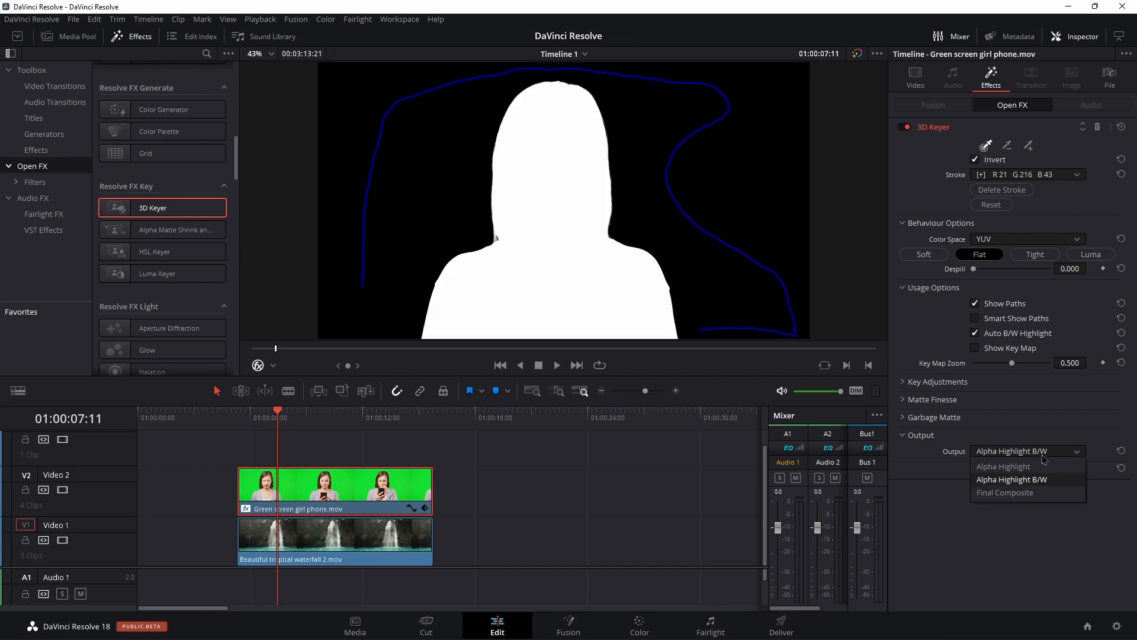
left_click(1026, 493)
Save the project and turn off Show Paths, inspecting the keyed edge around the girl's hair up close
key("ctrl+s")
left_click(974, 304)
scroll(610, 226, "up", 6)
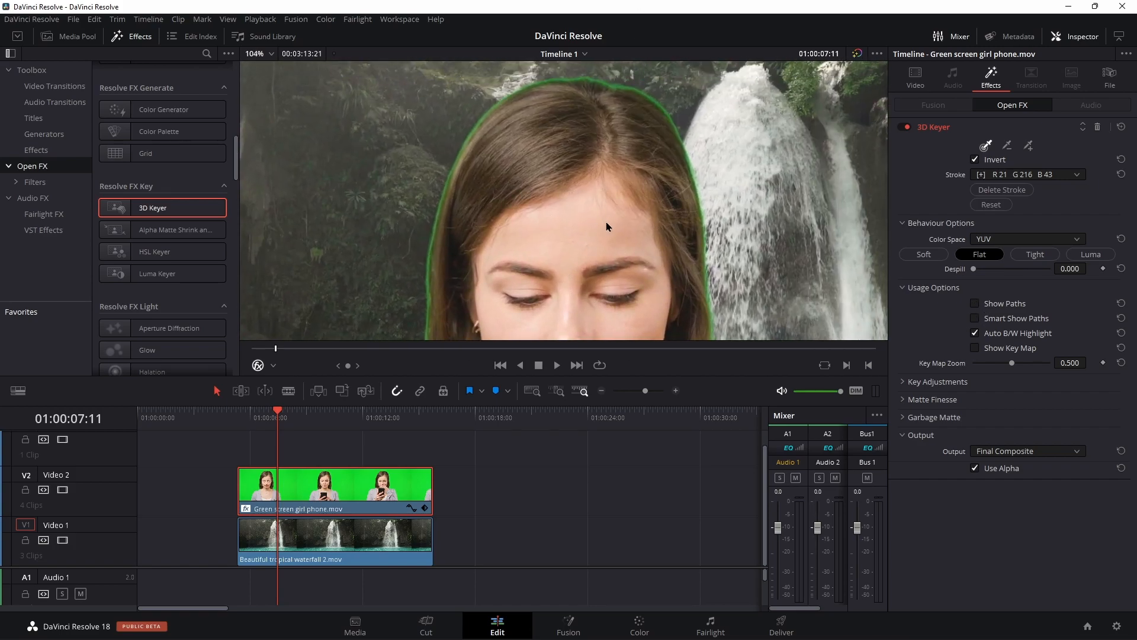
scroll(574, 218, "up", 2)
scroll(694, 273, "down", 4)
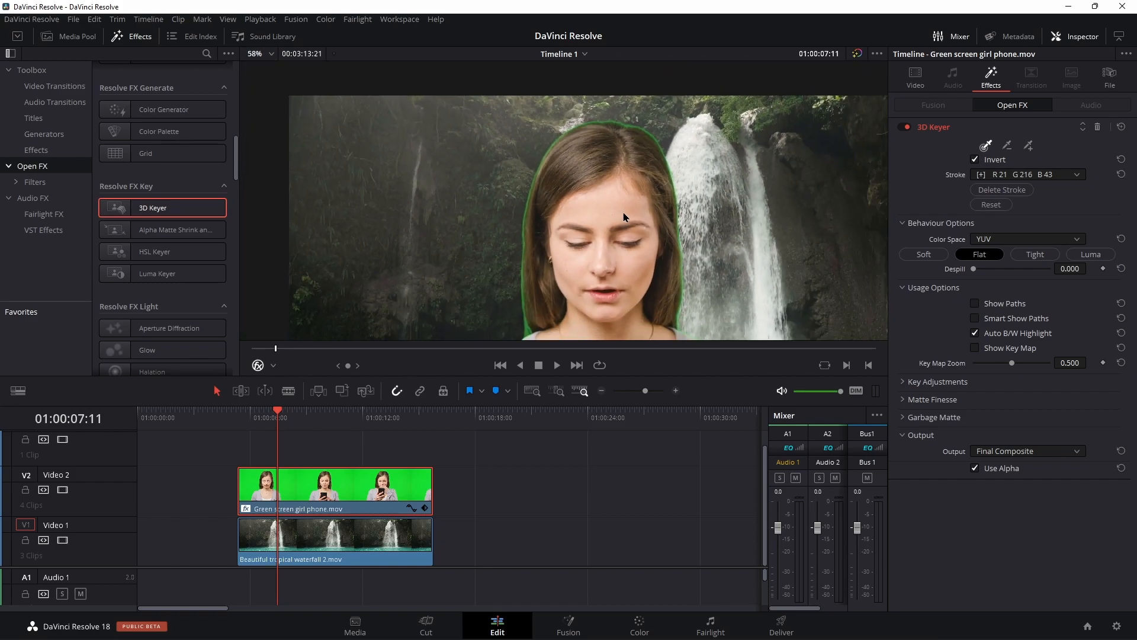
Raise the 3D Keyer's Despill to 0.930 to remove the green fringe around the girl's hair
scroll(567, 207, "up", 2)
scroll(567, 208, "up", 2)
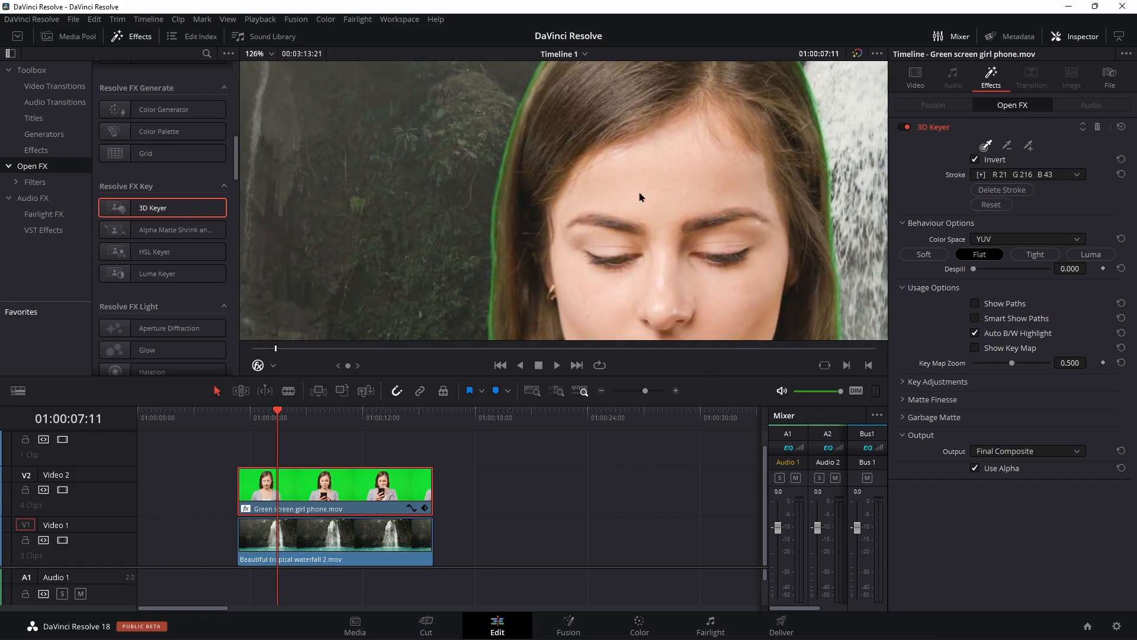
scroll(636, 197, "up", 1)
scroll(640, 195, "down", 4)
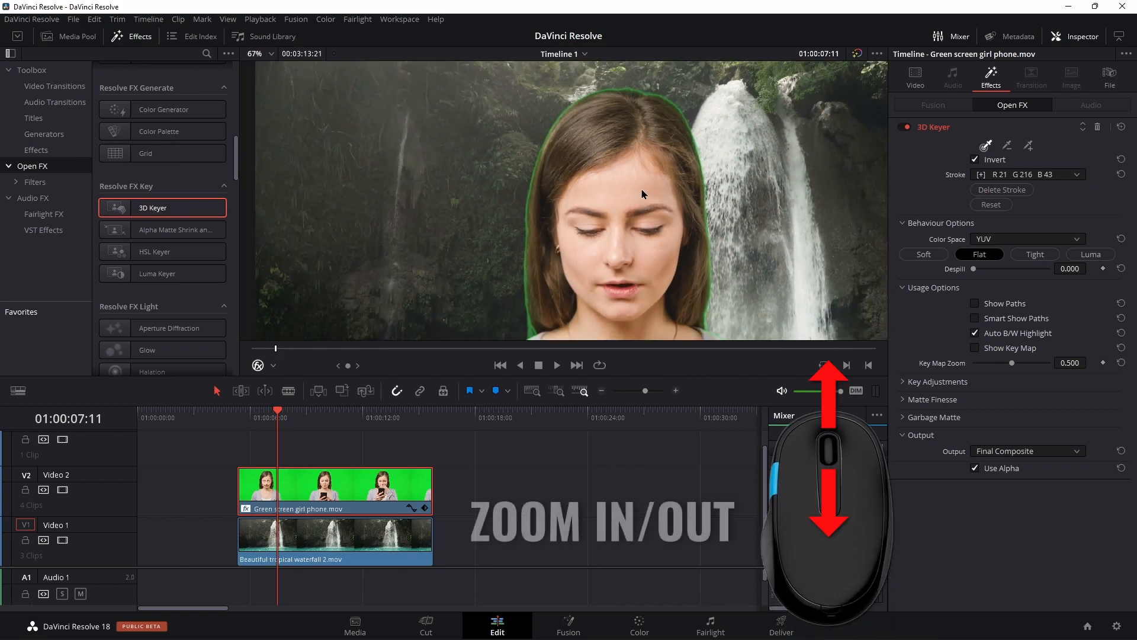
scroll(642, 193, "down", 3)
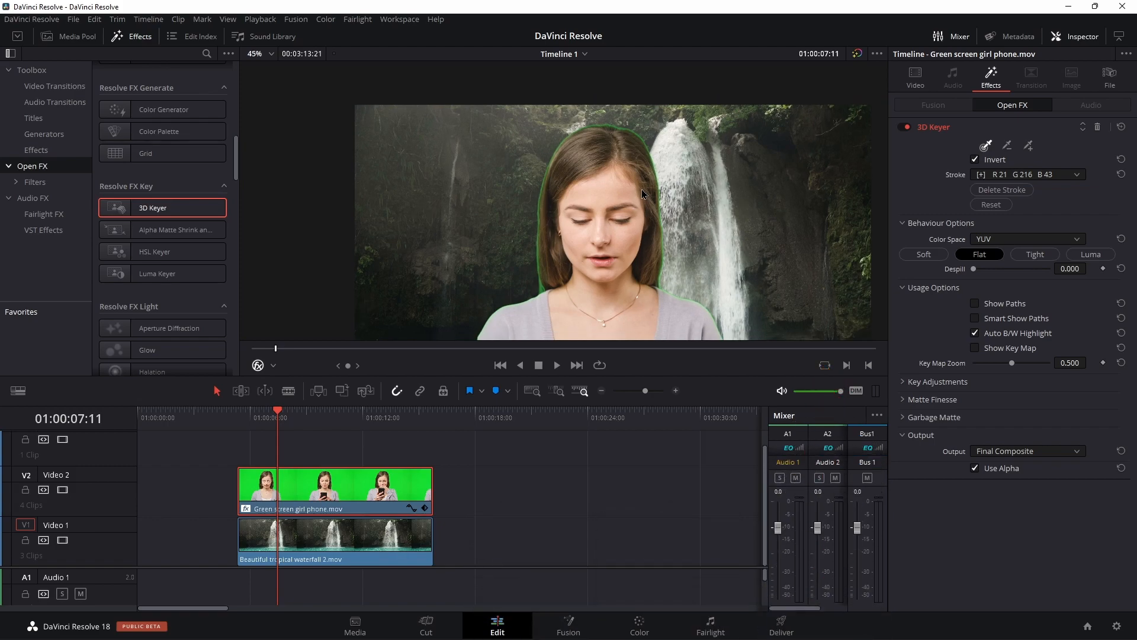
left_click_drag(613, 203, 706, 236)
scroll(681, 259, "up", 2)
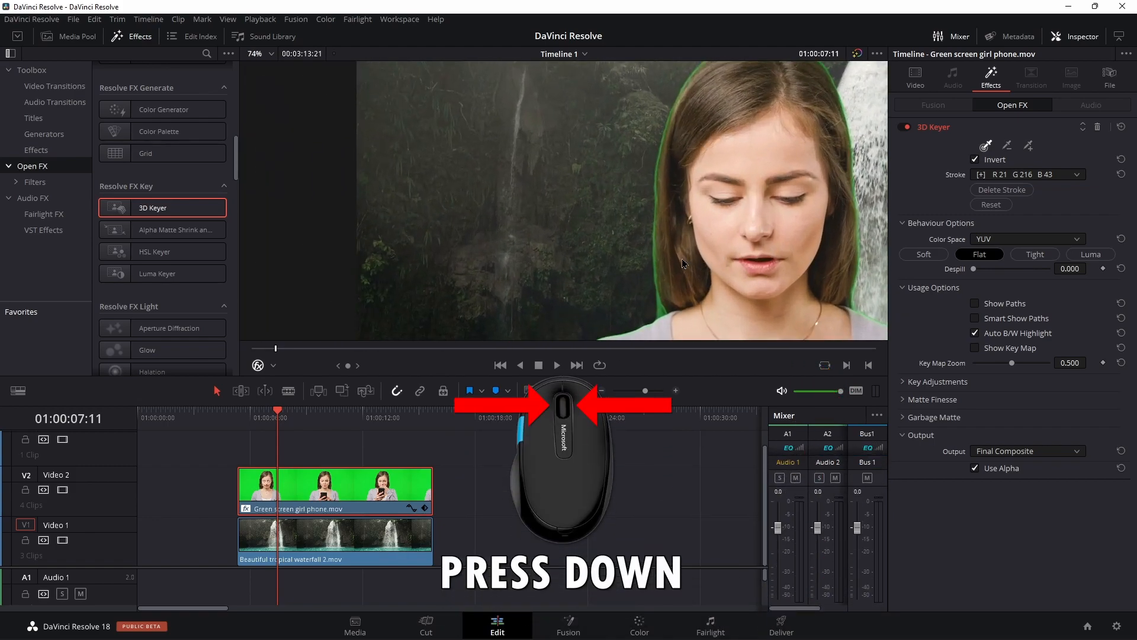
scroll(681, 262, "up", 2)
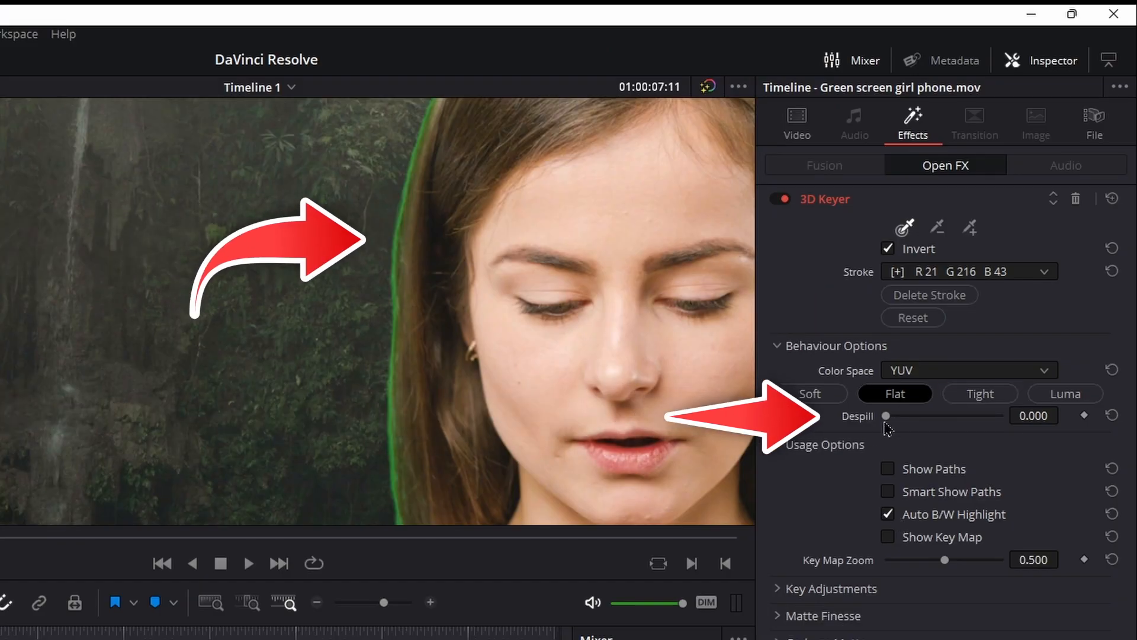
left_click_drag(887, 415, 977, 425)
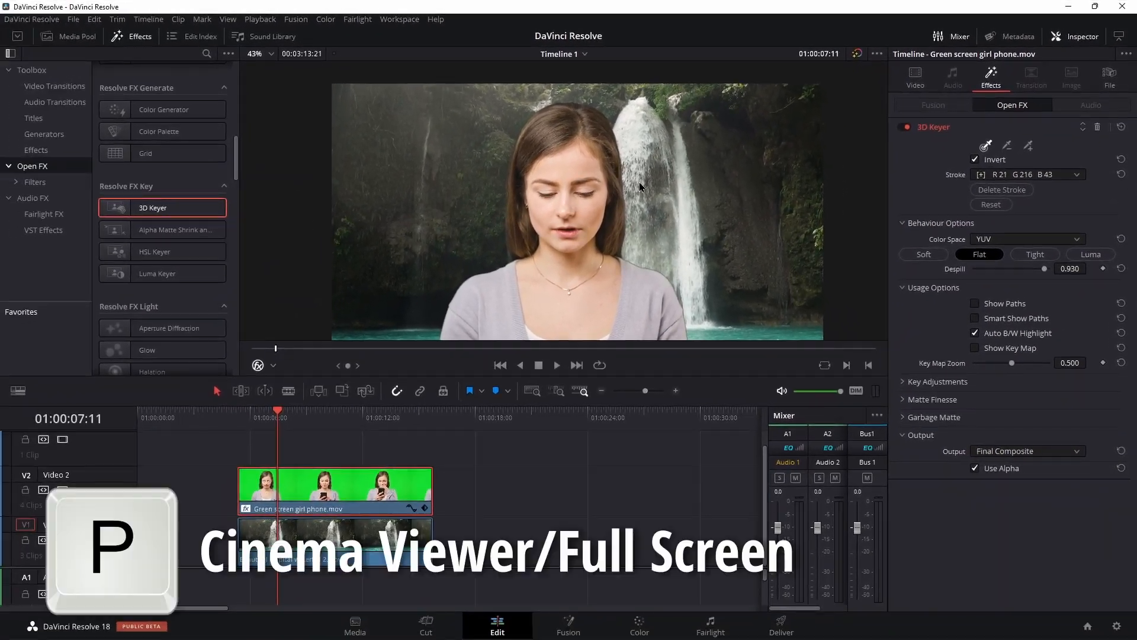
Review the despilled composite full screen and play the timeline through the section where the girl raises her phone
key("p")
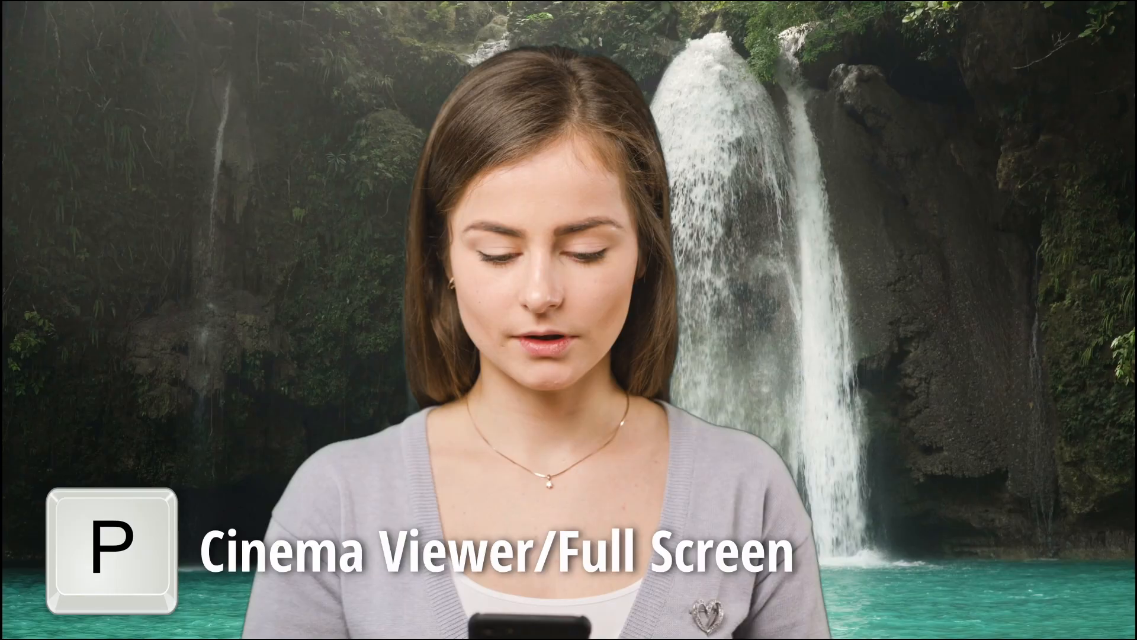
key("p")
left_click(255, 417)
key("space")
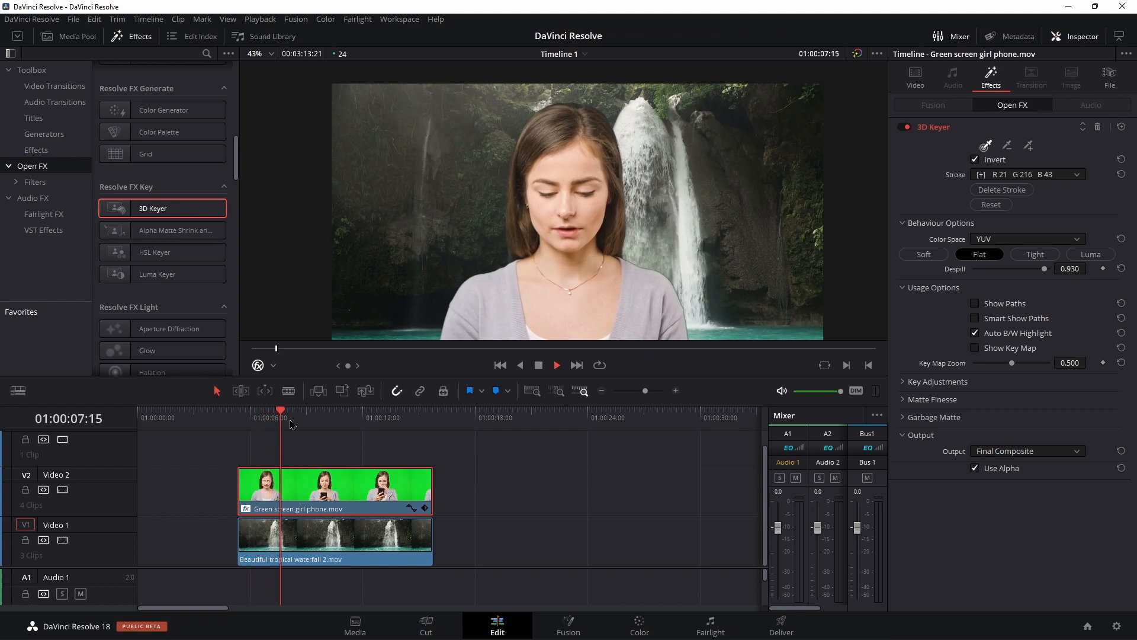
key("p")
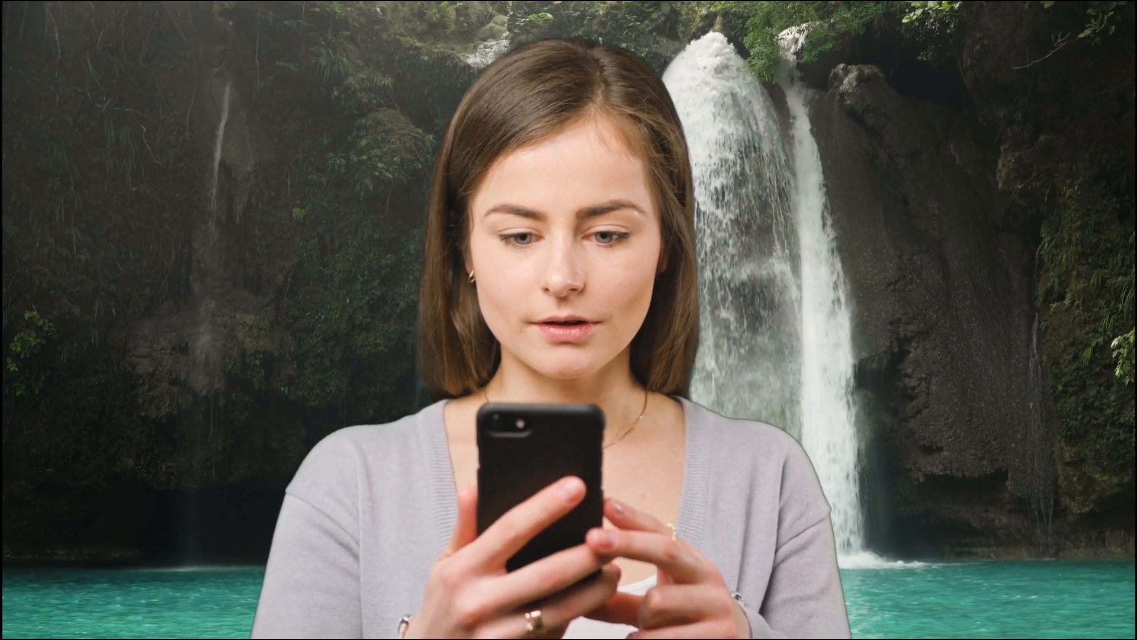
key("p")
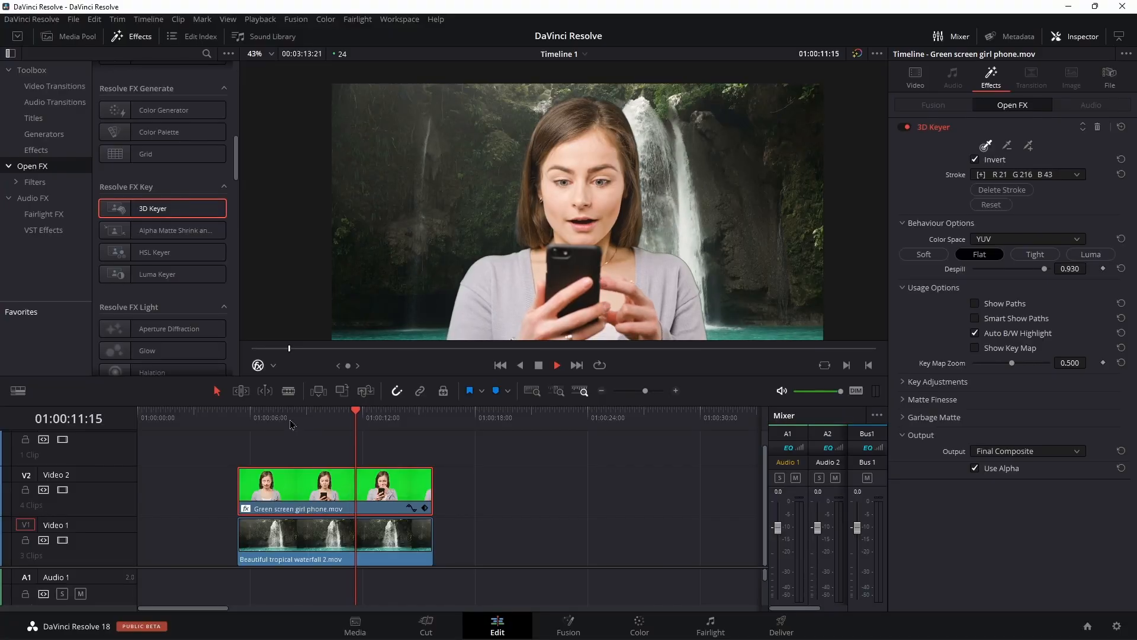
key("space")
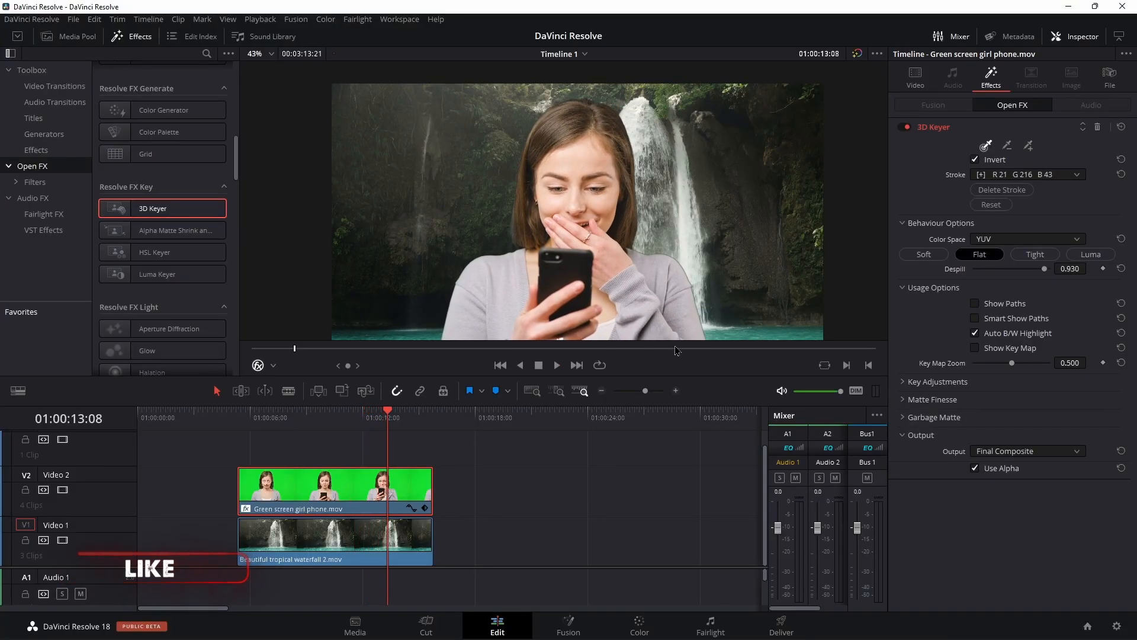
Enlarge the timeline scale and expand the keyer's Key Adjustments settings
scroll(650, 251, "down", 2)
scroll(649, 251, "down", 1)
mouse_move(645, 391)
left_mouse_down()
mouse_move(635, 395)
mouse_move(651, 398)
left_mouse_up()
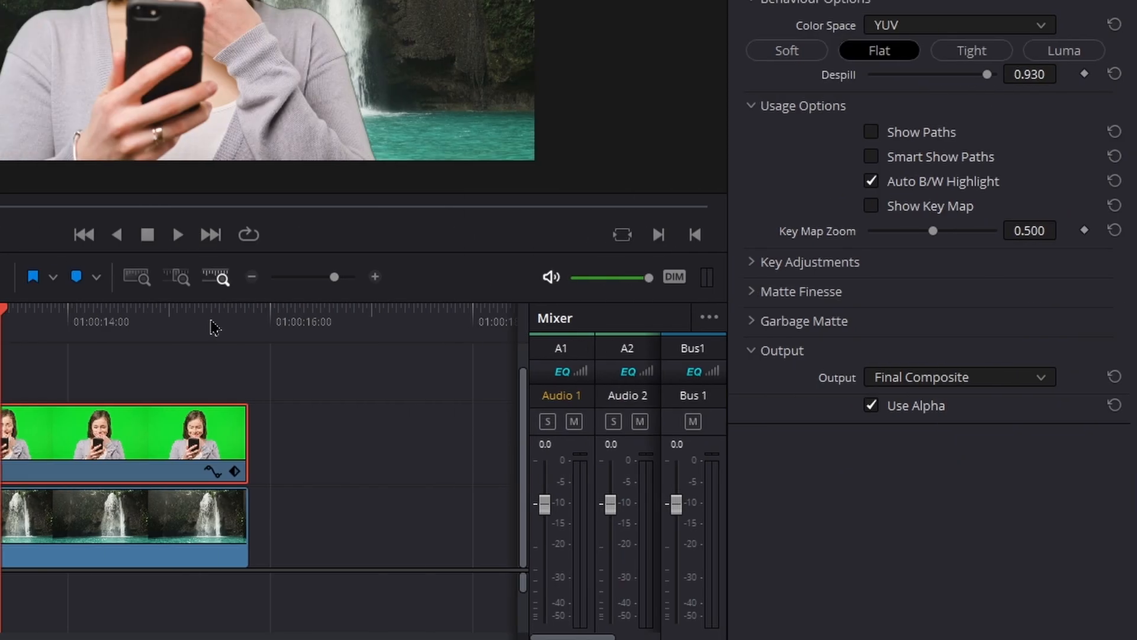
left_click(751, 267)
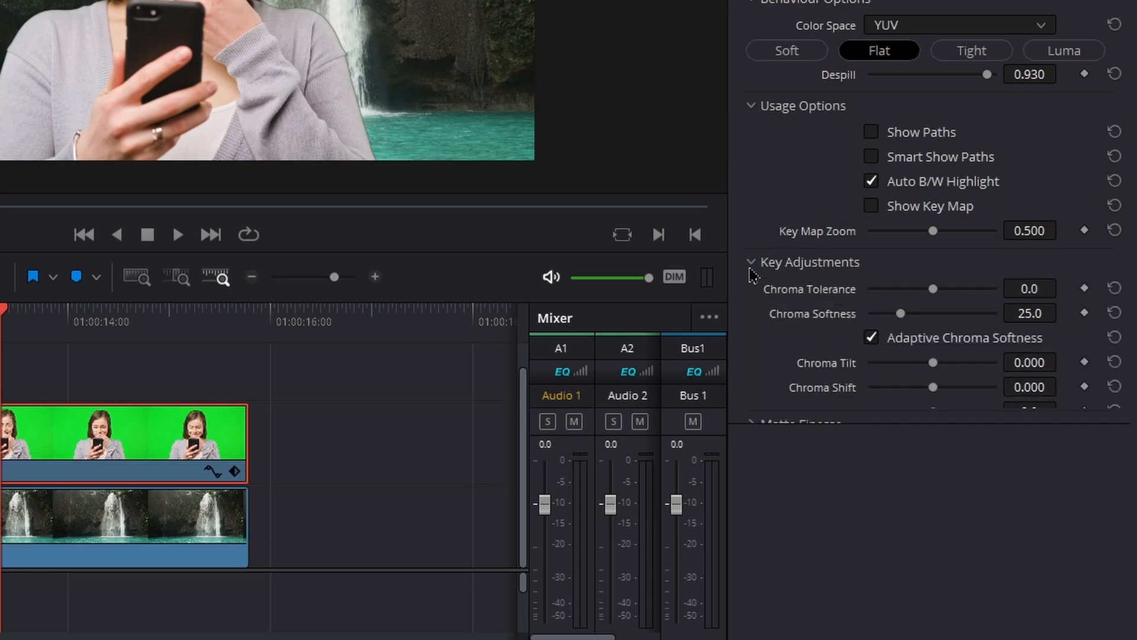
scroll(169, 76, "up", 5)
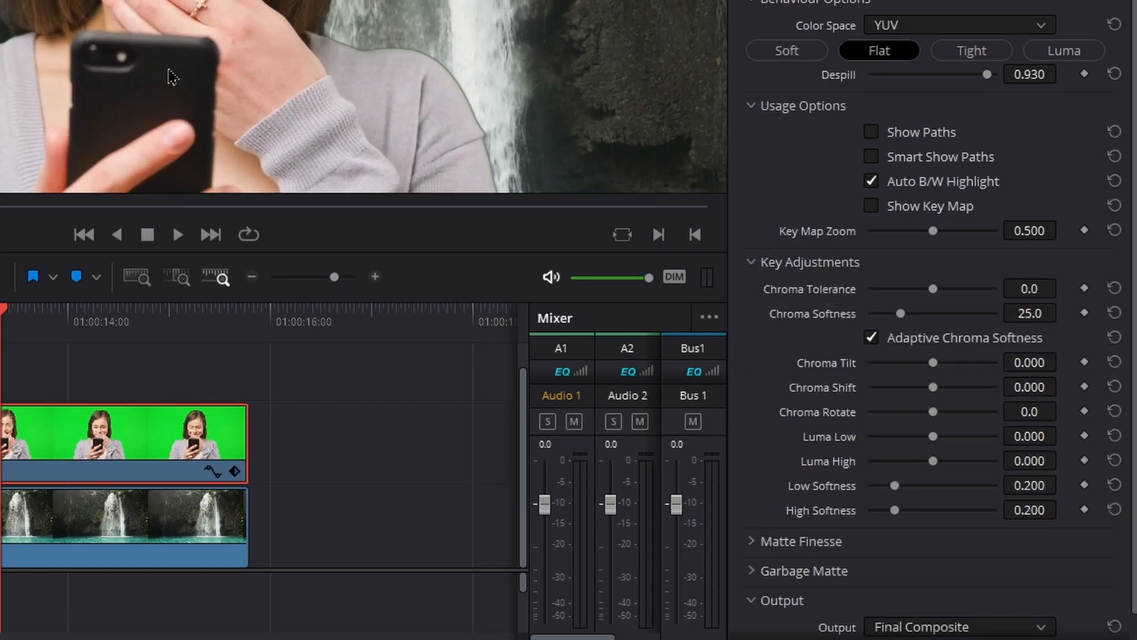
scroll(804, 366, "down", 1)
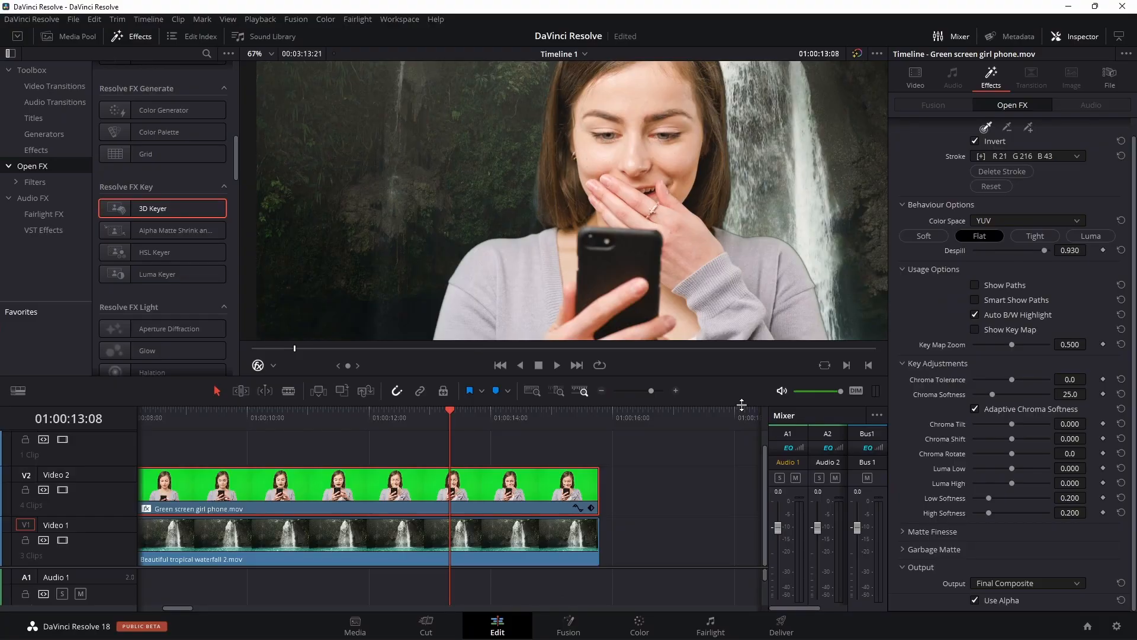
scroll(782, 295, "down", 3)
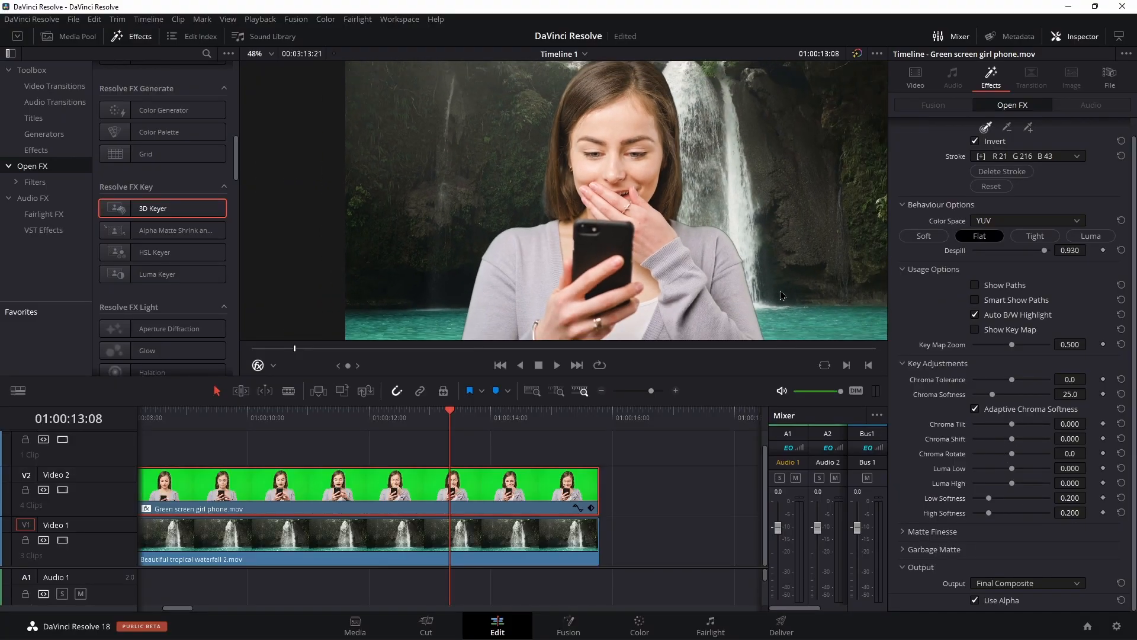
left_click_drag(742, 262, 731, 284)
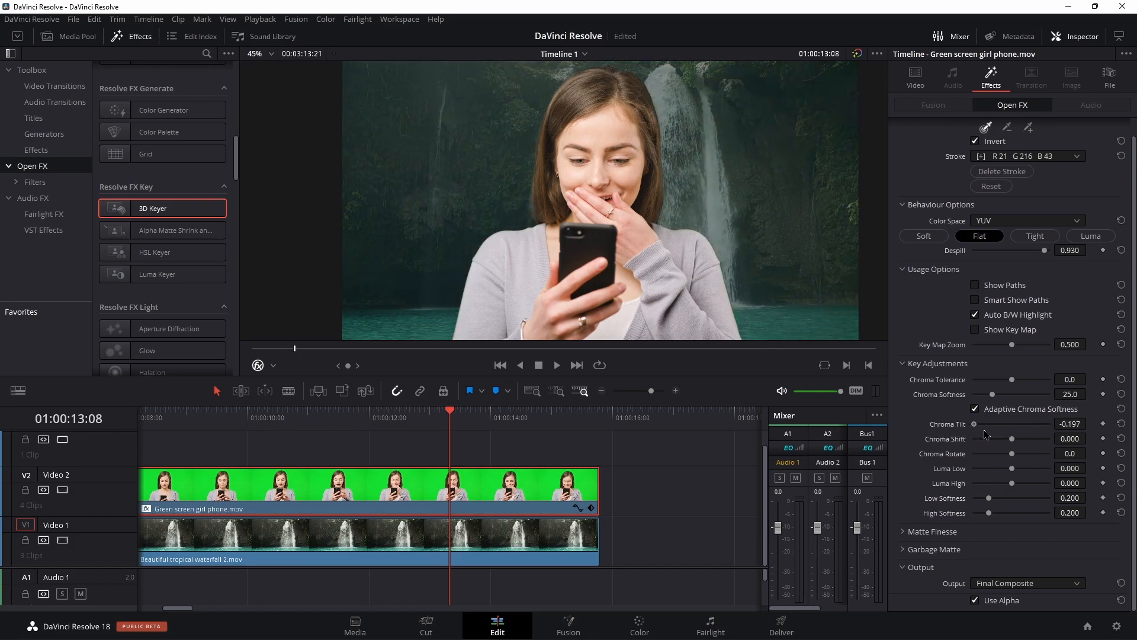
Try Chroma Tilt 0.051, Chroma Shift -0.045 and Chroma Rotate 55.1 on the key, and reset all three
mouse_move(1012, 424)
left_mouse_down()
mouse_move(1049, 439)
mouse_move(1004, 438)
left_mouse_up()
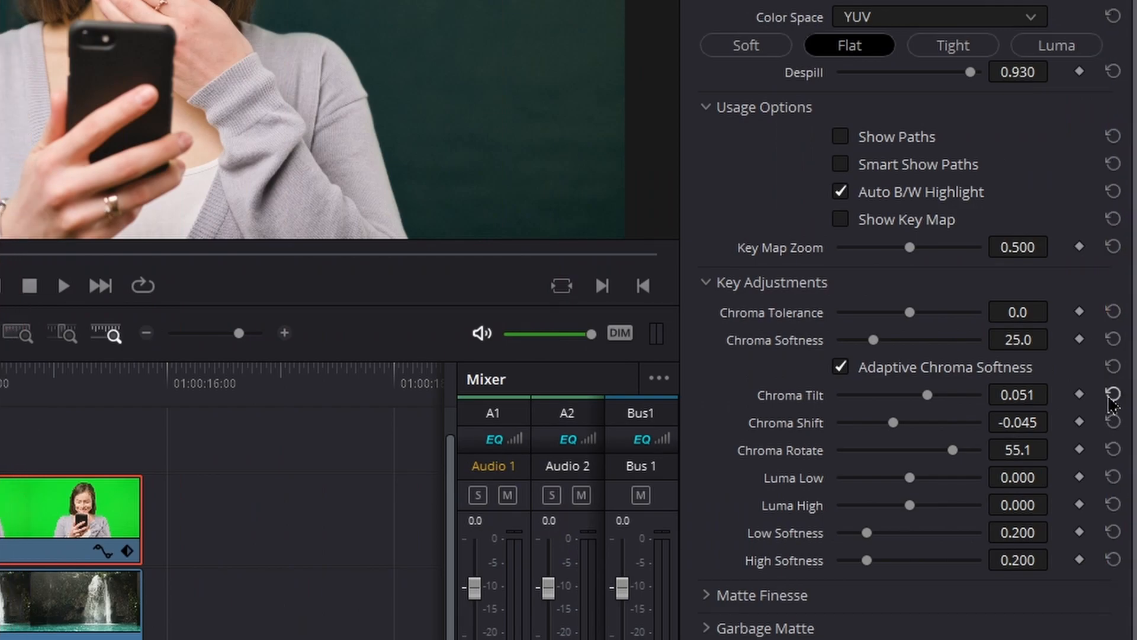
left_click(1113, 394)
left_click(1113, 422)
left_click(1112, 449)
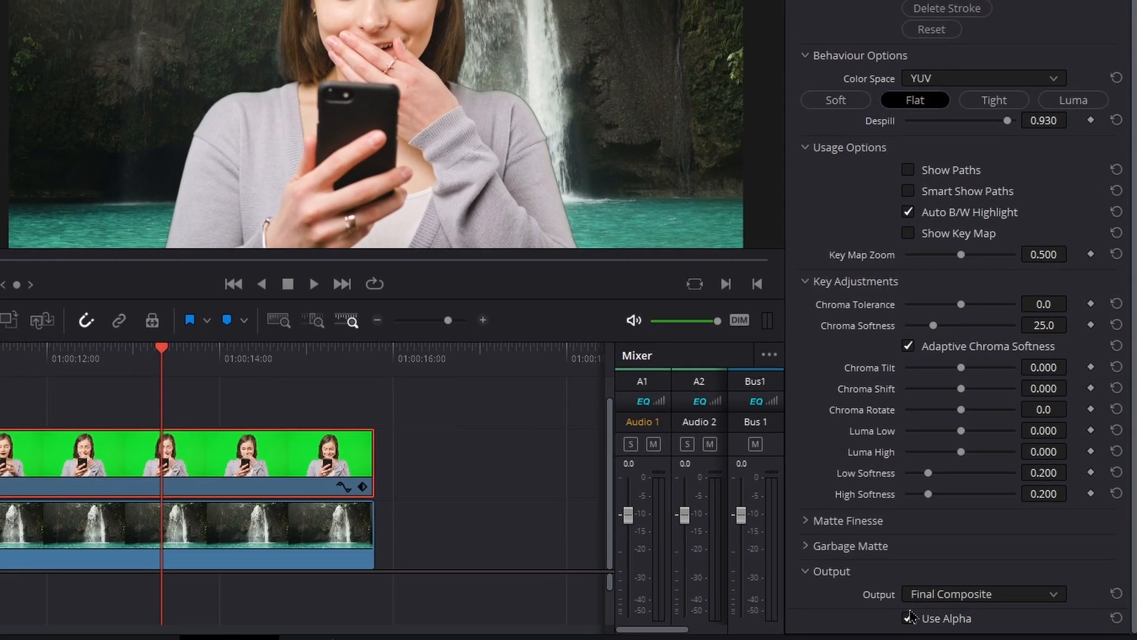
Turn off Use Alpha in the keyer's Output settings to compare the background, and turn it back on
left_click(928, 589)
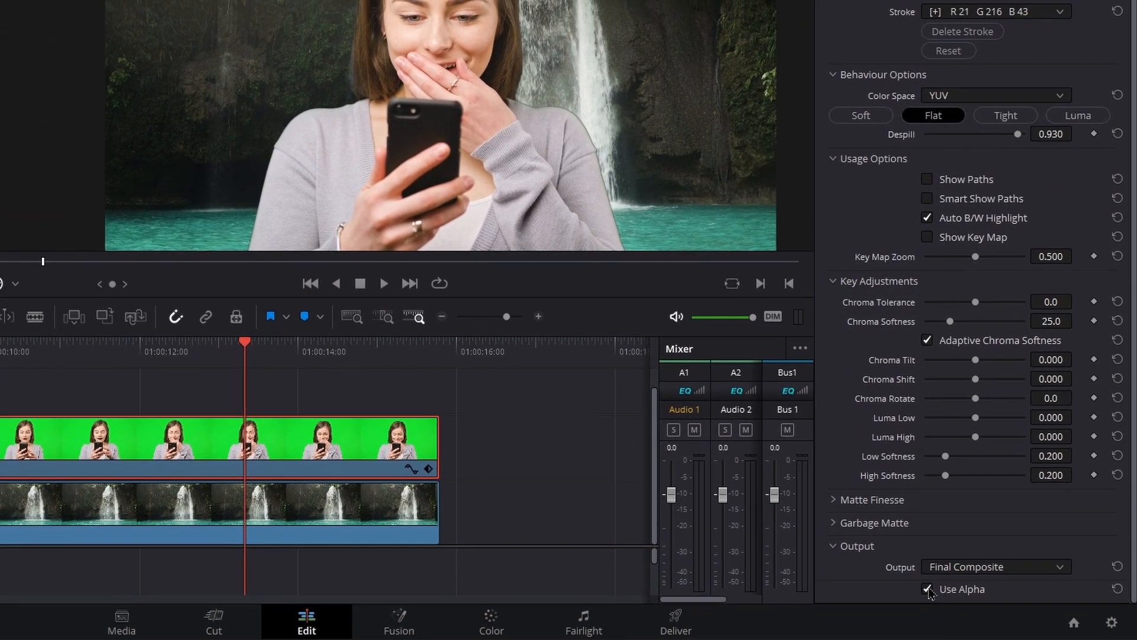
left_click(927, 588)
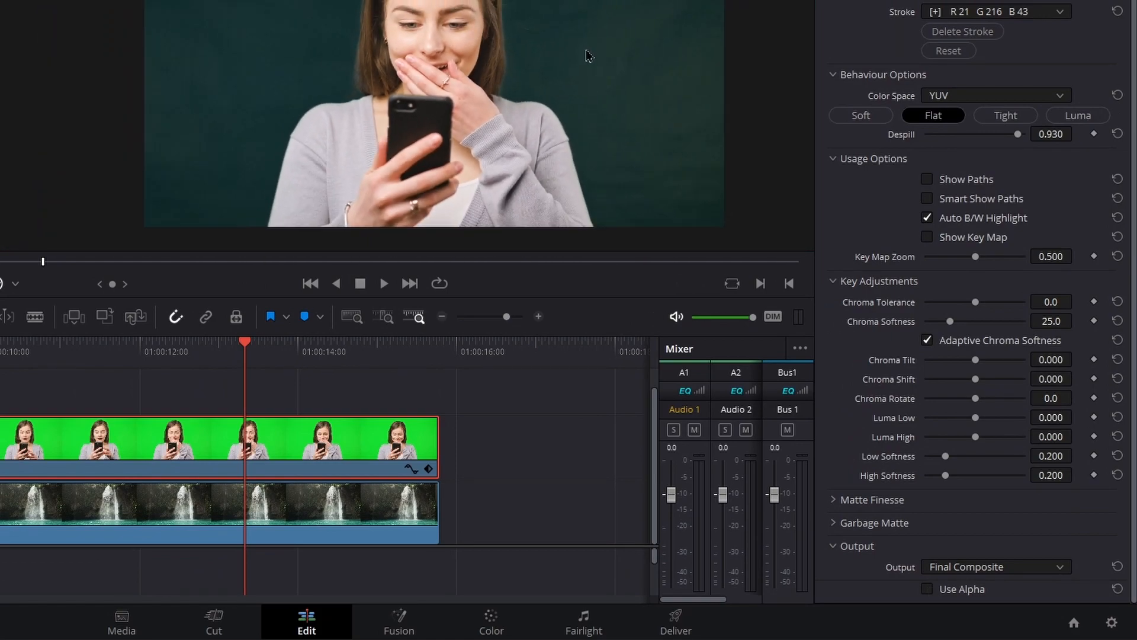
left_click_drag(586, 51, 556, 63)
left_click(928, 587)
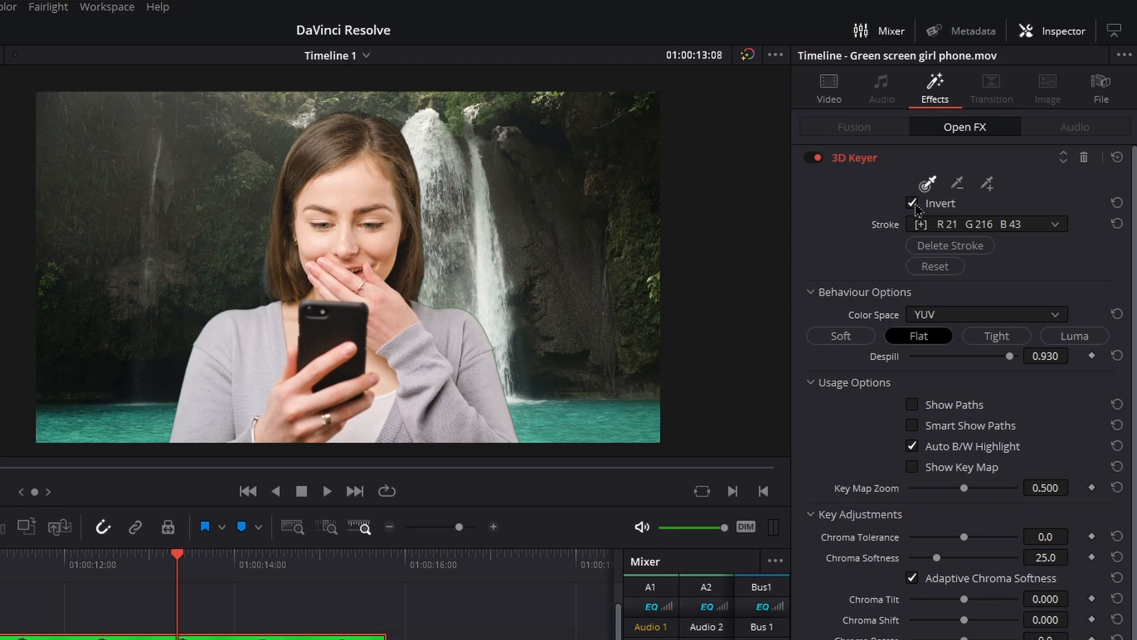
Turn off Invert, scrub the timeline to examine the reversed key, and turn Invert back on
left_click(913, 205)
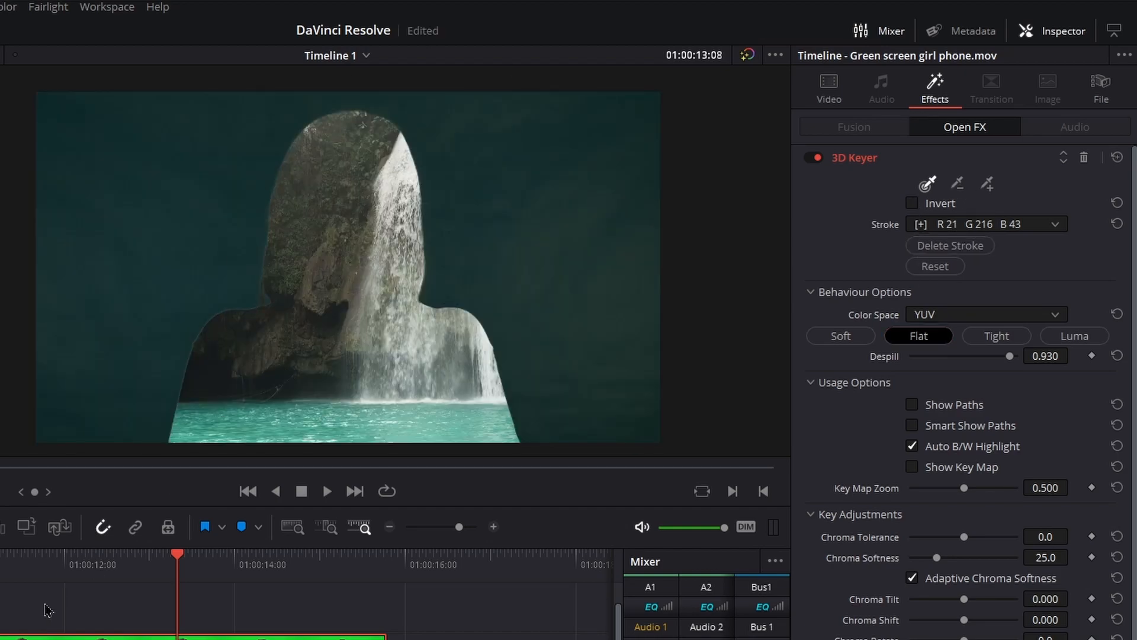
left_click_drag(178, 564, 64, 564)
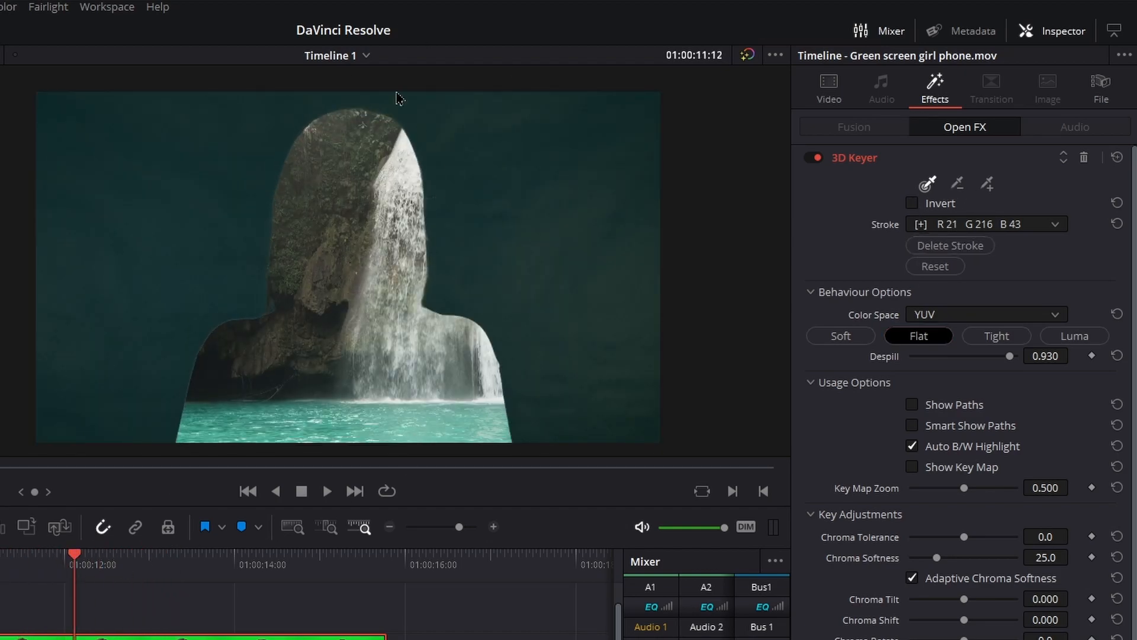
left_click_drag(5, 569, 88, 573)
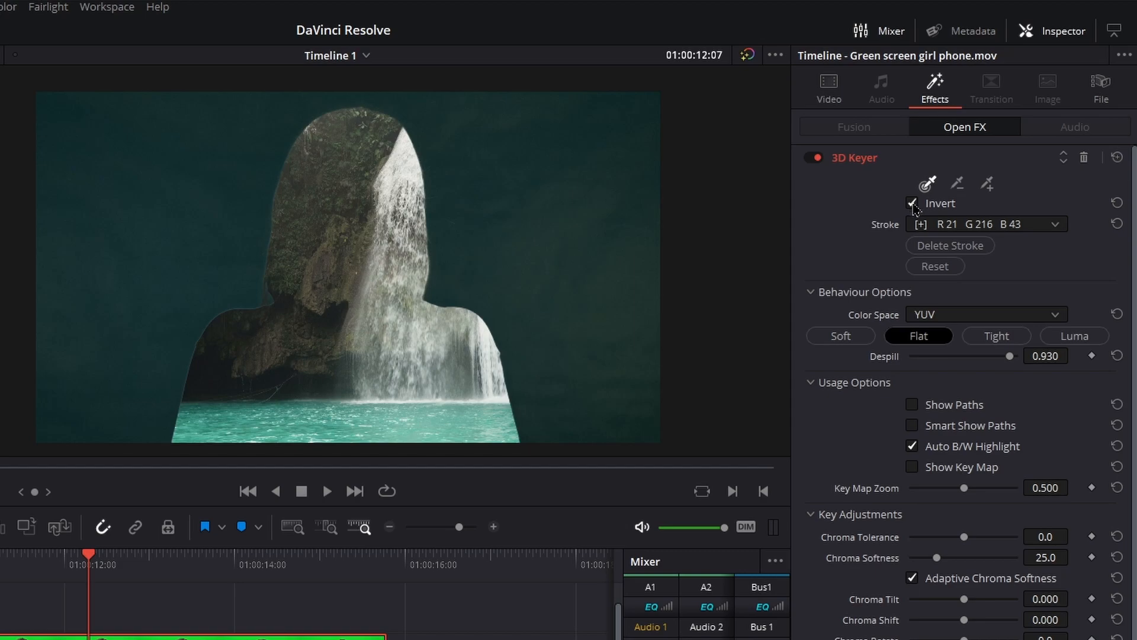
Move the playhead to 01:00:13:10, inspect the sleeve edge up close, and expand the Matte Finesse settings
left_click_drag(27, 580, 185, 577)
scroll(285, 406, "up", 2)
scroll(285, 406, "up", 6)
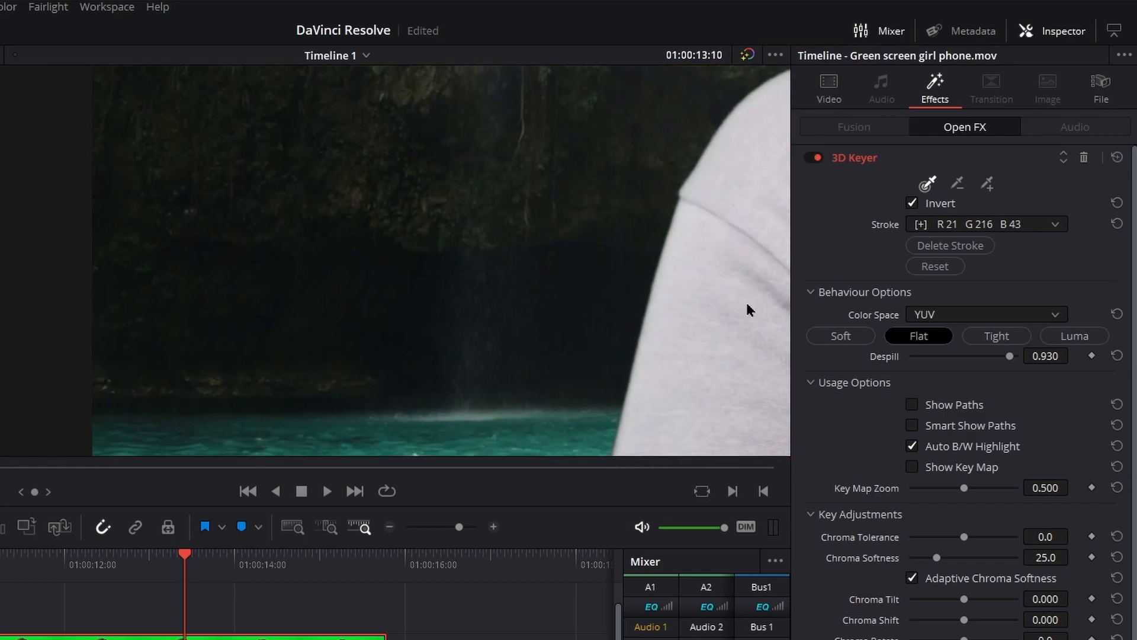
scroll(697, 324, "up", 1)
left_click_drag(698, 325, 513, 316)
scroll(578, 377, "down", 2)
scroll(578, 377, "up", 1)
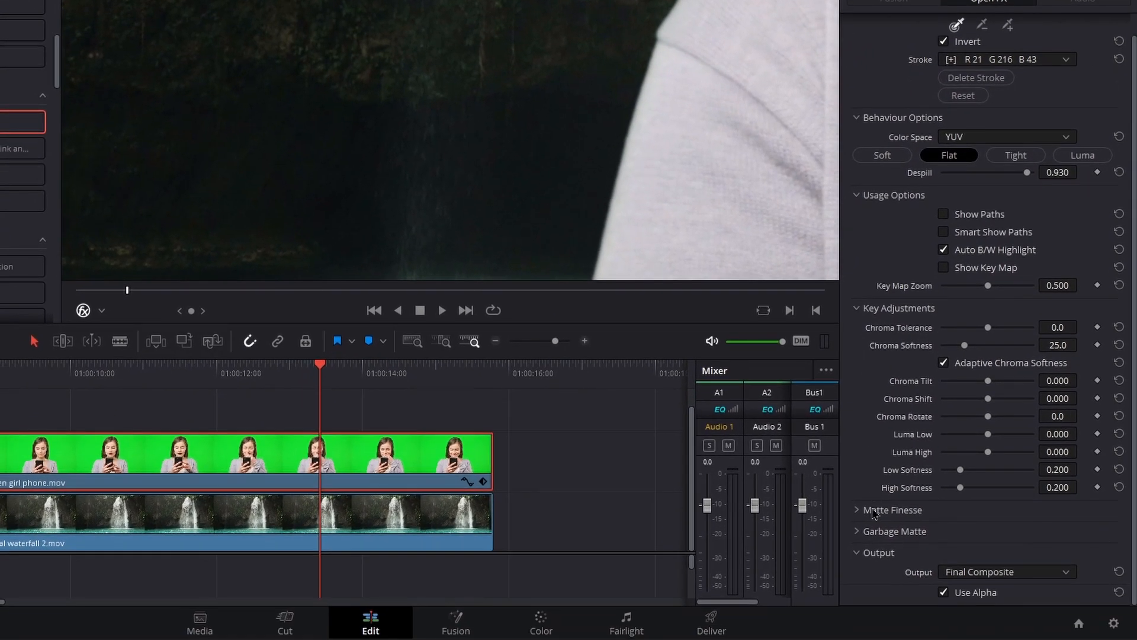
left_click(873, 510)
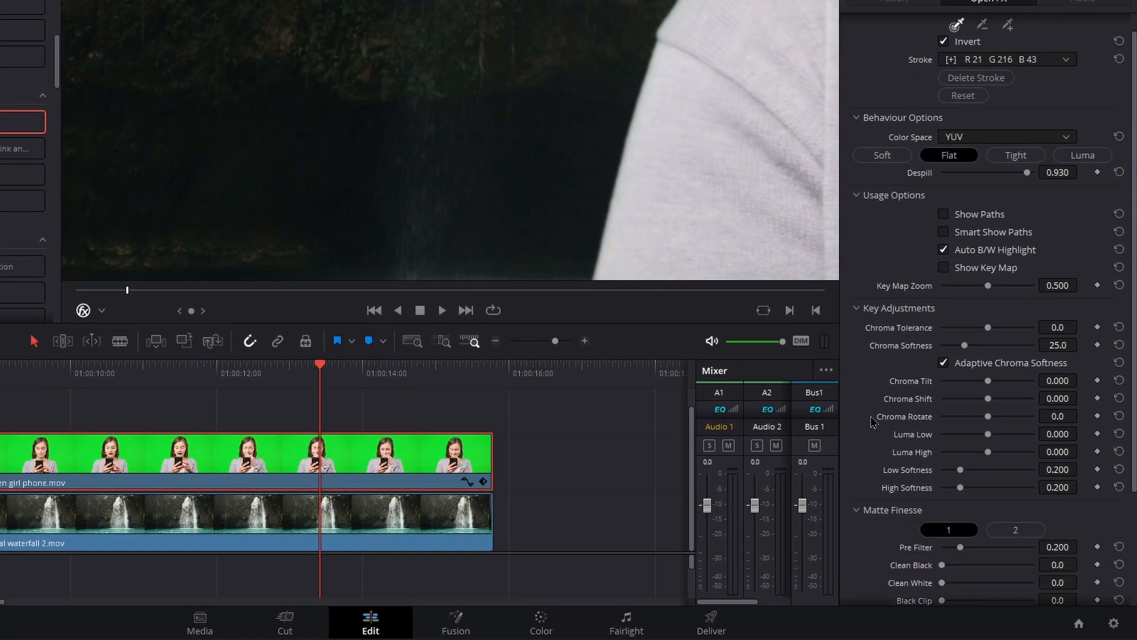
Lower the Matte Finesse In/Out Ratio to -42.6 while checking the edge of the girl's sleeve
scroll(864, 413, "down", 3)
mouse_move(983, 514)
left_mouse_down()
mouse_move(945, 515)
mouse_move(986, 514)
left_mouse_up()
scroll(648, 193, "up", 3)
left_click_drag(741, 183, 740, 239)
scroll(651, 190, "up", 2)
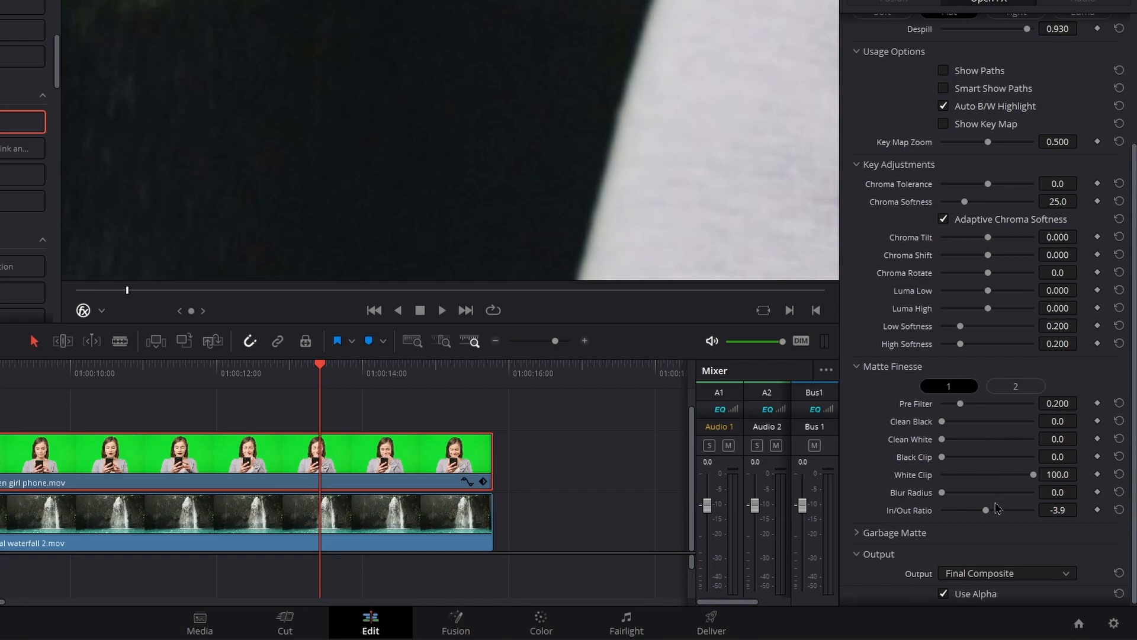
mouse_move(984, 515)
left_mouse_down()
mouse_move(932, 516)
mouse_move(976, 518)
left_mouse_up()
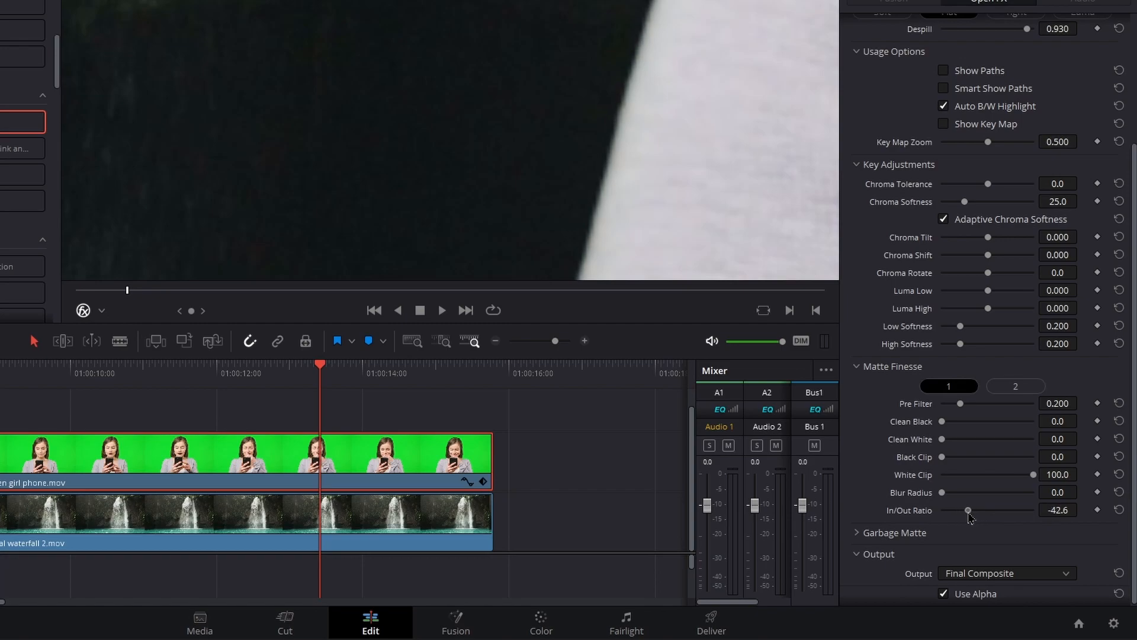
Try a Matte Finesse Blur Radius of 255.8, fit the frame in the viewer, and play the composite full screen
left_click_drag(938, 490, 988, 492)
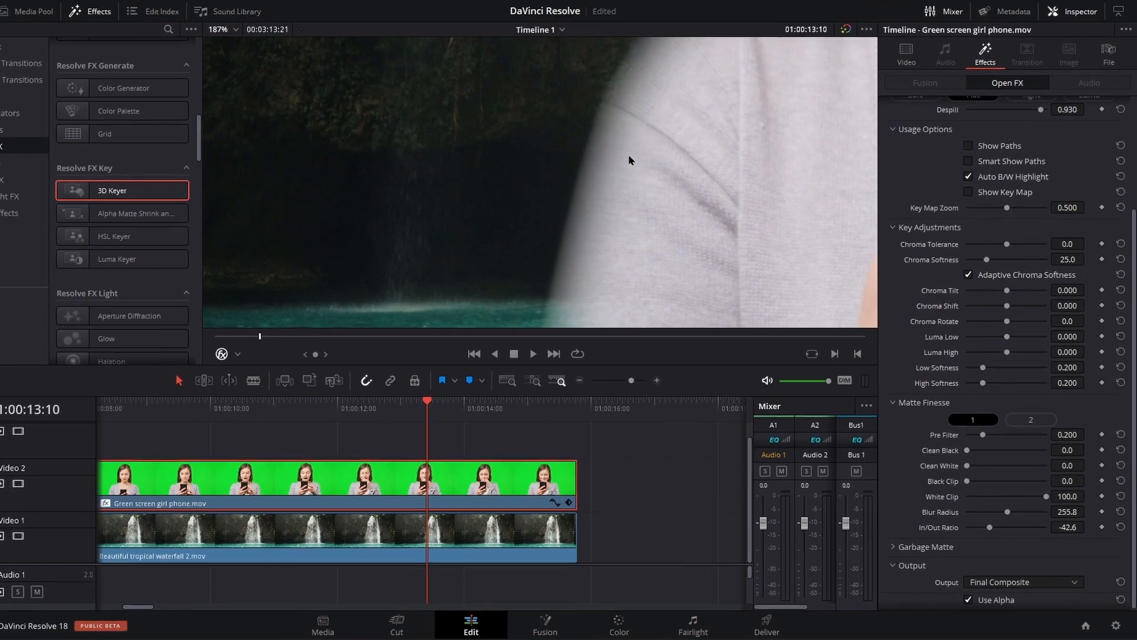
key("z")
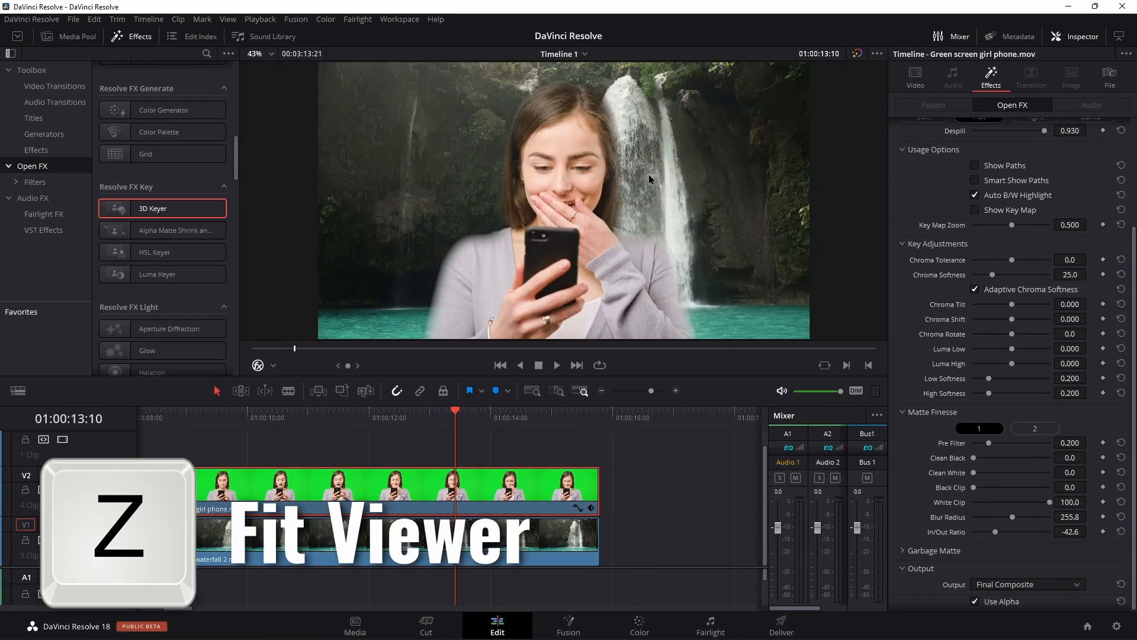
key("p")
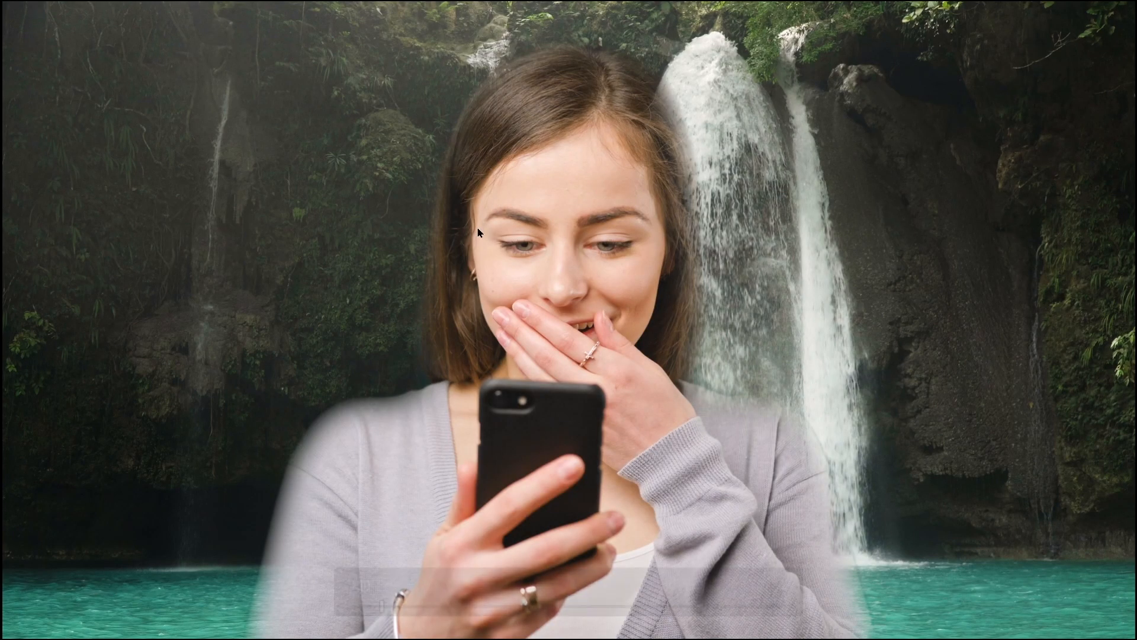
key("space")
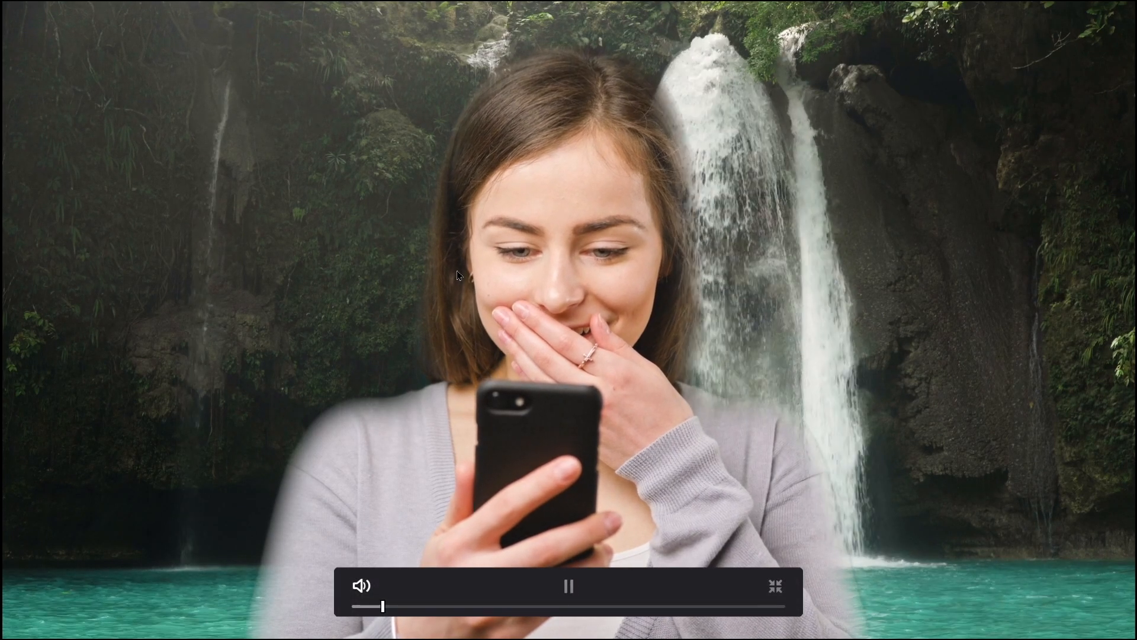
key("Escape")
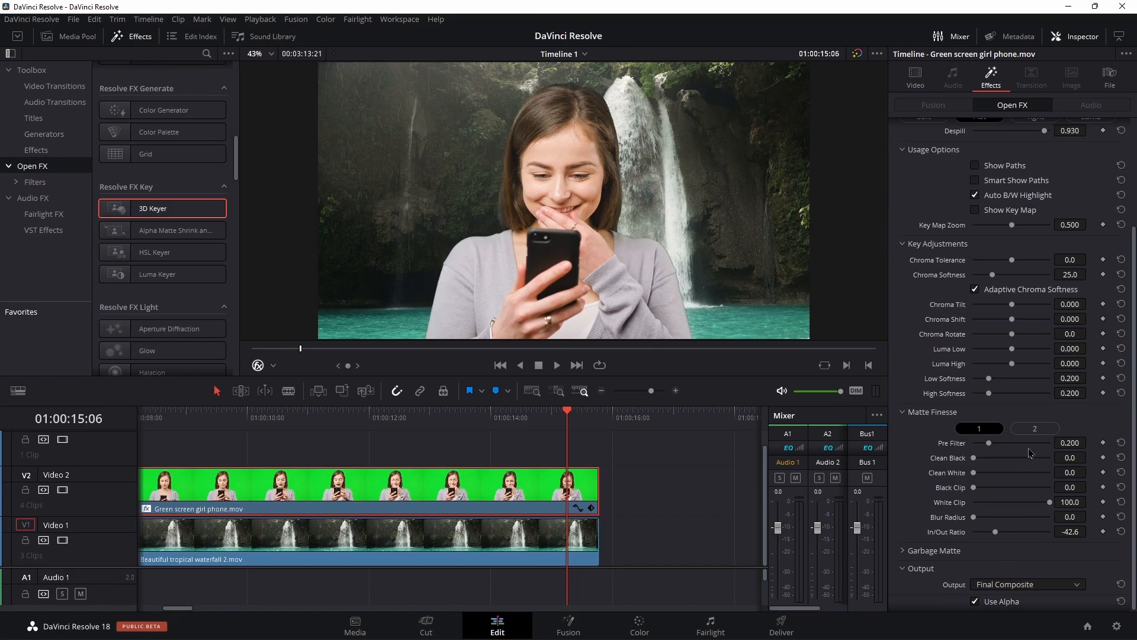
Examine the second page of Matte Finesse settings, its Morph Operation choices, and the Garbage Matte section
left_click(1037, 430)
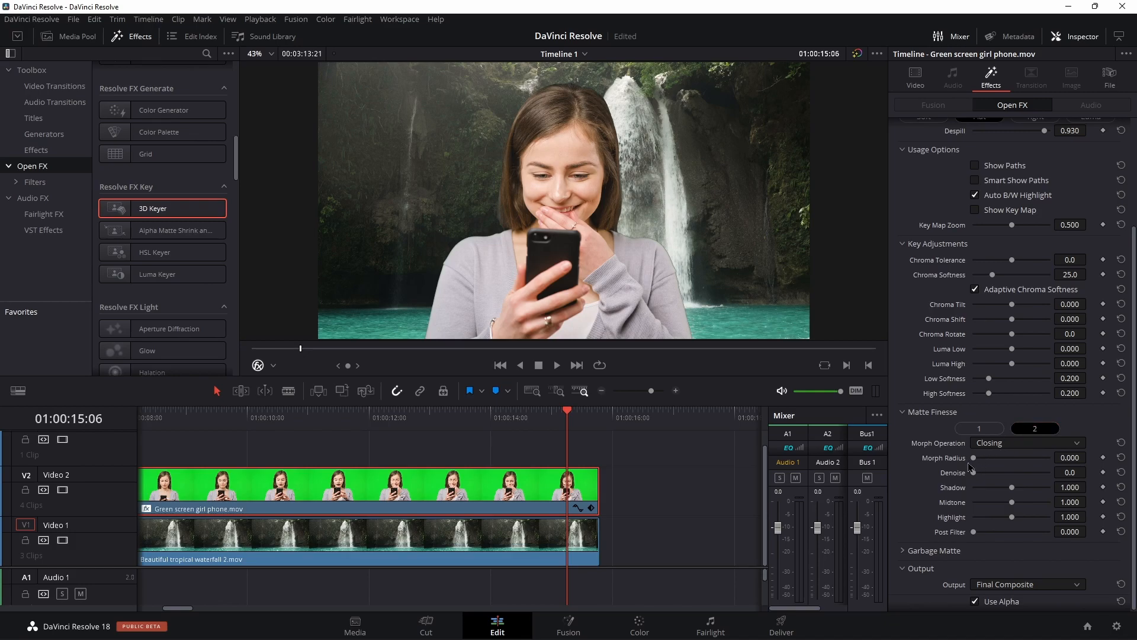
left_click(999, 444)
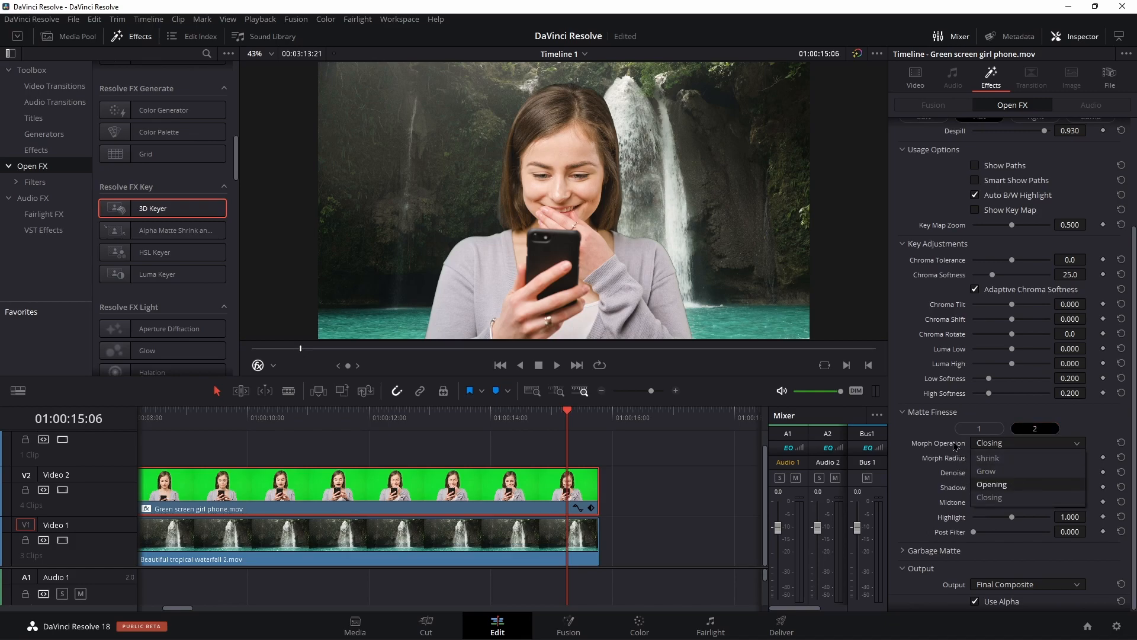
left_click(917, 438)
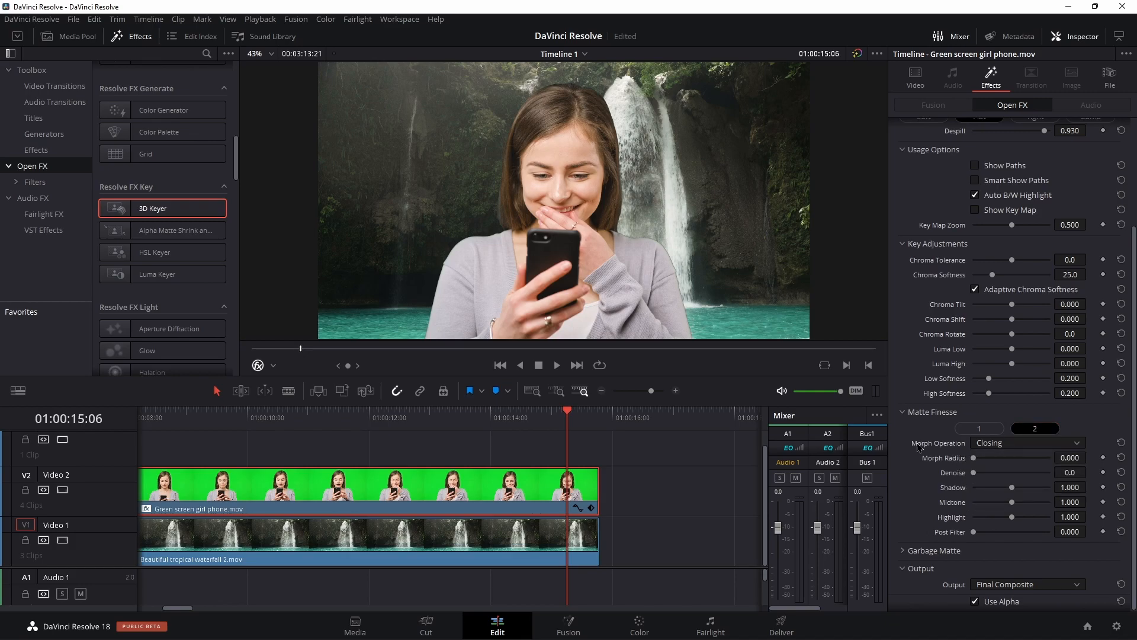
left_click(904, 549)
scroll(917, 496, "down", 1)
scroll(916, 496, "up", 5)
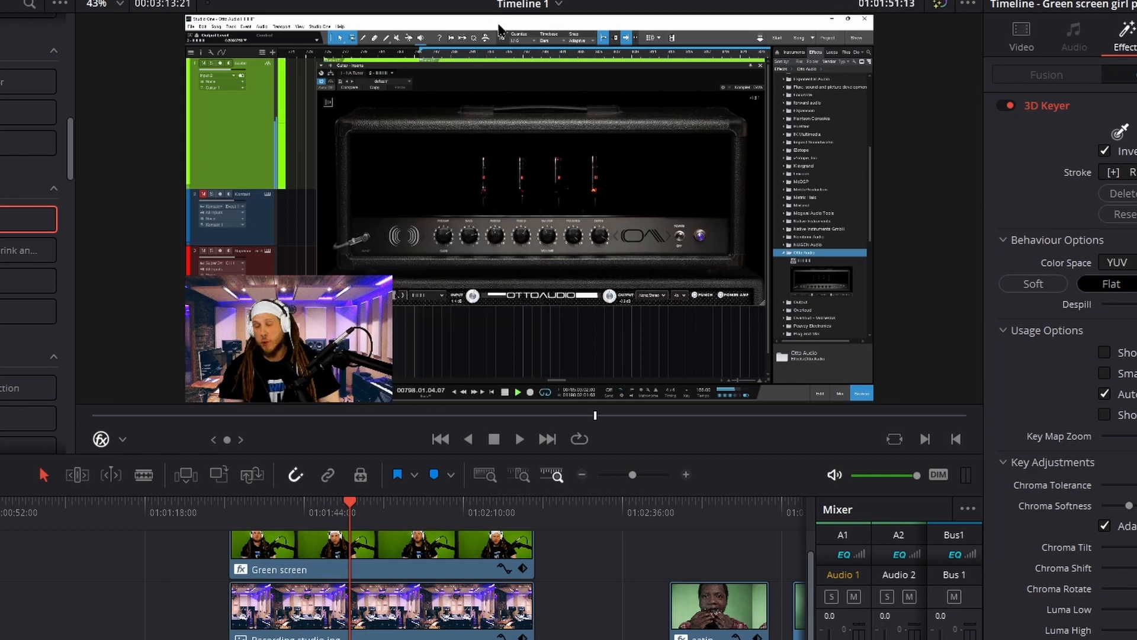
Preview the Green screen clip from the media pool and place it on Video 2 in the empty area after the existing clips
left_click_drag(634, 478, 629, 481)
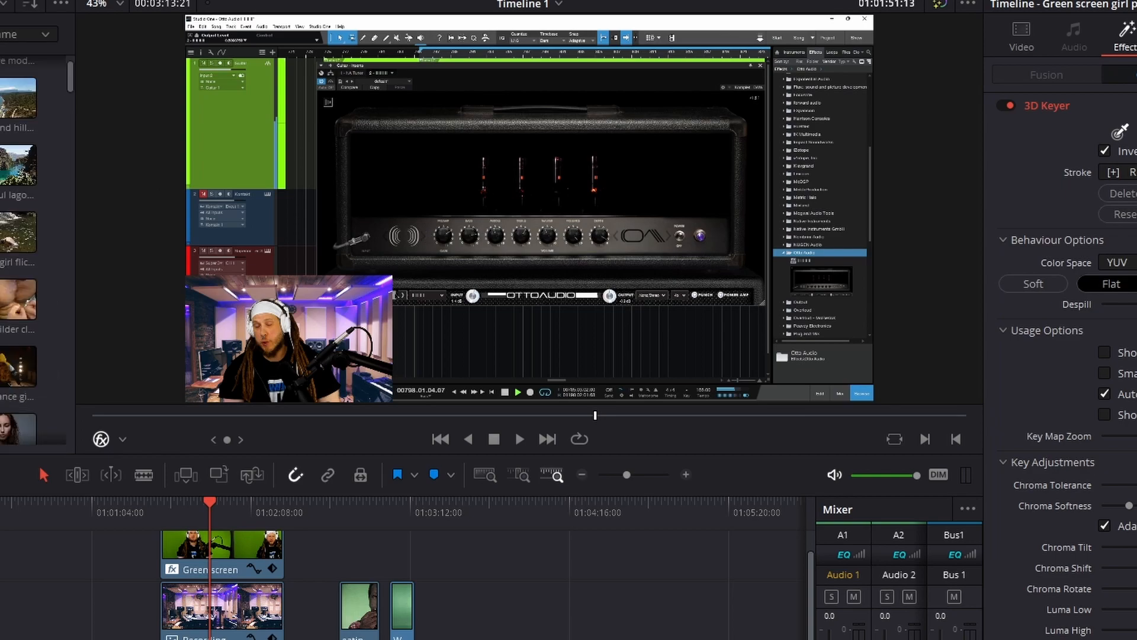
left_click_drag(69, 87, 70, 318)
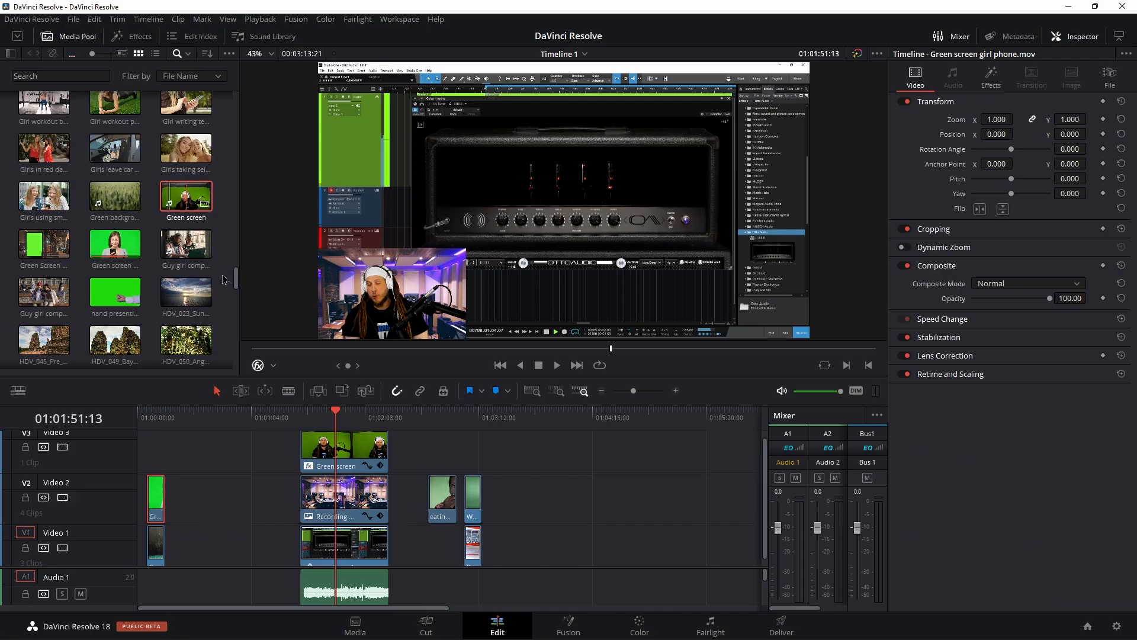
double_click(186, 196)
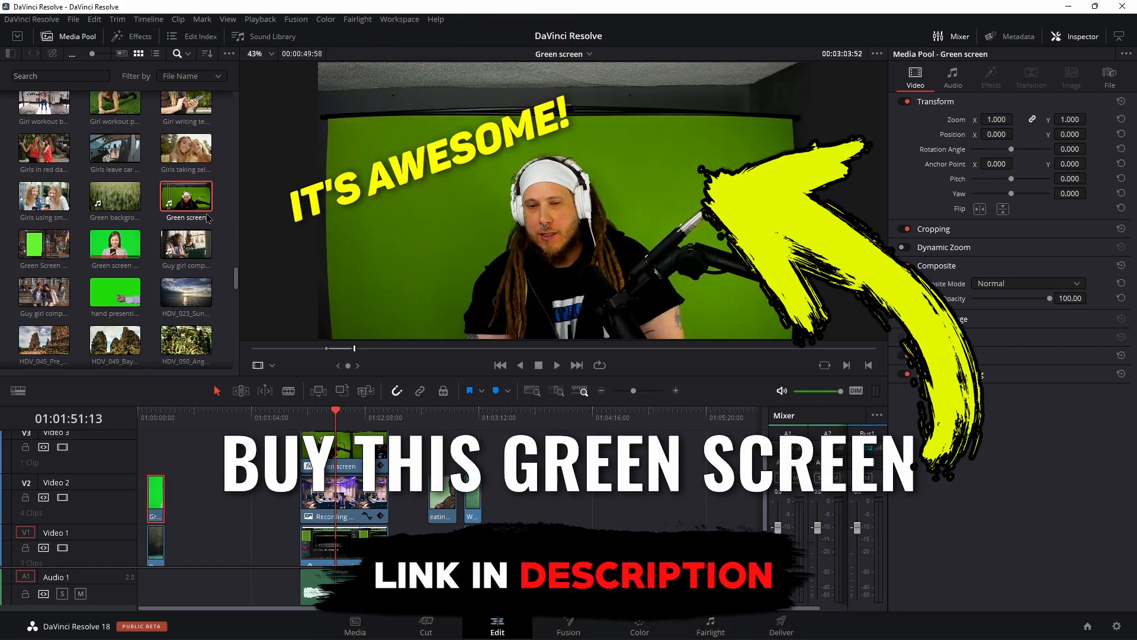
mouse_move(556, 337)
left_click_drag(550, 328, 655, 523)
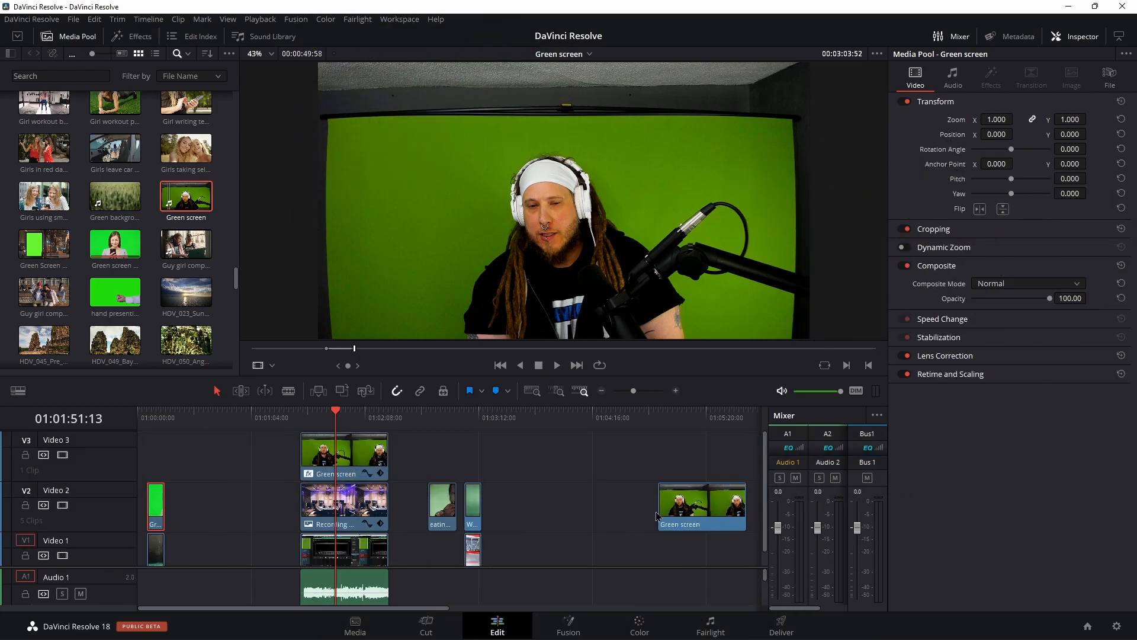
scroll(630, 462, "right", 3)
left_click_drag(505, 413, 531, 424)
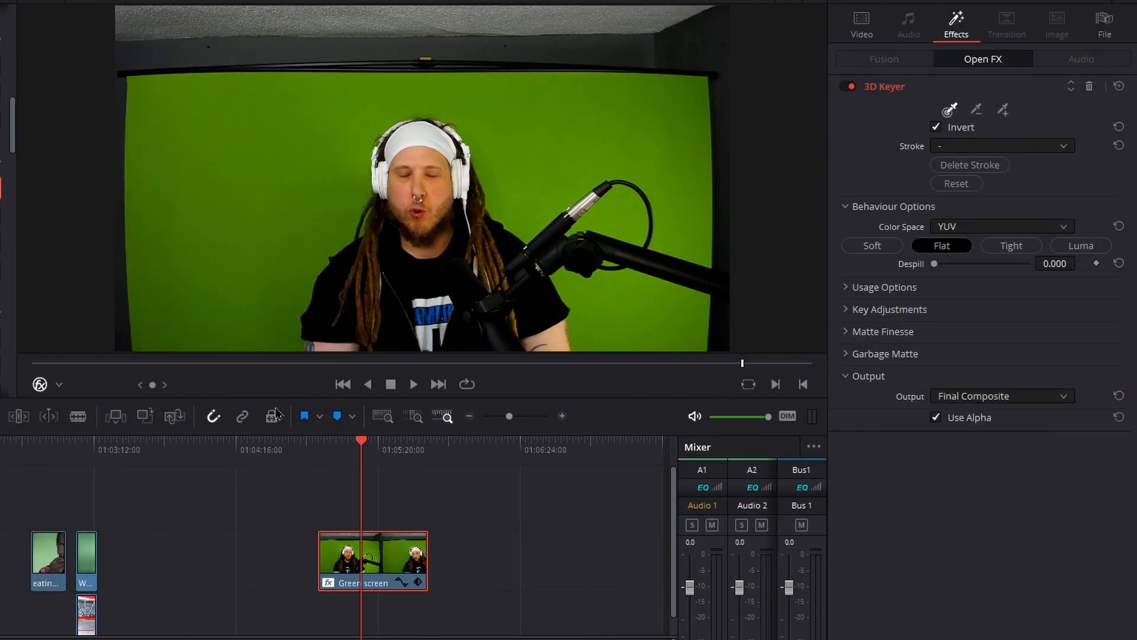
mouse_move(220, 329)
left_mouse_down()
mouse_move(266, 214)
mouse_move(372, 133)
mouse_move(488, 101)
mouse_move(548, 98)
mouse_move(637, 135)
mouse_move(672, 163)
left_mouse_up()
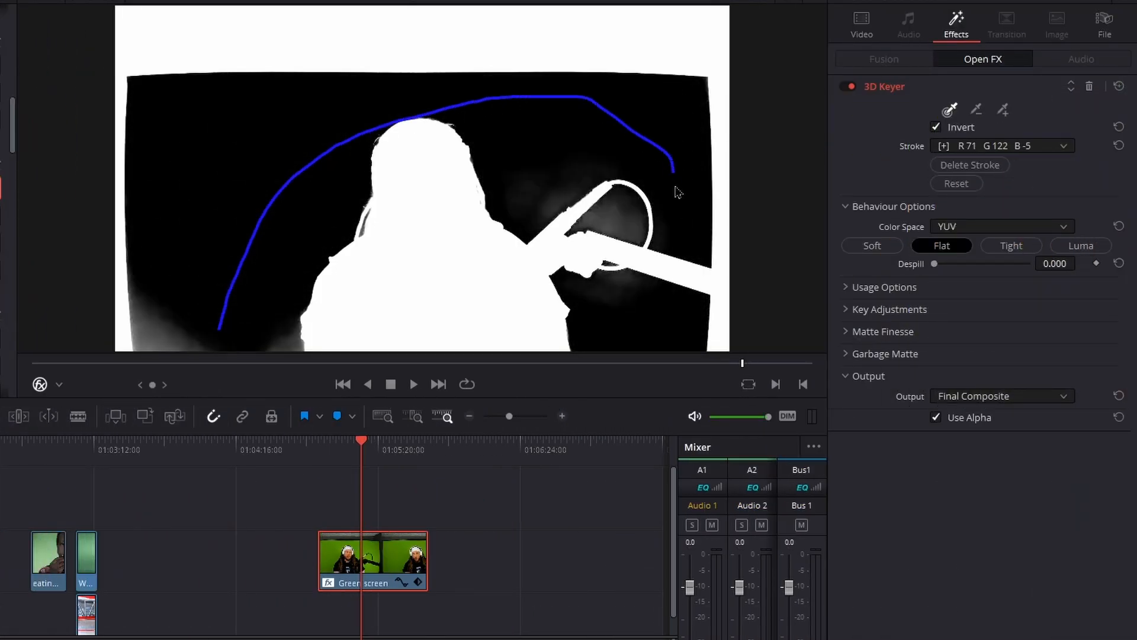
left_click_drag(674, 242, 674, 244)
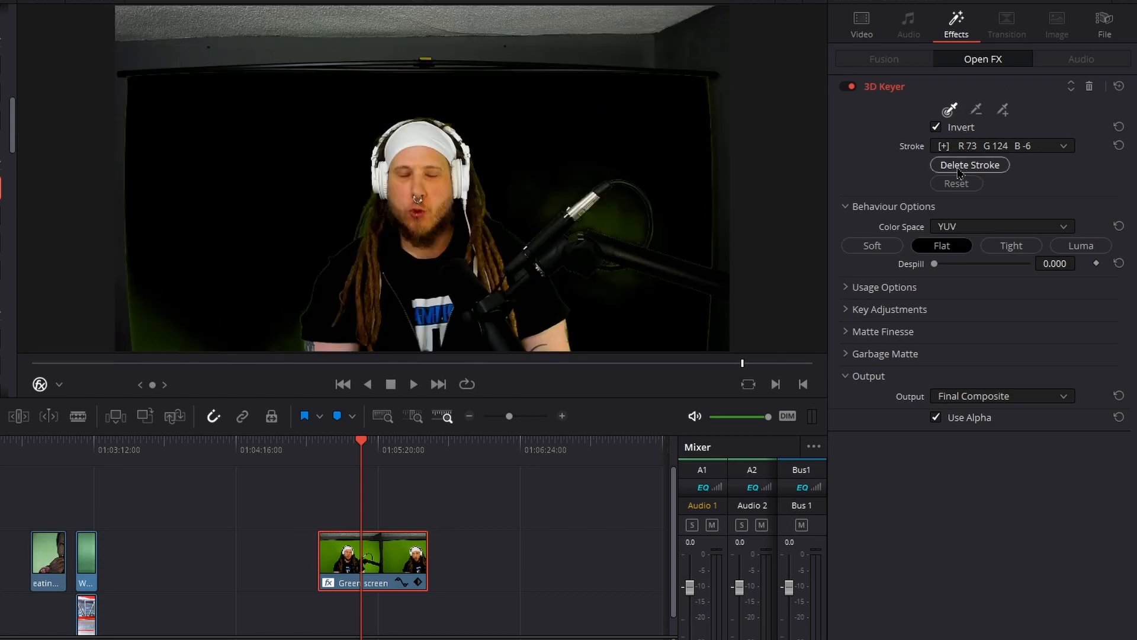
left_click(1090, 87)
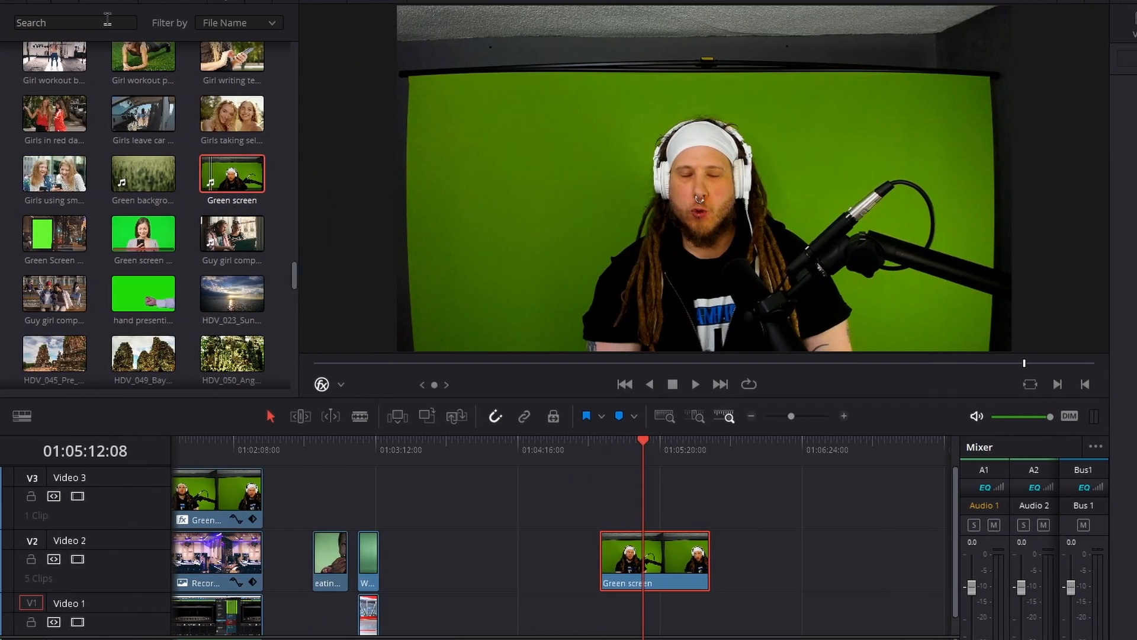
Place presets.mp4 on Video 1 directly beneath the new Green screen clip and trim its end to match that clip
left_click(107, 19)
type("rec")
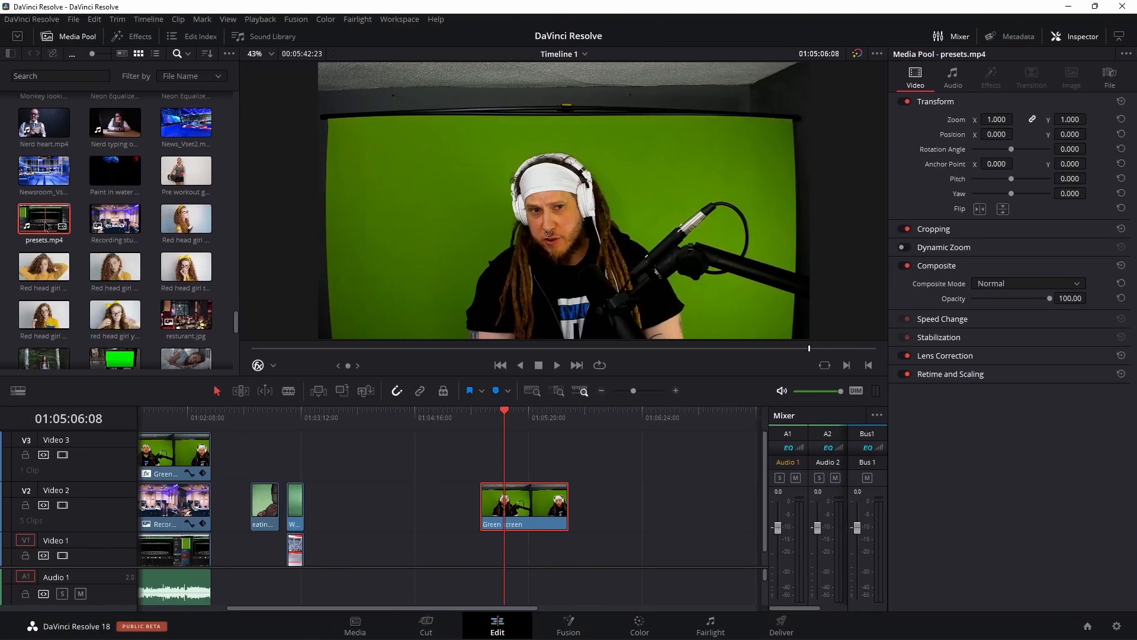
left_click_drag(44, 219, 503, 551)
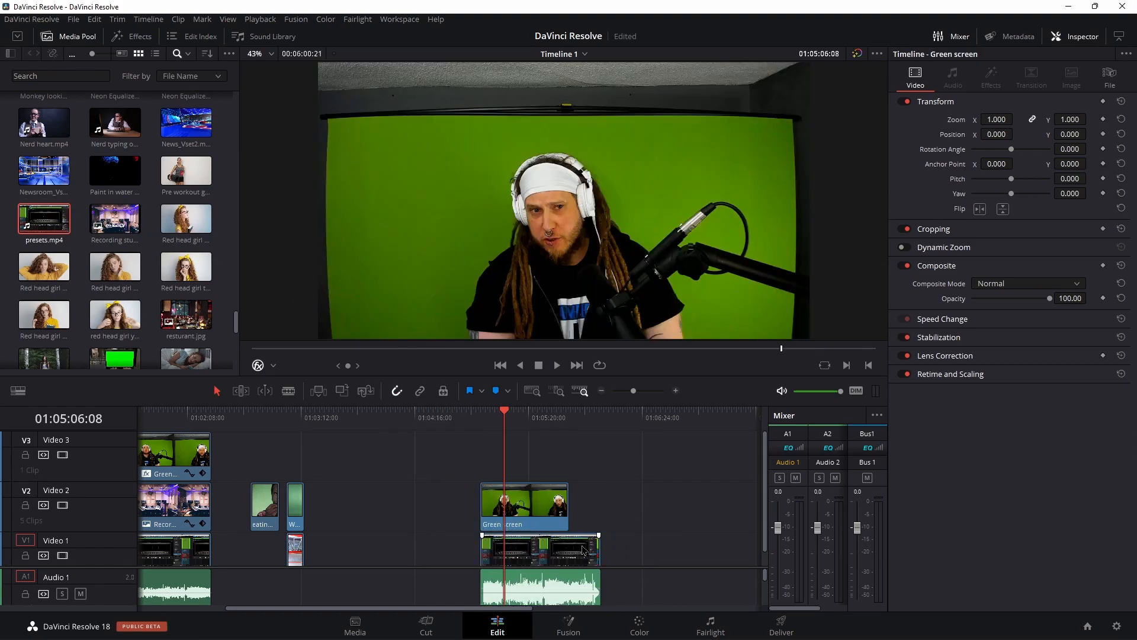
left_click_drag(593, 546, 563, 548)
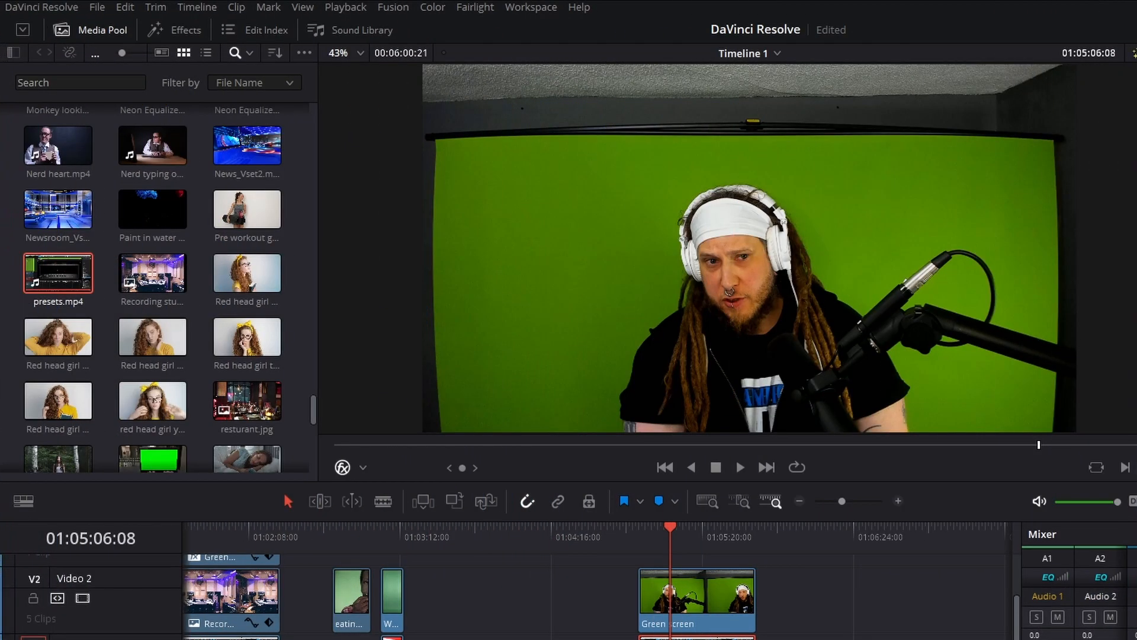
Apply the 3D Keyer to the new Green screen clip on Video 2 and choose the viewer's on-screen overlay mode
left_click(710, 622)
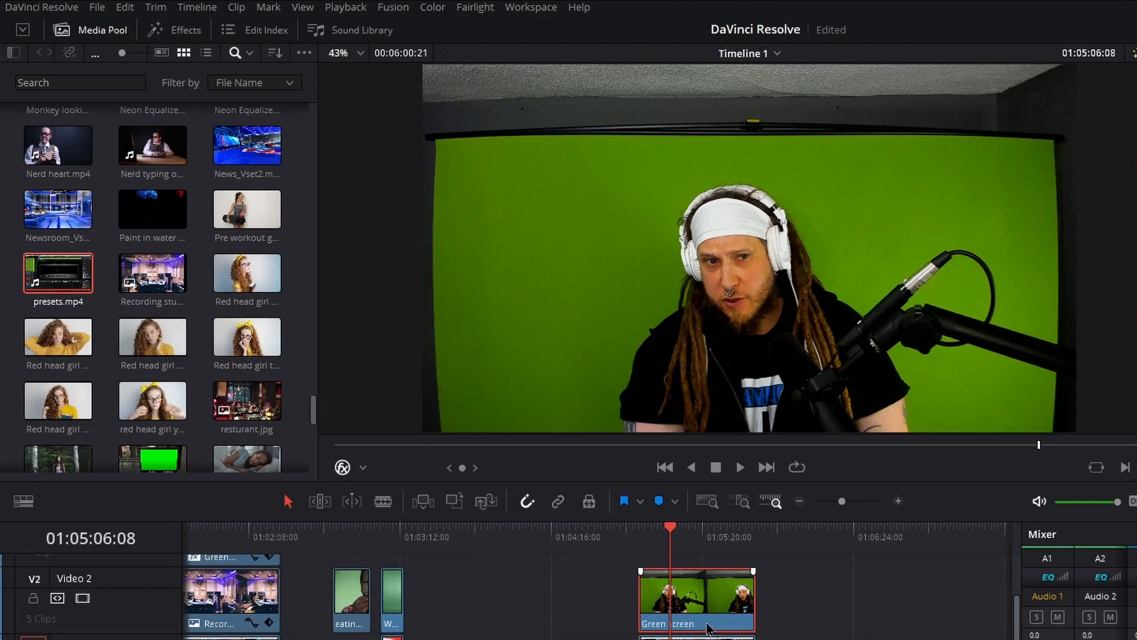
left_click(179, 30)
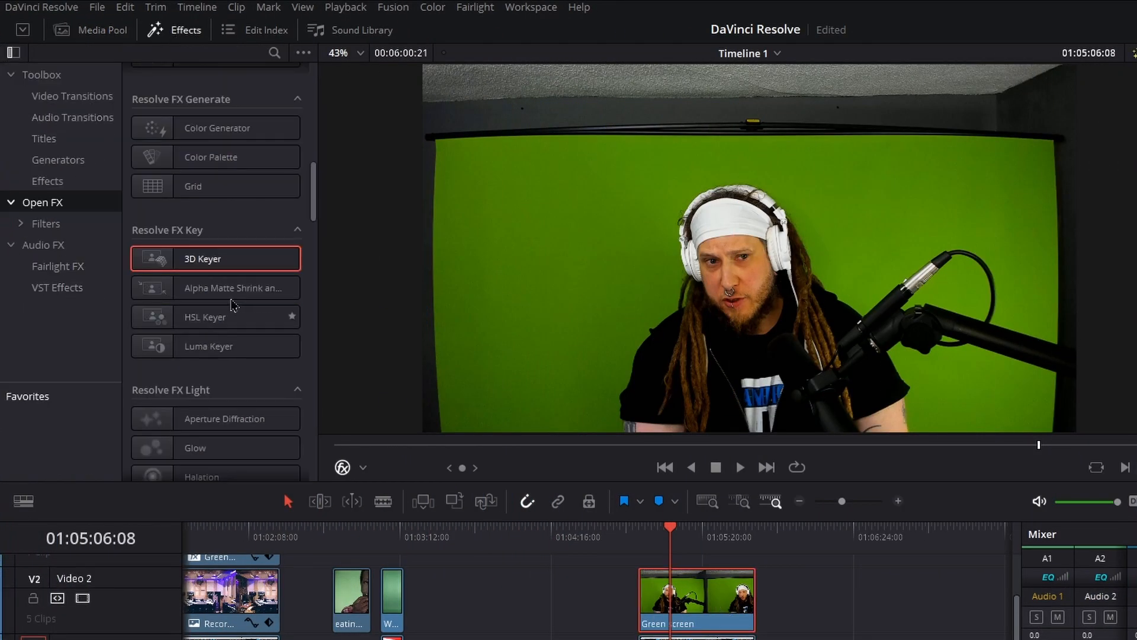
left_click_drag(157, 259, 699, 603)
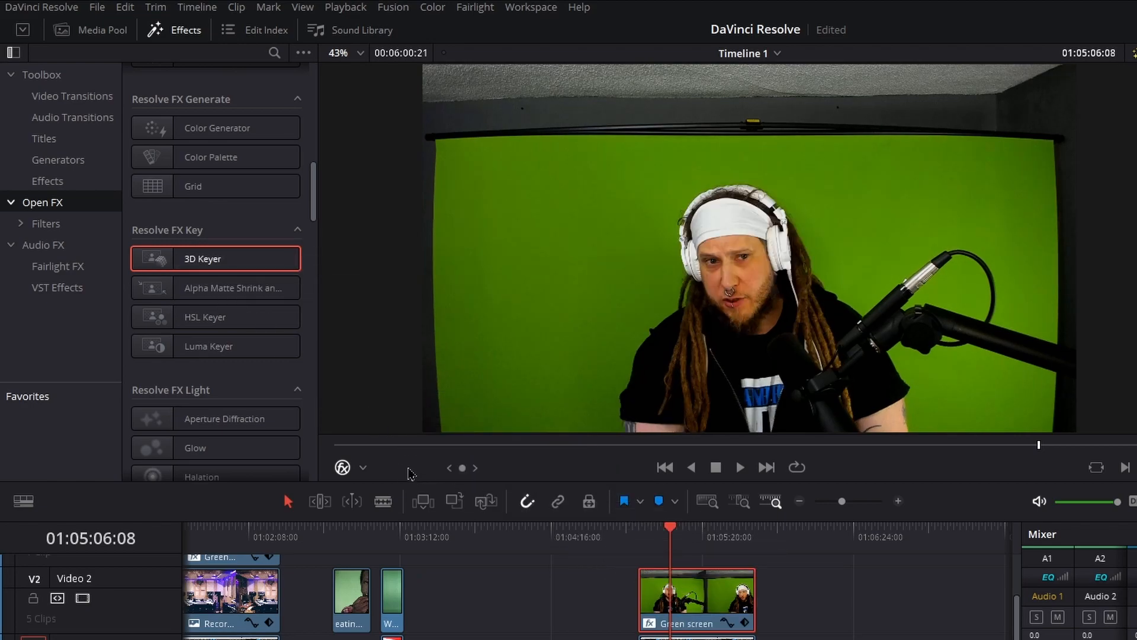
left_click(362, 468)
left_click(421, 556)
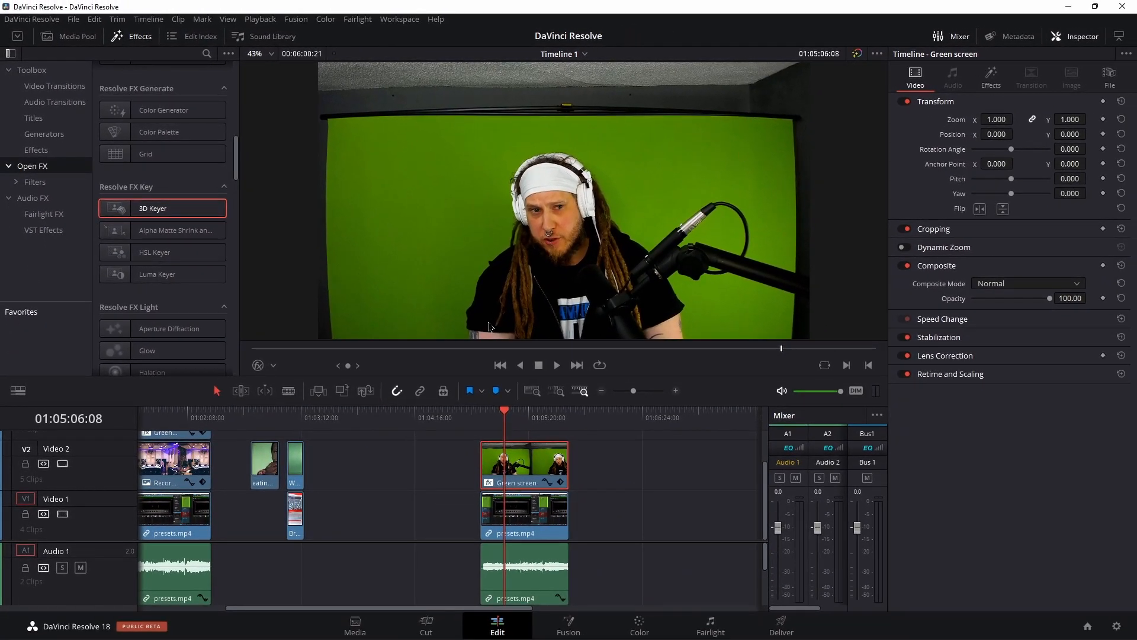
Open the 3D Keyer settings and sample the green backdrop with one long stroke around the man and the microphone
left_click(991, 76)
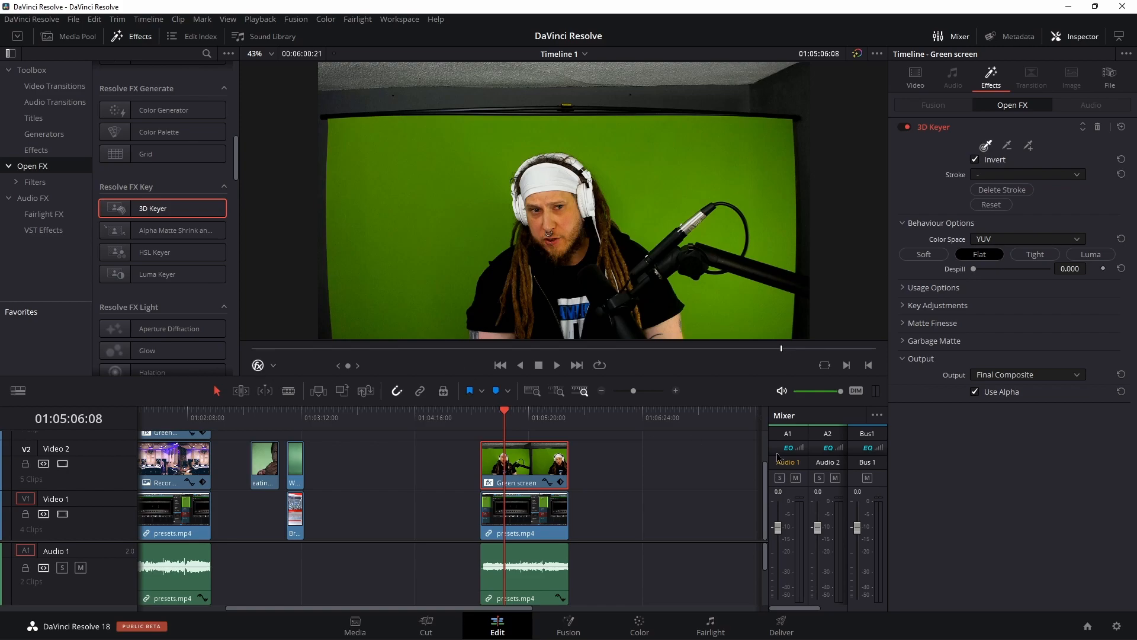
left_click(915, 75)
left_click(991, 75)
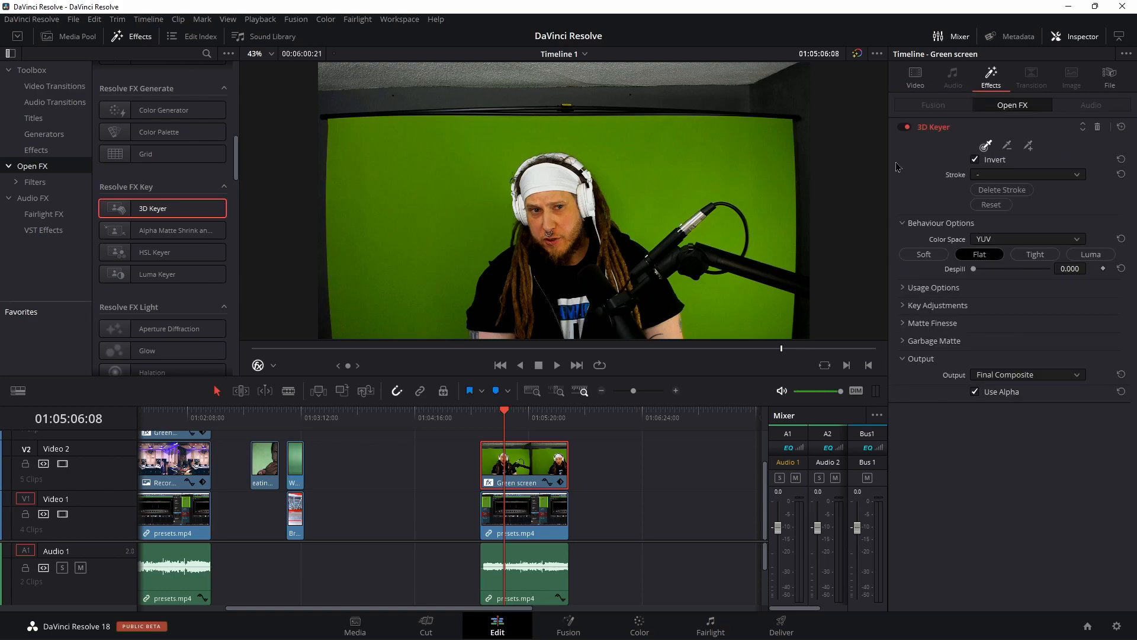
left_click(986, 146)
mouse_move(341, 336)
left_mouse_down()
mouse_move(409, 326)
mouse_move(449, 278)
mouse_move(404, 200)
mouse_move(438, 139)
mouse_move(554, 129)
mouse_move(622, 157)
mouse_move(650, 227)
mouse_move(678, 196)
mouse_move(734, 172)
mouse_move(765, 202)
left_mouse_up()
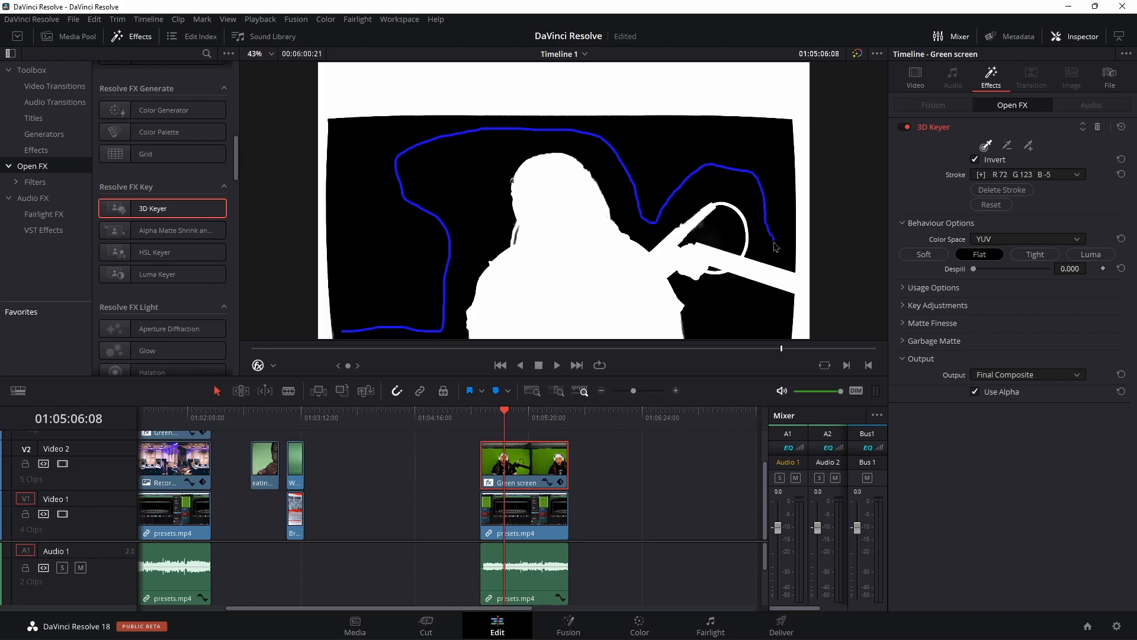
left_click_drag(775, 250, 776, 255)
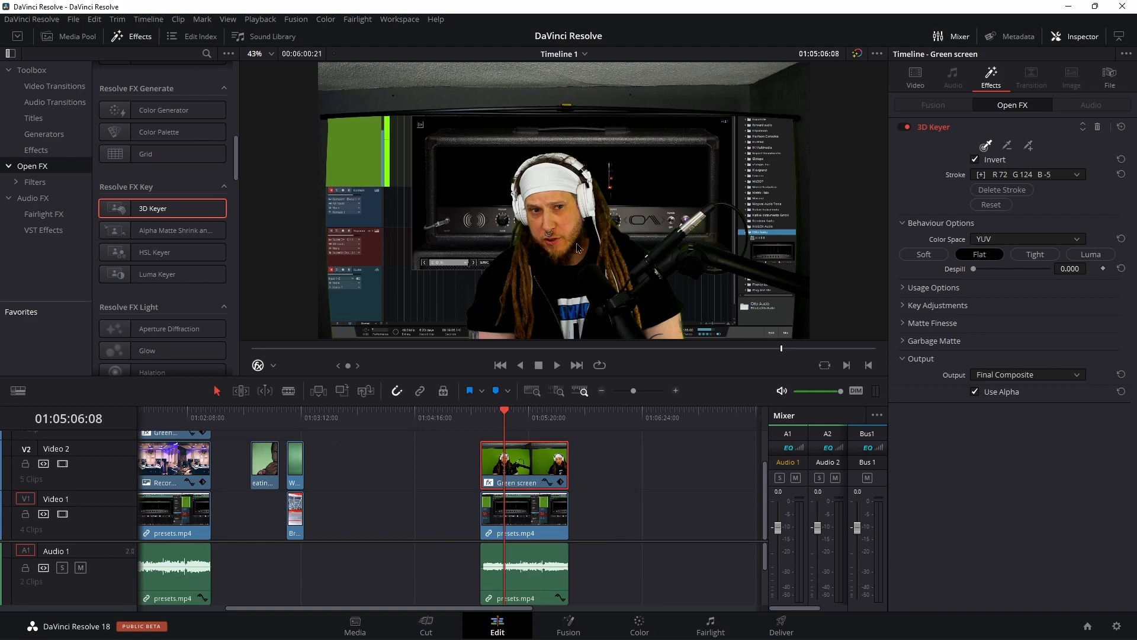
Set the 3D Keyer's Despill to 0.961 while checking the man's hair up close, and fit the frame in the viewer
scroll(573, 251, "up", 8)
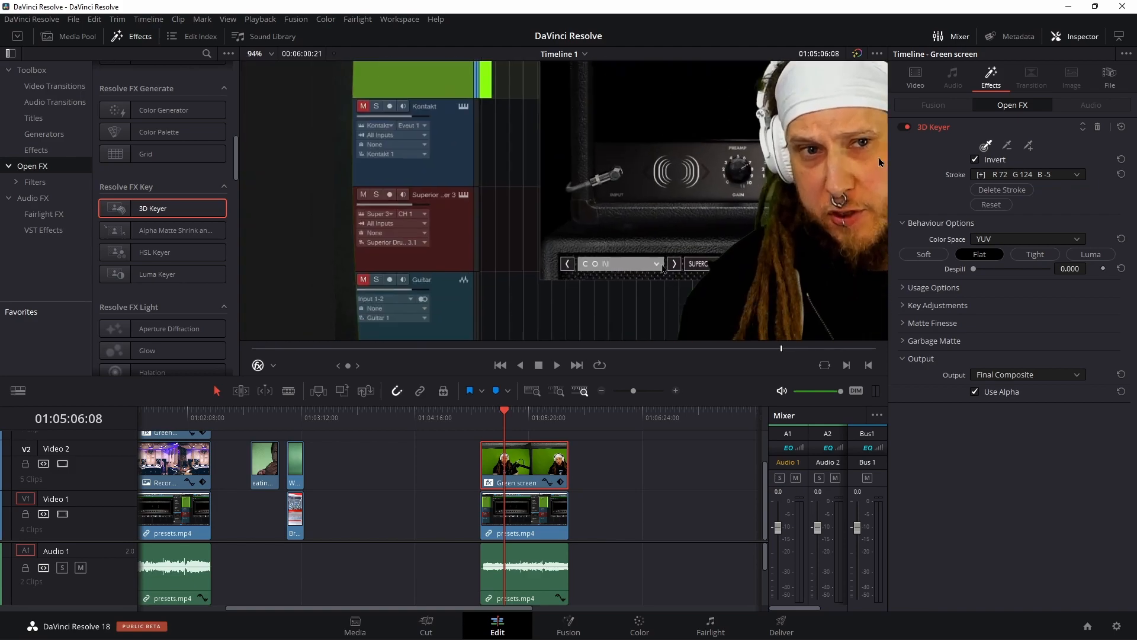
scroll(879, 256, "up", 2)
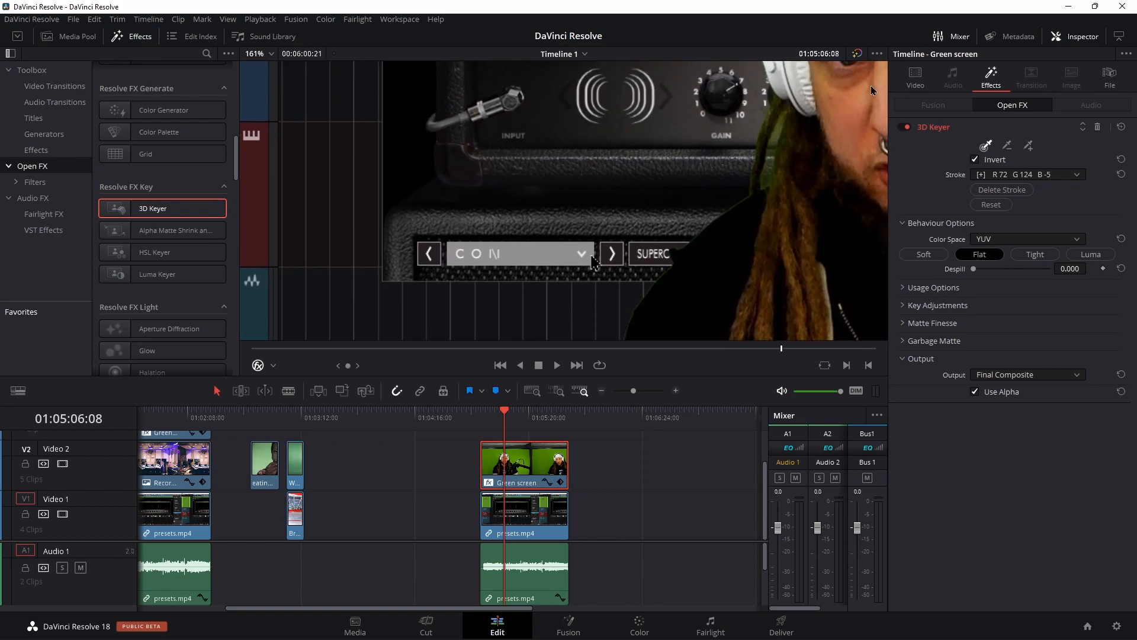
left_click_drag(980, 272, 1049, 278)
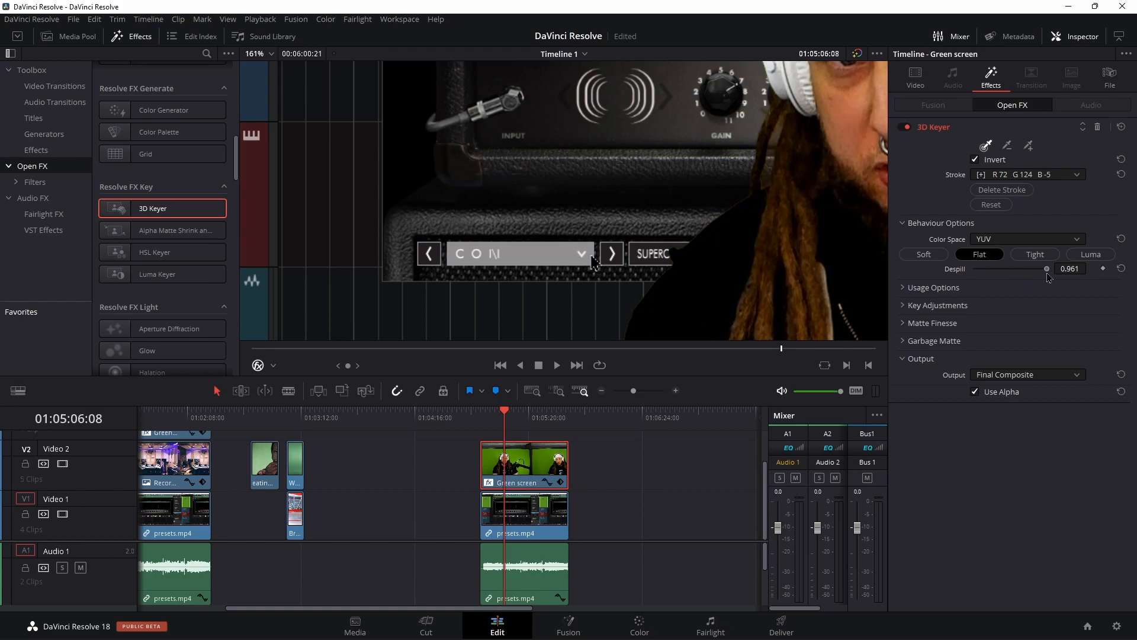
key("shift+z")
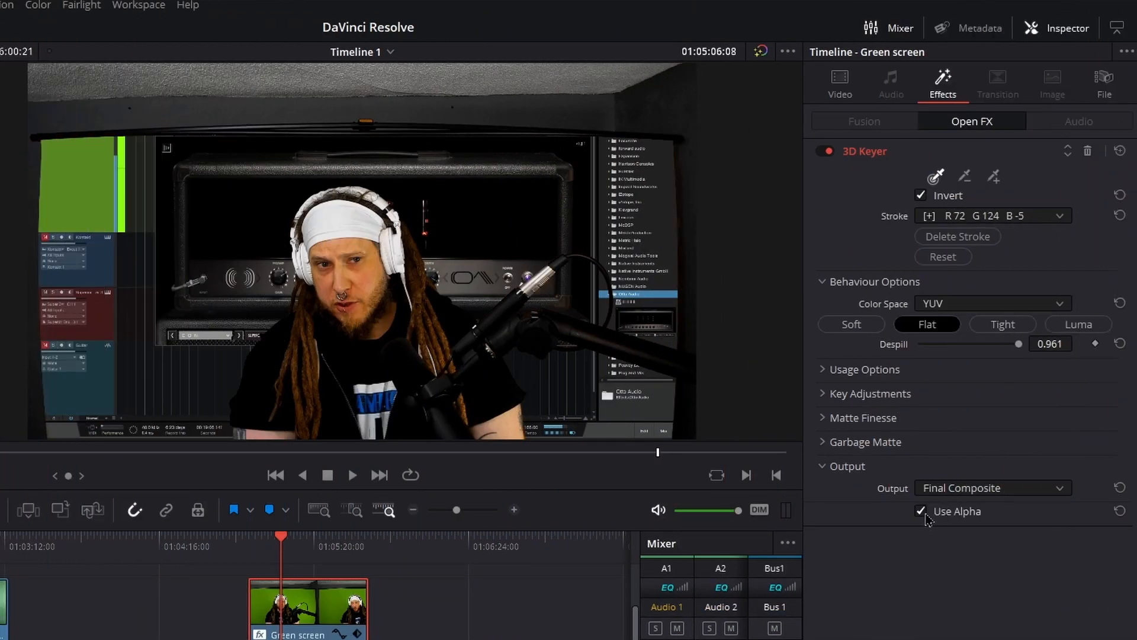
Toggle Use Alpha off and on, inspect the key around the microphone in Alpha Highlight output, and return Output to Final Composite
left_click(921, 511)
left_click(922, 513)
left_click(971, 489)
left_click(960, 509)
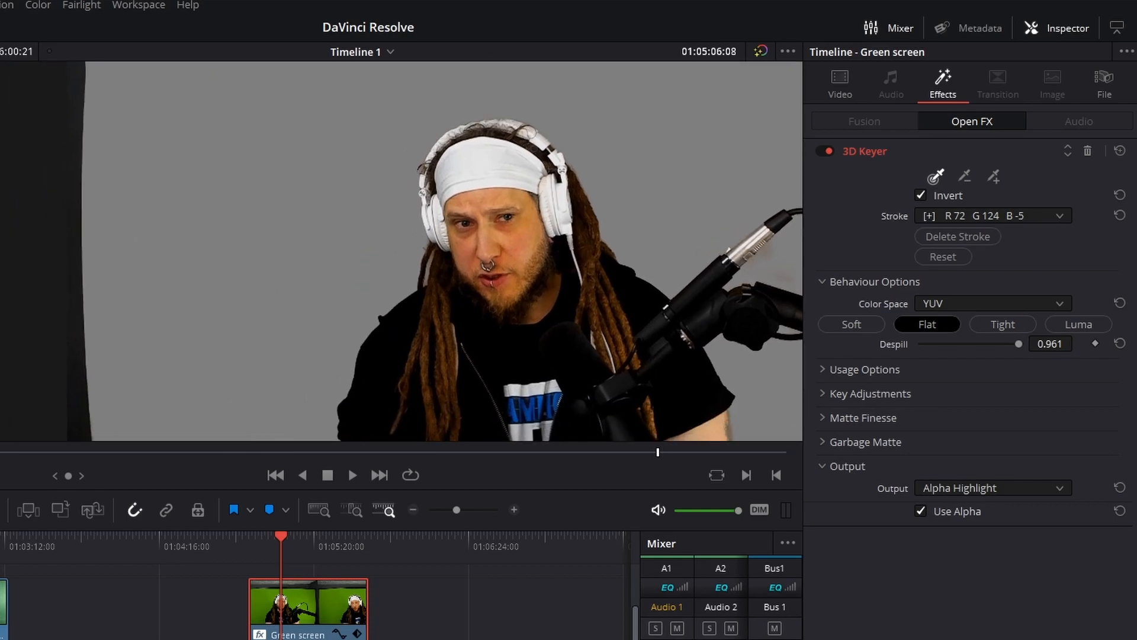
left_click_drag(501, 264, 44, 277)
left_click_drag(371, 93, 357, 121)
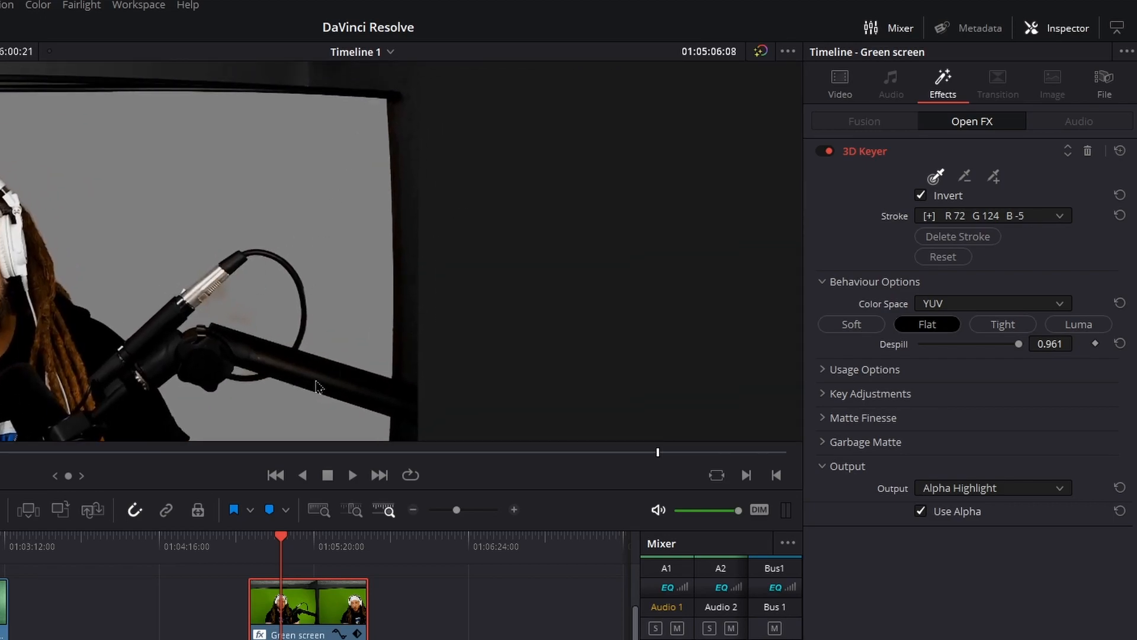
scroll(183, 237, "down", 2)
left_click(974, 489)
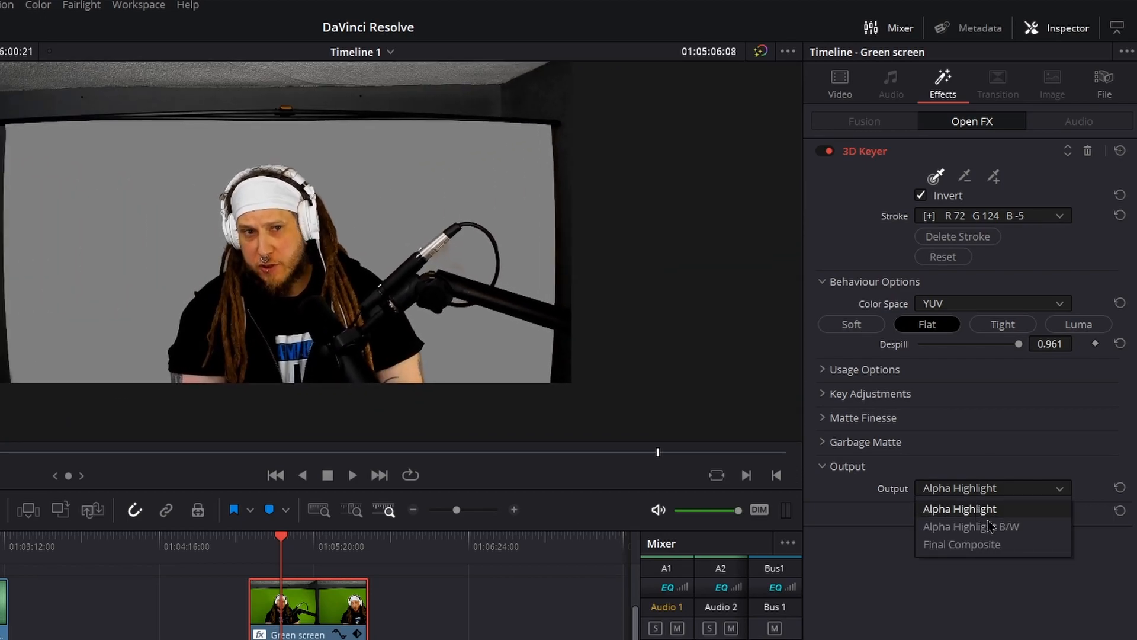
left_click(995, 545)
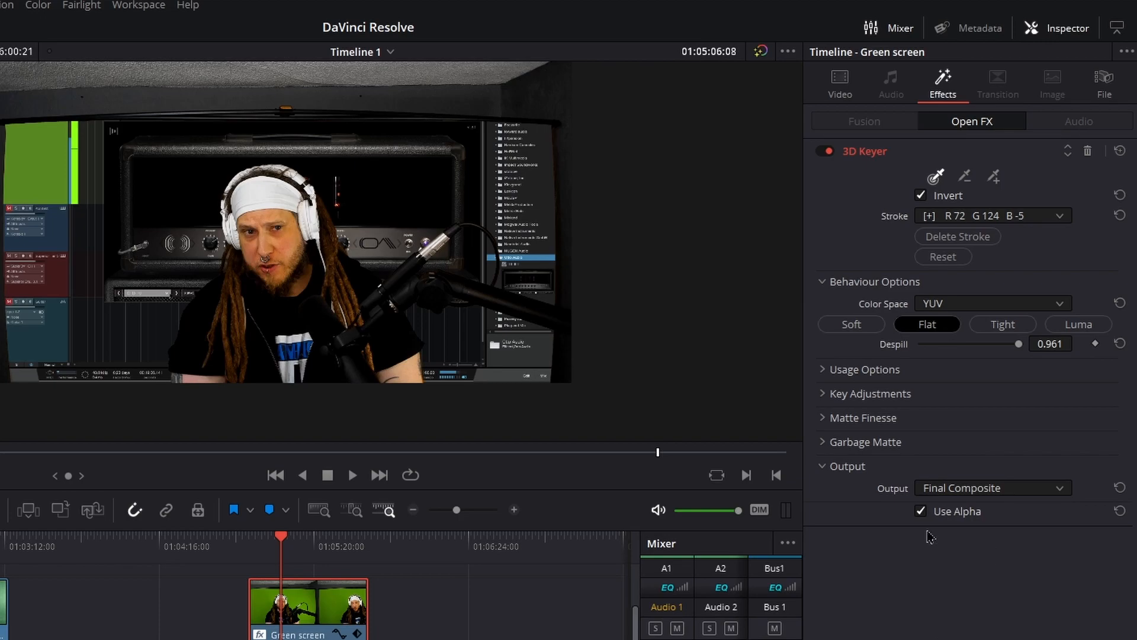
Disable and re-enable the 3D Keyer to compare the clip with and without the key, and inspect the composite in the viewer
left_click(825, 151)
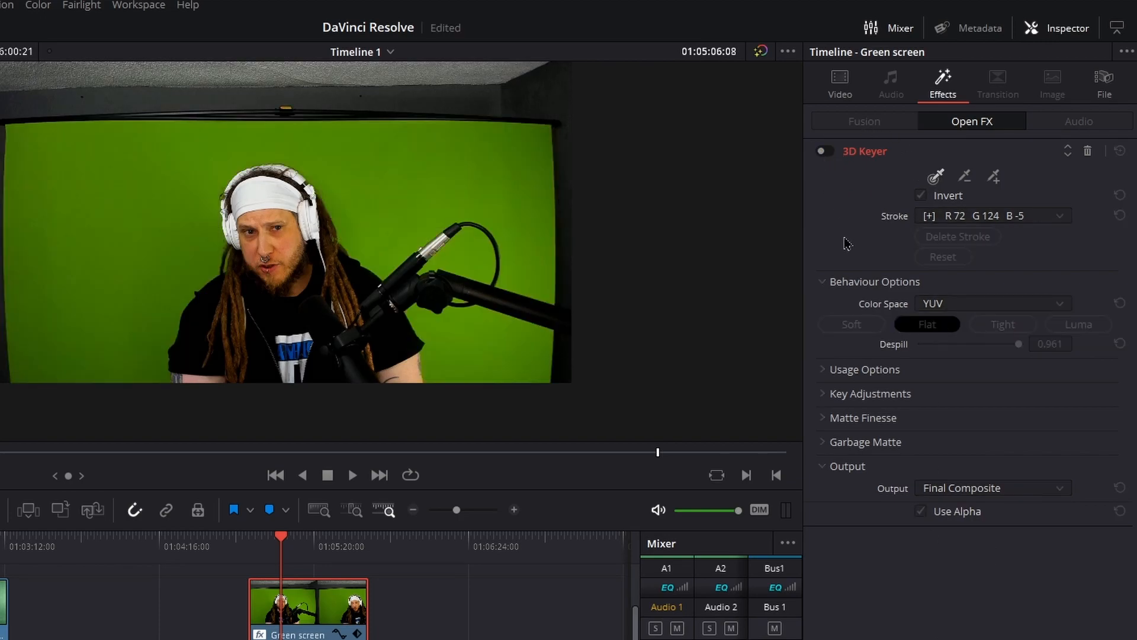
left_click(826, 152)
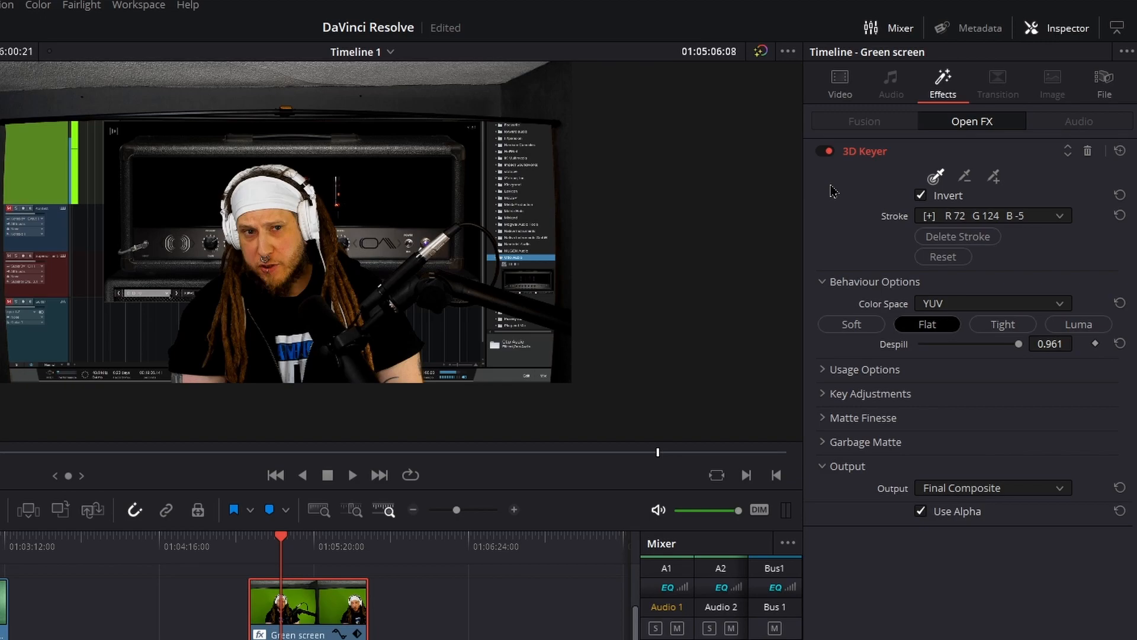
scroll(262, 244, "up", 3)
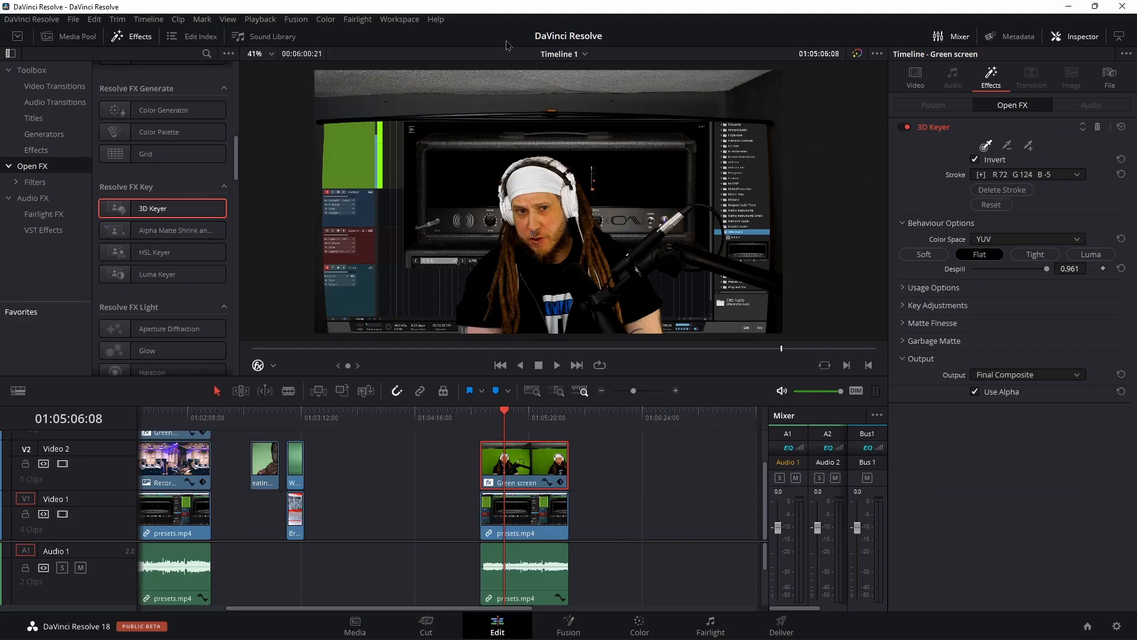
scroll(644, 239, "up", 2)
scroll(527, 237, "down", 3)
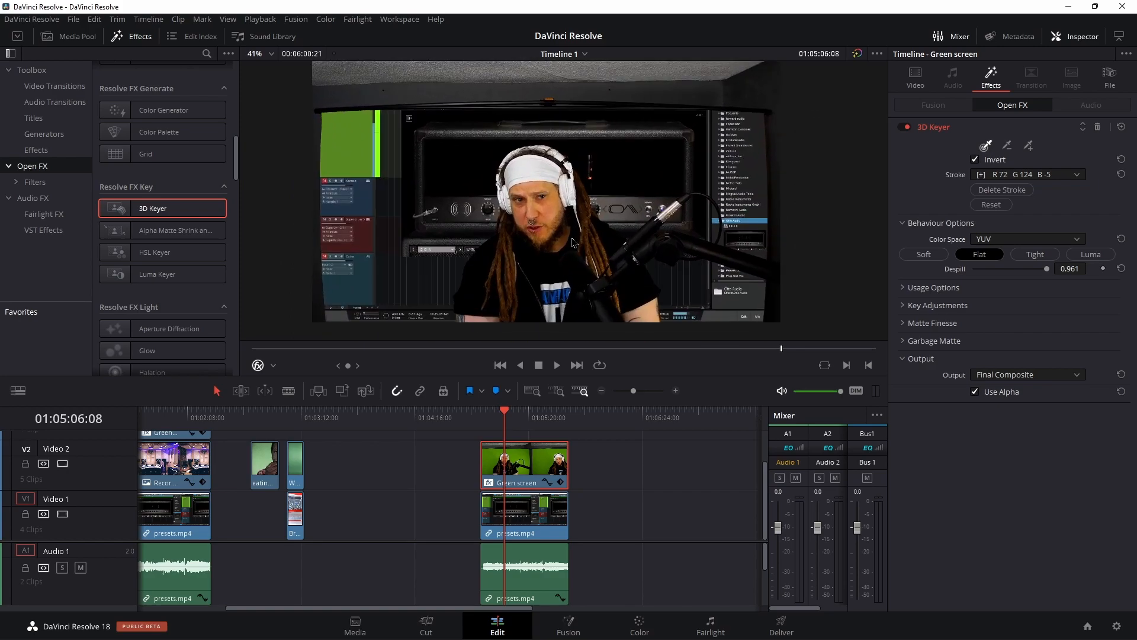
Add a Rectangle garbage matte to the 3D Keyer on the green screen clip and invert the matte
left_click_drag(541, 203, 568, 212)
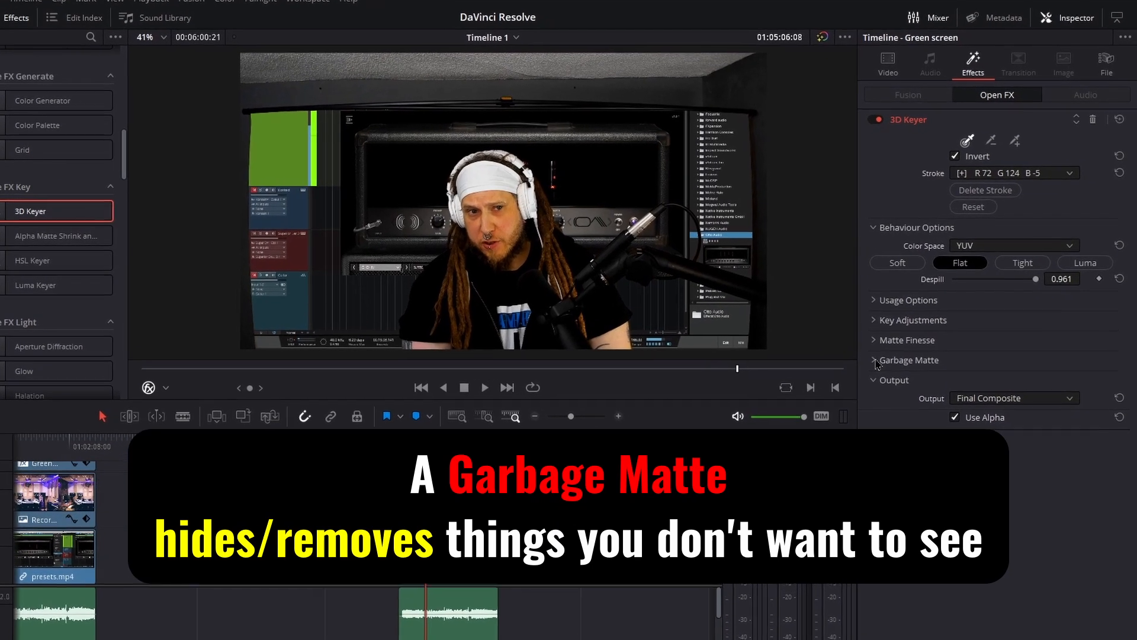
left_click(908, 342)
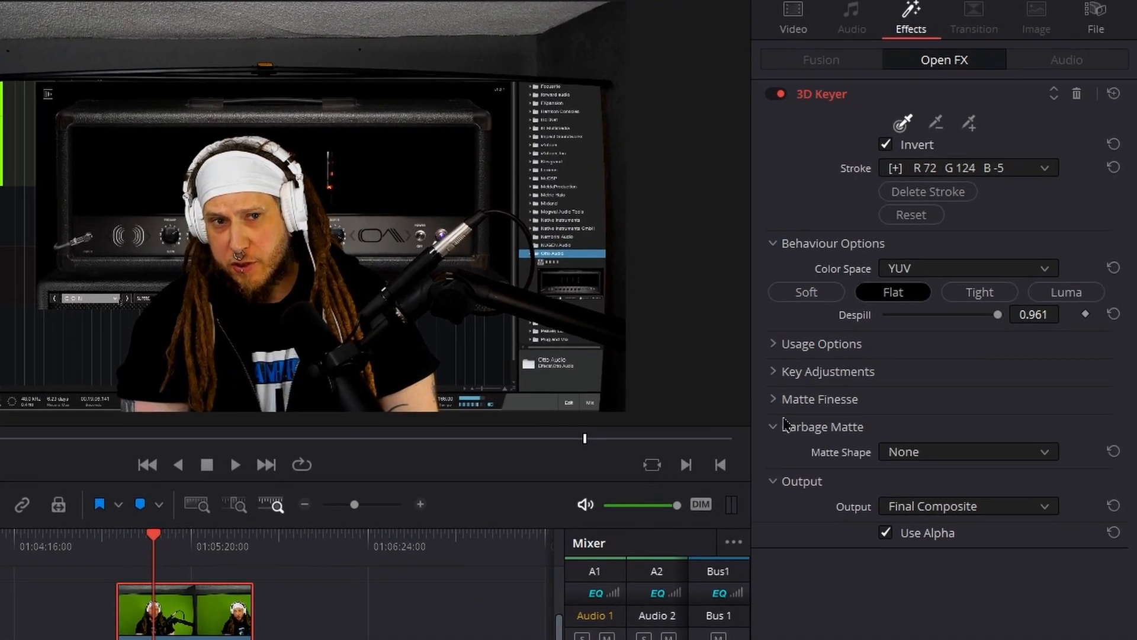
left_click(955, 453)
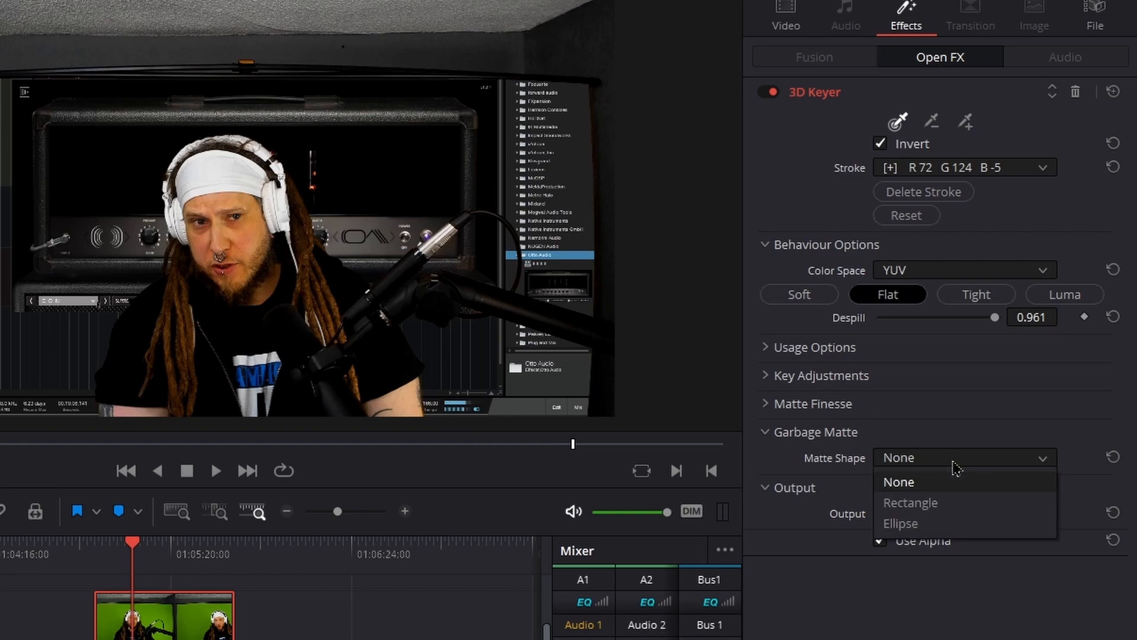
left_click(946, 504)
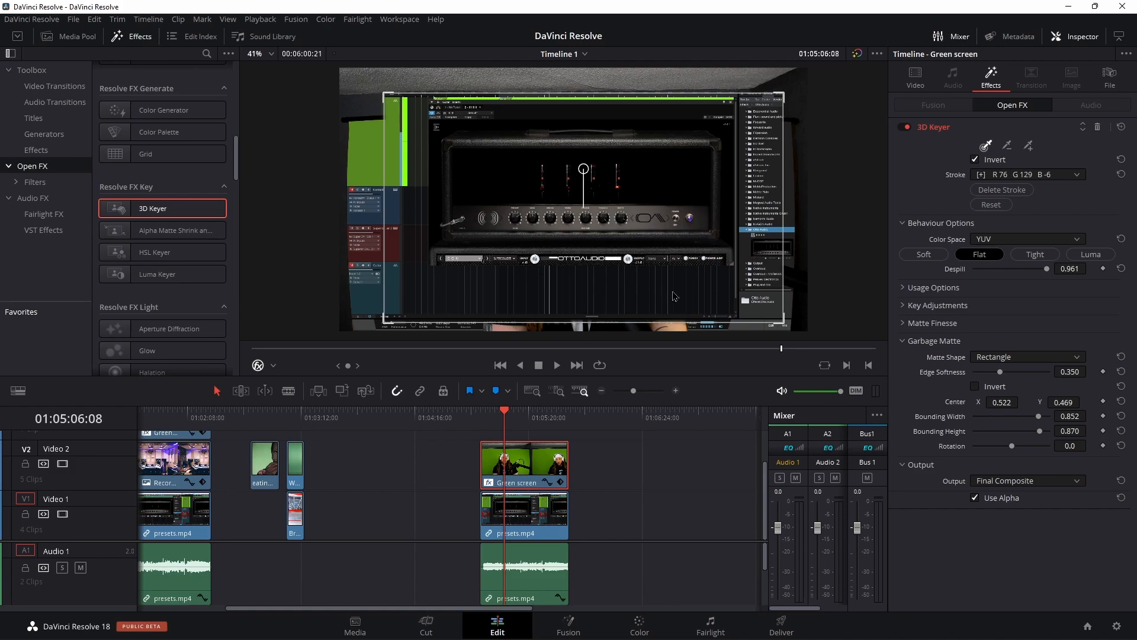
left_click(976, 386)
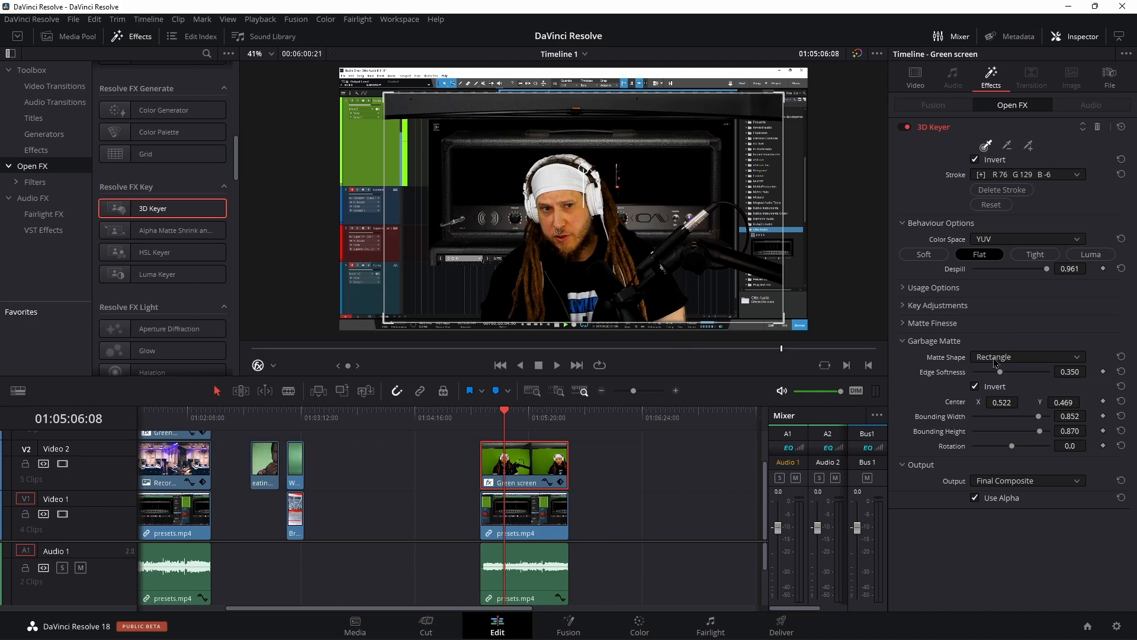
Switch the garbage matte's shape to None and back to Rectangle, and toggle its Invert option to compare the results
left_click(996, 358)
left_click(1037, 376)
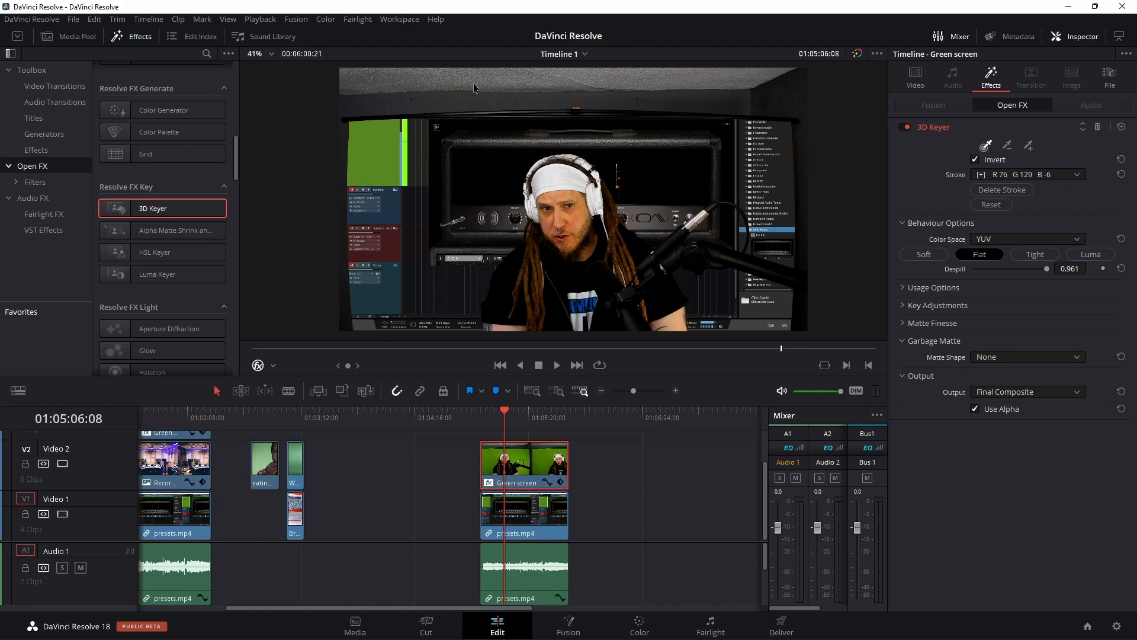
left_click(997, 356)
left_click(1007, 382)
left_click(975, 386)
left_click(975, 386)
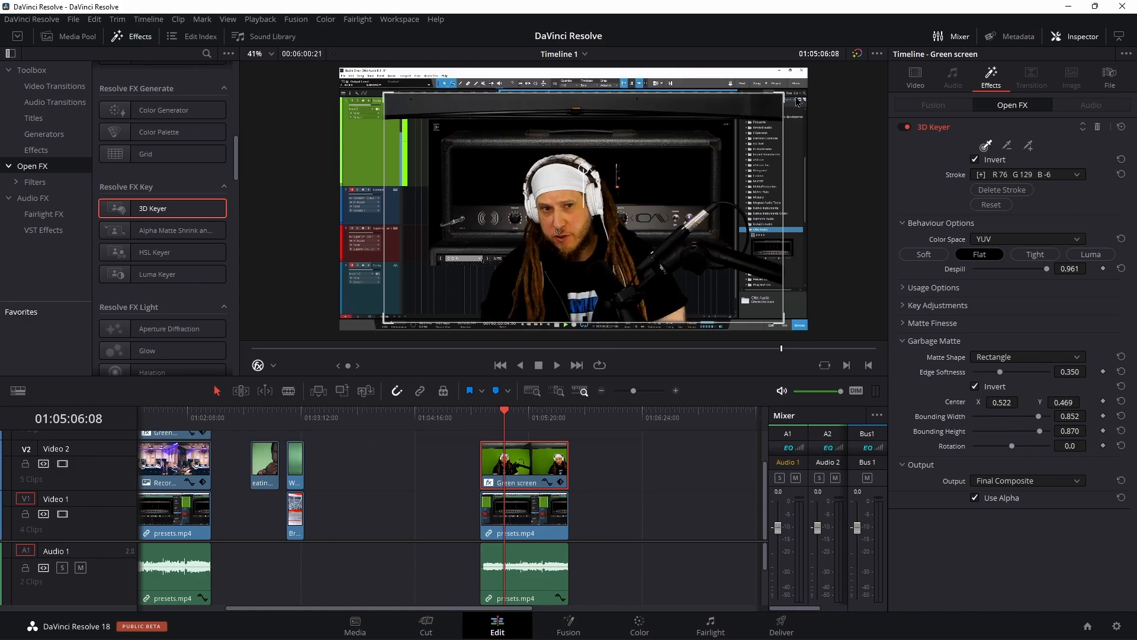
Resize the garbage matte to a bounding width of 0.700 and height of 0.685, with its centre Y at 0.346
left_click_drag(785, 101, 777, 126)
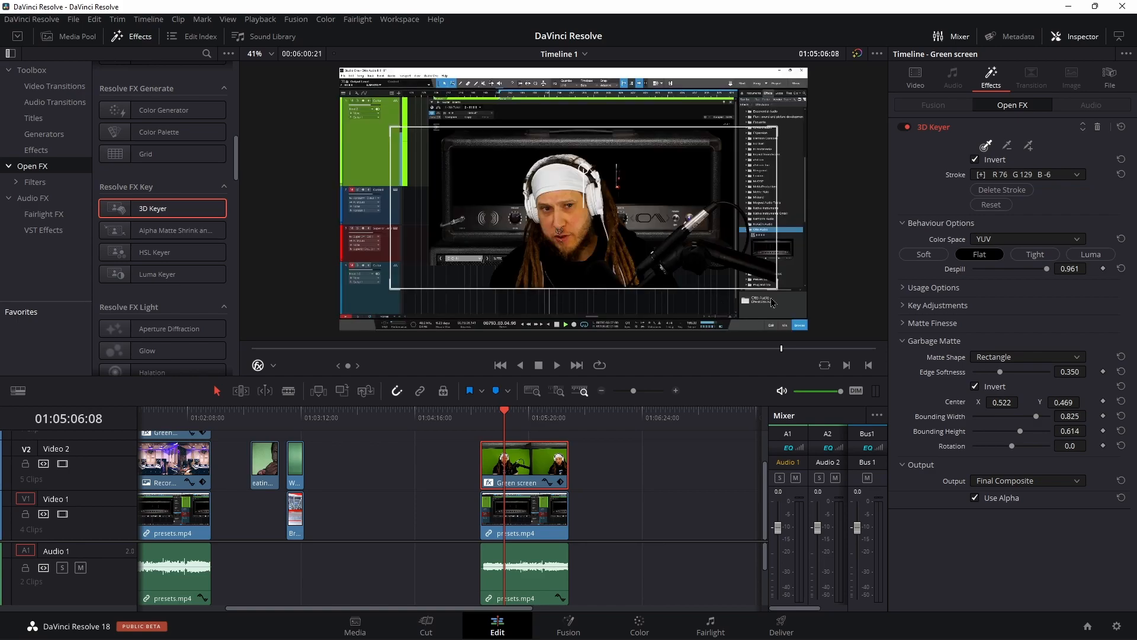
left_click_drag(774, 294, 773, 303)
mouse_move(1072, 418)
left_mouse_down()
mouse_move(1076, 429)
mouse_move(1083, 402)
left_mouse_up()
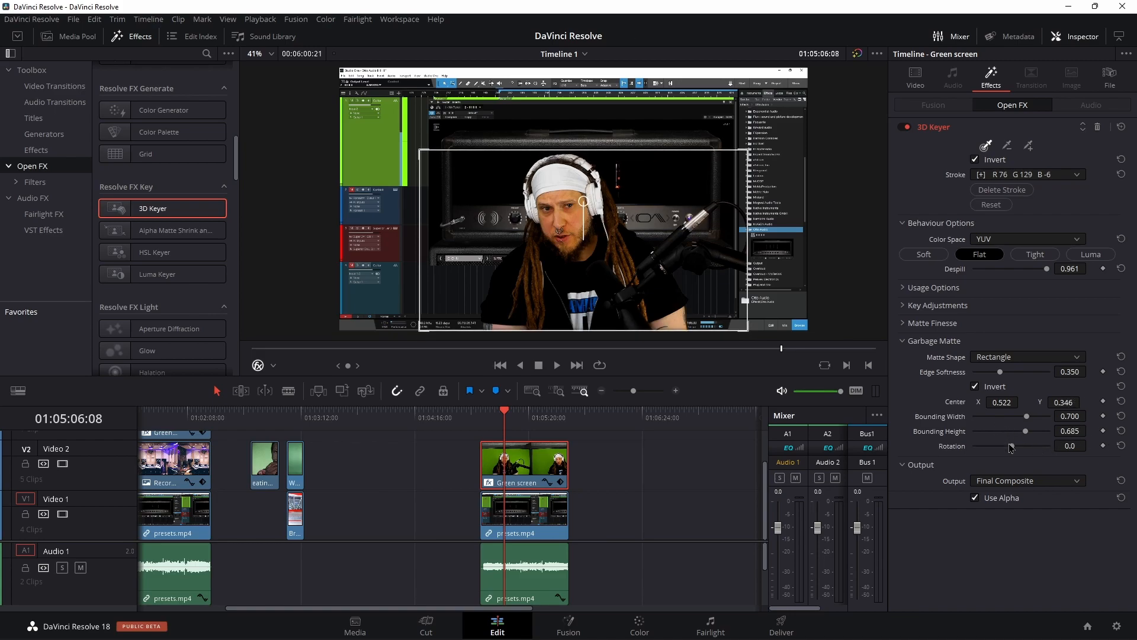
Inspect the matted key in the Alpha Highlight outputs and return Output to Final Composite
left_click(1004, 487)
left_click(1050, 510)
left_click(1042, 482)
left_click(1003, 496)
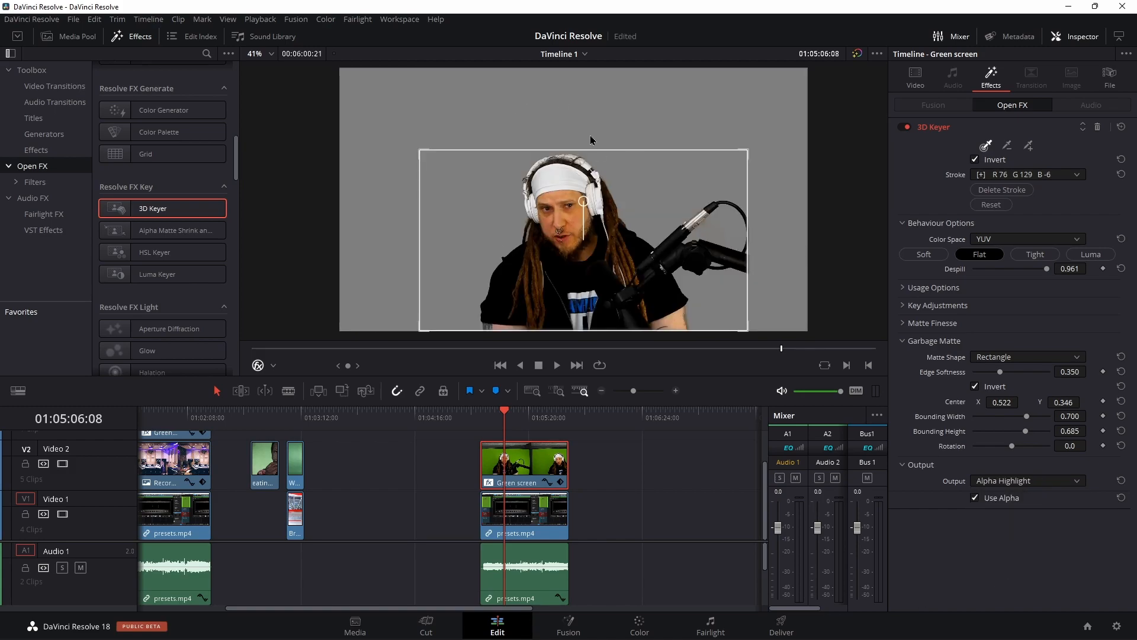
left_click(1038, 481)
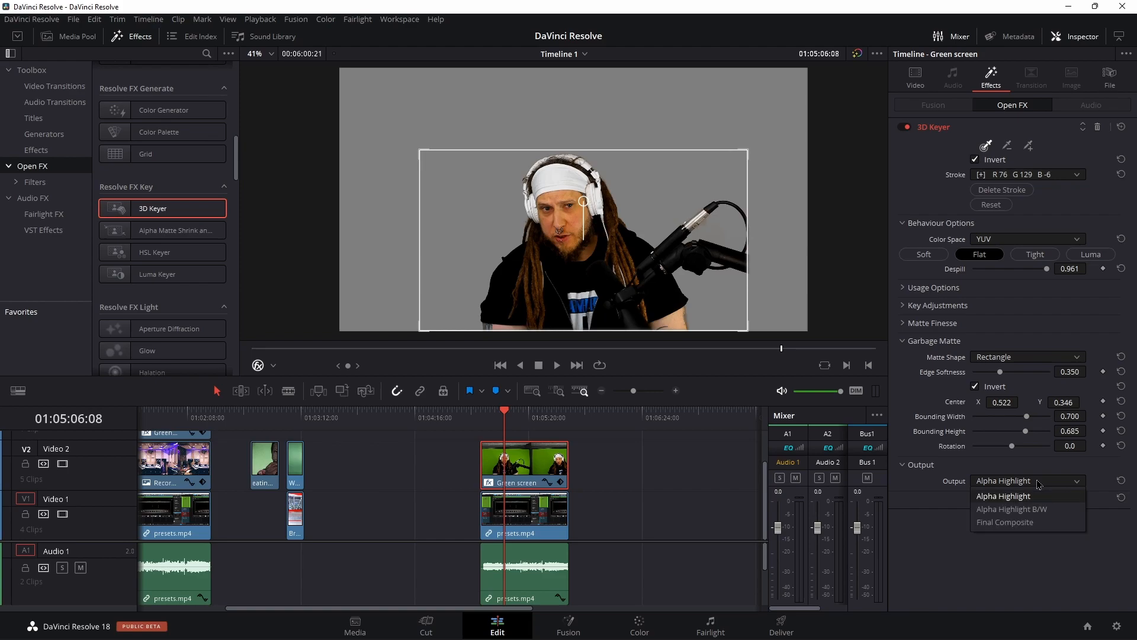
left_click(1029, 521)
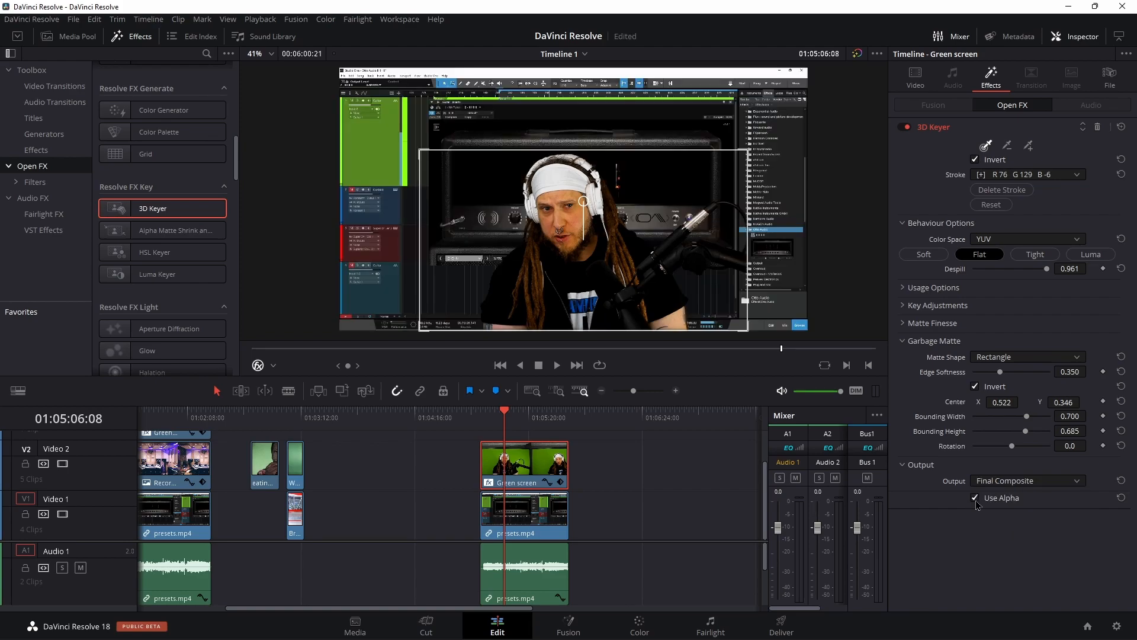
With Use Alpha off, enlarge the garbage matte to 0.835 wide and 0.869 high, then re-enable Use Alpha in Final Composite output
left_click(975, 498)
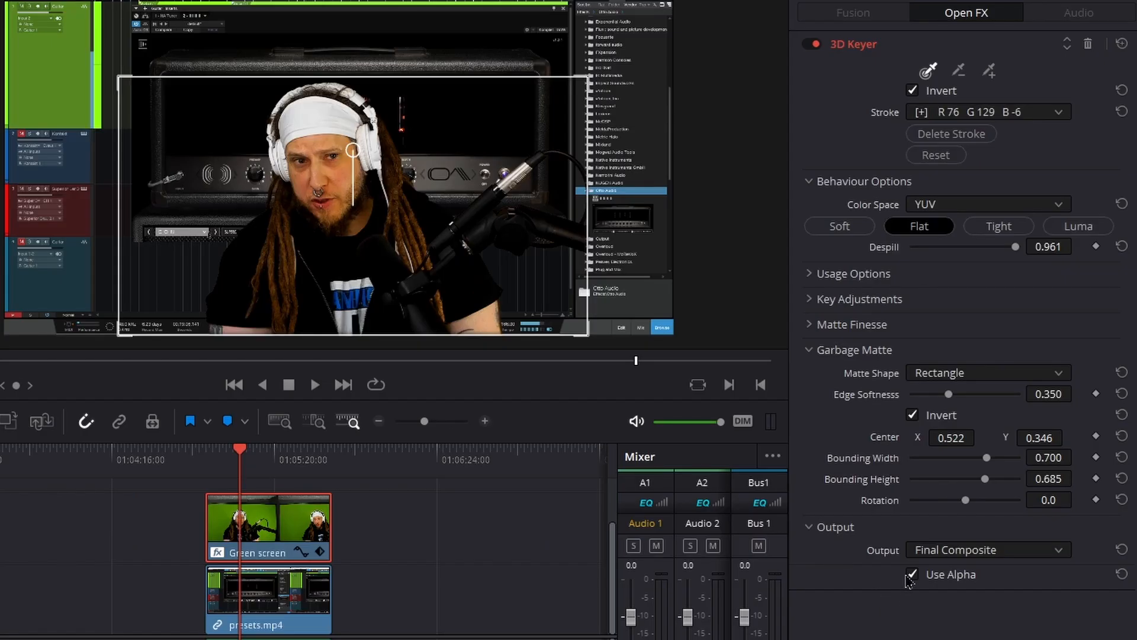
left_click(975, 499)
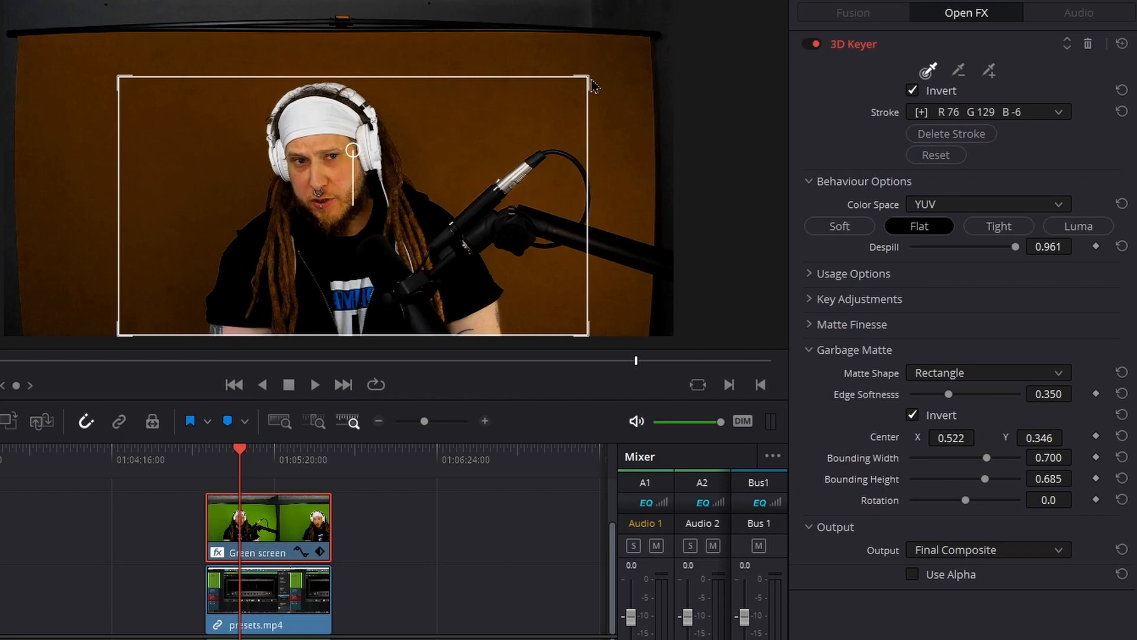
left_click_drag(588, 85, 633, 41)
left_click(948, 550)
left_click(972, 607)
left_click(912, 574)
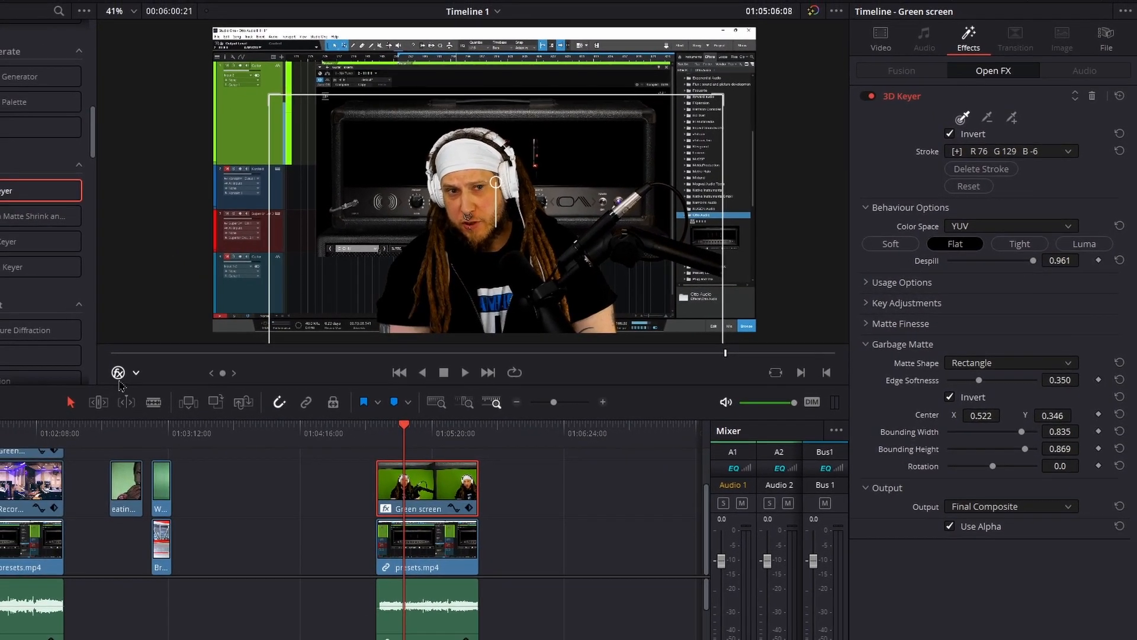
Hide the effect's on-screen controls in the viewer and play the clip to review the composite
left_click(69, 375)
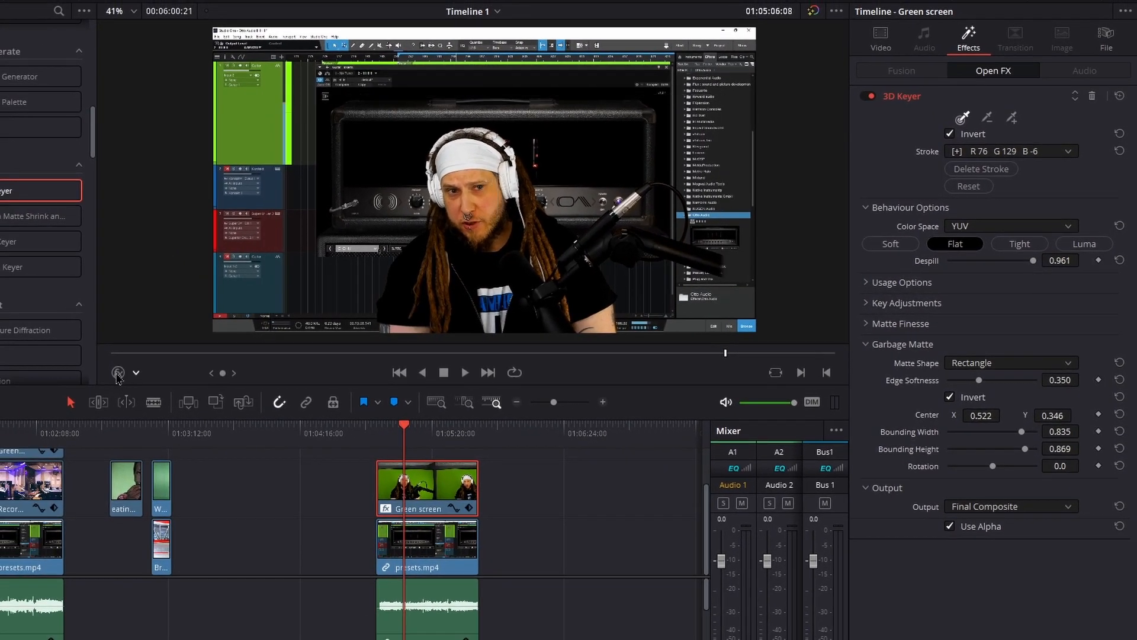
left_click(399, 434)
key("space")
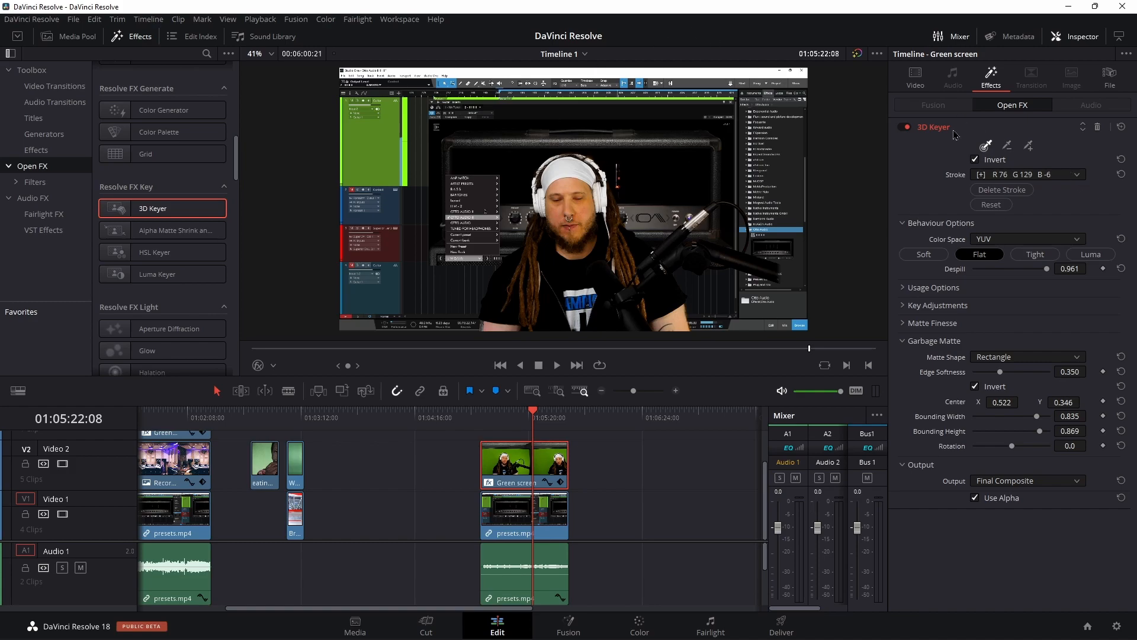
Set the green screen clip's Zoom to 0.730 and shrink the garbage matte to 0.670 wide and 0.580 high
left_click(915, 76)
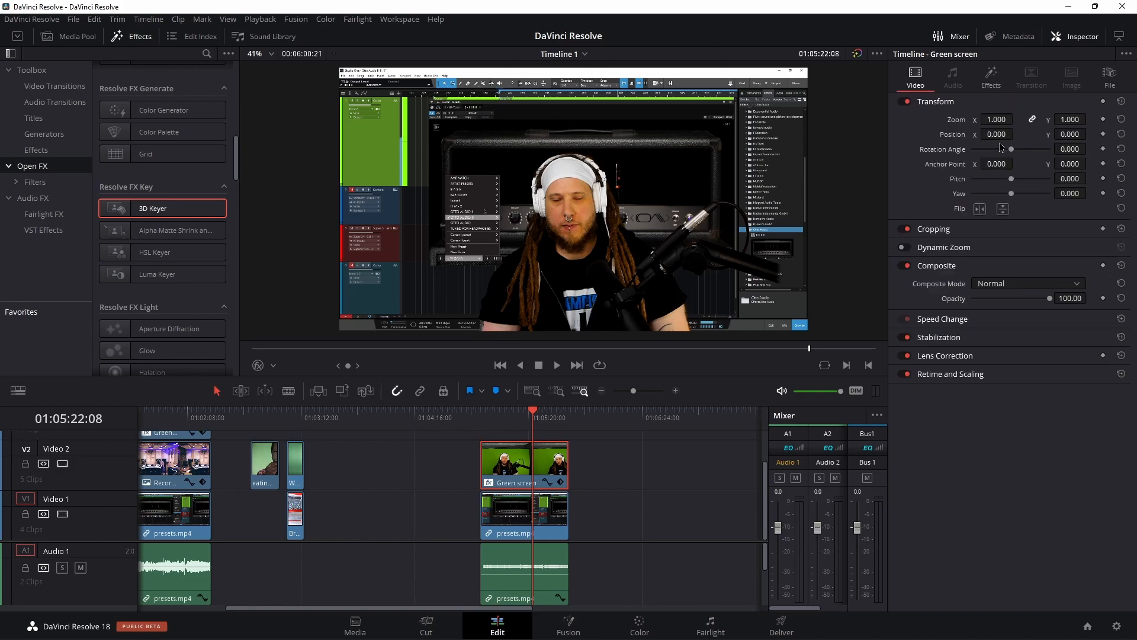
mouse_move(1001, 121)
left_mouse_down()
mouse_move(962, 121)
mouse_move(1019, 119)
mouse_move(1002, 119)
left_mouse_up()
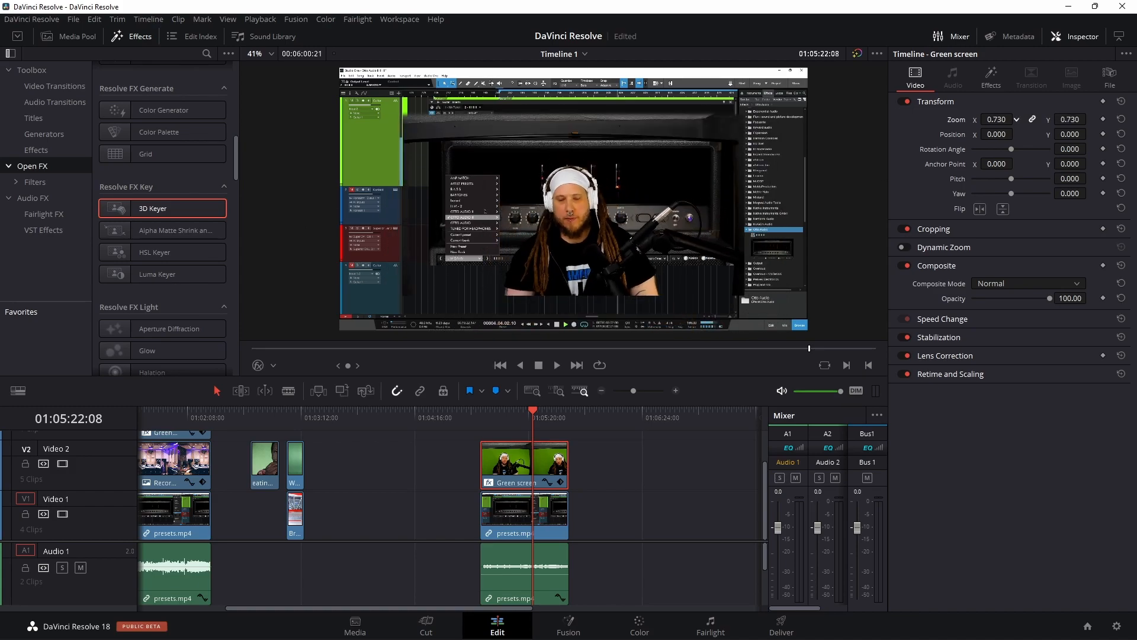
left_click(991, 75)
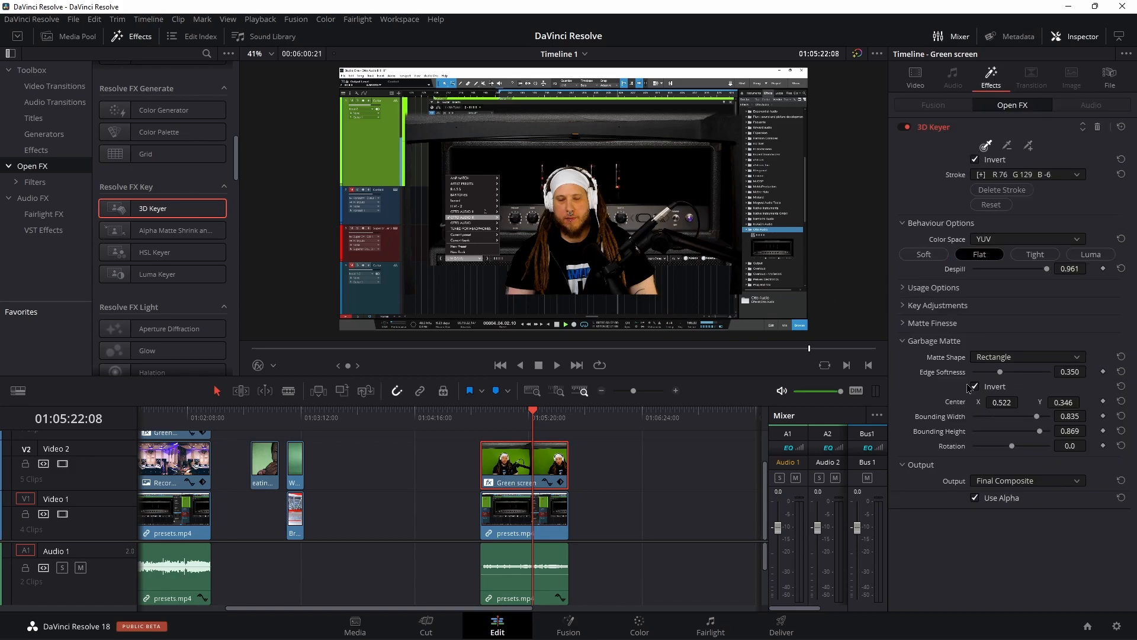
left_click(257, 365)
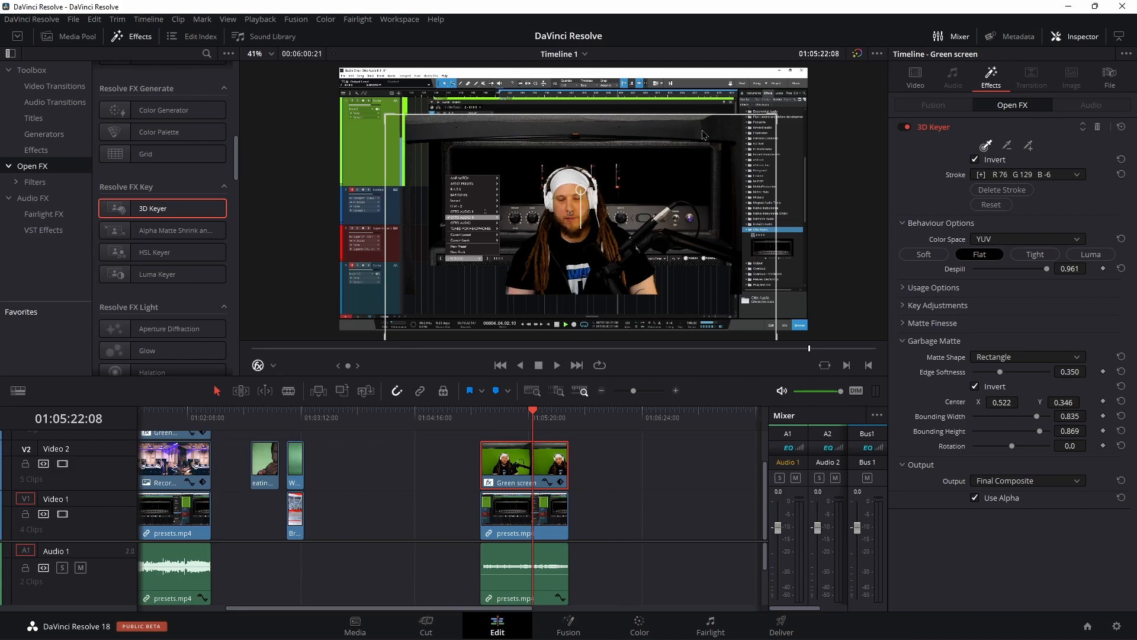
left_click_drag(774, 123, 756, 207)
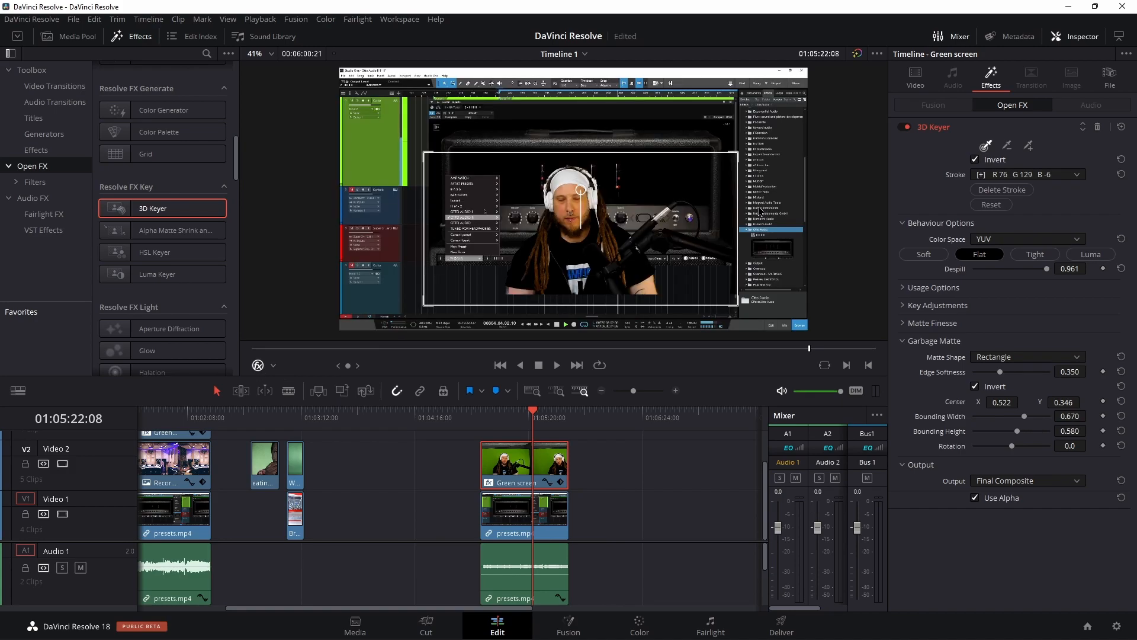
Scale the green screen clip to a Zoom of 0.560 and set its Position to X -611 and Y -261
left_click(915, 76)
left_click(258, 365)
left_click_drag(997, 123, 954, 135)
key("ctrl+z")
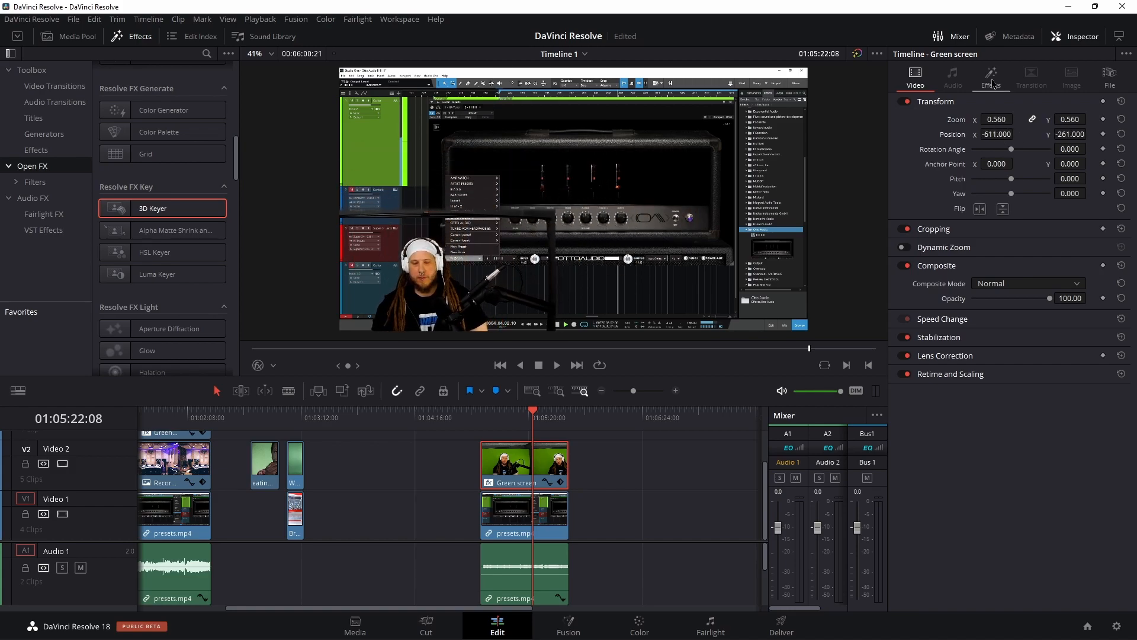
Shrink the garbage matte to 0.410 wide and 0.434 high, and check the composite at 01:05:17:00 without on-screen controls
left_click(991, 81)
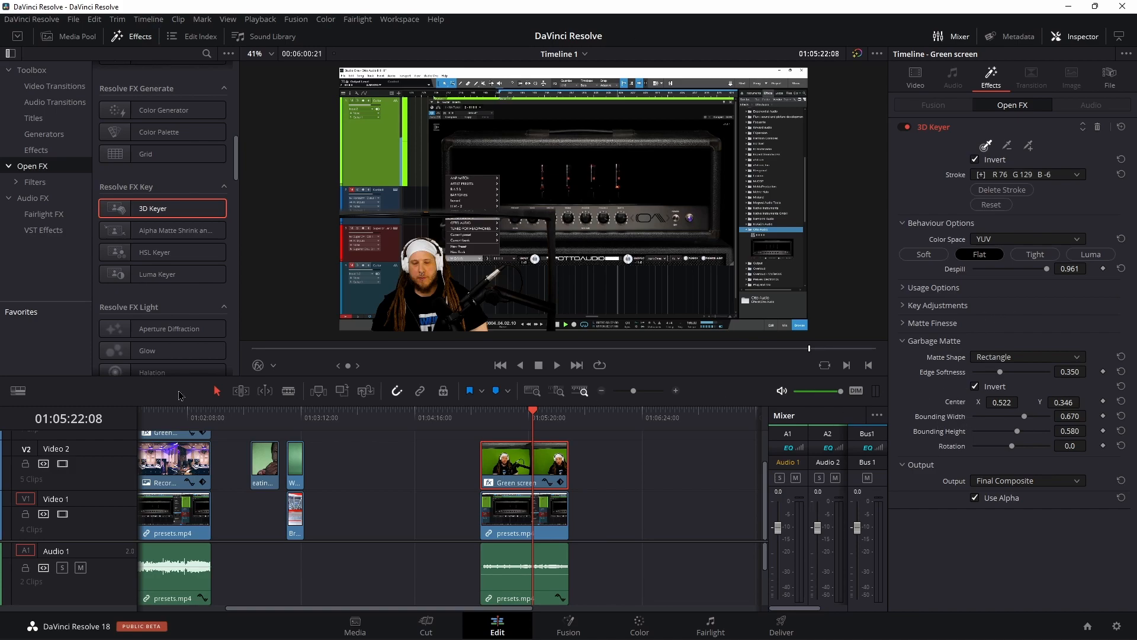
left_click(257, 364)
left_click_drag(586, 216, 526, 235)
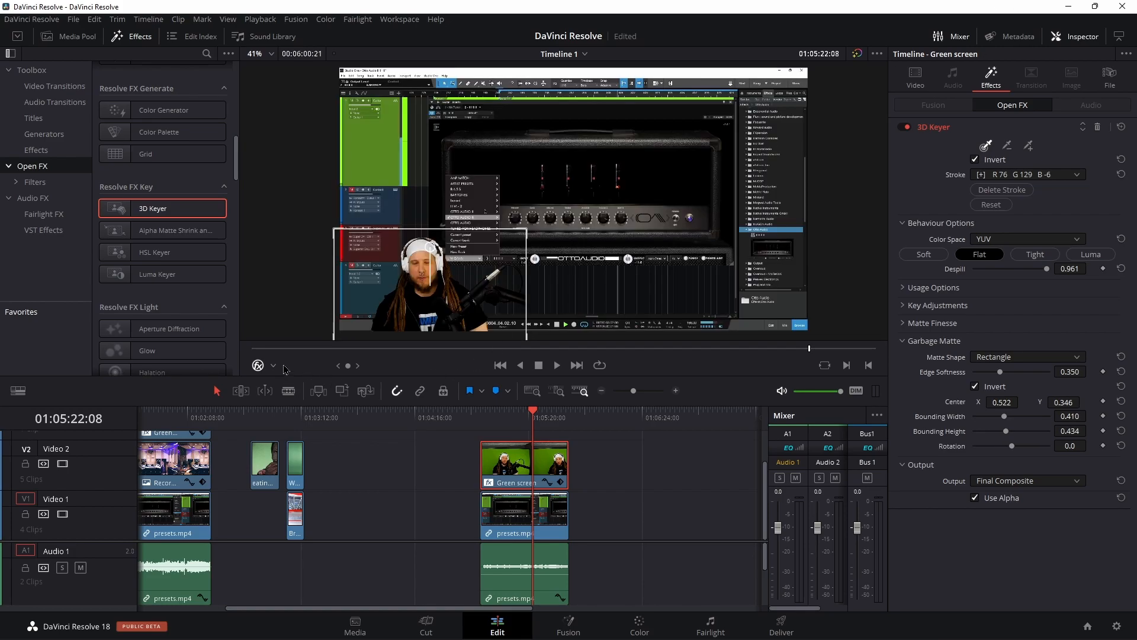
left_click(257, 364)
mouse_move(540, 421)
left_mouse_down()
mouse_move(500, 422)
mouse_move(525, 422)
left_mouse_up()
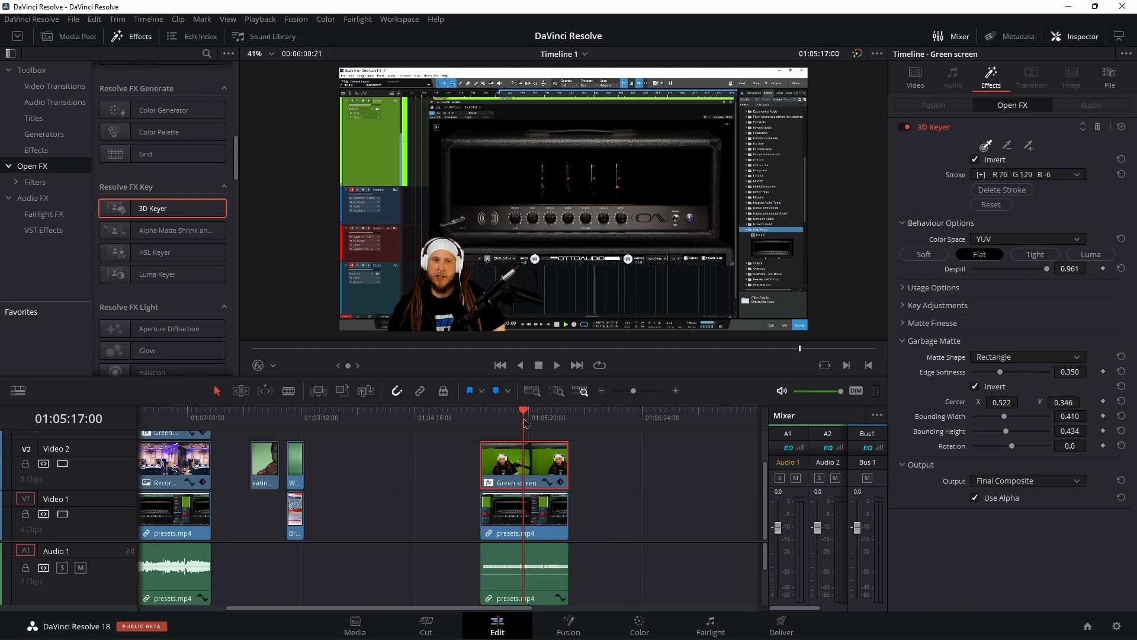
Remove the garbage matte by setting Matte Shape to None, and play the clip for a moment
left_click(1028, 357)
left_click(1023, 383)
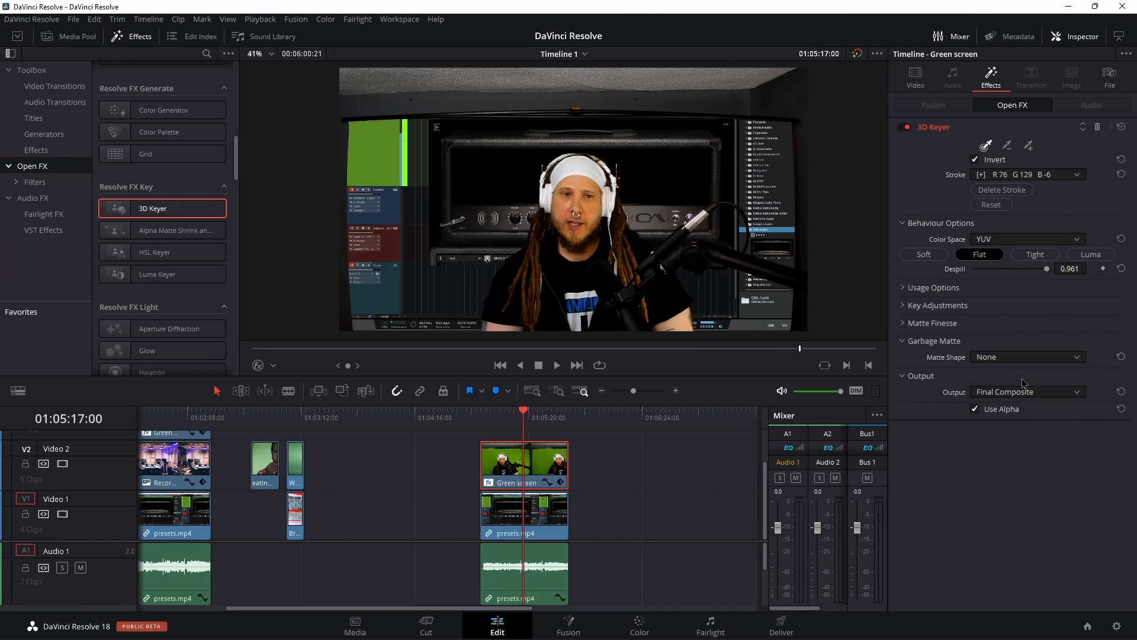
key("space")
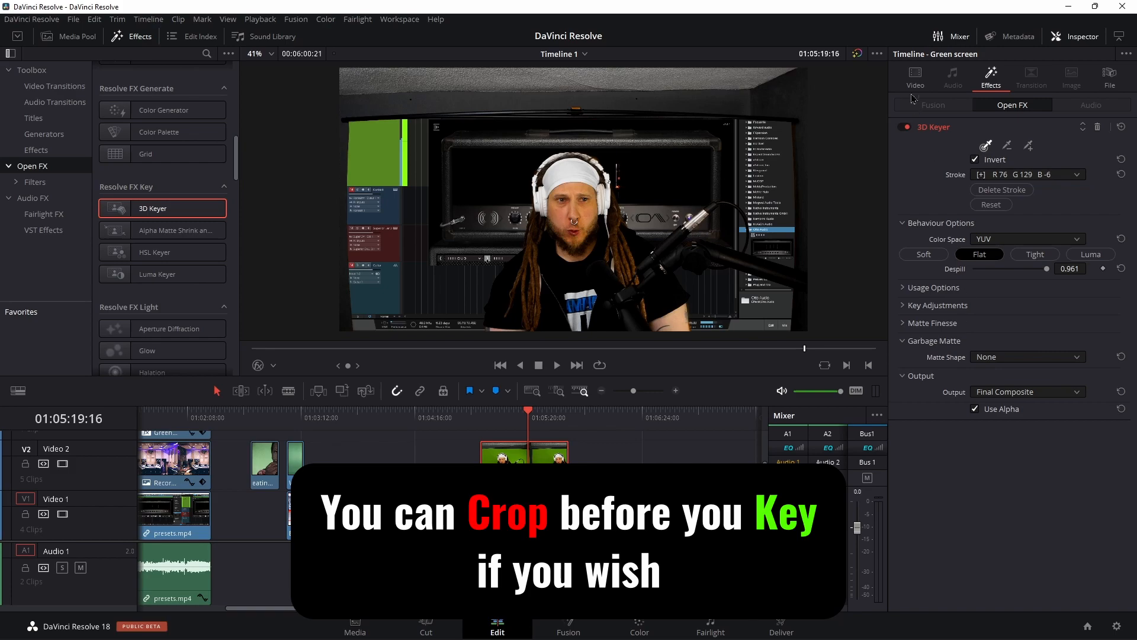
Inspect the unmatted key in Alpha Highlight B/W output and return Output to Final Composite
left_click(915, 75)
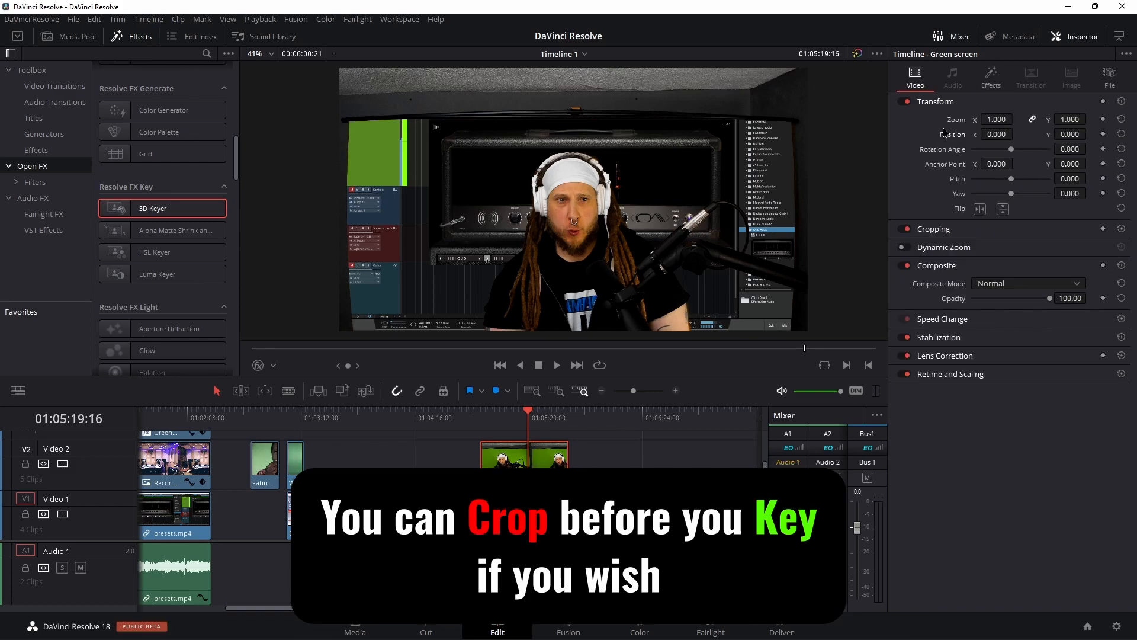
left_click(990, 76)
left_click(1041, 392)
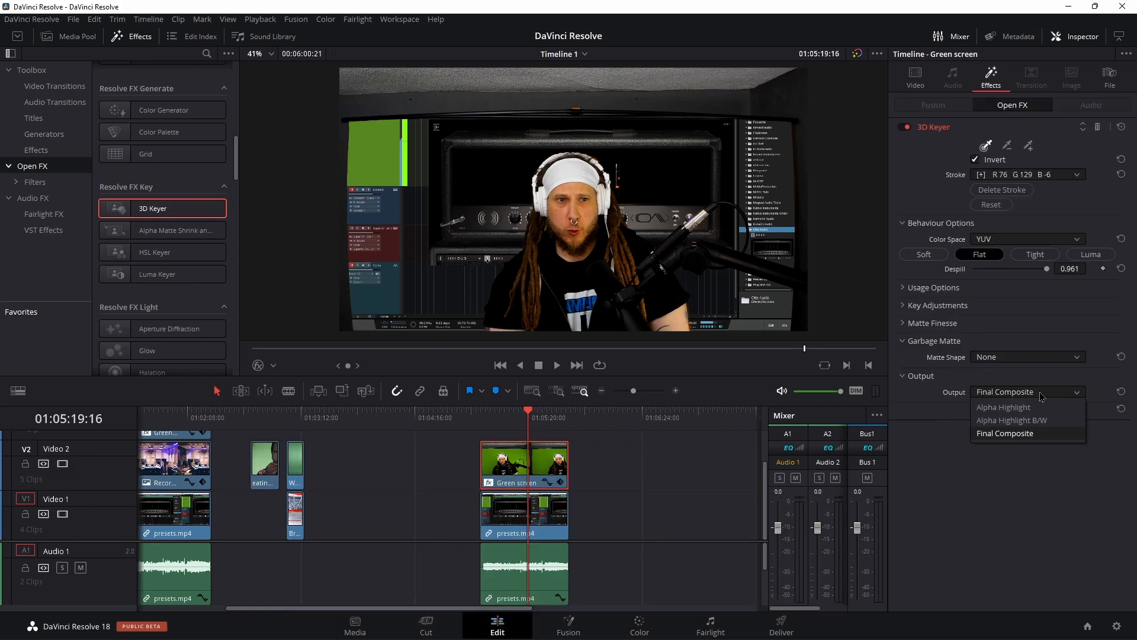
left_click(1014, 433)
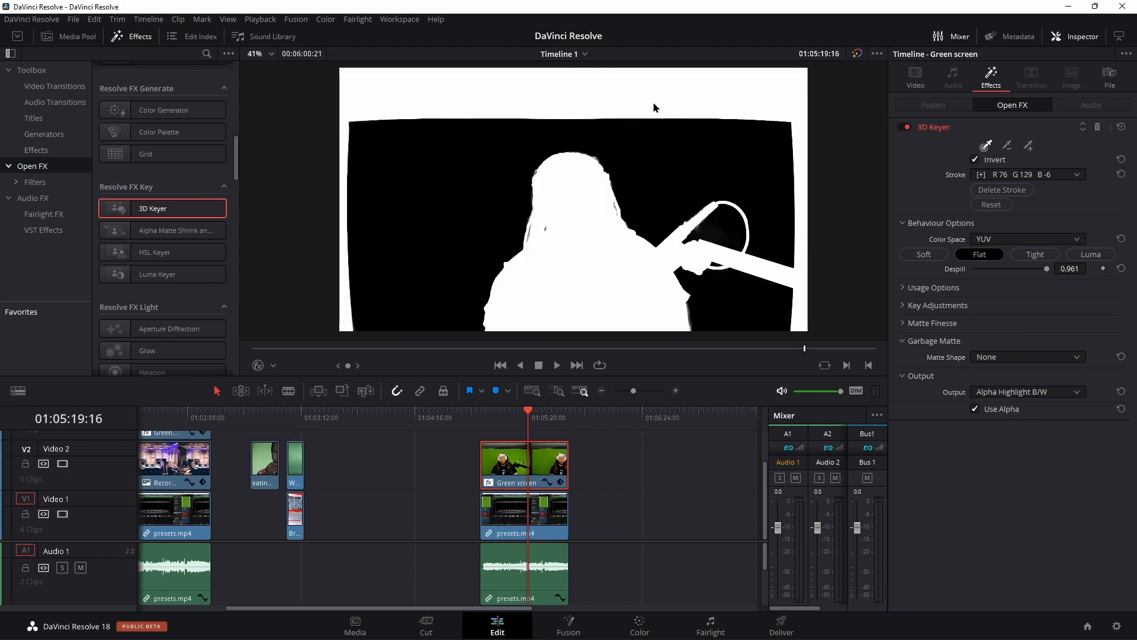
left_click(1028, 392)
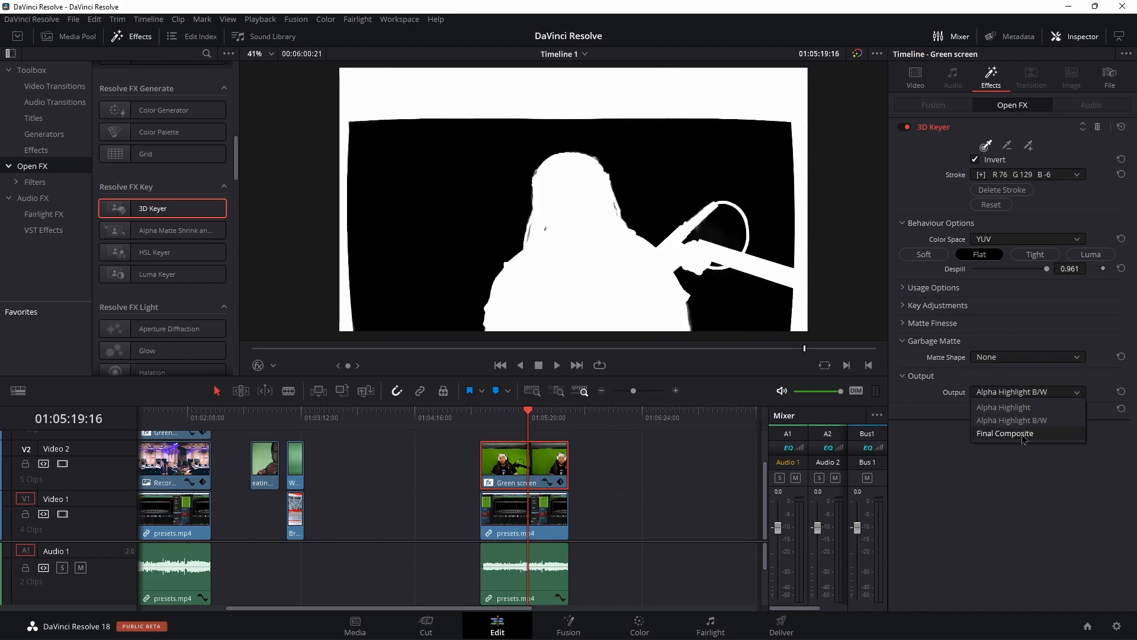
left_click(1007, 438)
Disable the 3D Keyer and crop the green screen clip by 381.100 on the left and 102.600 on the right
left_click(903, 127)
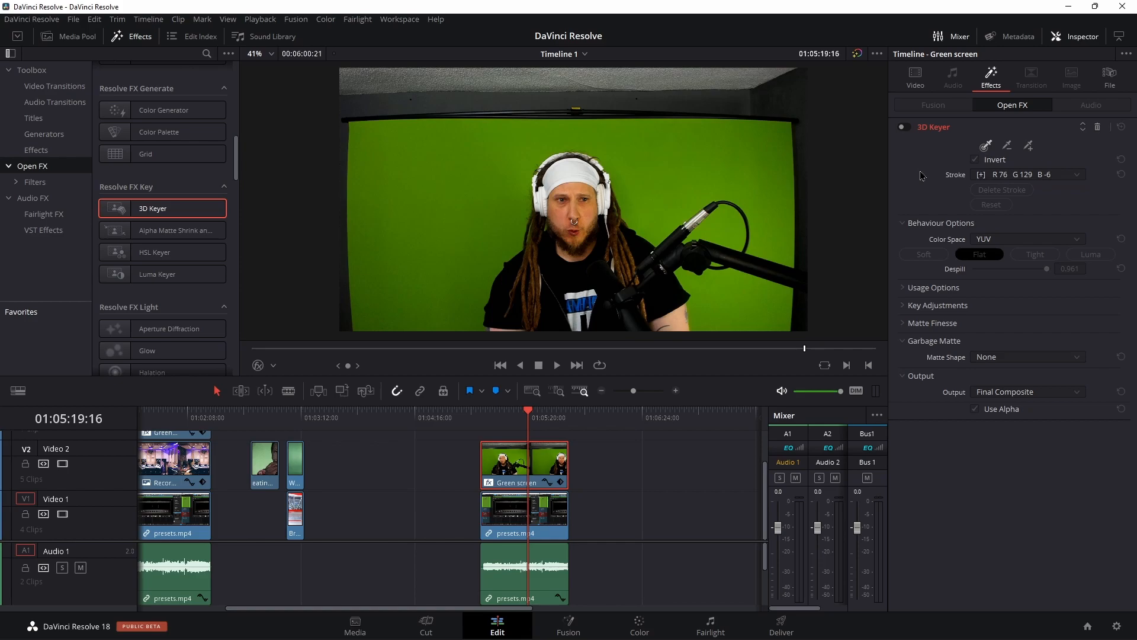
left_click(915, 77)
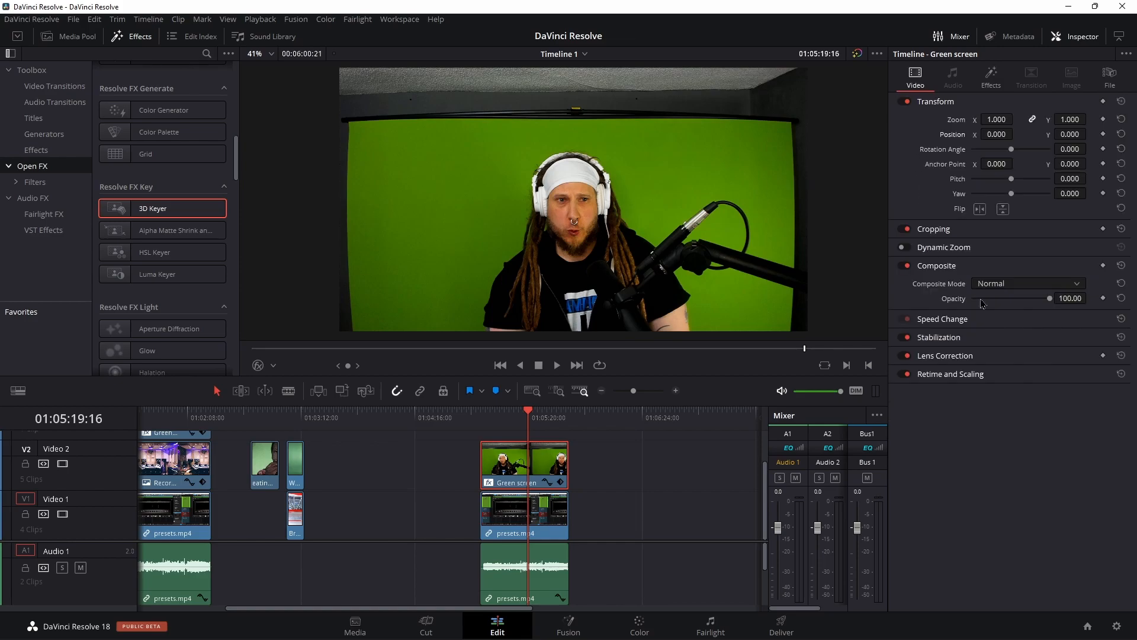
left_click(988, 235)
mouse_move(972, 247)
left_mouse_down()
mouse_move(1001, 247)
mouse_move(977, 247)
mouse_move(989, 247)
mouse_move(978, 267)
left_mouse_up()
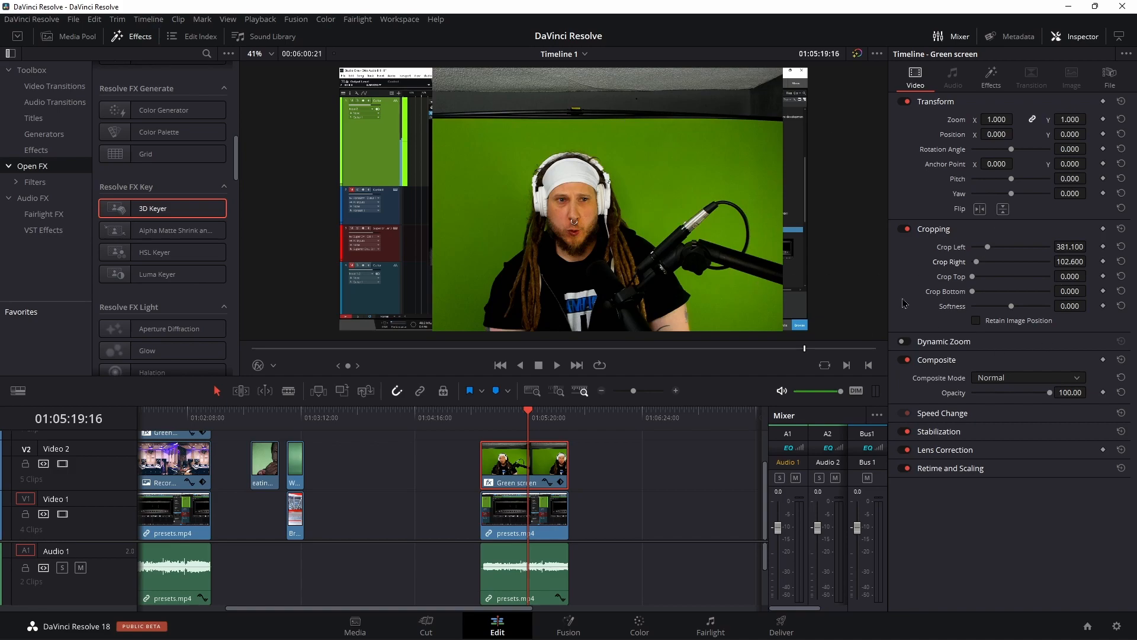
Crop the green screen clip's top by 276.000 and turn the 3D Keyer back on
left_click_drag(972, 276, 988, 276)
left_click_drag(1090, 276, 1054, 273)
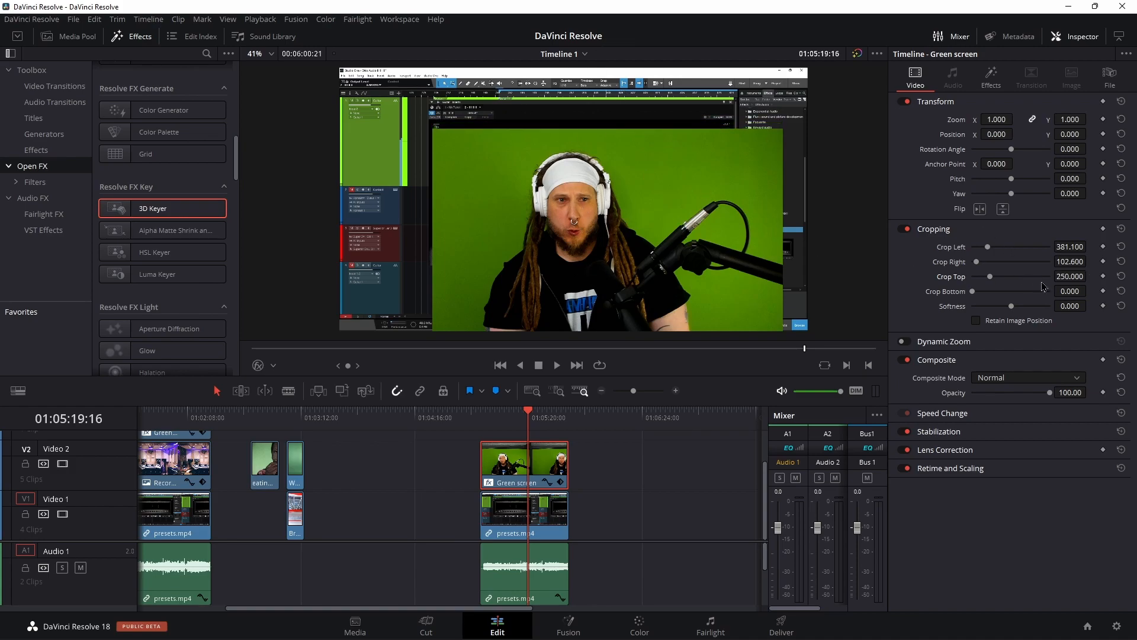
mouse_move(1058, 276)
left_mouse_down()
mouse_move(1090, 276)
mouse_move(1066, 276)
left_mouse_up()
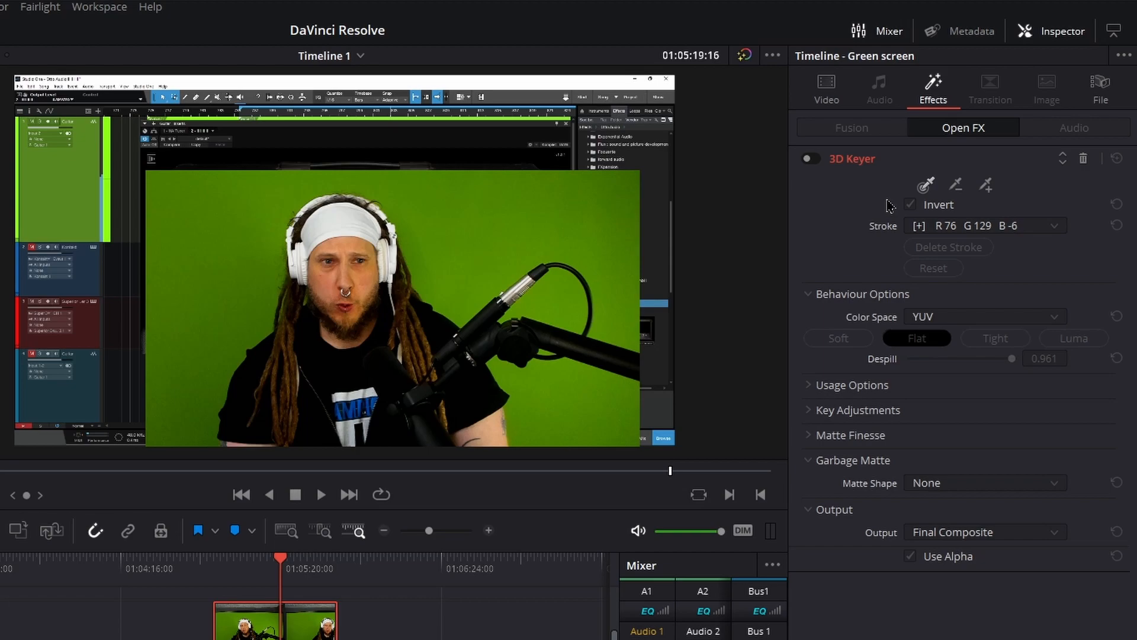
left_click(810, 159)
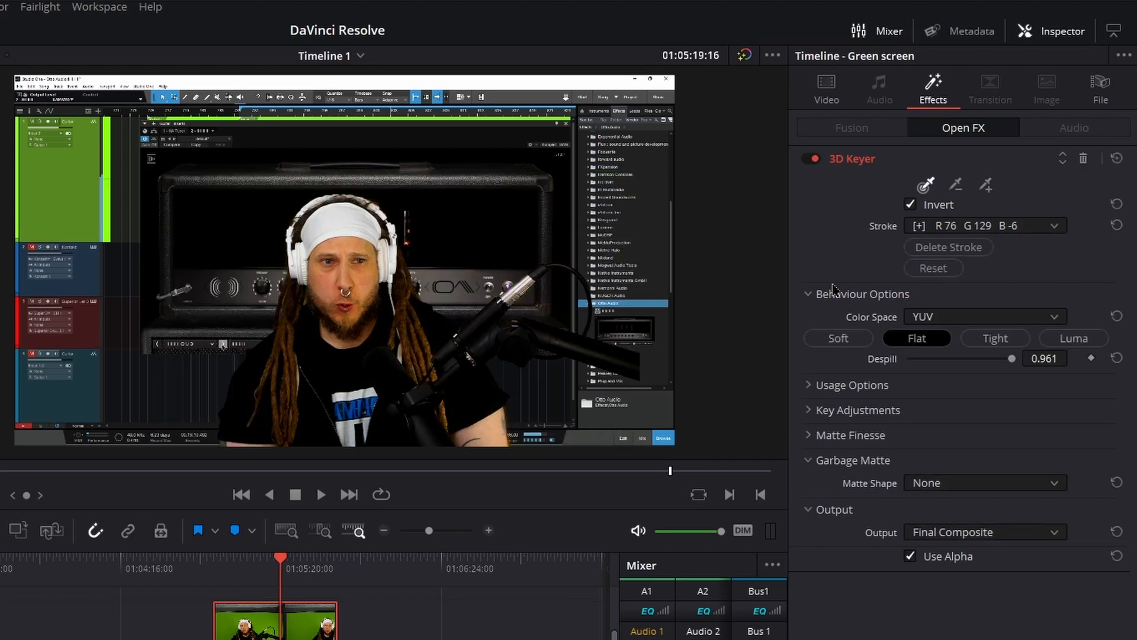
At 01:05:05:00, scale the green screen clip to 0.330 and position it at X -773.000, Y -359.000 over presets.mp4
left_click_drag(269, 553, 244, 583)
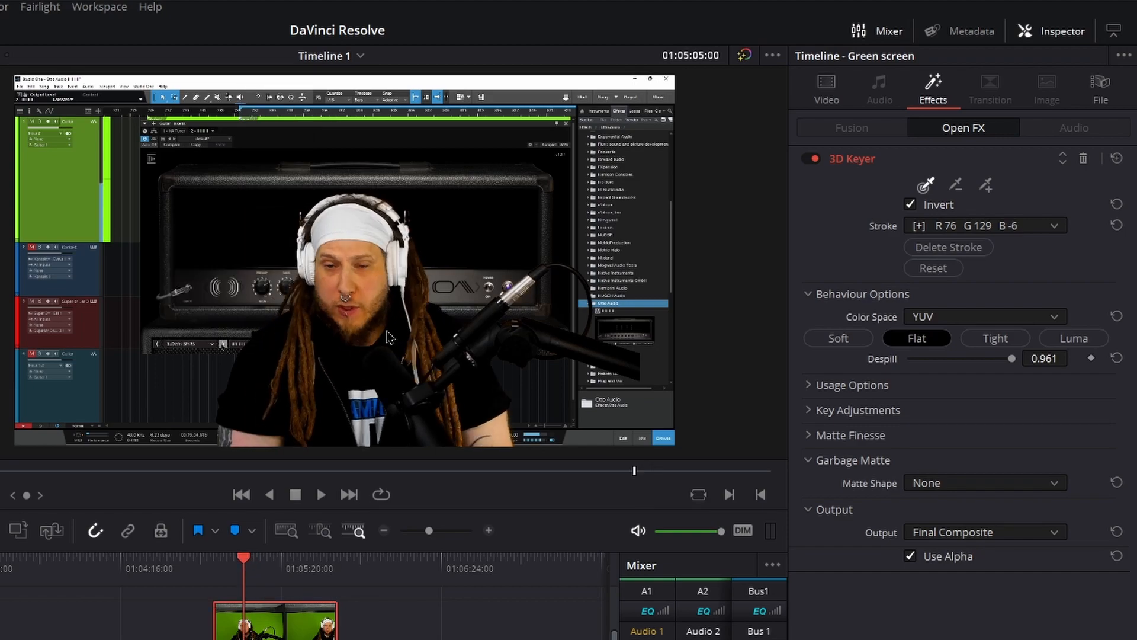
scroll(319, 342, "up", 2)
scroll(320, 343, "down", 3)
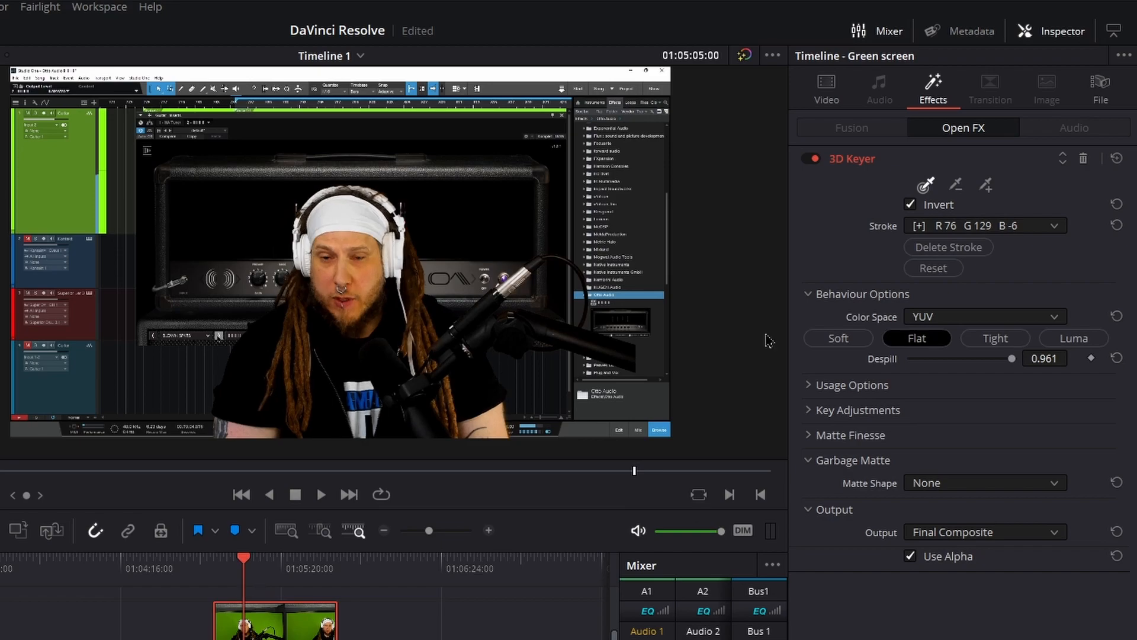
left_click(827, 98)
left_click_drag(936, 153, 906, 169)
left_click_drag(1044, 169, 1066, 169)
scroll(314, 264, "up", 4)
scroll(99, 370, "down", 4)
scroll(424, 277, "up", 4)
left_click_drag(1036, 164, 1033, 165)
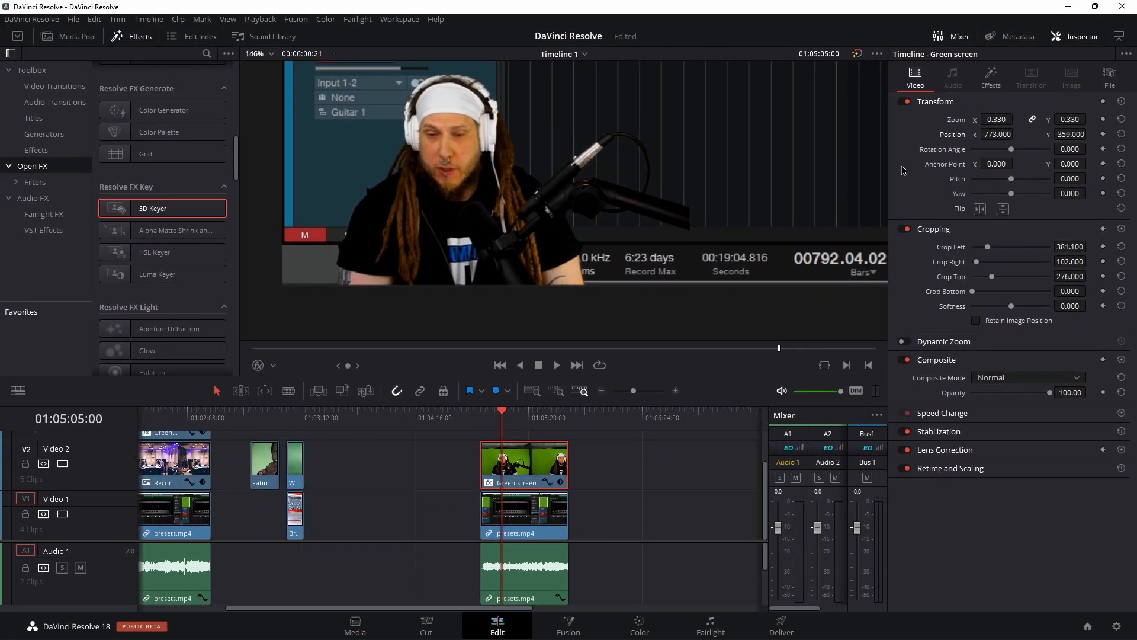
Fit the whole frame in view and play the composite full screen to check the man's placement
key("shift+z")
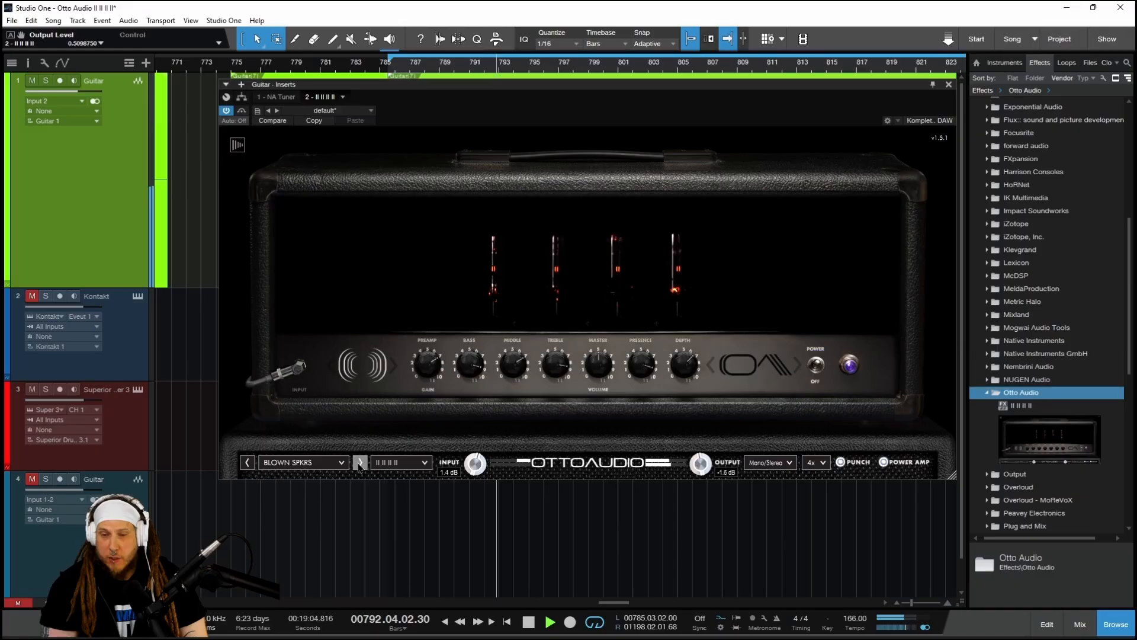
left_click(359, 463)
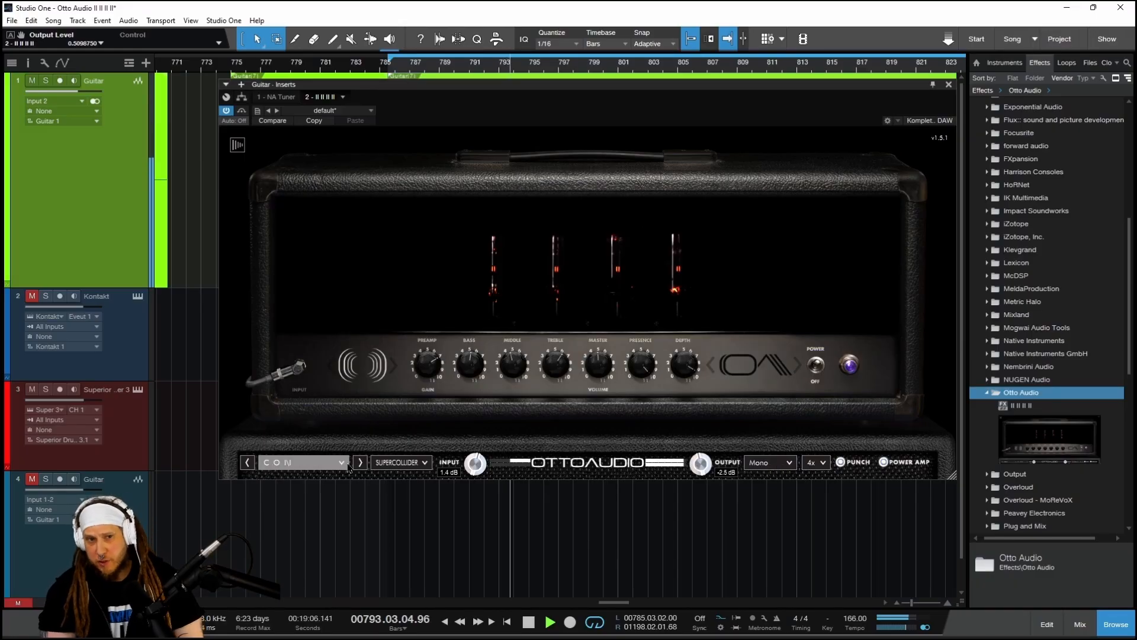
left_click(360, 463)
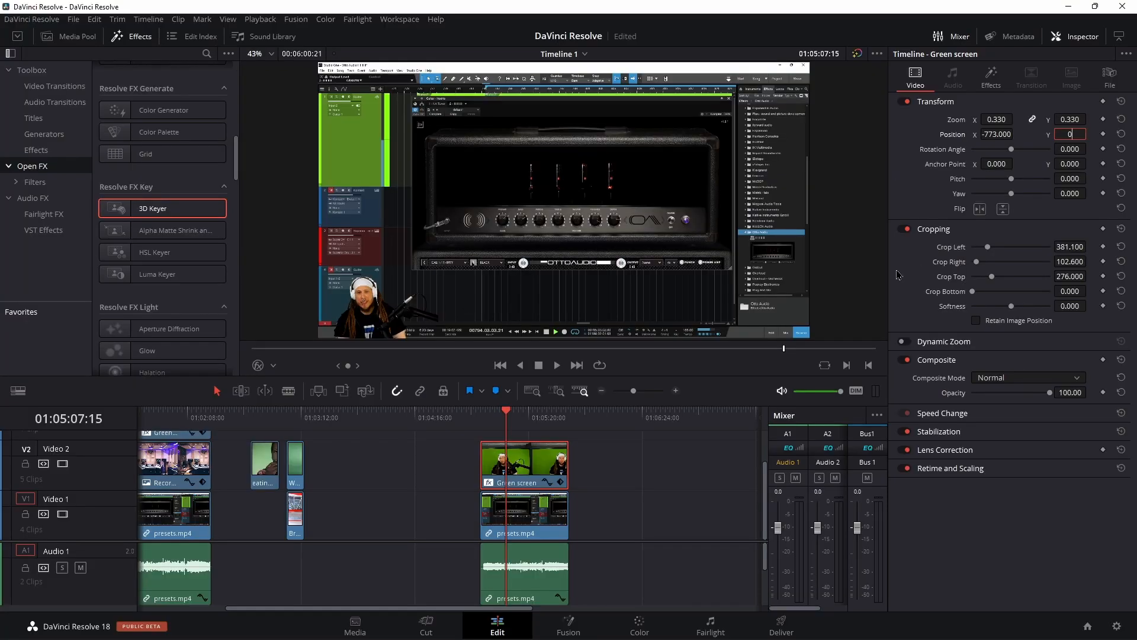
Try moving the green screen clip to vertical position 0, and undo the move
scroll(463, 257, "up", 5)
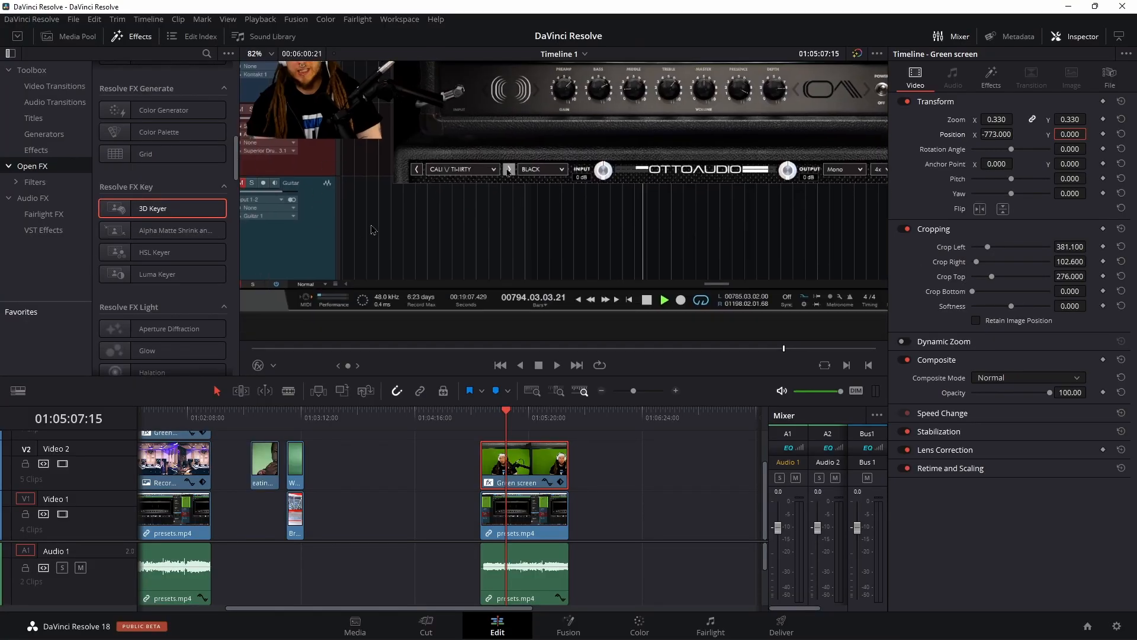
scroll(586, 149, "down", 2)
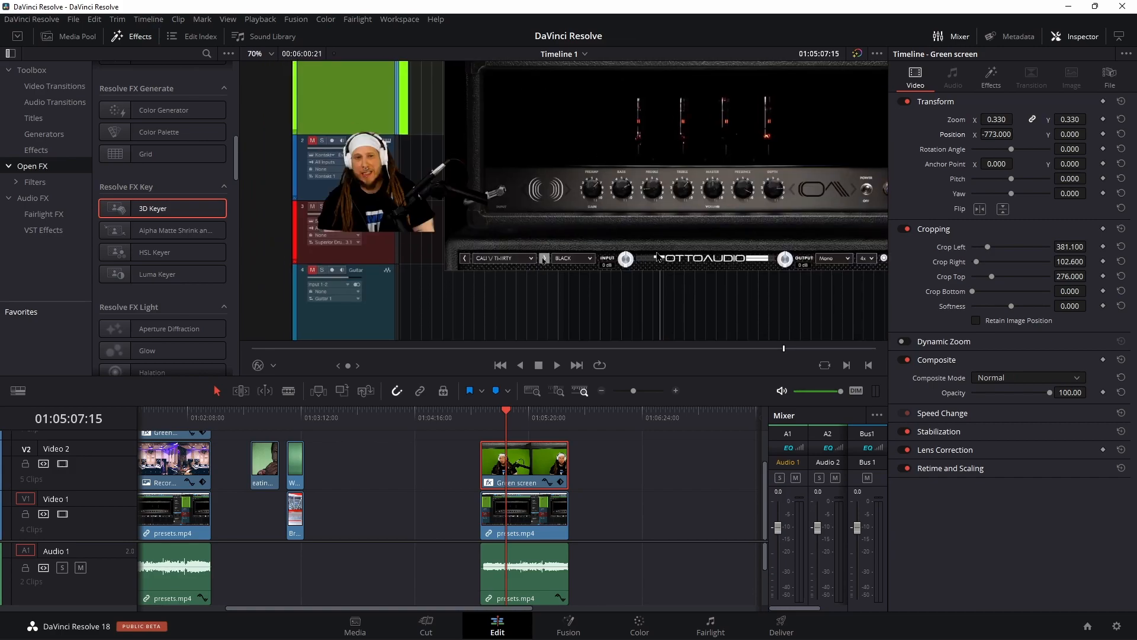
key("ctrl+z")
scroll(595, 248, "up", 2)
left_click_drag(558, 275, 385, 112)
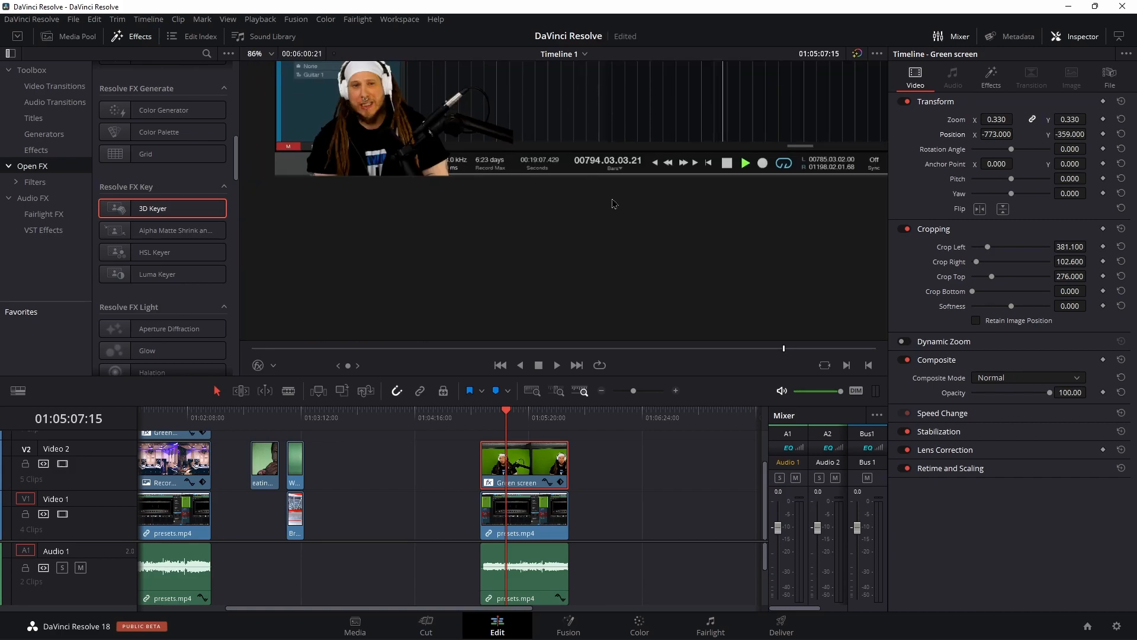
scroll(628, 200, "down", 3)
scroll(627, 201, "down", 3)
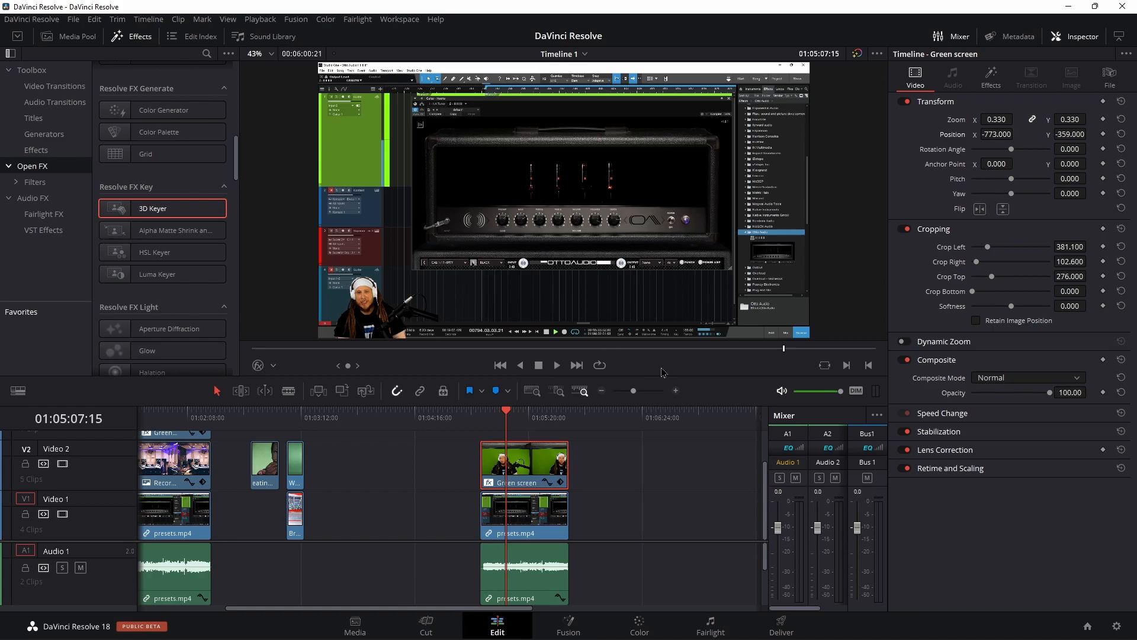
Enlarge the timeline area and move the green screen clip above presets.mp4 from Video 2 to Video 3
left_click_drag(664, 376, 665, 340)
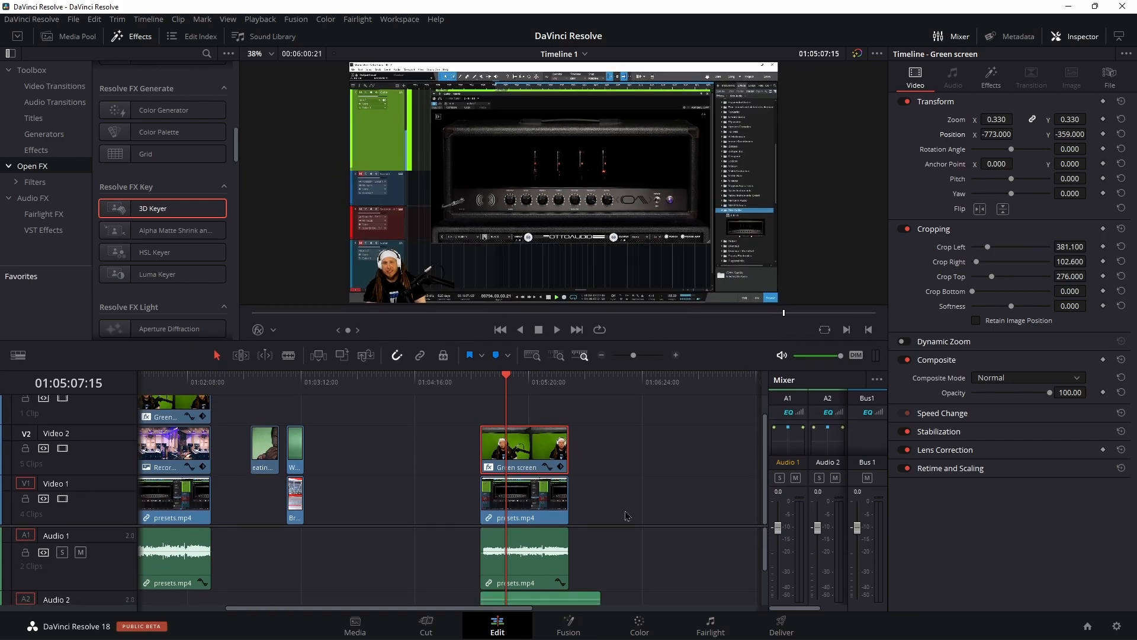
left_click_drag(624, 524, 620, 564)
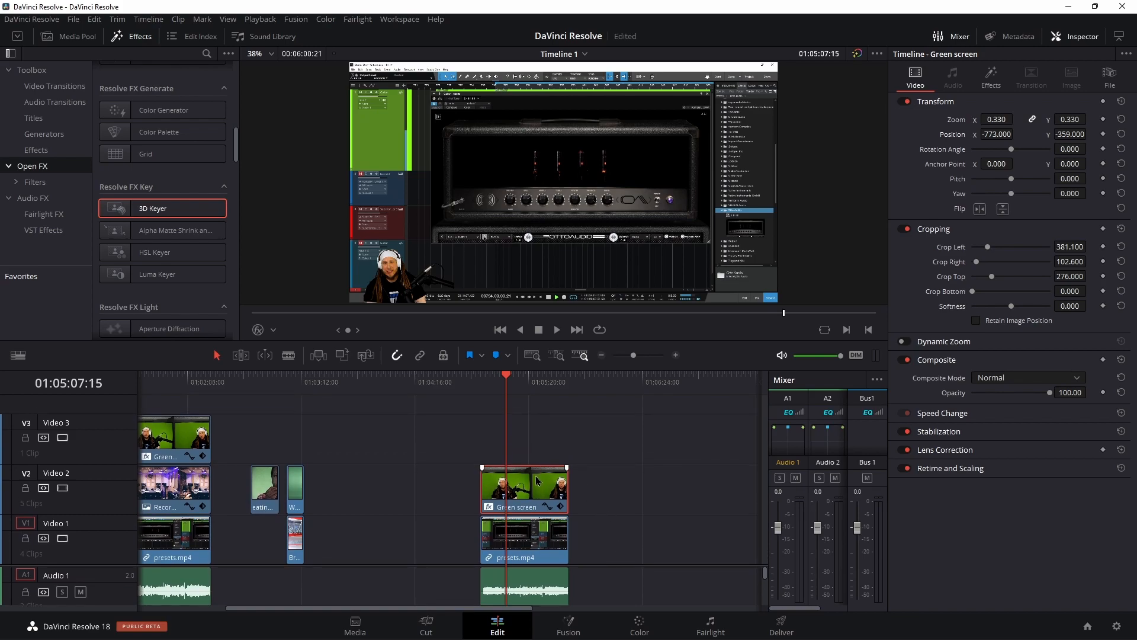
left_click_drag(537, 481, 538, 430)
Place the Recording studio image from the media pool on Video 2, between the green screen clip and presets.mp4
left_click(76, 36)
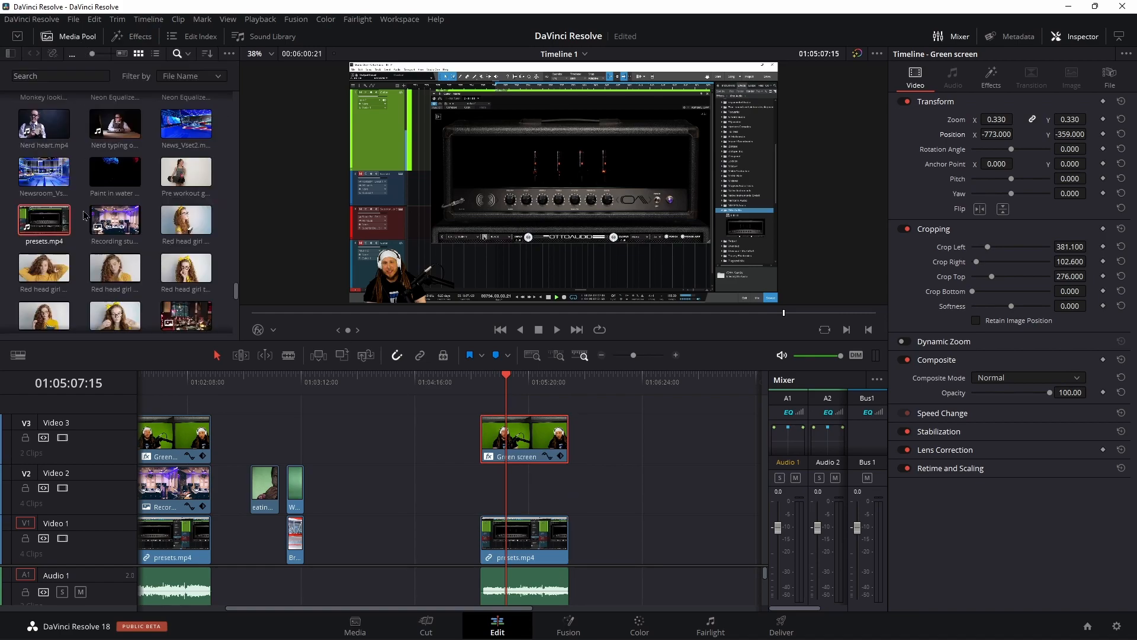
scroll(121, 247, "down", 10)
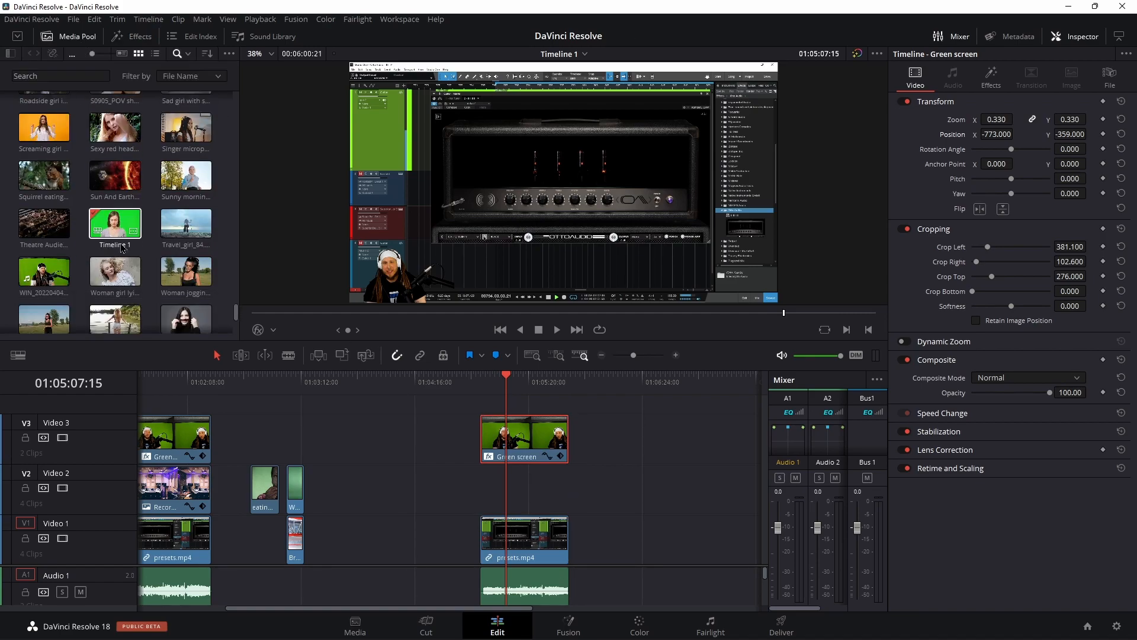
scroll(121, 247, "up", 10)
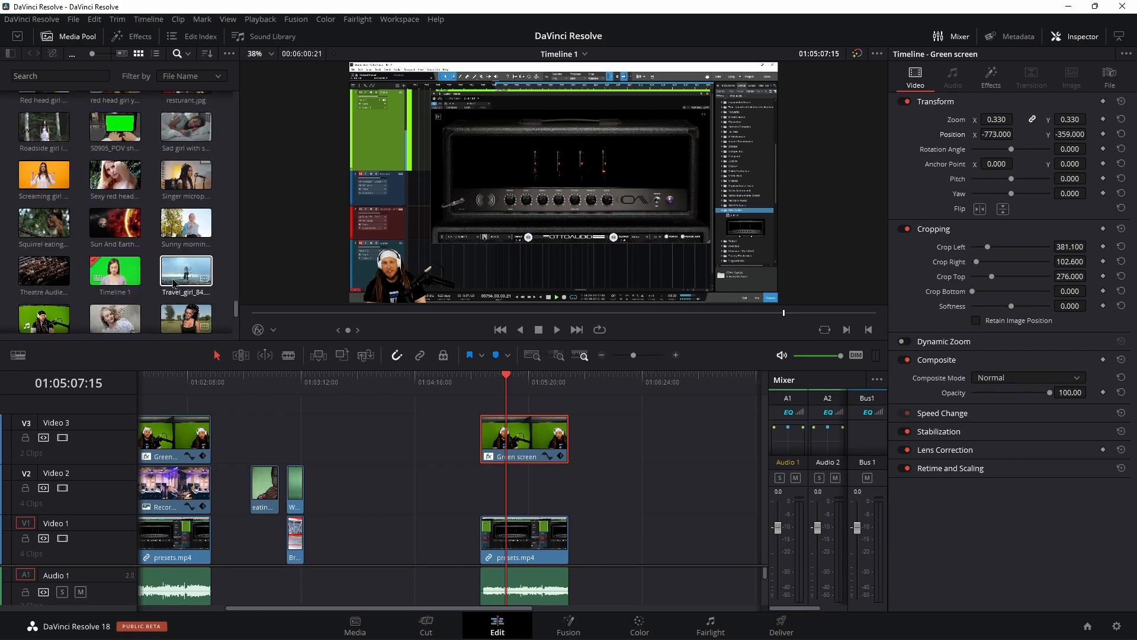
left_click(110, 183)
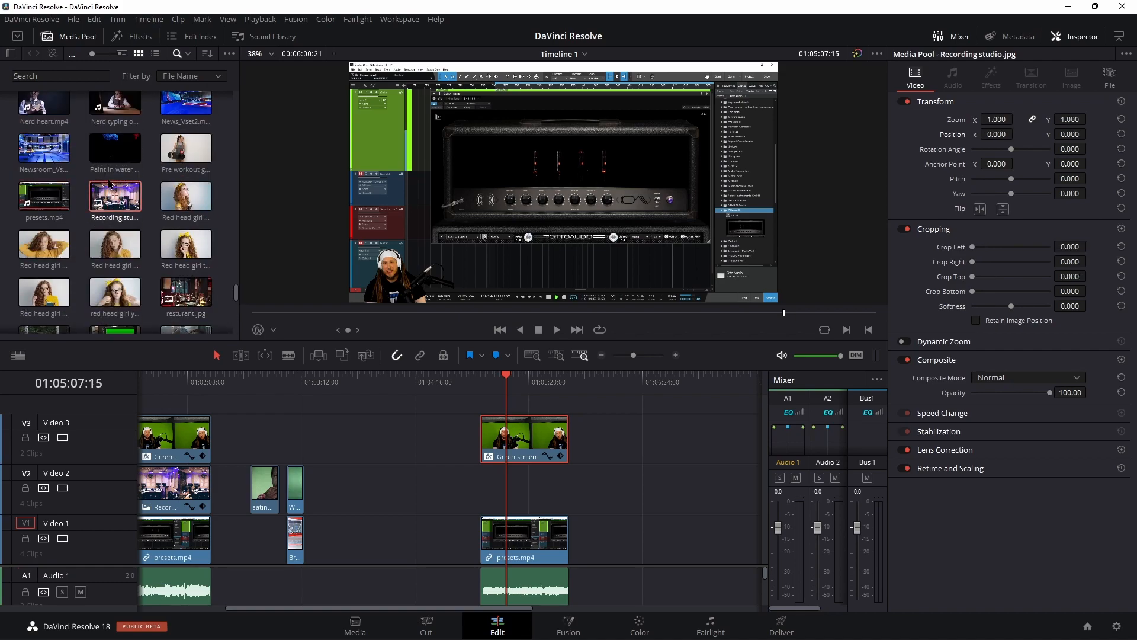
left_click_drag(111, 192, 484, 489)
Extend Recording studio.jpg on Video 2 to the full length of the clips above and below it
key("ctrl+equal")
left_click_drag(344, 488, 663, 489)
left_click_drag(643, 354, 633, 355)
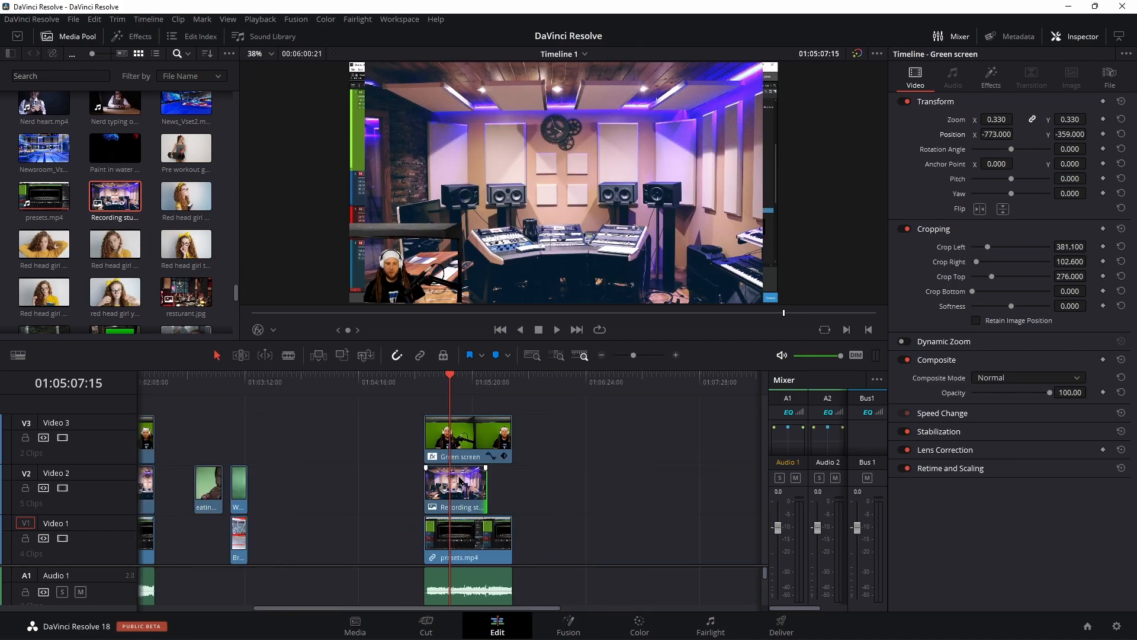
left_click(478, 382)
key("ctrl+equal")
key("space")
Scale Recording studio.jpg to 0.250 and move it behind the man at X -808.000, Y -351.000
left_click(385, 382)
left_click(546, 496)
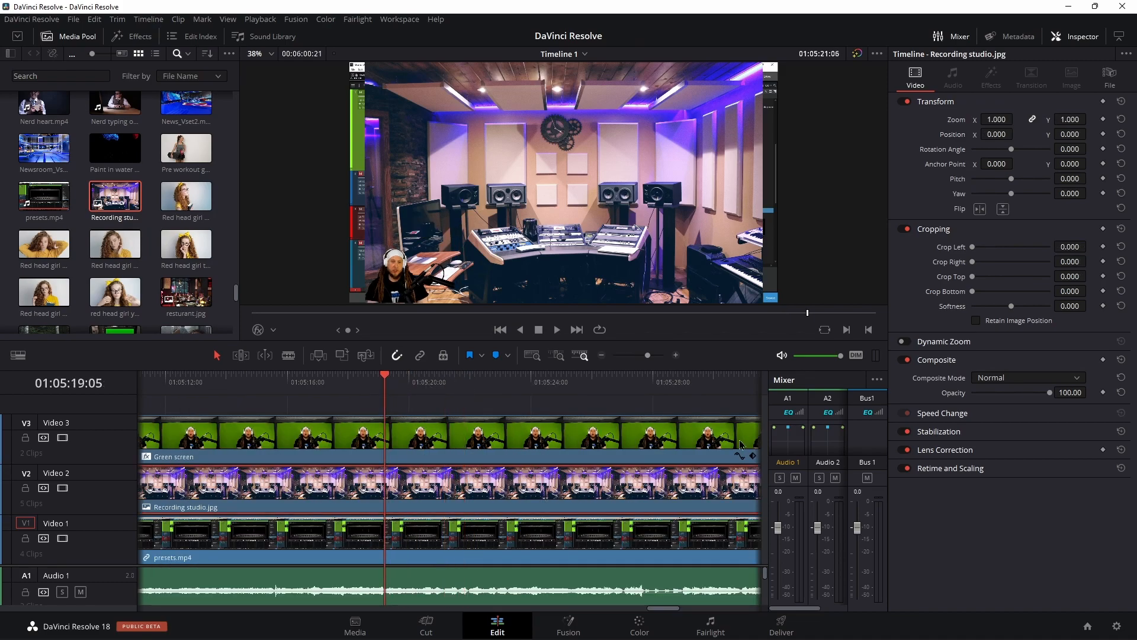
left_click(1075, 36)
left_click(1075, 36)
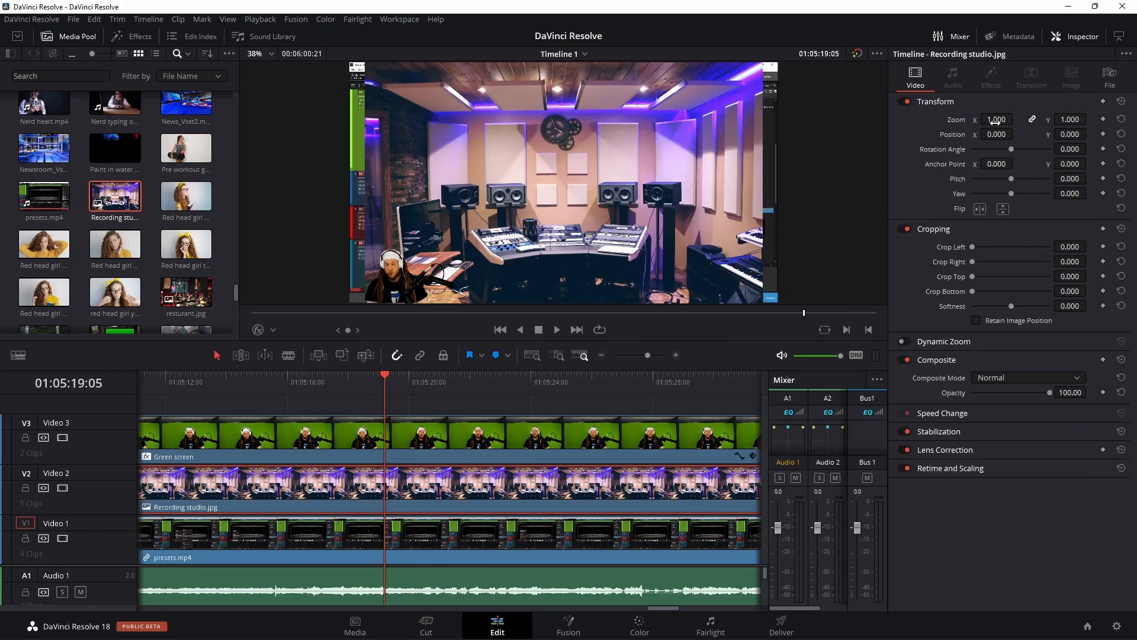
left_click_drag(996, 119, 971, 136)
left_click_drag(1070, 134, 1047, 134)
scroll(545, 205, "up", 3)
scroll(545, 205, "up", 2)
scroll(563, 203, "up", 2)
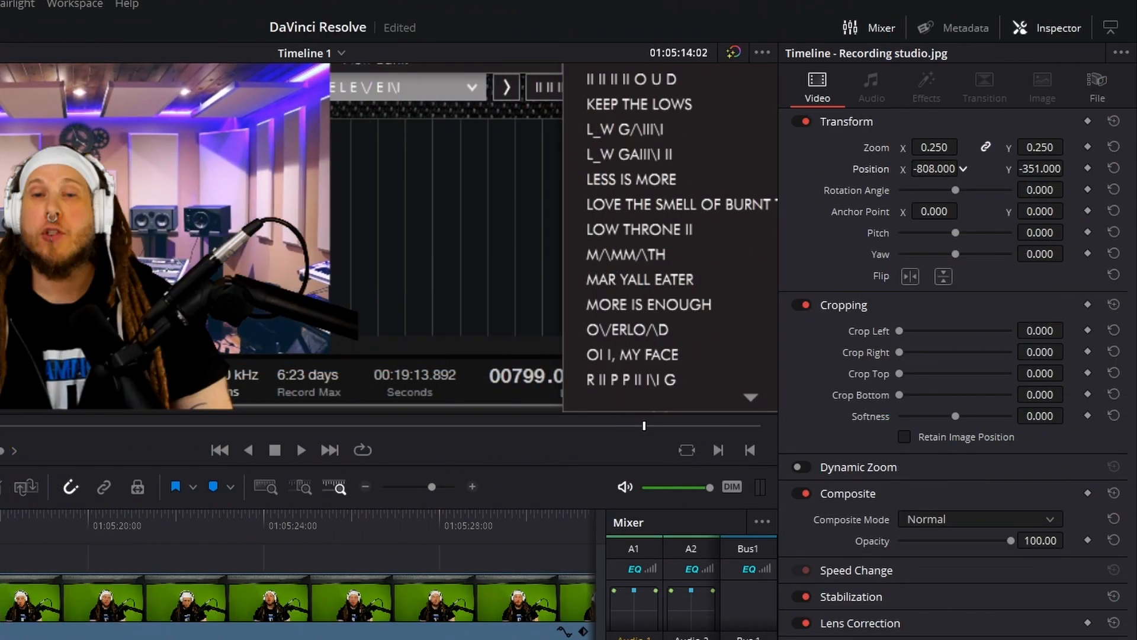
Refine Recording studio.jpg to zoom 0.270 and position X -787.000, Y -436.000, aligning its edge with the cropped microphone arm
left_click_drag(964, 168, 957, 170)
left_click_drag(1038, 169, 1018, 169)
left_click_drag(934, 168, 954, 169)
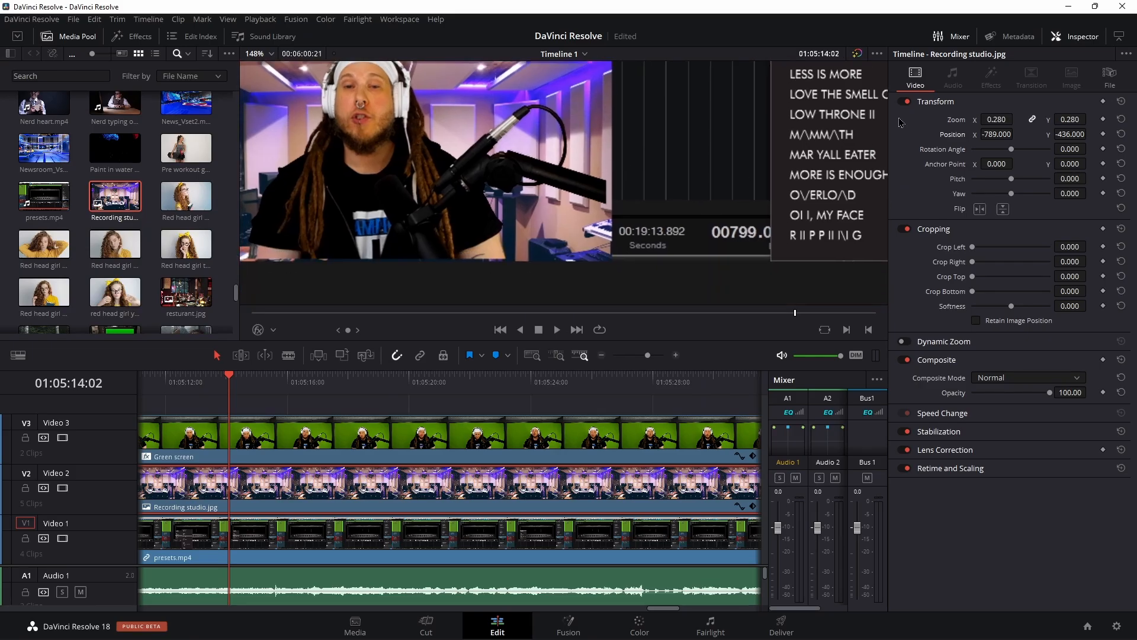
left_click_drag(997, 119, 992, 120)
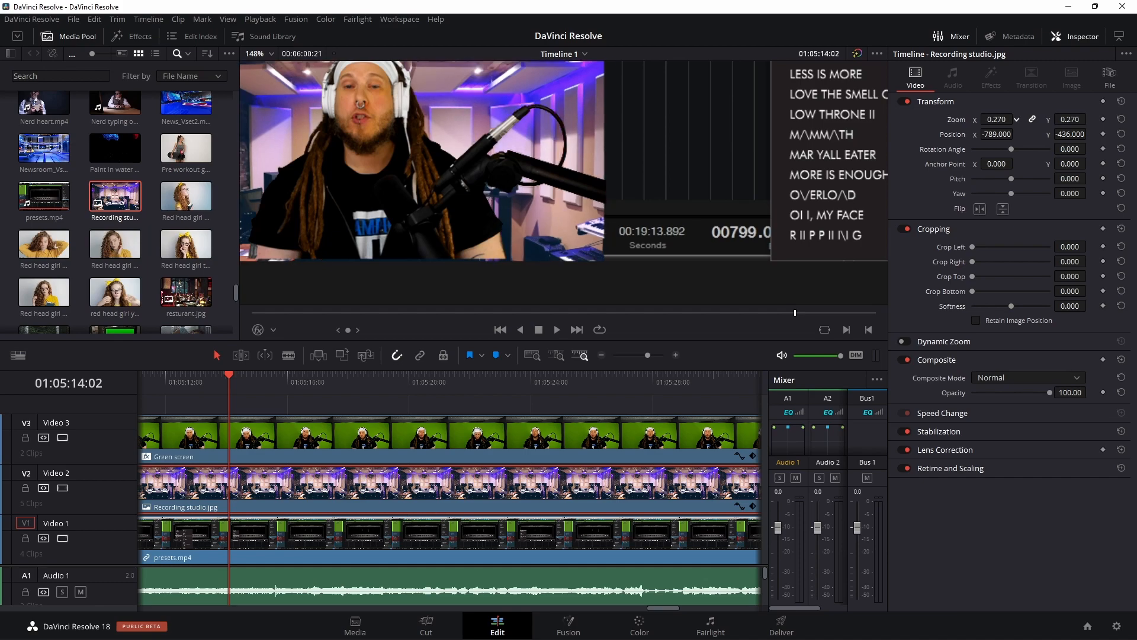
scroll(633, 179, "up", 10)
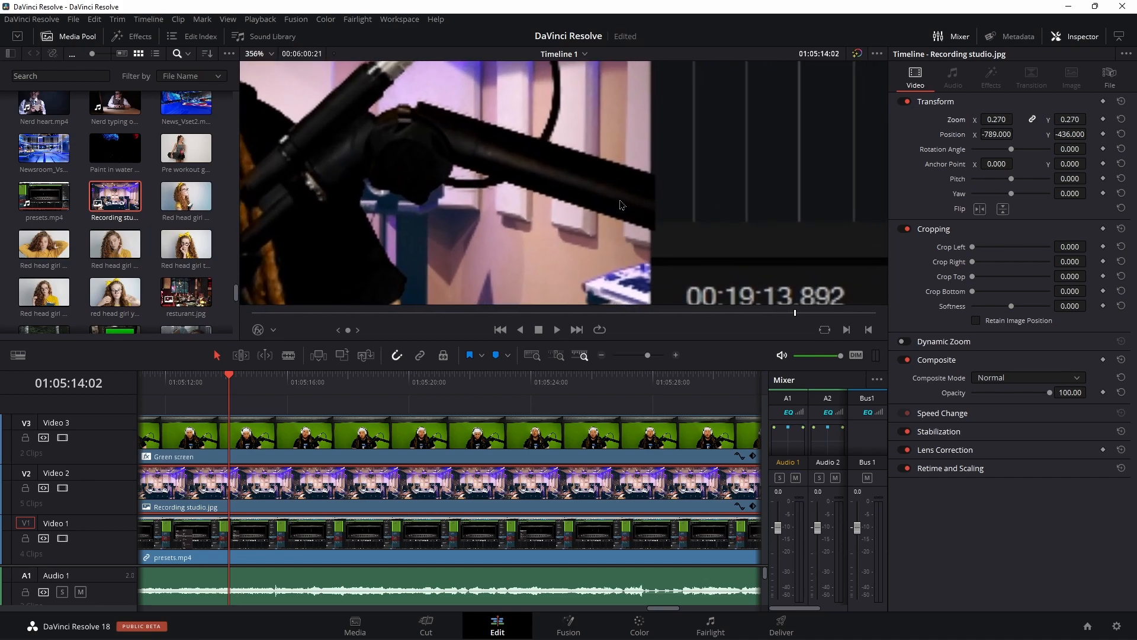
scroll(544, 207, "up", 1)
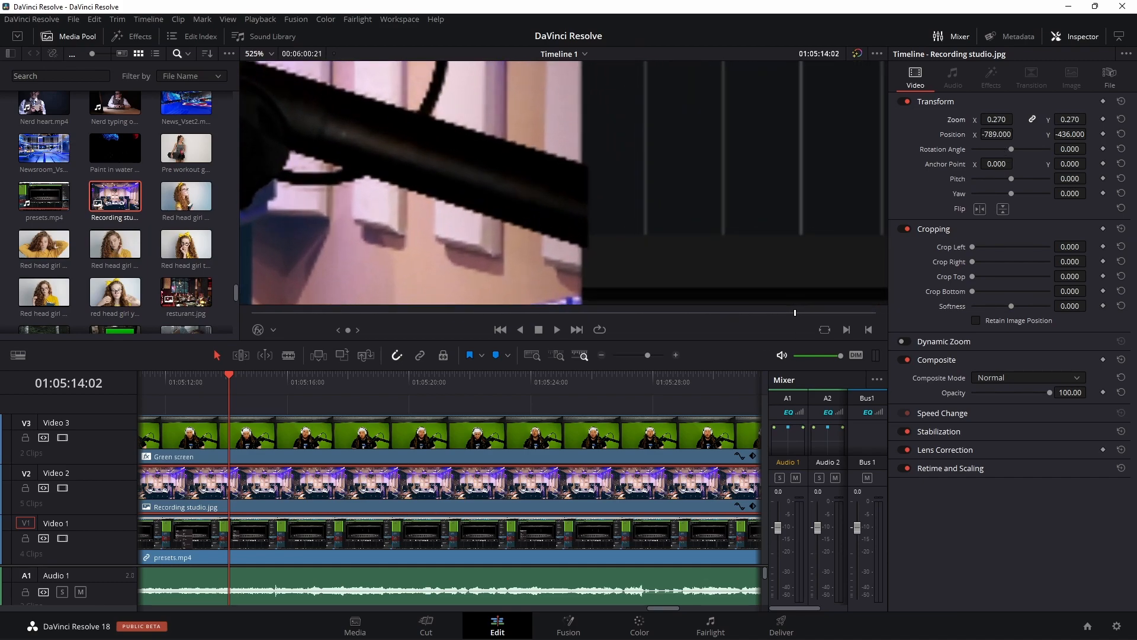
left_click_drag(997, 134, 1017, 134)
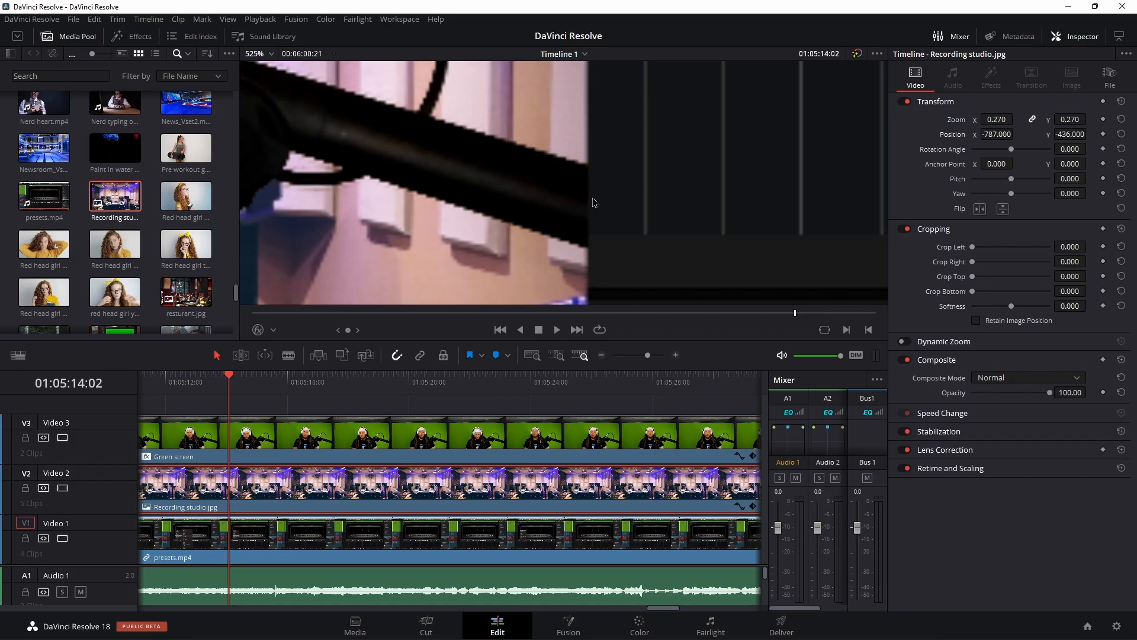
scroll(594, 203, "down", 15)
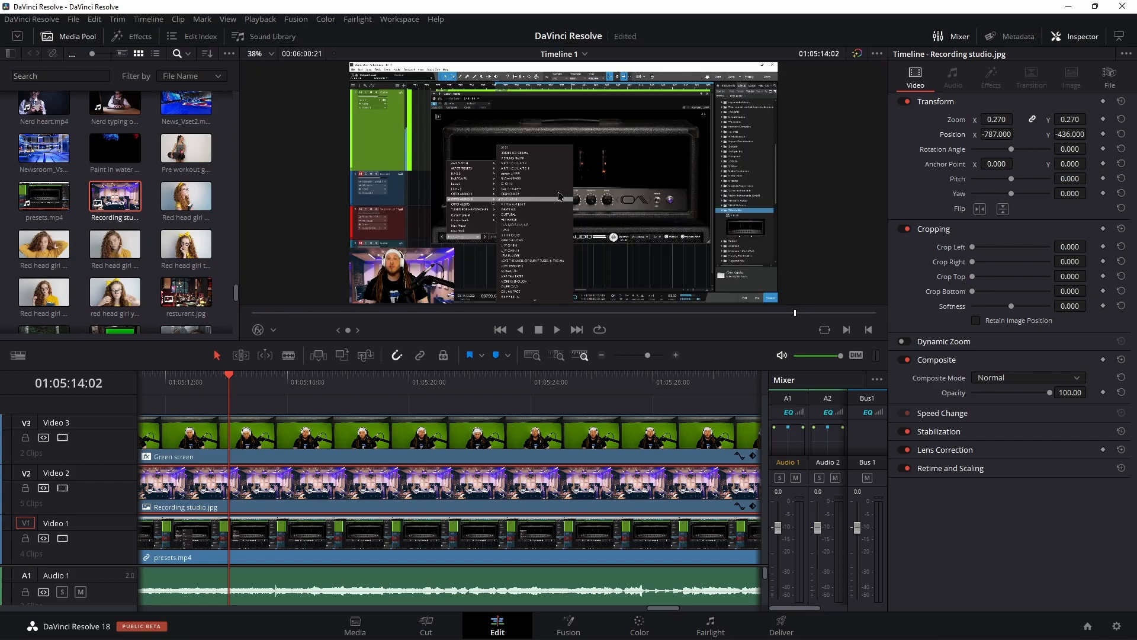
Lower the green screen clip to vertical position -364.000 to close the gap beneath the man's shirt
scroll(562, 196, "up", 7)
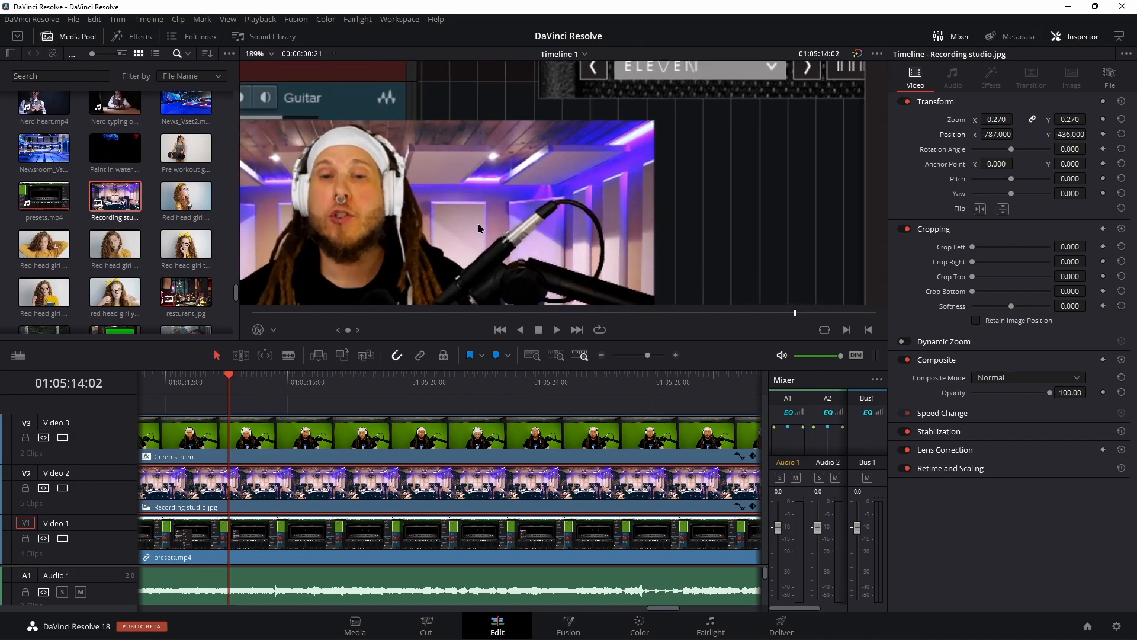
scroll(499, 230, "up", 4)
left_click_drag(590, 77, 683, 122)
left_click(464, 454)
scroll(468, 195, "up", 2)
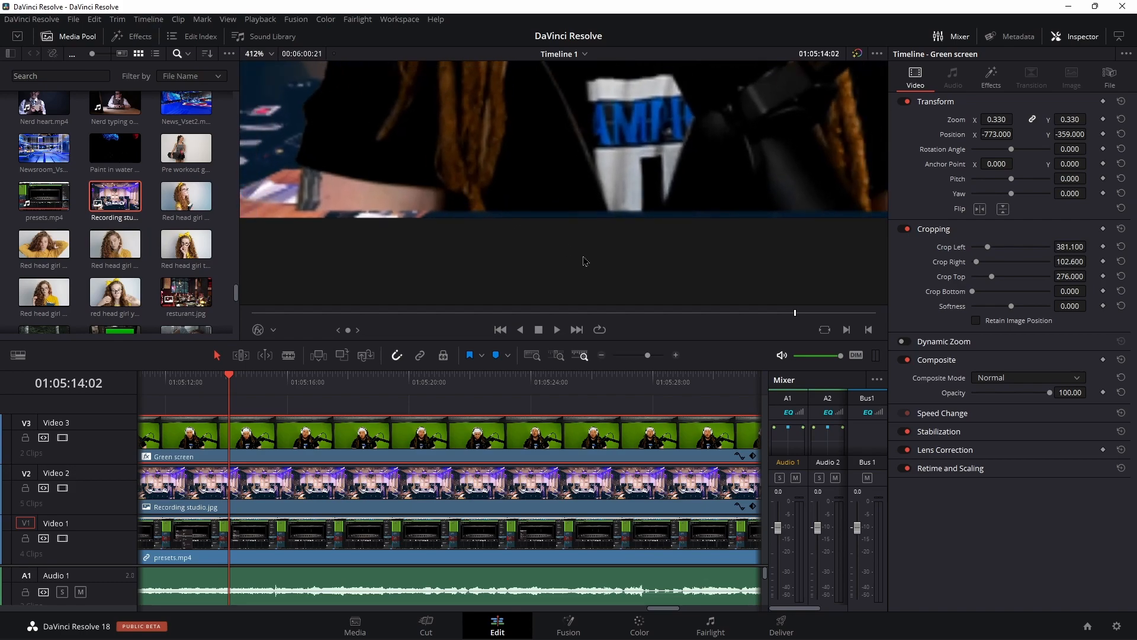
left_click_drag(1069, 134, 1066, 134)
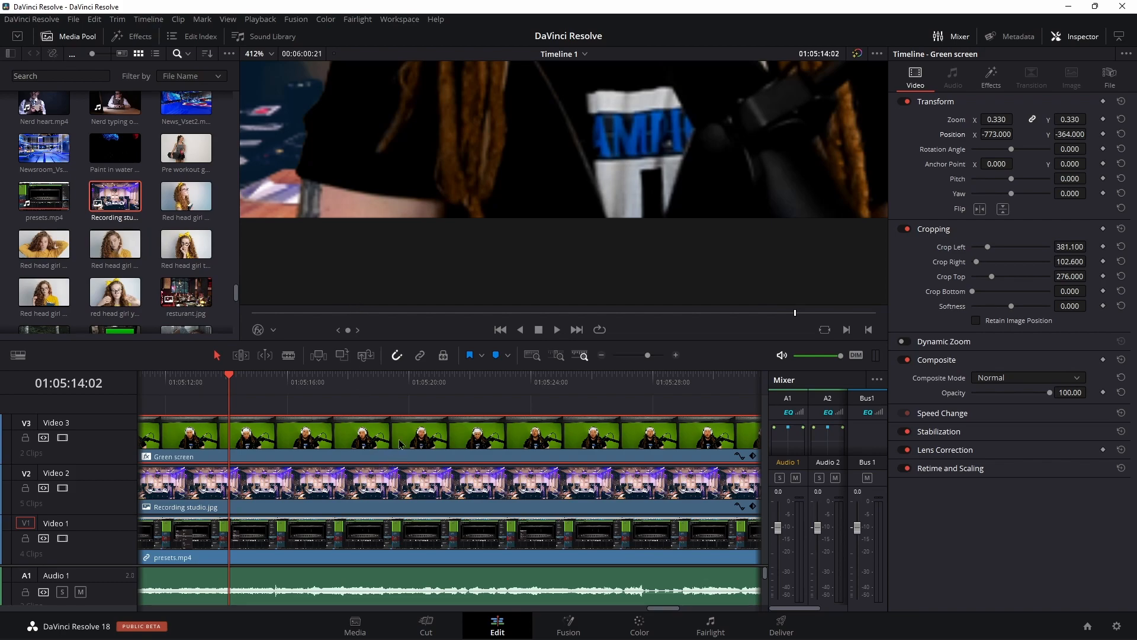
Fine-tune the green screen clip's vertical position to -363.000 so it meets the frame's bottom edge
left_click(464, 481)
left_click(471, 447)
left_click_drag(1069, 134, 929, 172)
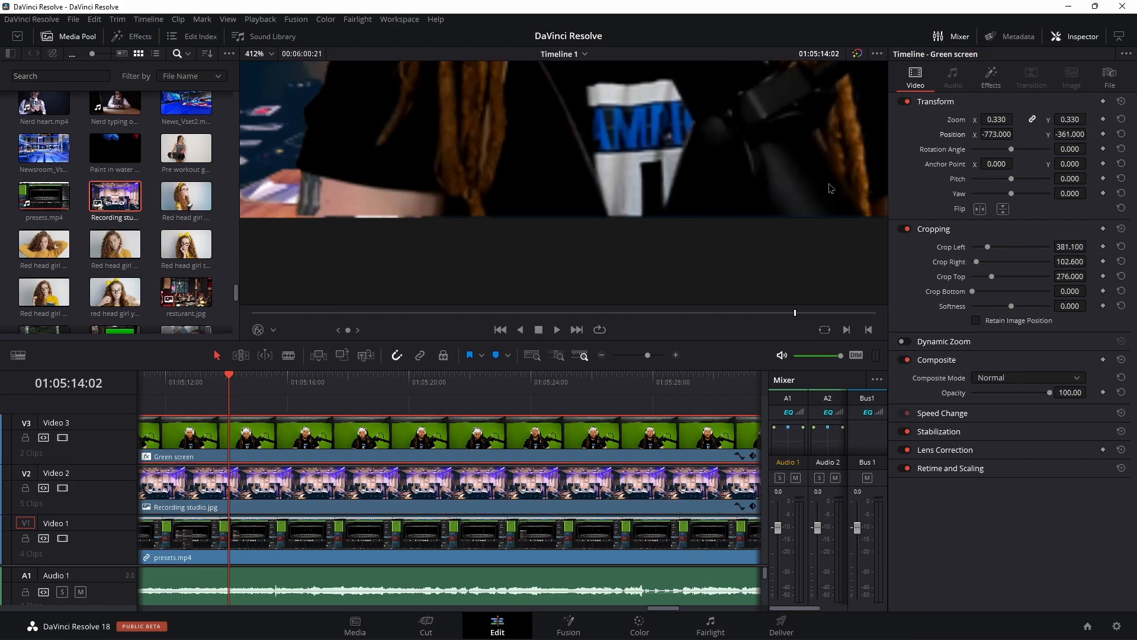
key("ctrl+minus")
key("ctrl+minus")
mouse_move(1065, 135)
left_mouse_down()
mouse_move(1090, 134)
mouse_move(1061, 134)
left_mouse_up()
key("ctrl+plus")
key("ctrl+plus")
Play the composite full screen to check the man against the studio background
scroll(621, 210, "down", 1)
scroll(587, 219, "down", 3)
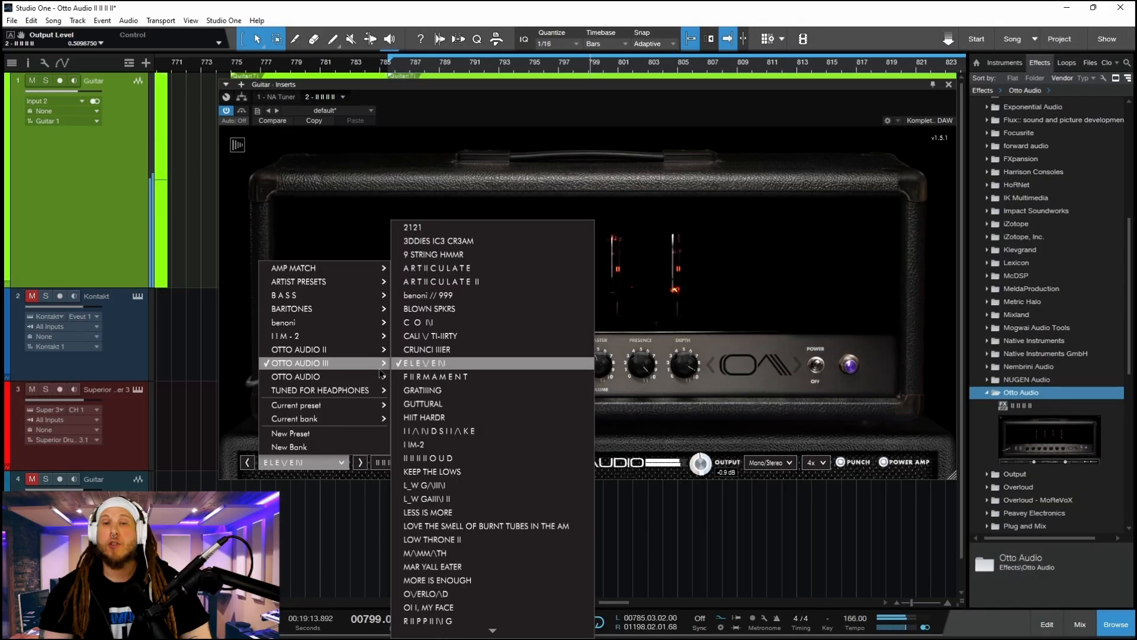
left_click(427, 431)
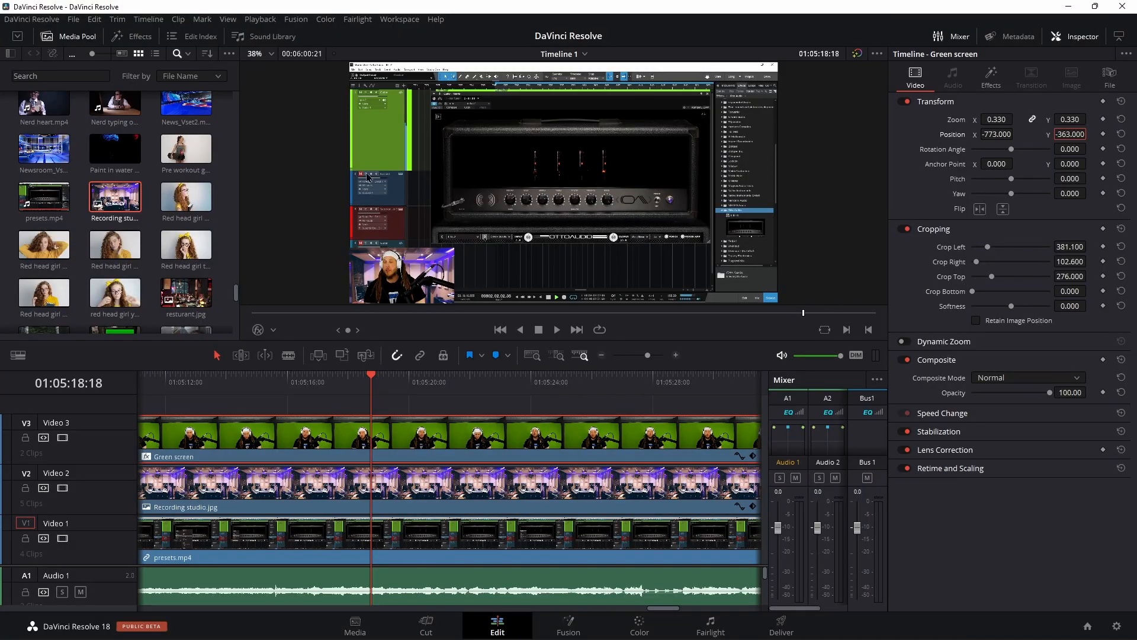
Play the enlarged picture-in-picture composite around 01:01:43:20, stop it, and set the render cache to Smart
left_click_drag(372, 378, 593, 406)
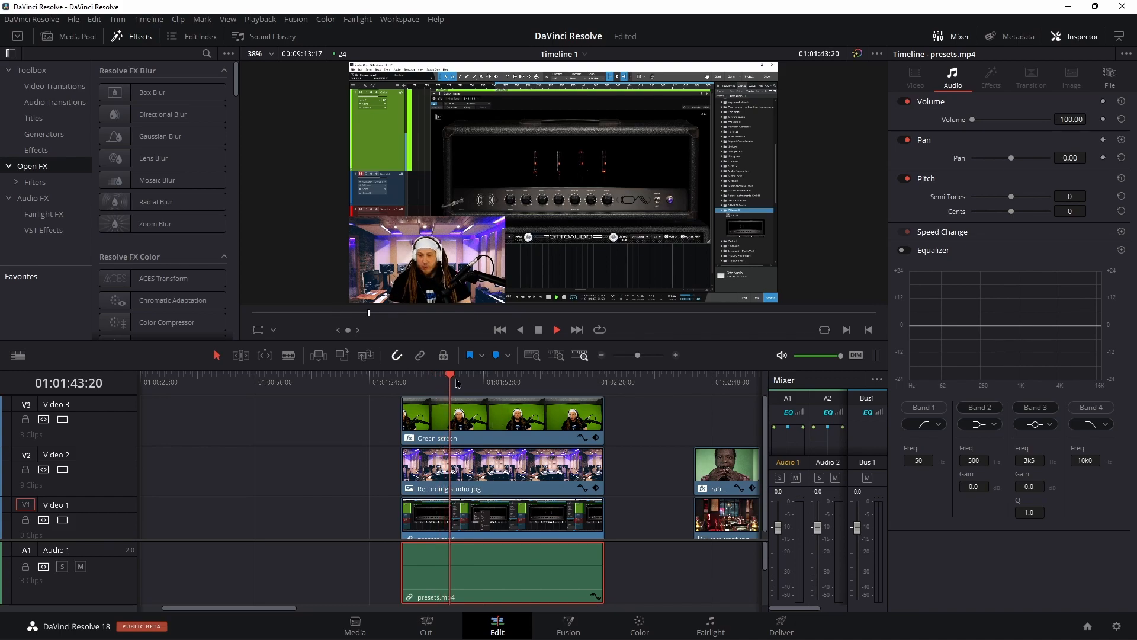
key("space")
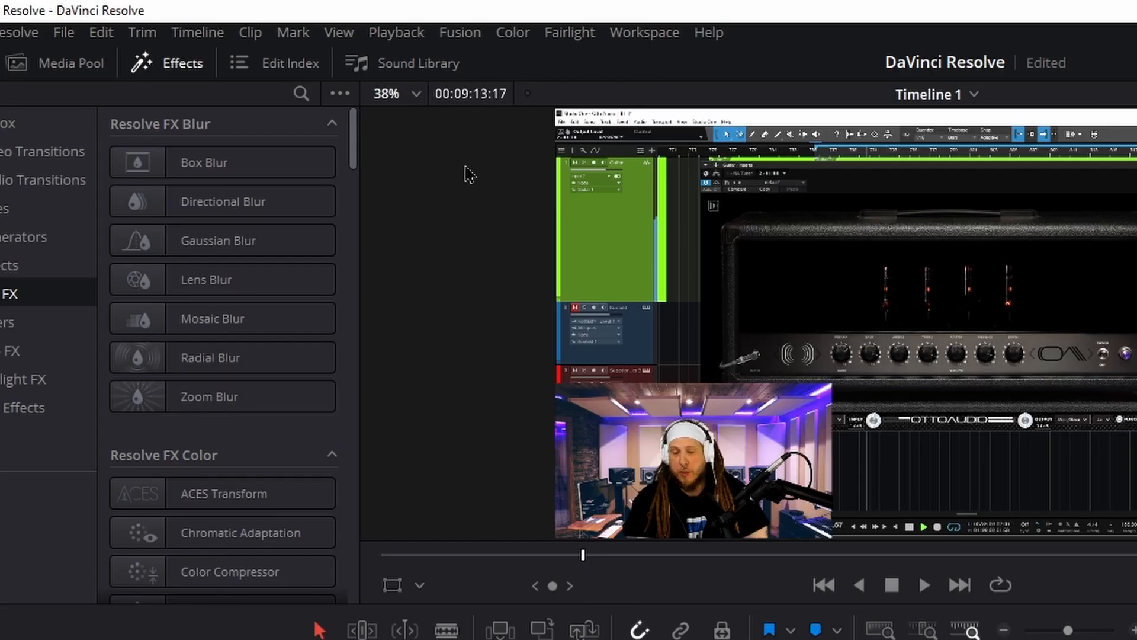
left_click(397, 34)
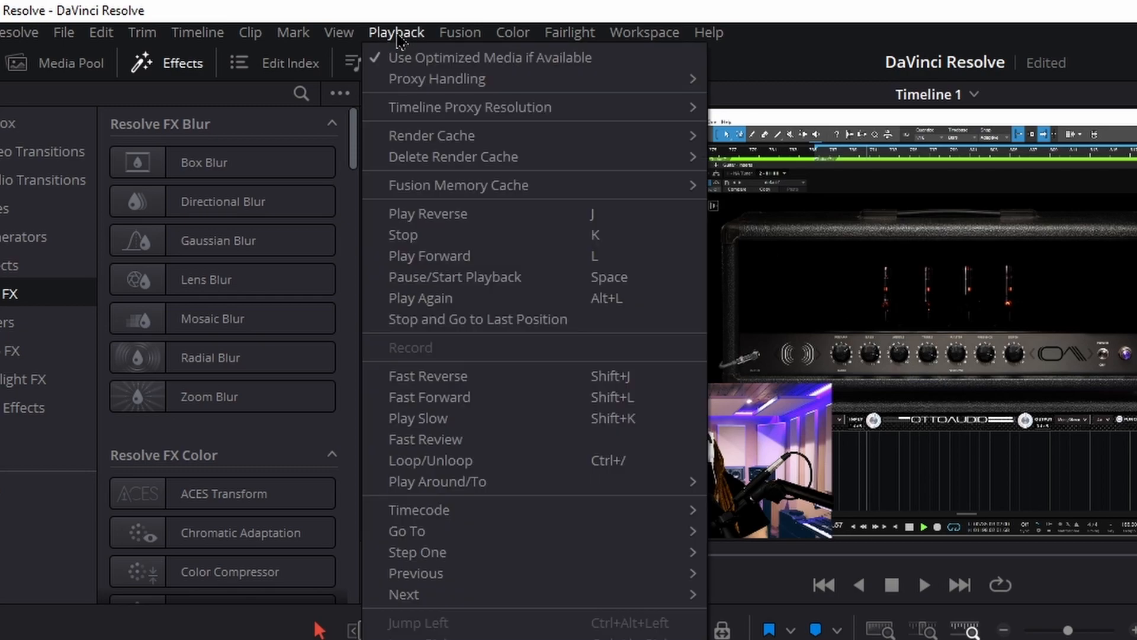
mouse_move(402, 138)
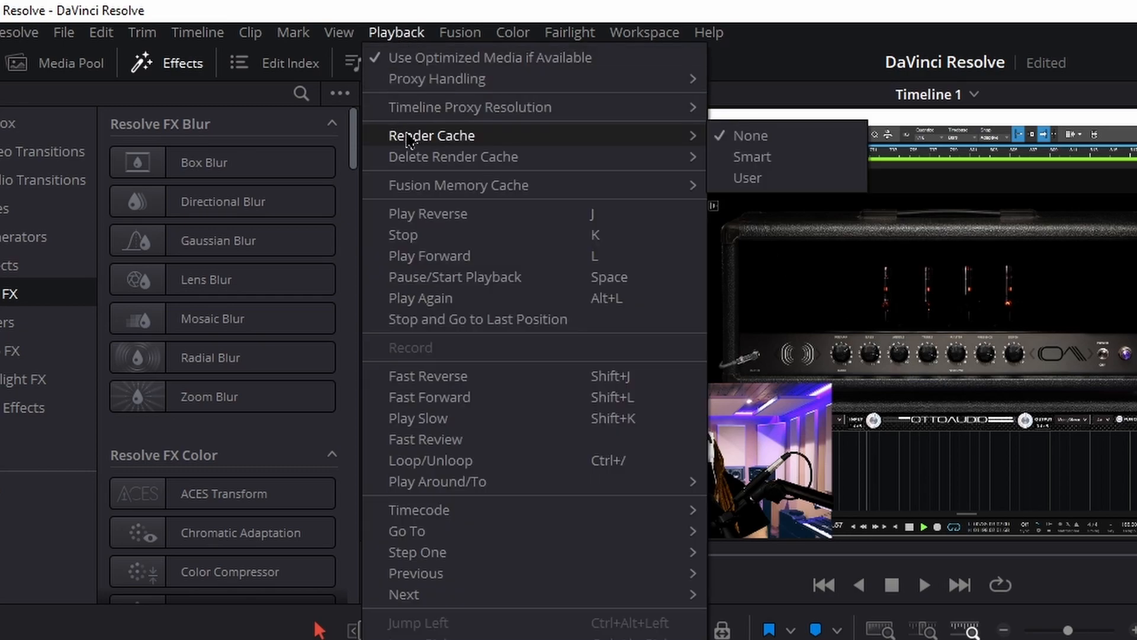
left_click(749, 158)
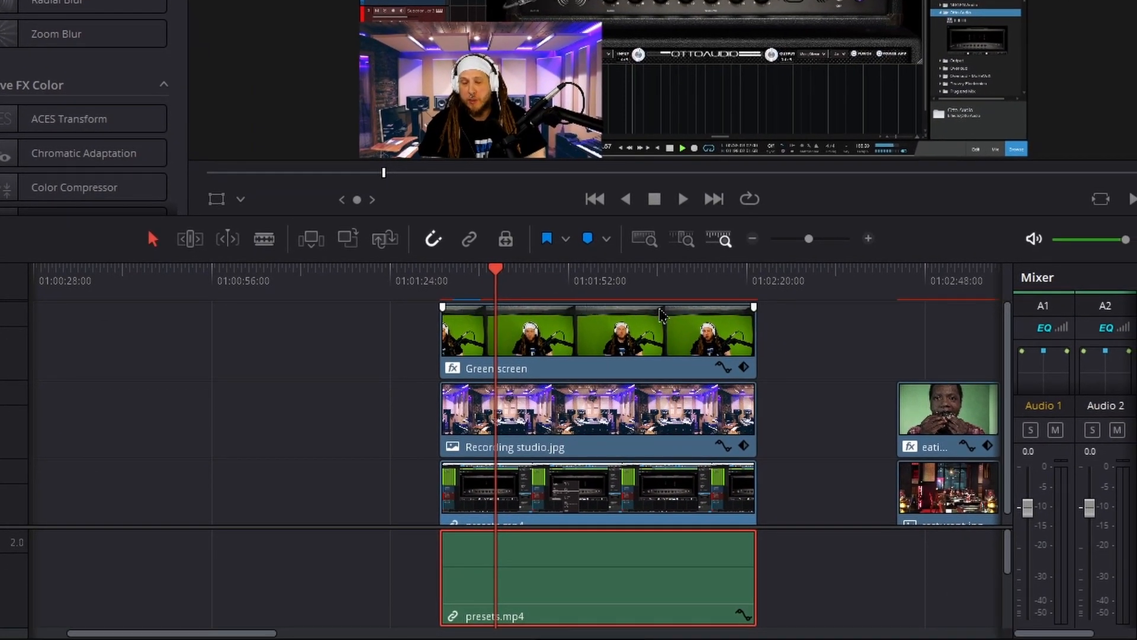
Scrub through the cached portion of the composite and review the available render cache modes
mouse_move(808, 239)
left_mouse_down()
mouse_move(794, 241)
mouse_move(821, 246)
mouse_move(810, 246)
left_mouse_up()
left_click(501, 276)
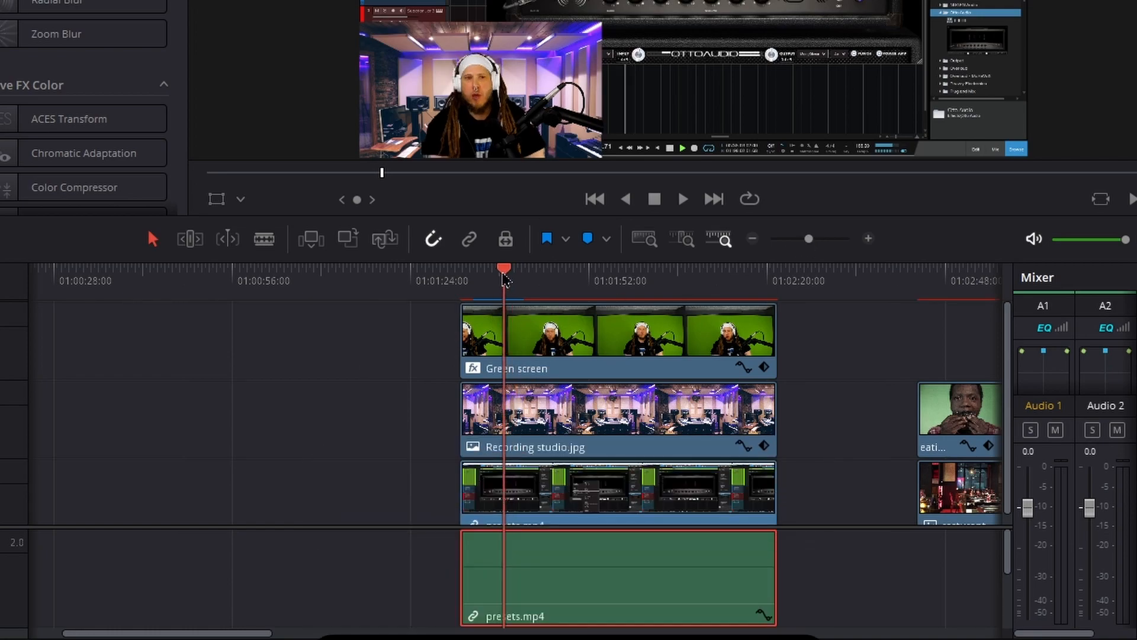
left_click_drag(523, 277, 493, 279)
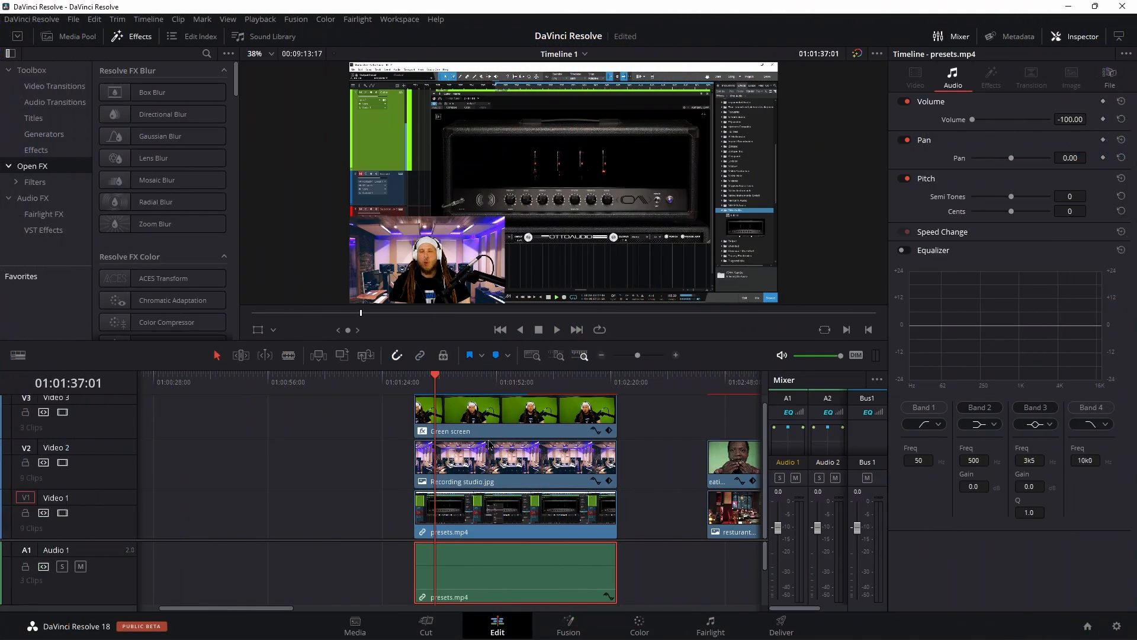
mouse_move(439, 385)
left_mouse_down()
mouse_move(477, 379)
mouse_move(439, 379)
left_mouse_up()
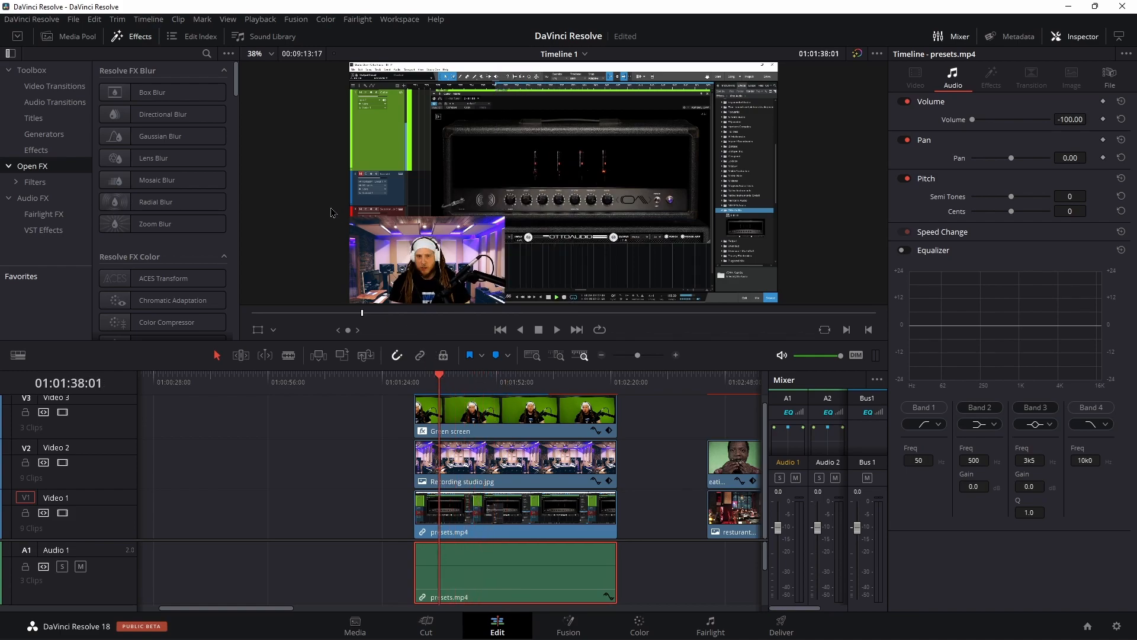
left_click(259, 20)
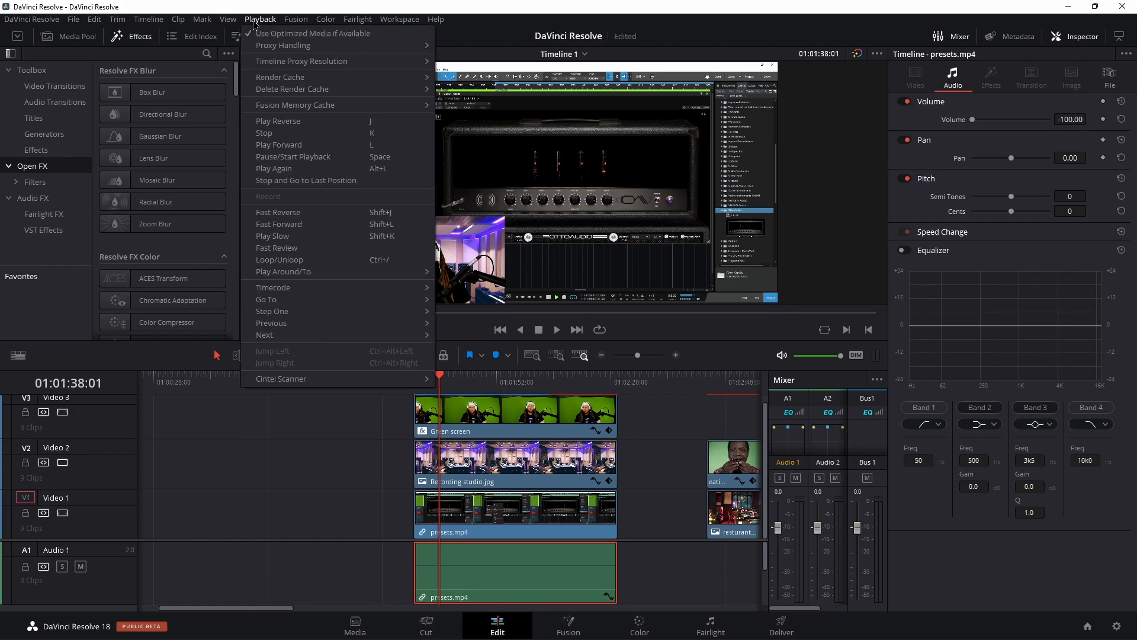
mouse_move(289, 80)
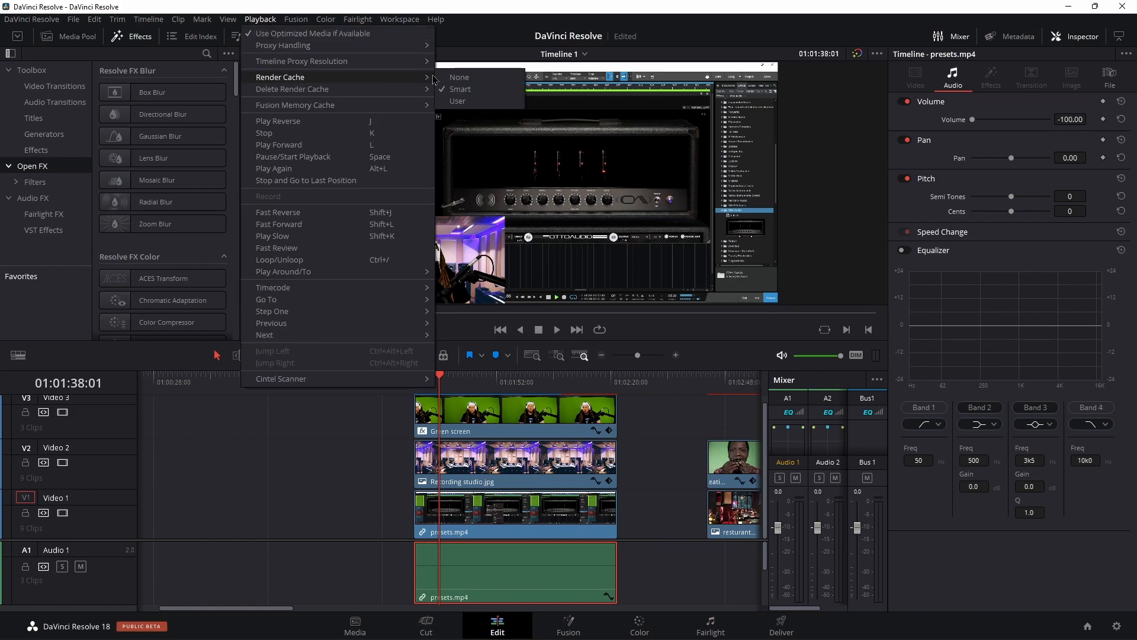
left_click_drag(462, 385, 430, 388)
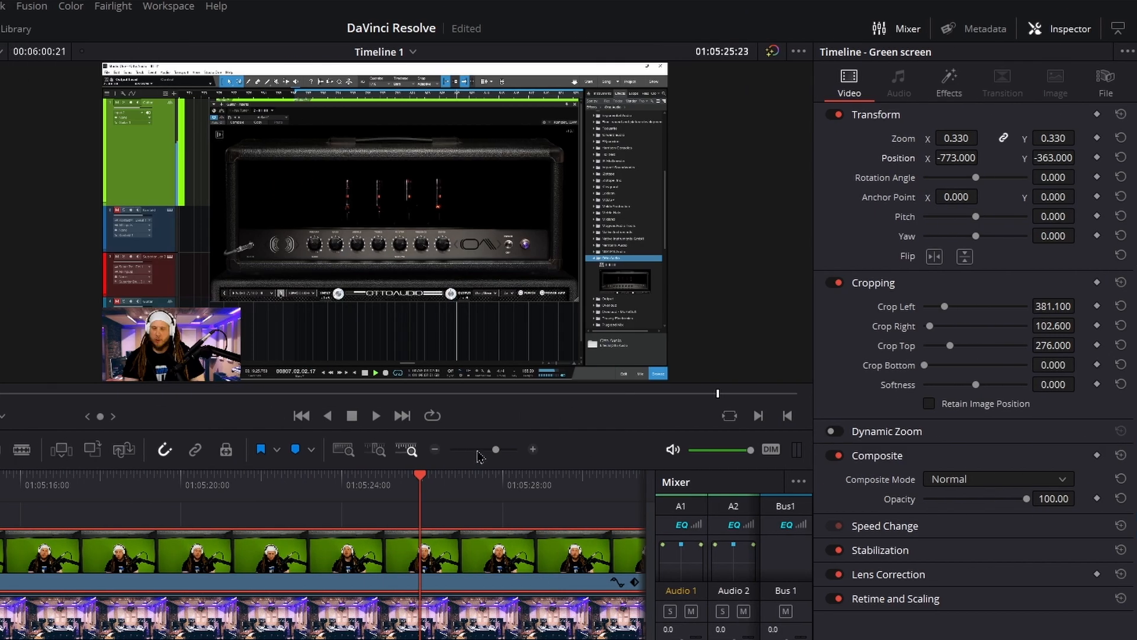
Locate eating black bun green screen man.mov on the timeline and place the playhead over it at 01:02:50:15
left_click_drag(626, 355, 635, 358)
left_click_drag(477, 454, 468, 454)
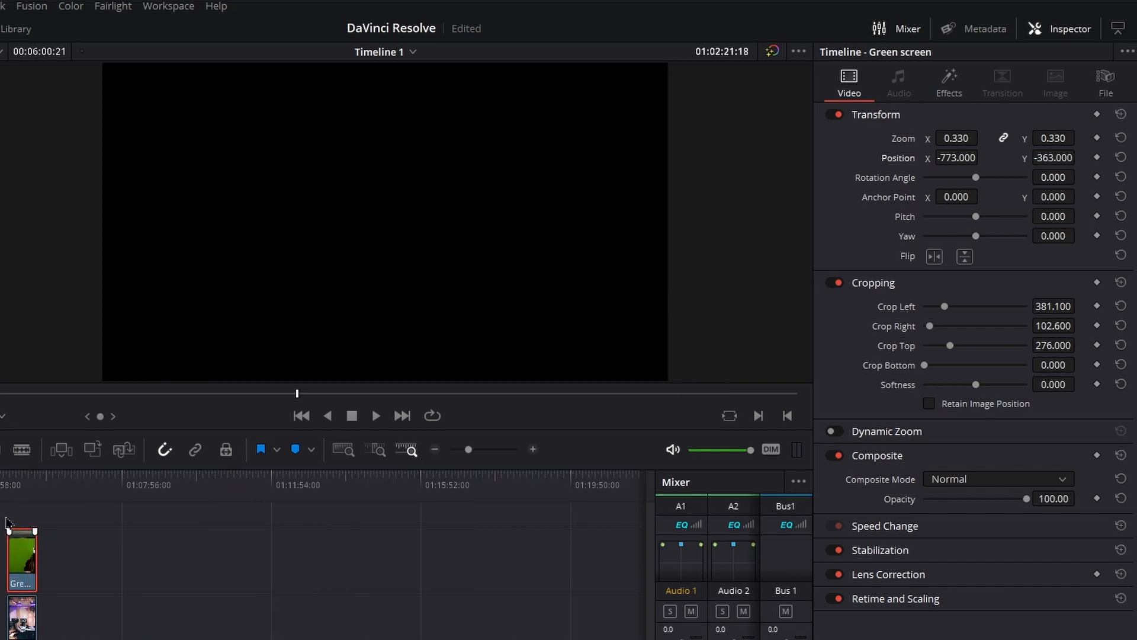
left_click(495, 451)
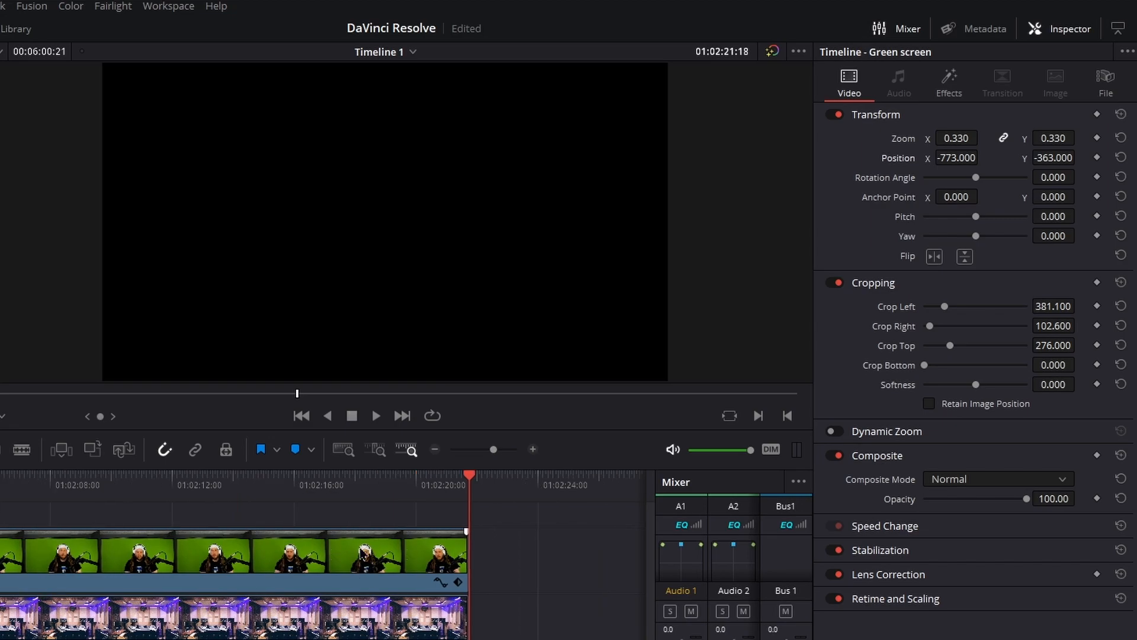
left_click(481, 451)
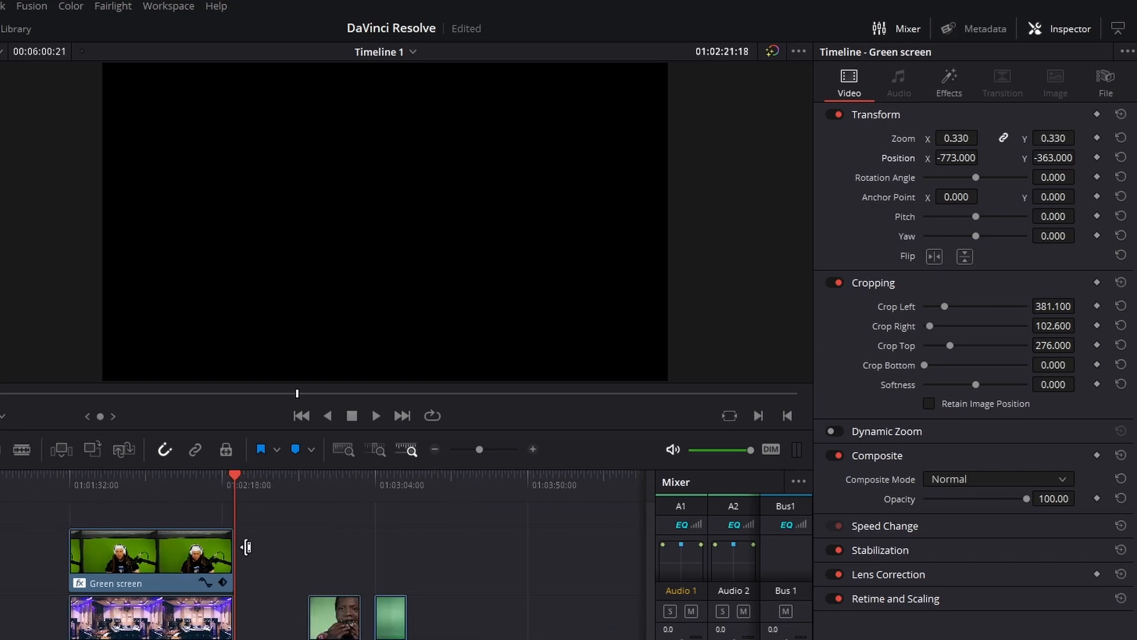
left_click(307, 477)
mouse_move(312, 511)
left_mouse_down()
mouse_move(342, 520)
mouse_move(330, 522)
left_mouse_up()
left_click(488, 449)
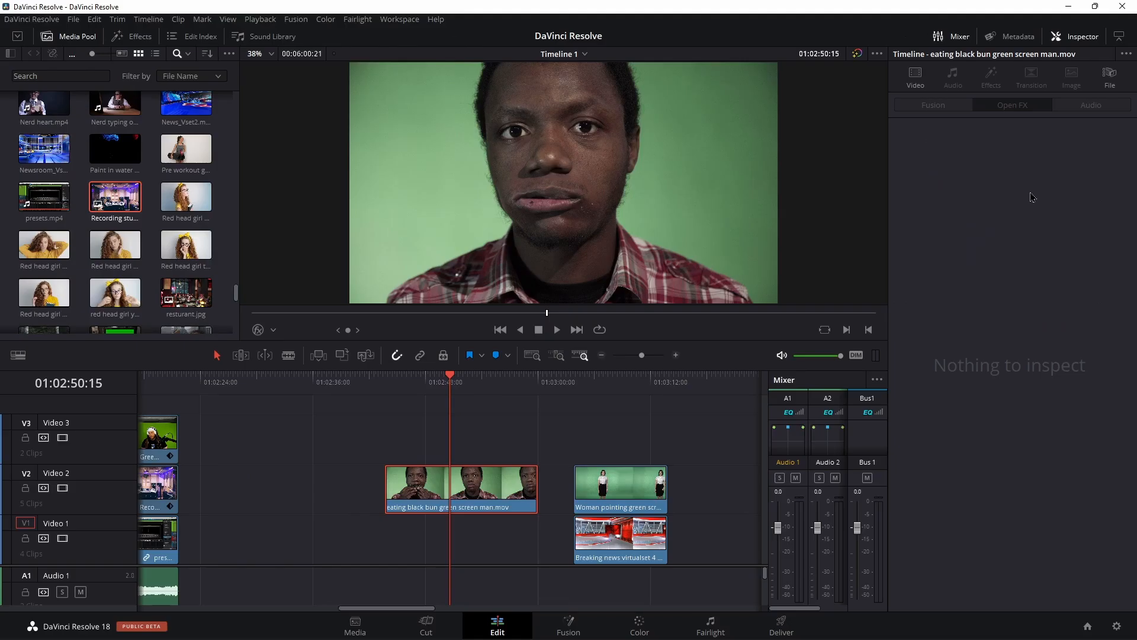
Apply the Resolve FX 3D Keyer to eating black bun green screen man.mov on Video 2
left_click(140, 37)
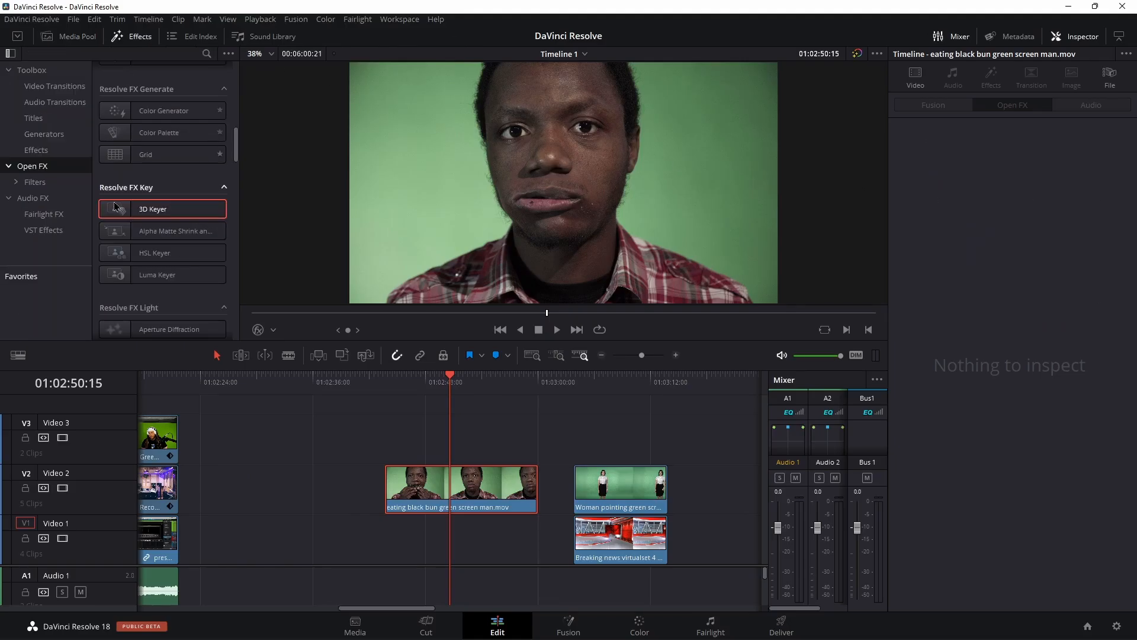
scroll(152, 183, "down", 1)
scroll(153, 184, "up", 1)
left_click_drag(133, 214, 497, 491)
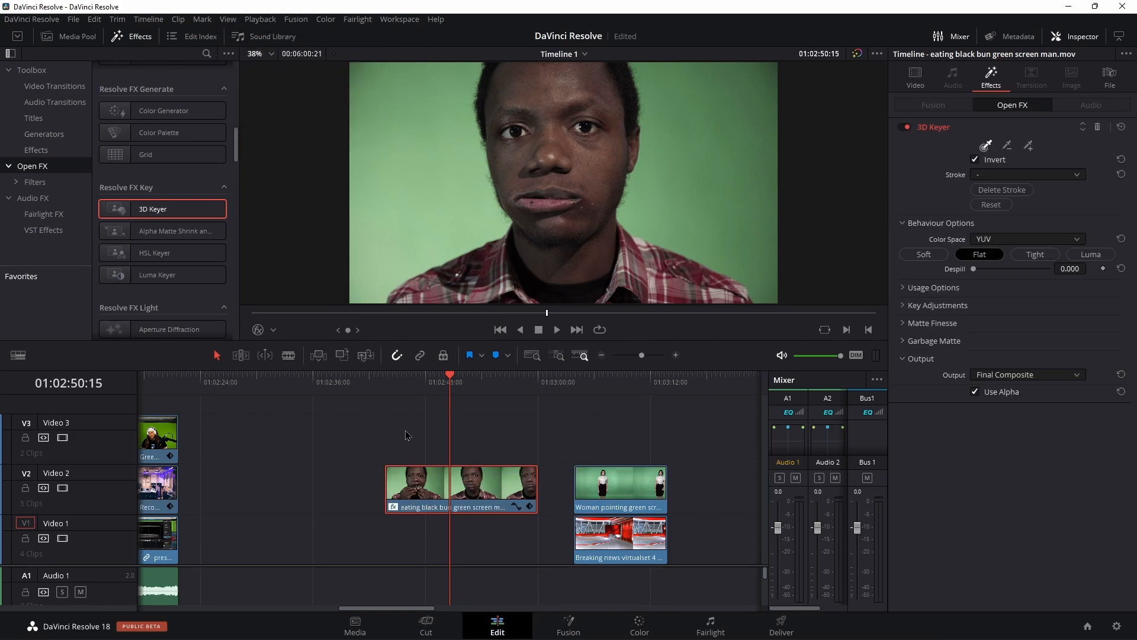
Enable the Open FX Overlay in the viewer and show the 3D Keyer settings of the eating man clip
left_click(273, 329)
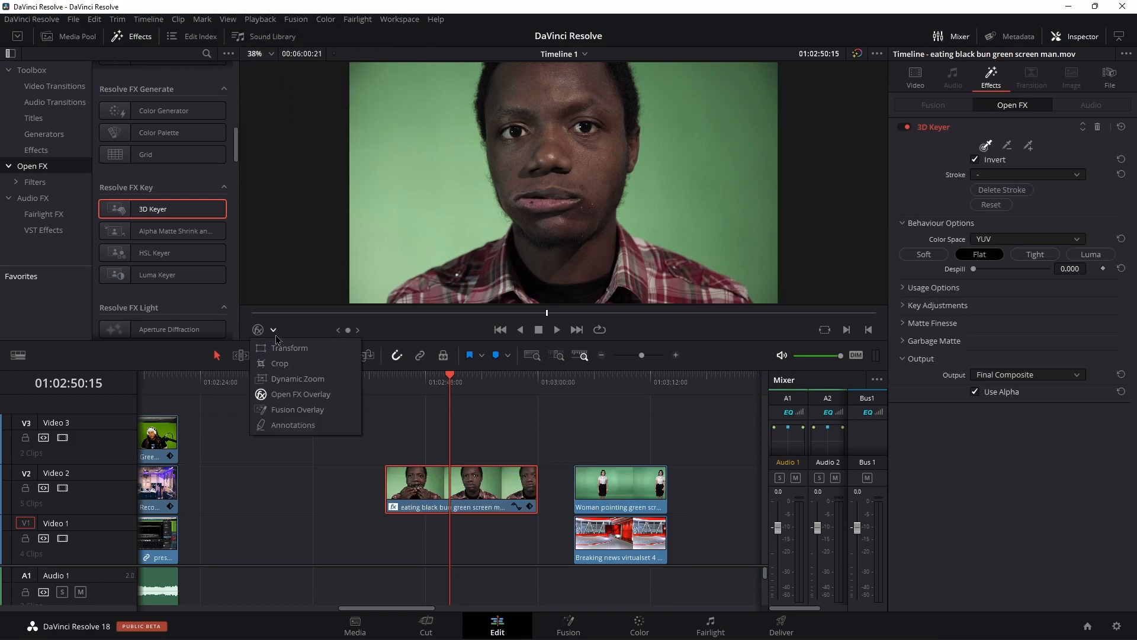
left_click(306, 396)
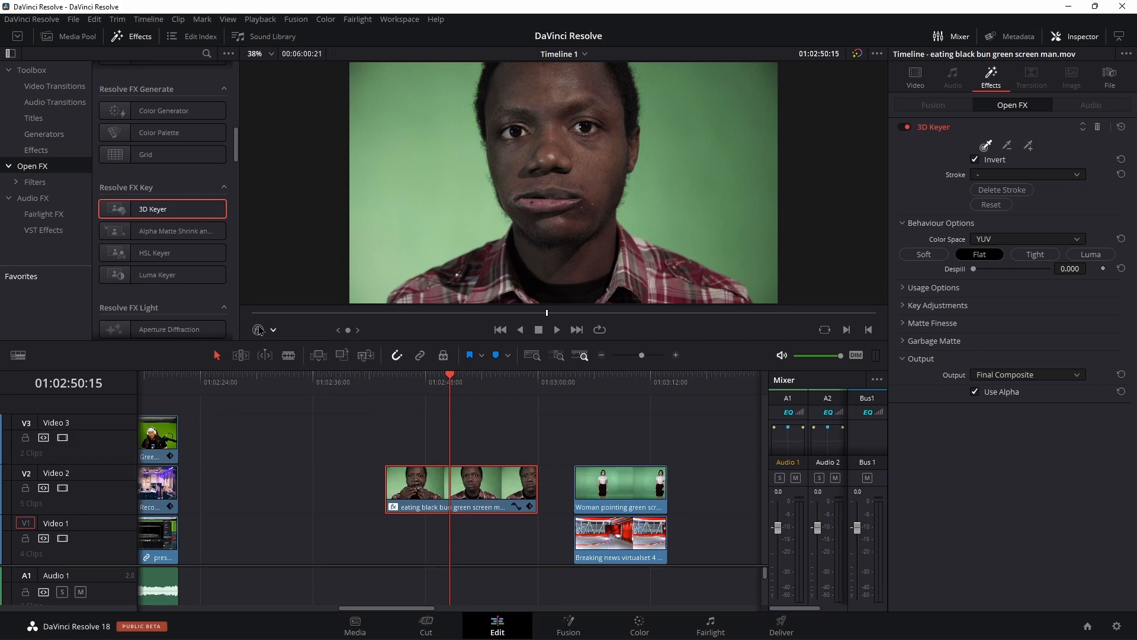
left_click(915, 77)
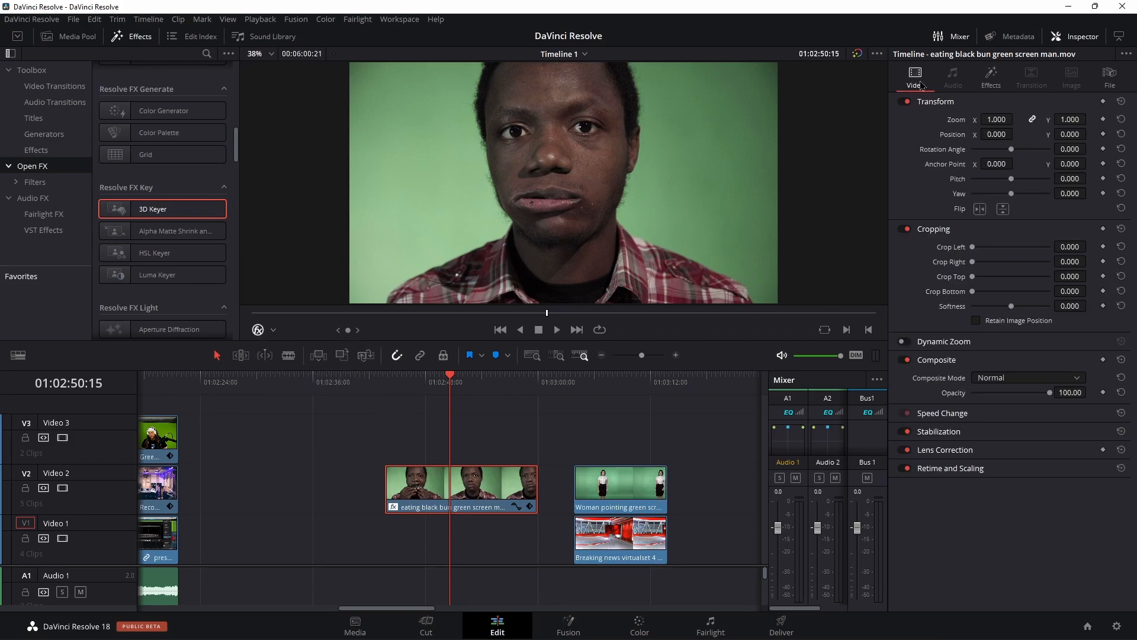
left_click(991, 77)
left_click(1057, 36)
left_click(1057, 36)
left_click(915, 77)
left_click(990, 77)
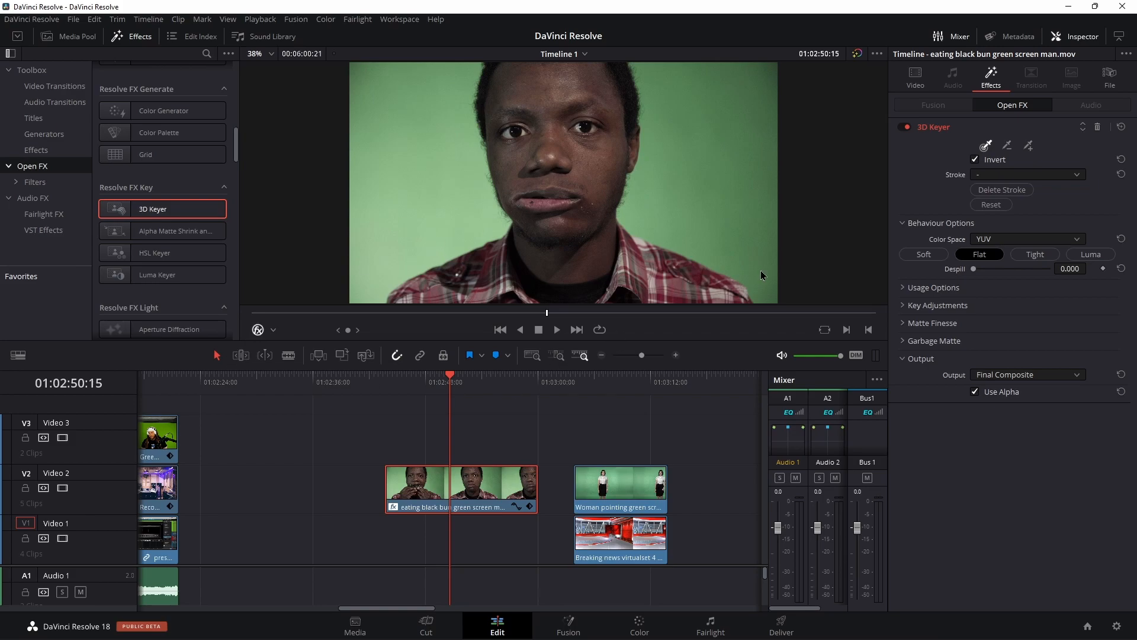
Sample the green backdrop beside the man's shoulder with a keyer stroke and switch the 3D Keyer off
mouse_move(762, 292)
left_mouse_down()
mouse_move(769, 280)
mouse_move(774, 295)
mouse_move(742, 260)
mouse_move(703, 244)
left_mouse_up()
left_click(906, 128)
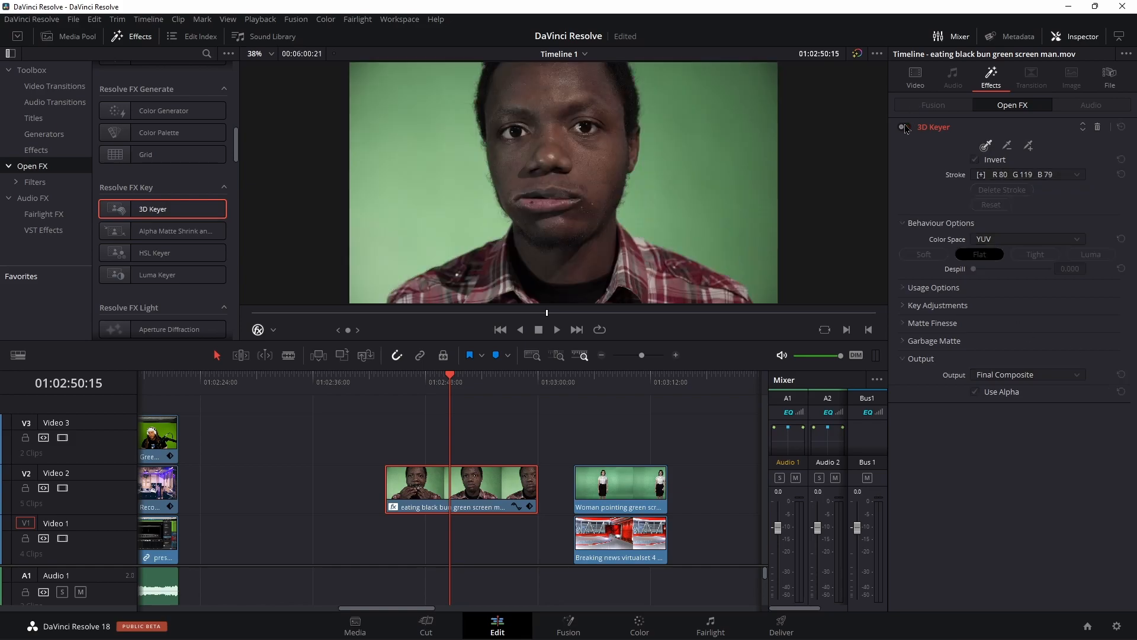
Enlarge the viewer area above the timeline and adjust its zoom so the whole frame fits
scroll(658, 182, "down", 1)
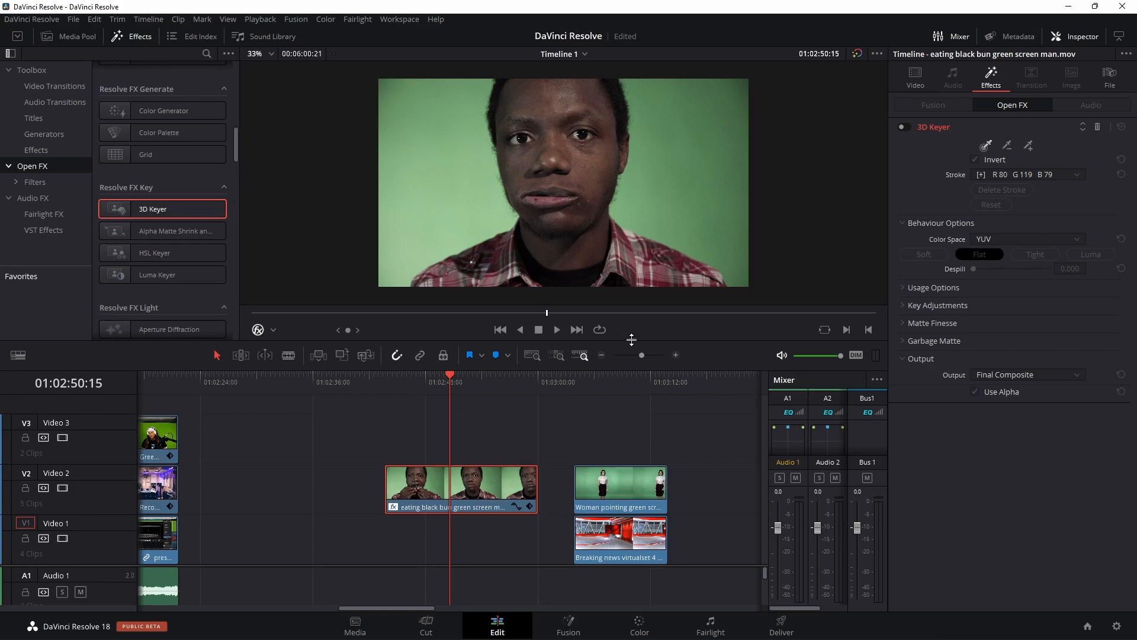
left_click_drag(632, 340, 632, 379)
scroll(569, 231, "up", 2)
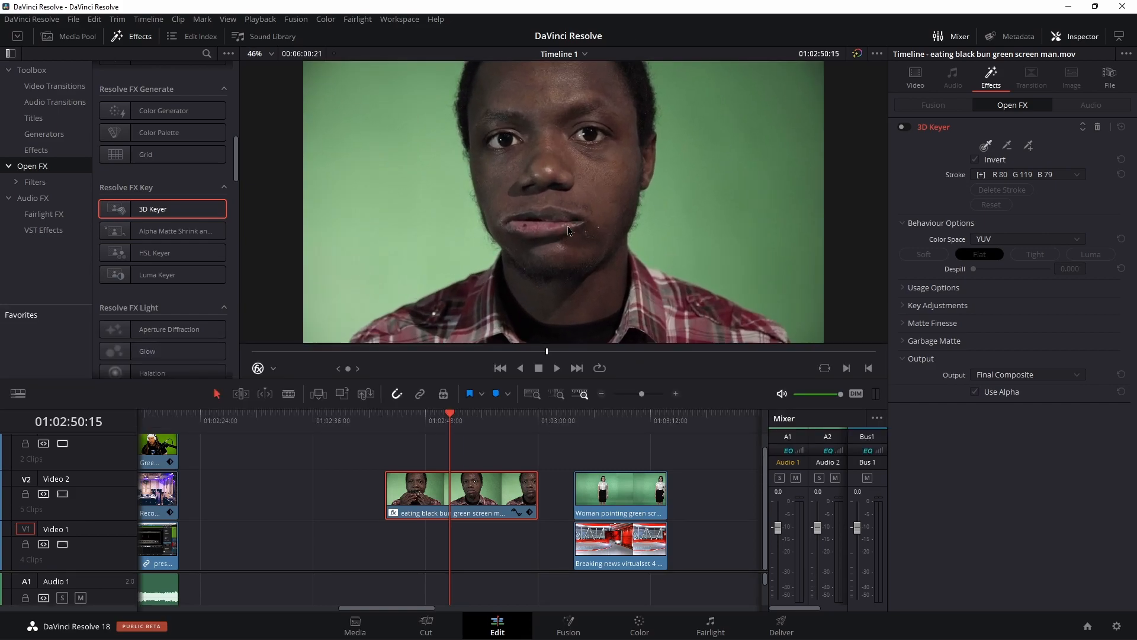
scroll(568, 231, "down", 2)
scroll(568, 231, "up", 1)
scroll(569, 231, "down", 2)
scroll(569, 231, "up", 1)
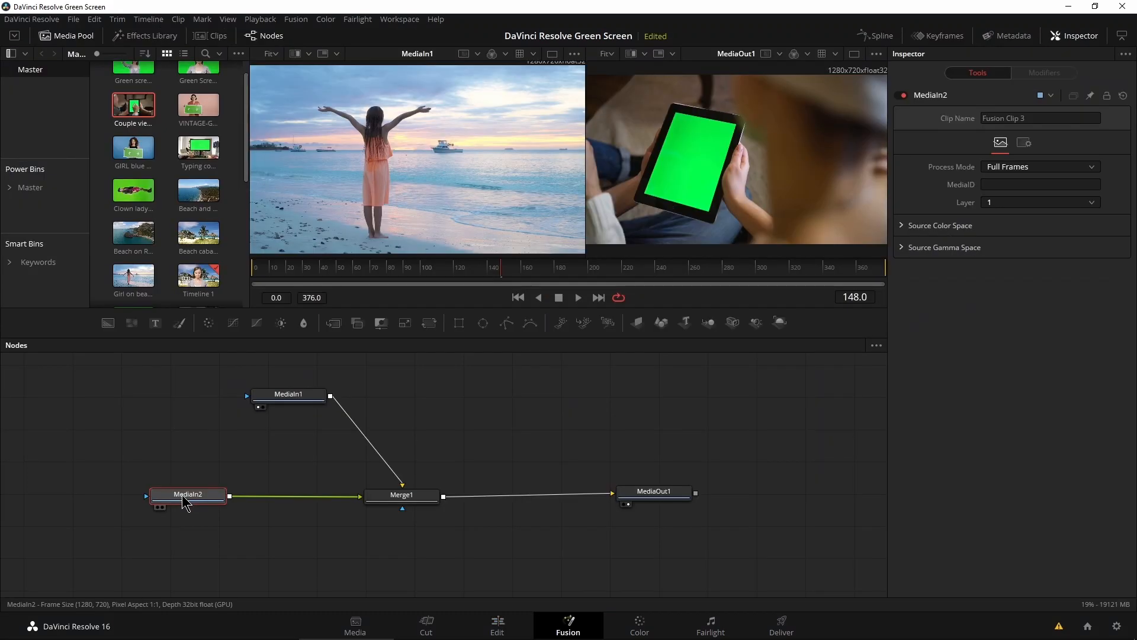
key("shift+space")
left_click(602, 451)
left_click_drag(302, 504, 309, 504)
left_click_drag(1037, 170, 705, 145)
left_click(989, 142)
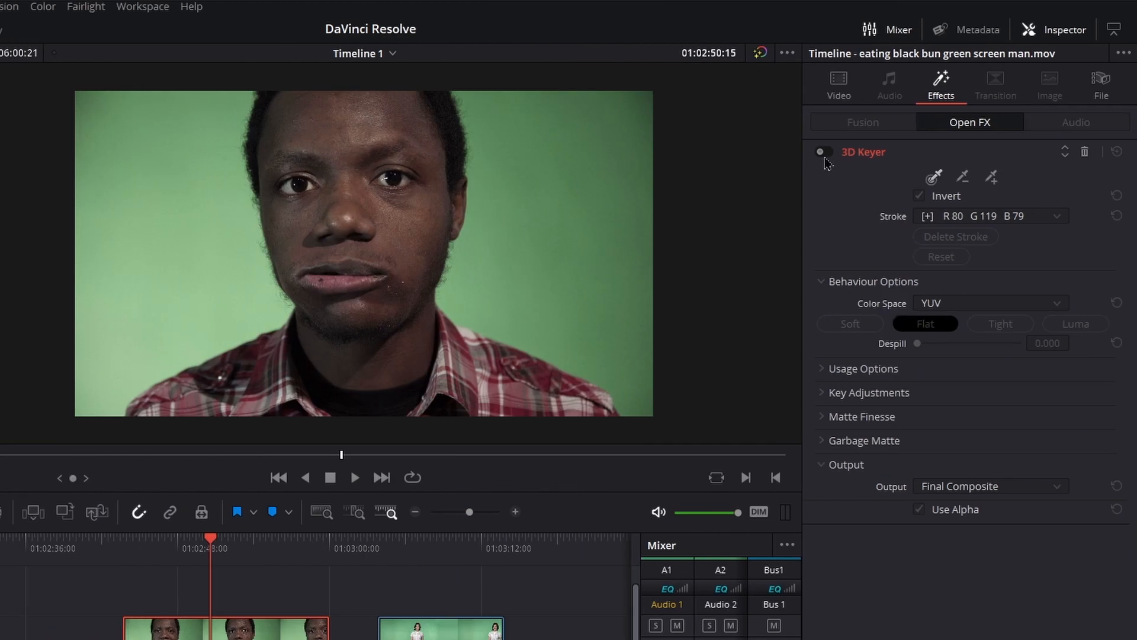
Switch the 3D Keyer back on and reset its sampled stroke
left_click(823, 152)
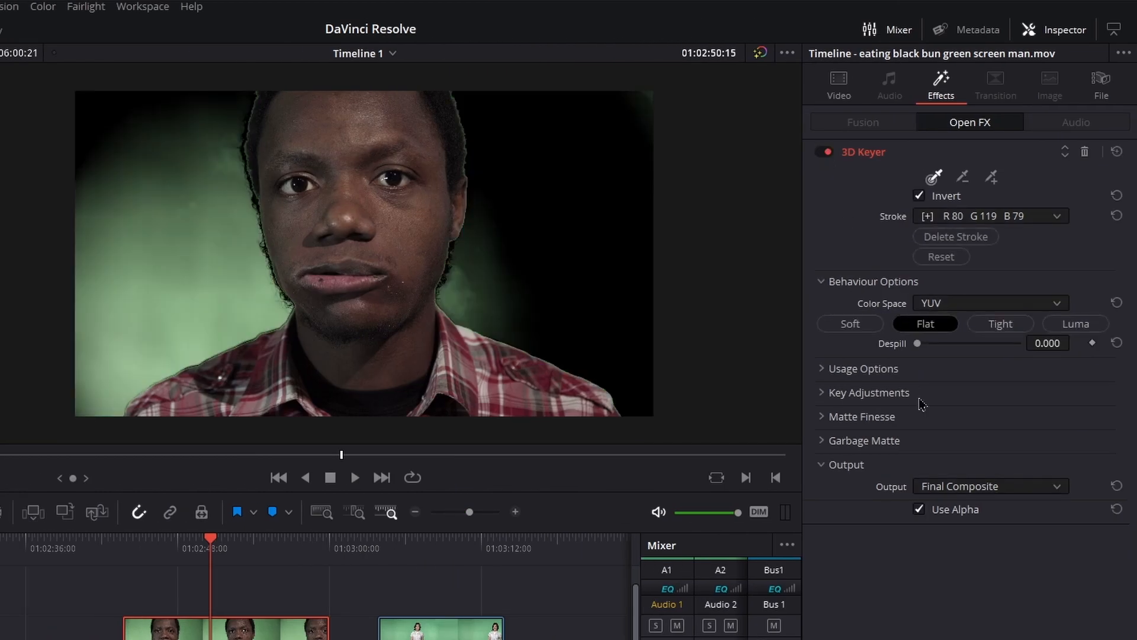
left_click(951, 258)
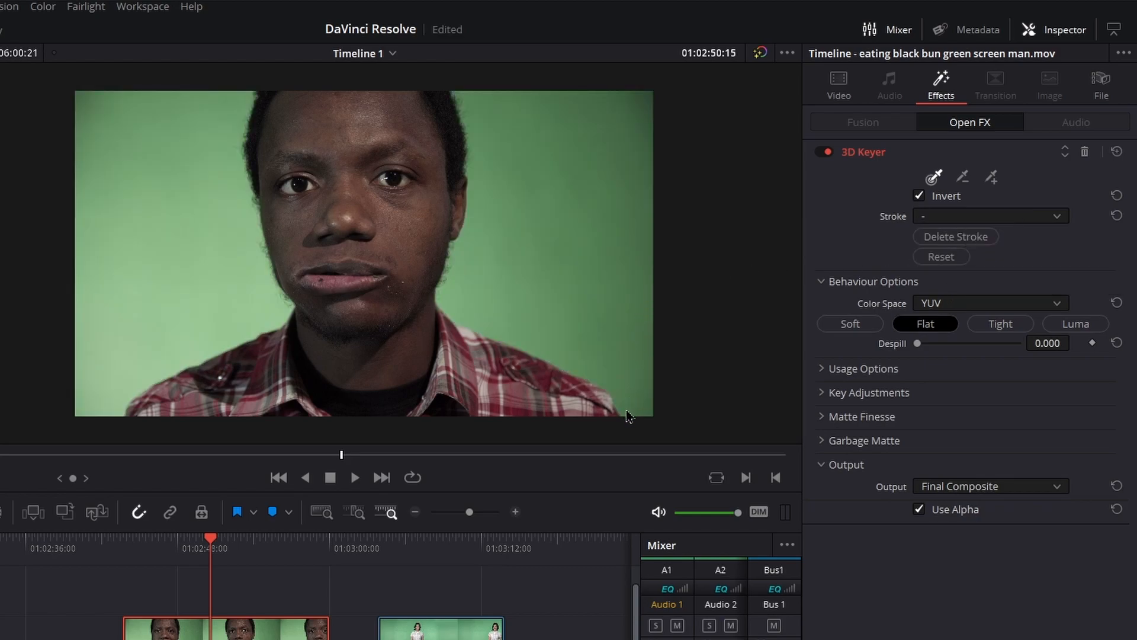
Draw a key stroke up the green backdrop on the frame's right side and turn on Show Paths in the Usage Options
mouse_move(627, 415)
left_mouse_down()
mouse_move(649, 418)
mouse_move(649, 401)
mouse_move(574, 354)
mouse_move(538, 313)
mouse_move(604, 219)
mouse_move(643, 106)
left_mouse_up()
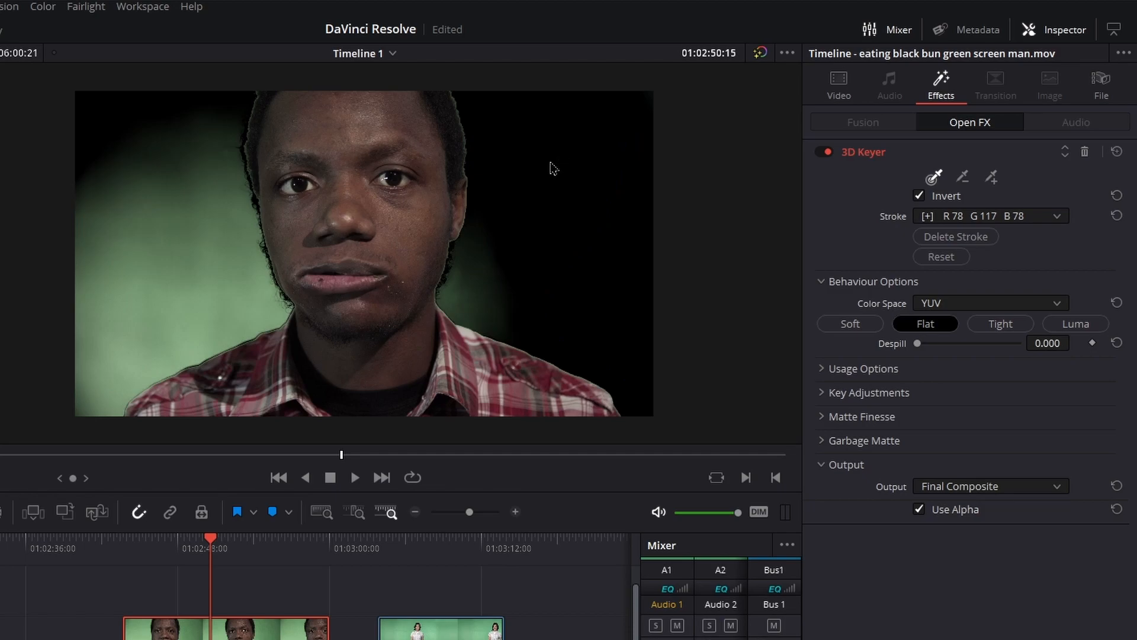
left_click(821, 369)
left_click(920, 391)
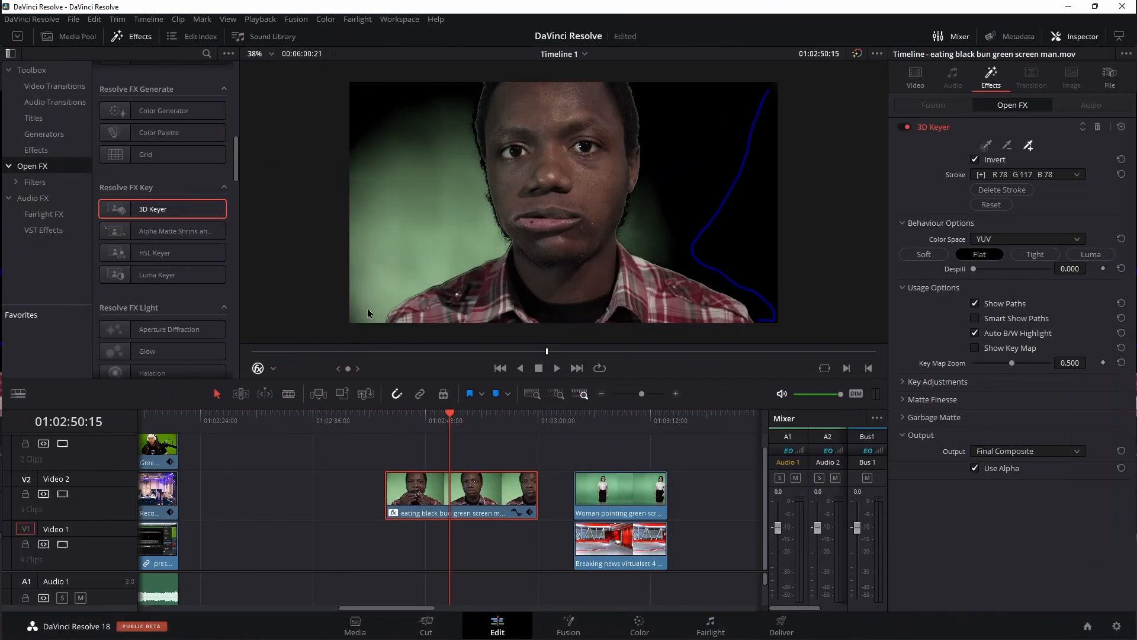
Try an add stroke over the remaining green on the frame's left side and a subtract stroke across the man's face
mouse_move(367, 307)
left_mouse_down()
mouse_move(454, 241)
mouse_move(404, 176)
mouse_move(414, 147)
left_mouse_up()
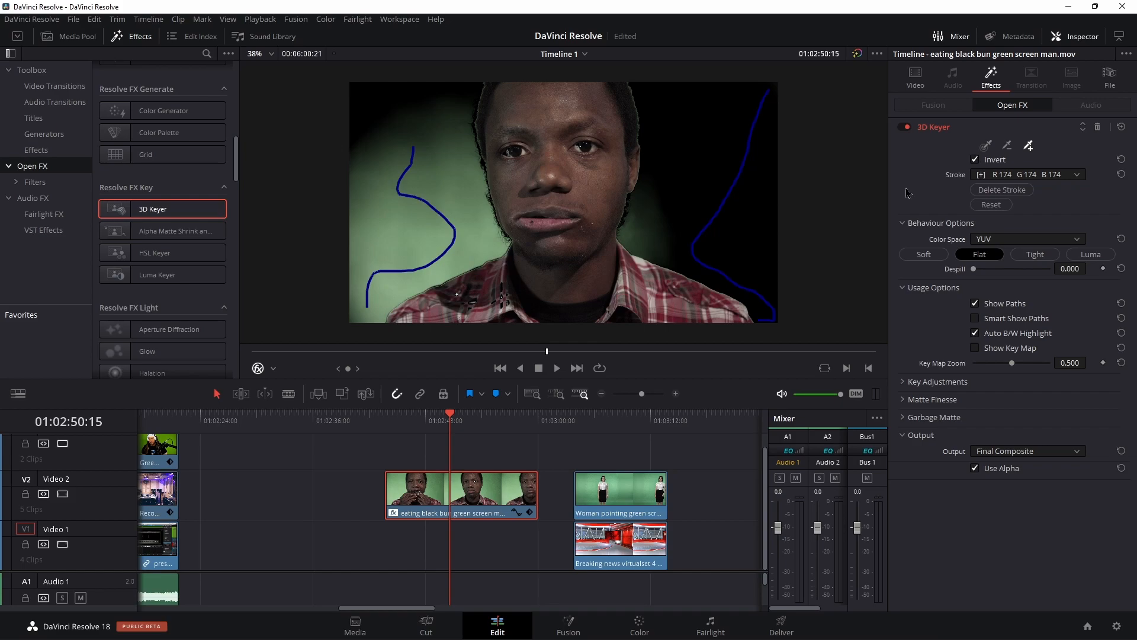
left_click(1007, 145)
left_click_drag(526, 113, 543, 197)
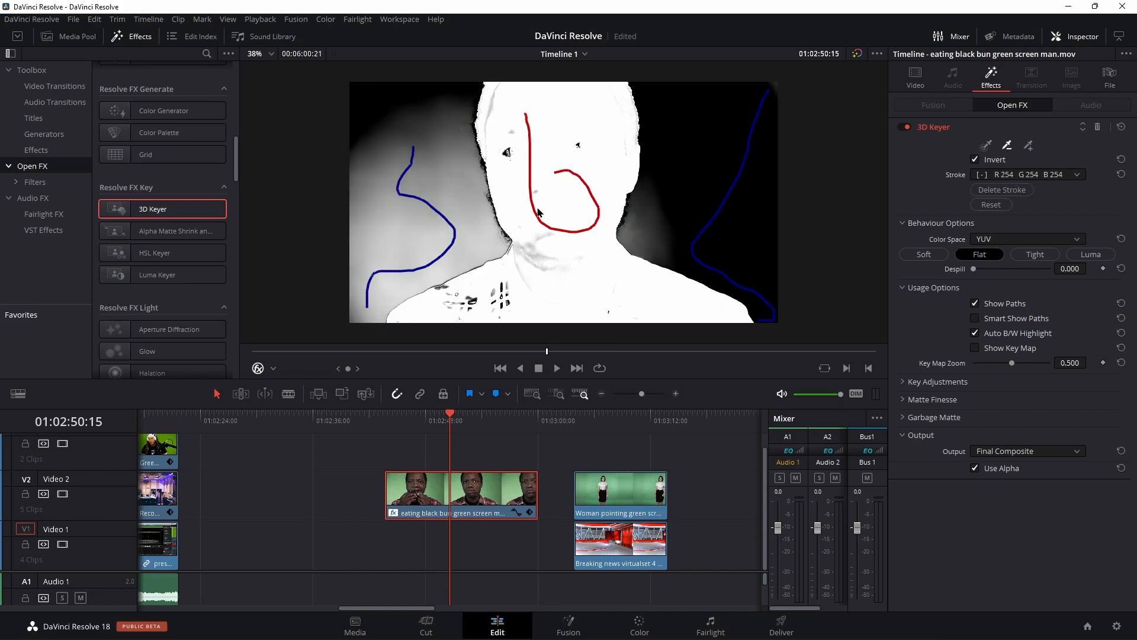
Delete all the strokes from the 3D Keyer and zoom the viewer out to 20%
left_click(1001, 190)
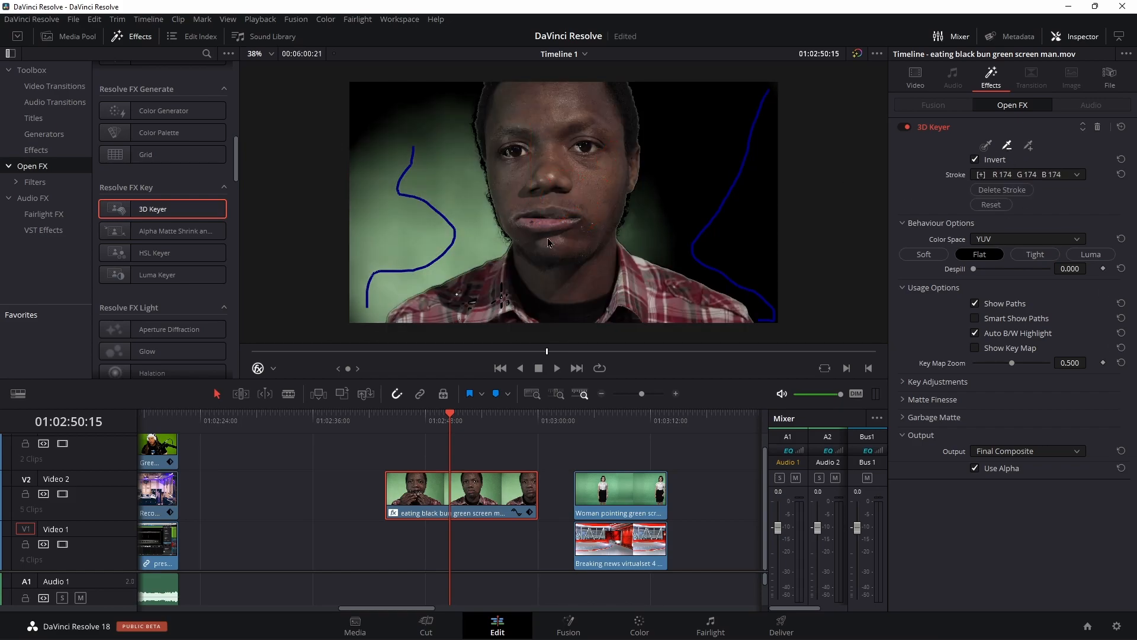
left_click(1001, 189)
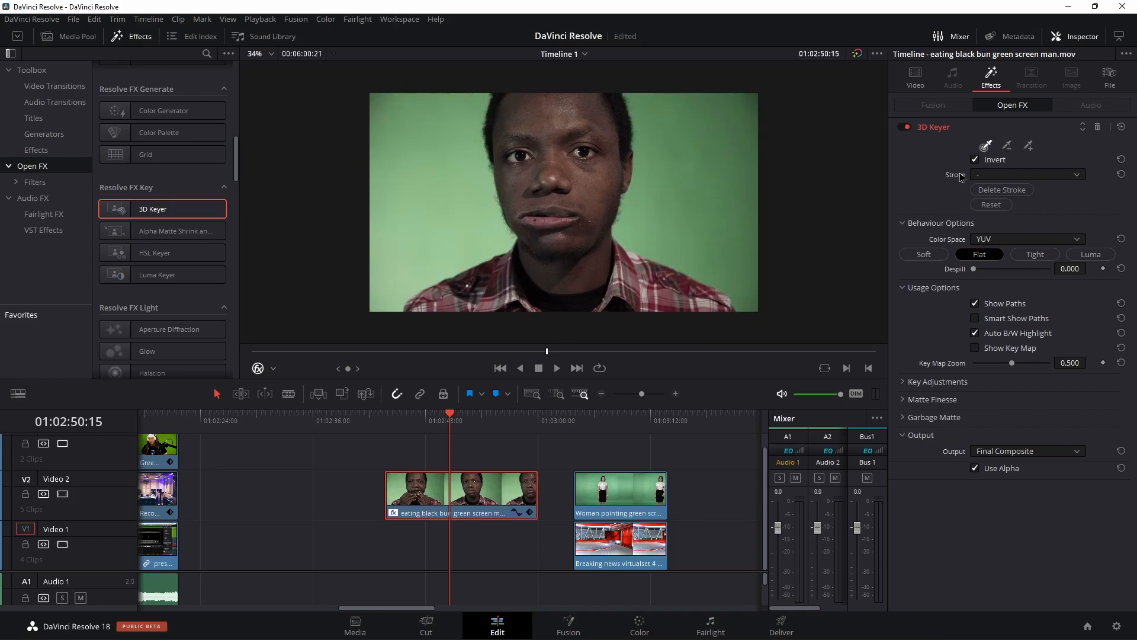
scroll(616, 214, "down", 5)
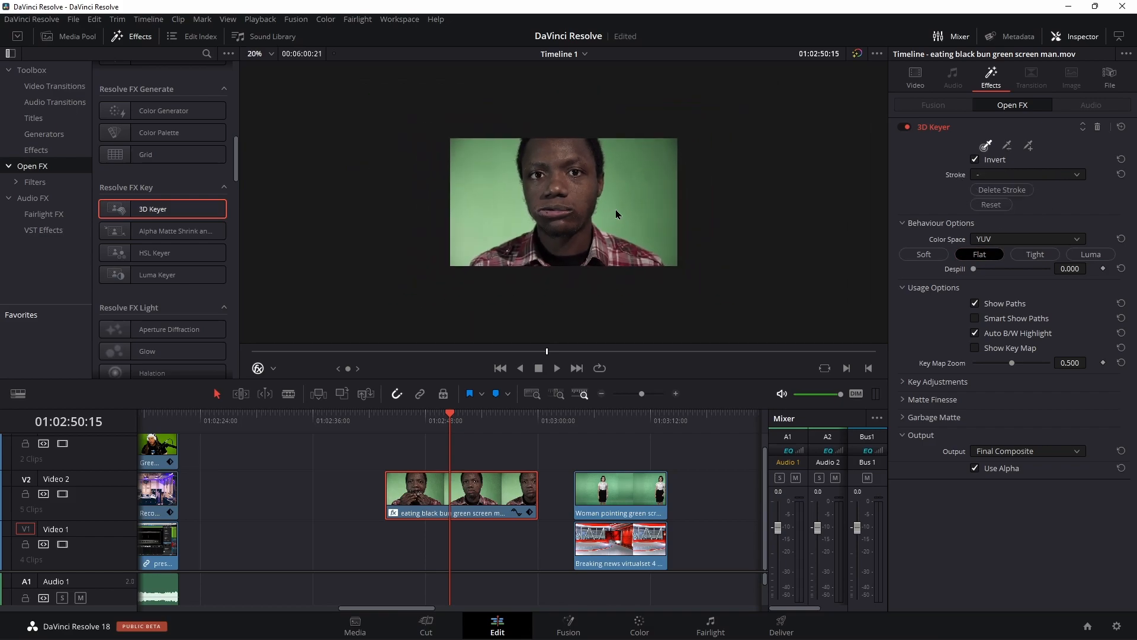
Draw a key stroke across the green backdrop on both sides of the man's head and shoulders, and turn off Show Paths
scroll(616, 214, "up", 4)
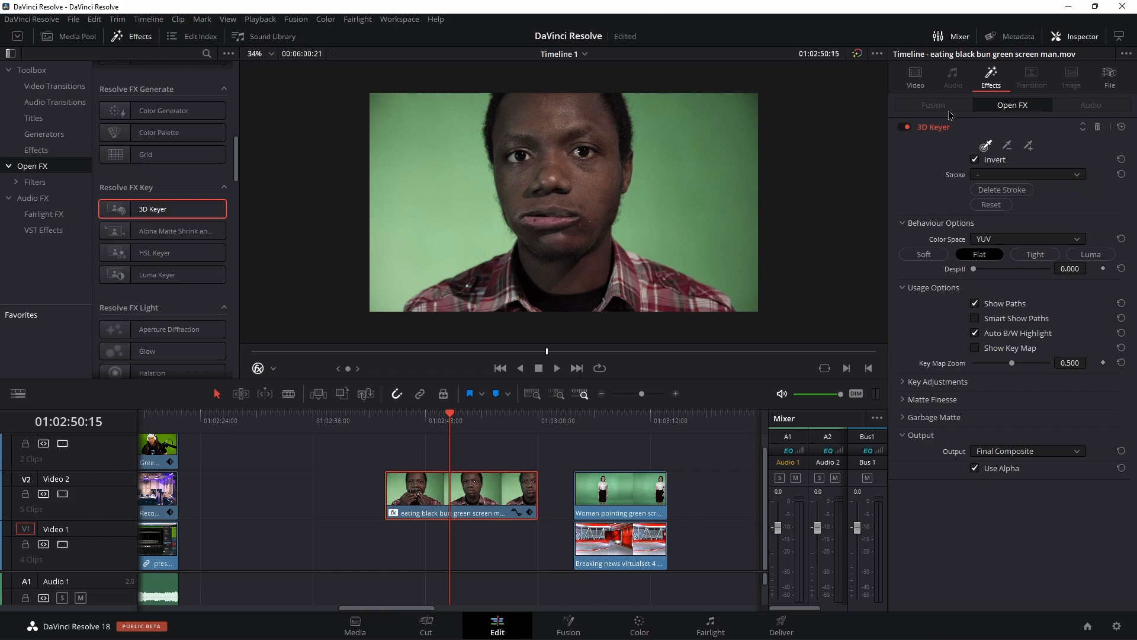
left_click(986, 146)
mouse_move(748, 309)
left_mouse_down()
mouse_move(744, 161)
mouse_move(660, 210)
mouse_move(642, 198)
mouse_move(661, 177)
left_mouse_up()
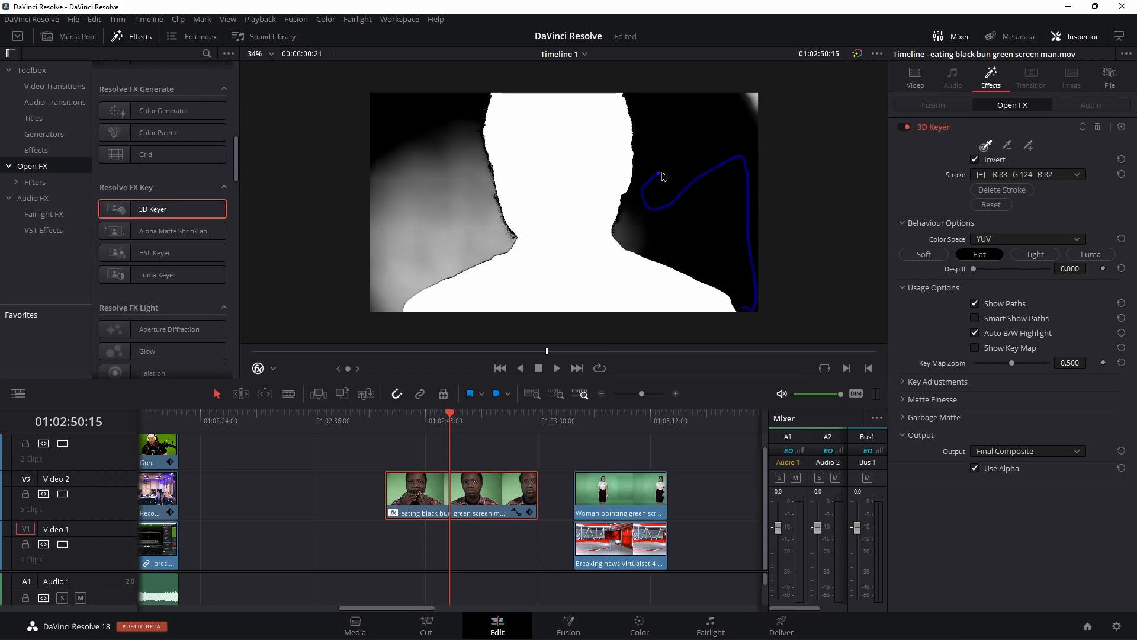
mouse_move(641, 219)
left_mouse_down()
mouse_move(675, 229)
mouse_move(719, 129)
mouse_move(756, 100)
mouse_move(681, 105)
left_mouse_up()
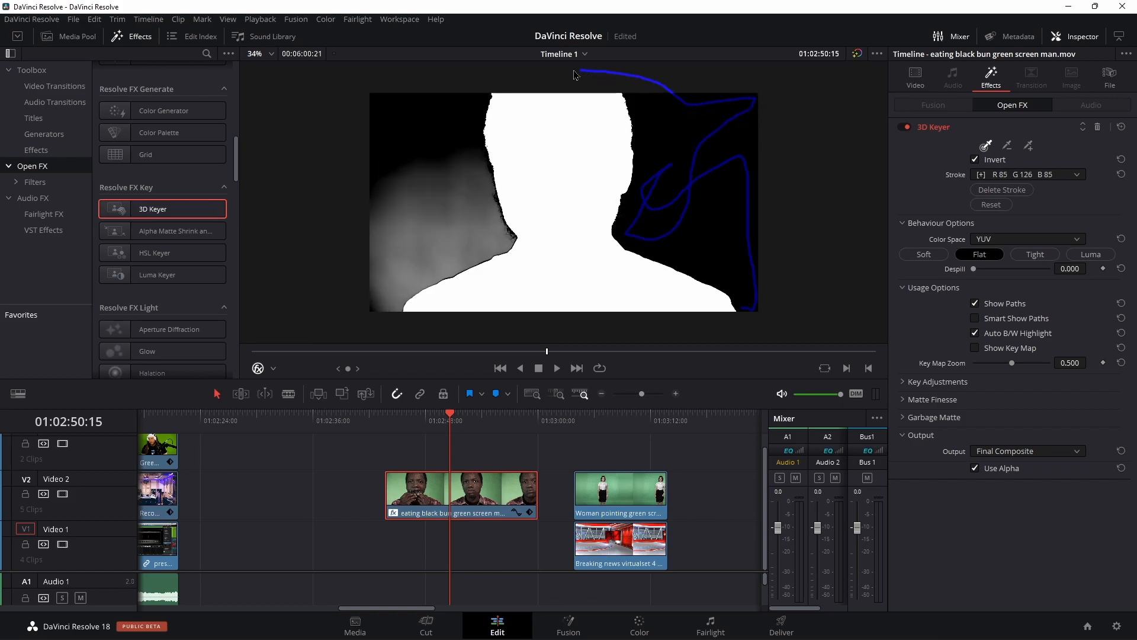
mouse_move(466, 78)
left_mouse_down()
mouse_move(448, 102)
mouse_move(459, 171)
mouse_move(495, 235)
mouse_move(419, 270)
left_mouse_up()
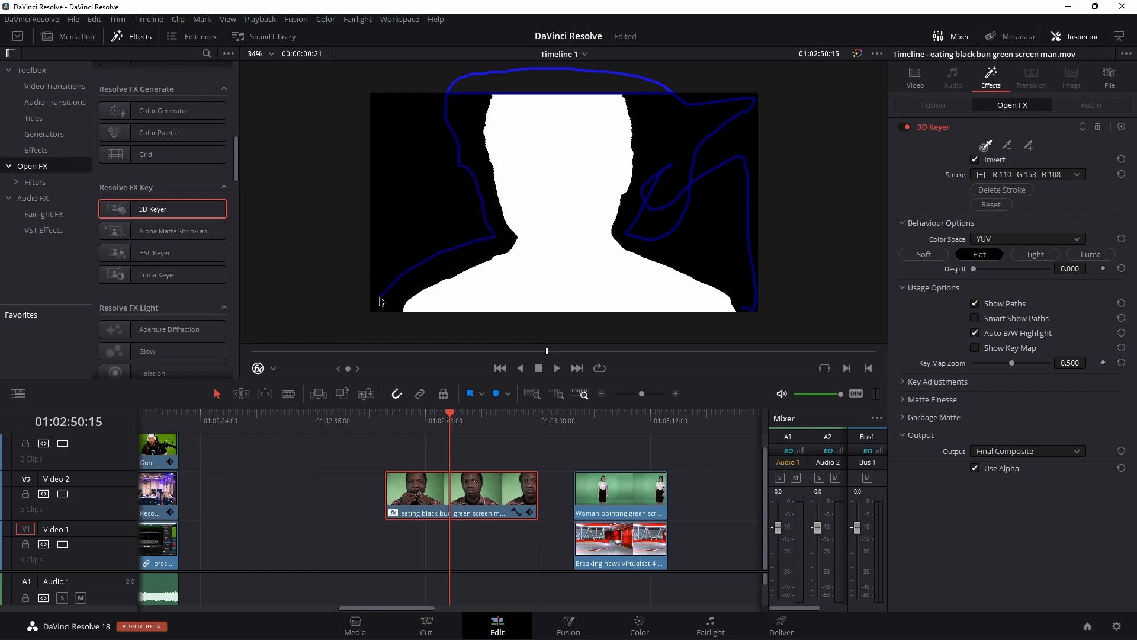
left_click_drag(373, 230, 375, 228)
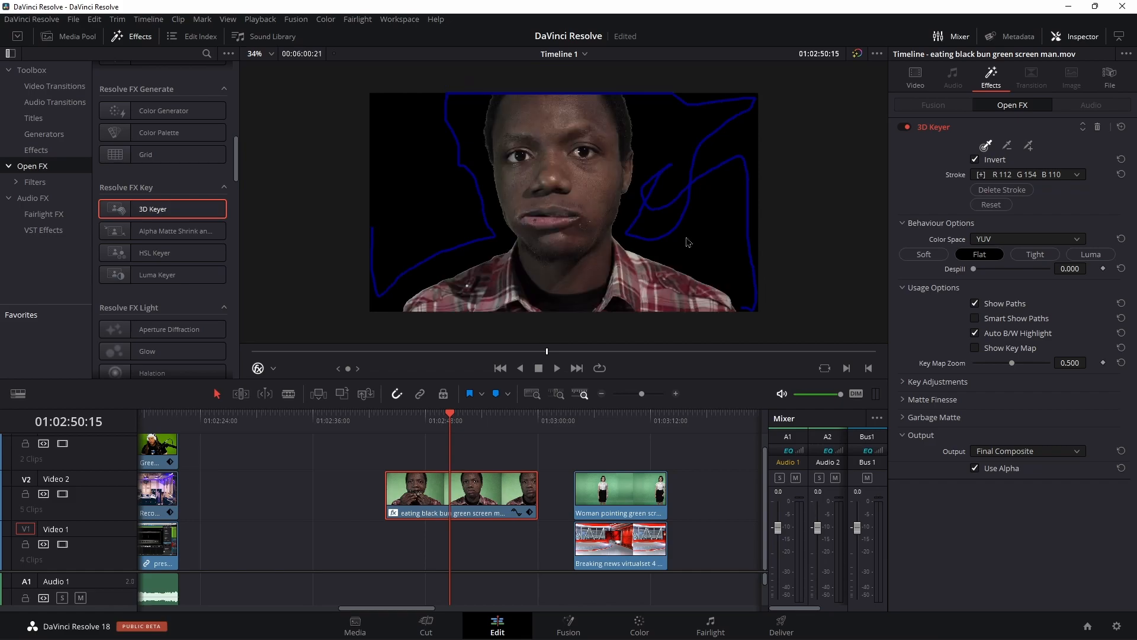
left_click(975, 304)
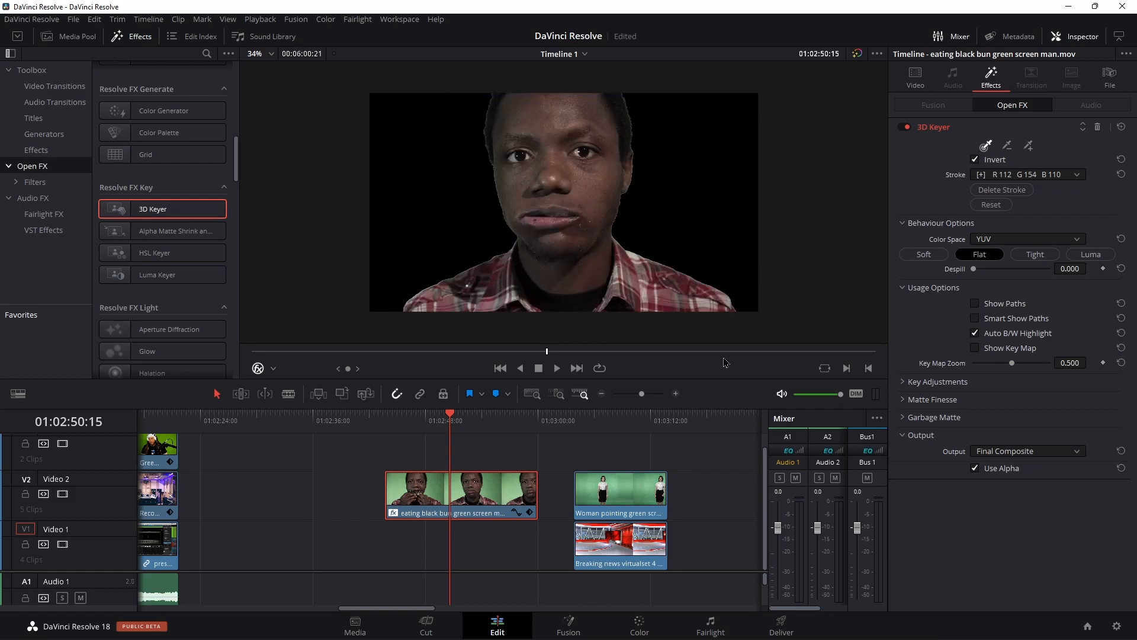
Enlarge the clip on the timeline and examine the keyed edges of the man up close at 01:02:52:05
left_click(649, 395)
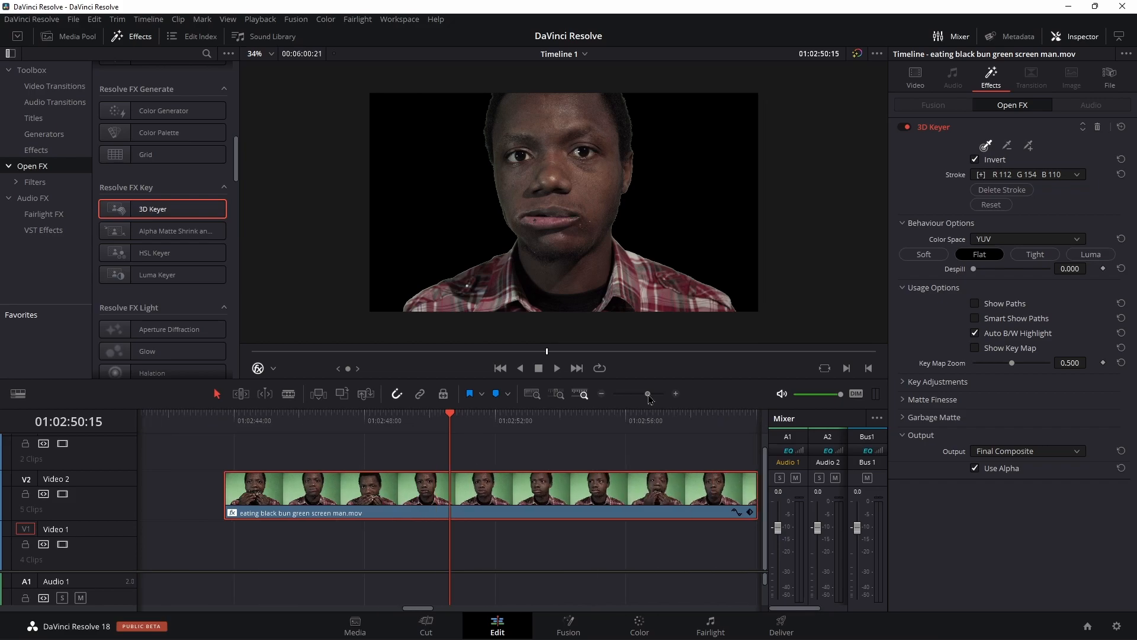
scroll(551, 262, "up", 3)
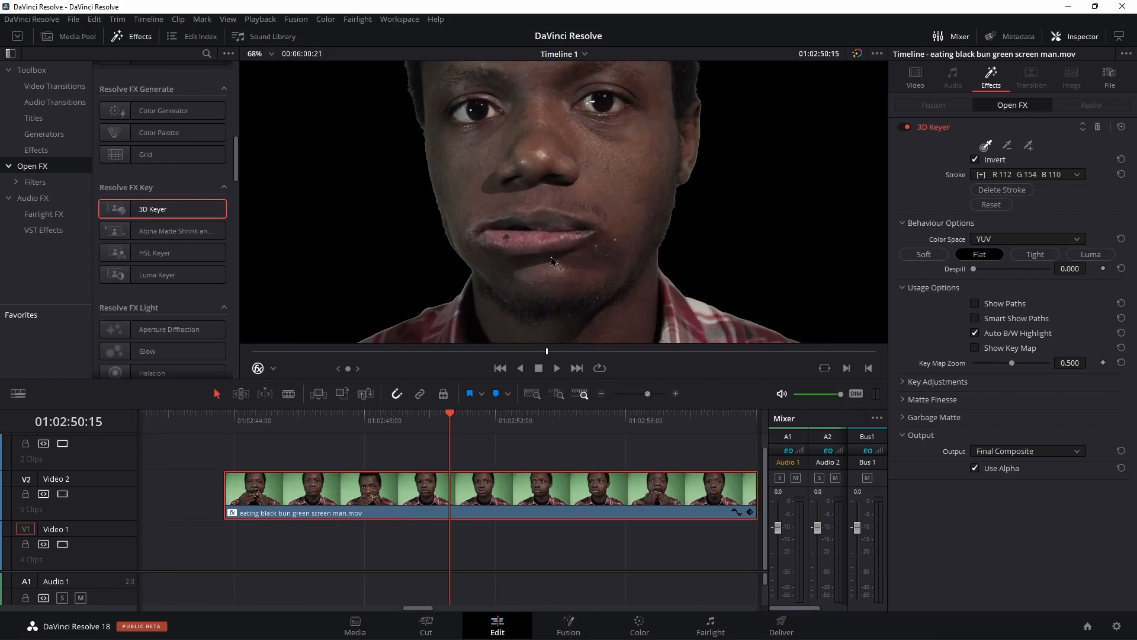
scroll(490, 280, "down", 4)
scroll(526, 263, "up", 1)
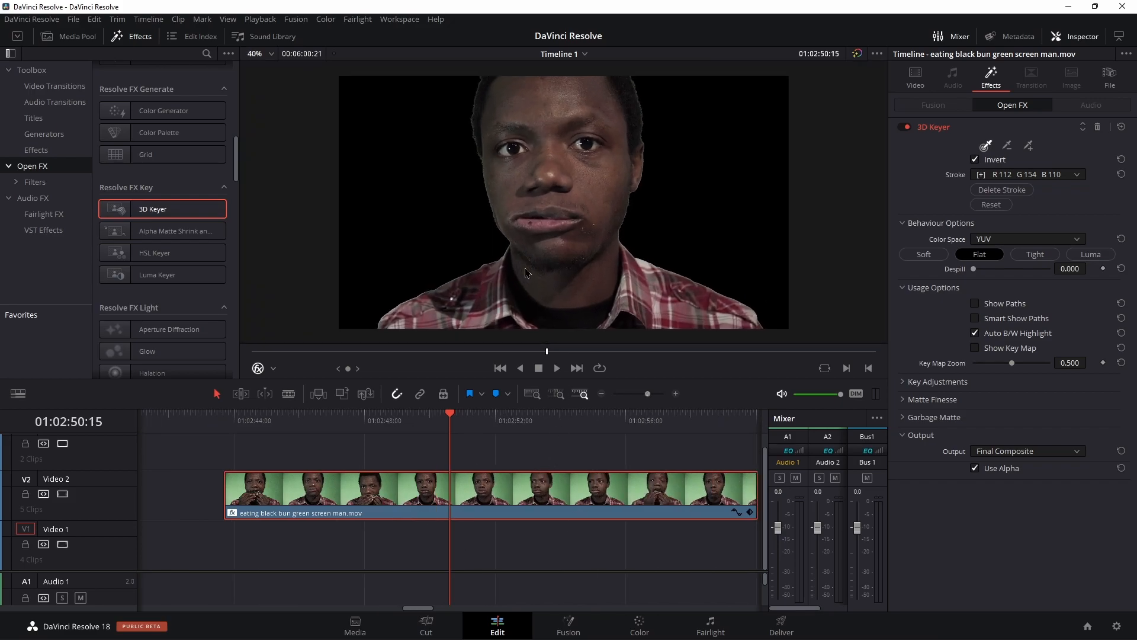
left_click_drag(452, 429, 502, 429)
scroll(584, 220, "up", 5)
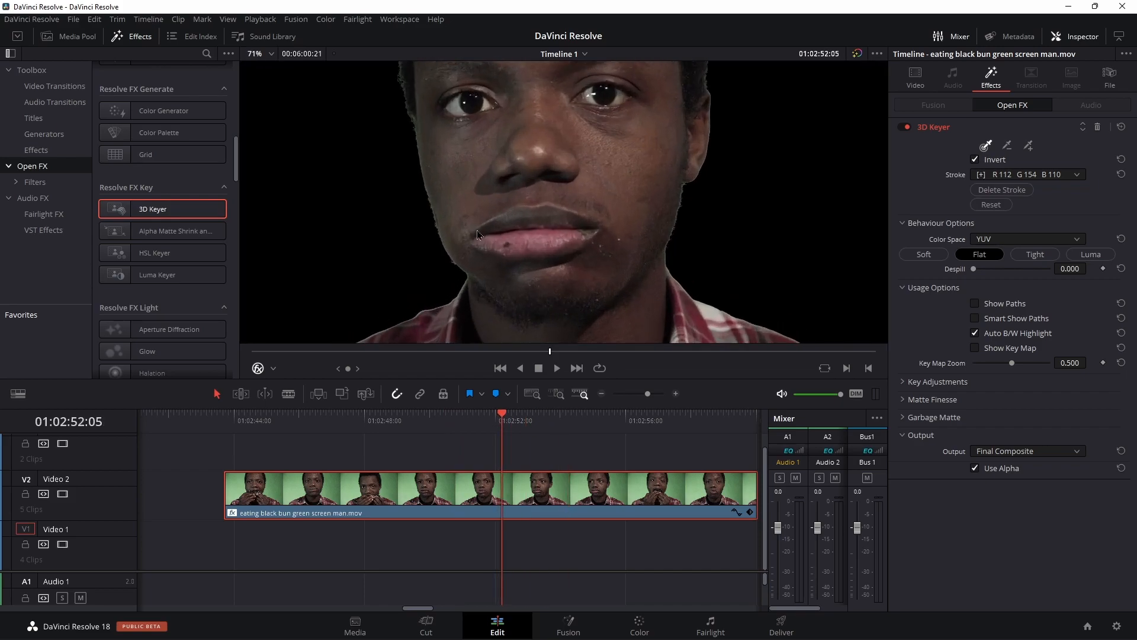
scroll(584, 220, "down", 3)
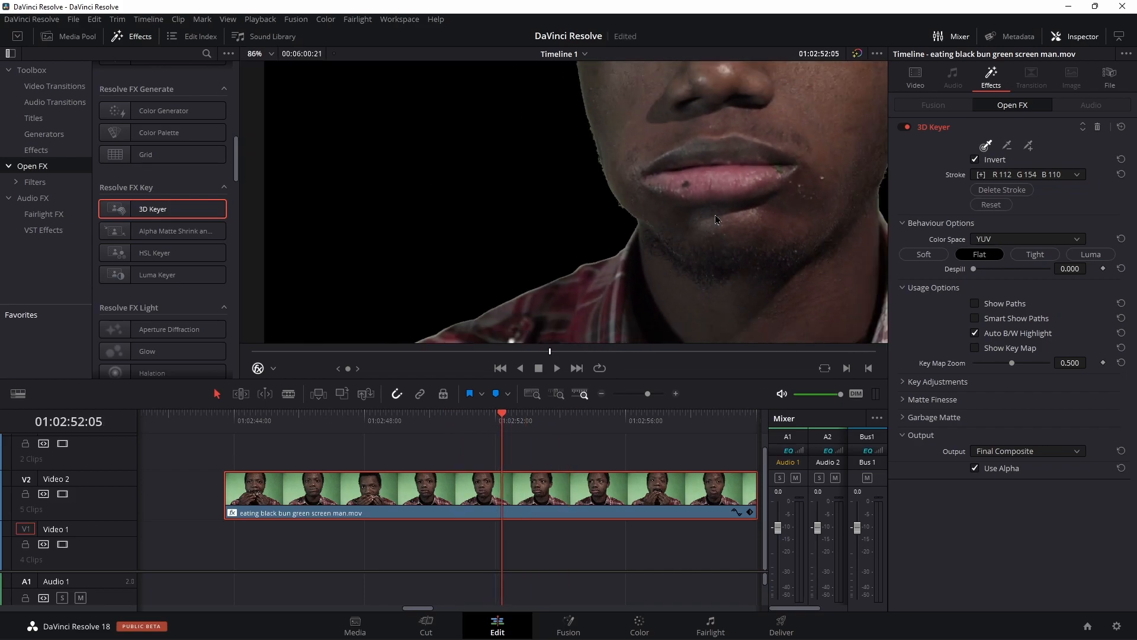
Set the 3D Keyer's Despill to 0.790 while checking the edge of the man's shirt
left_click_drag(998, 275, 1015, 275)
scroll(624, 288, "up", 3)
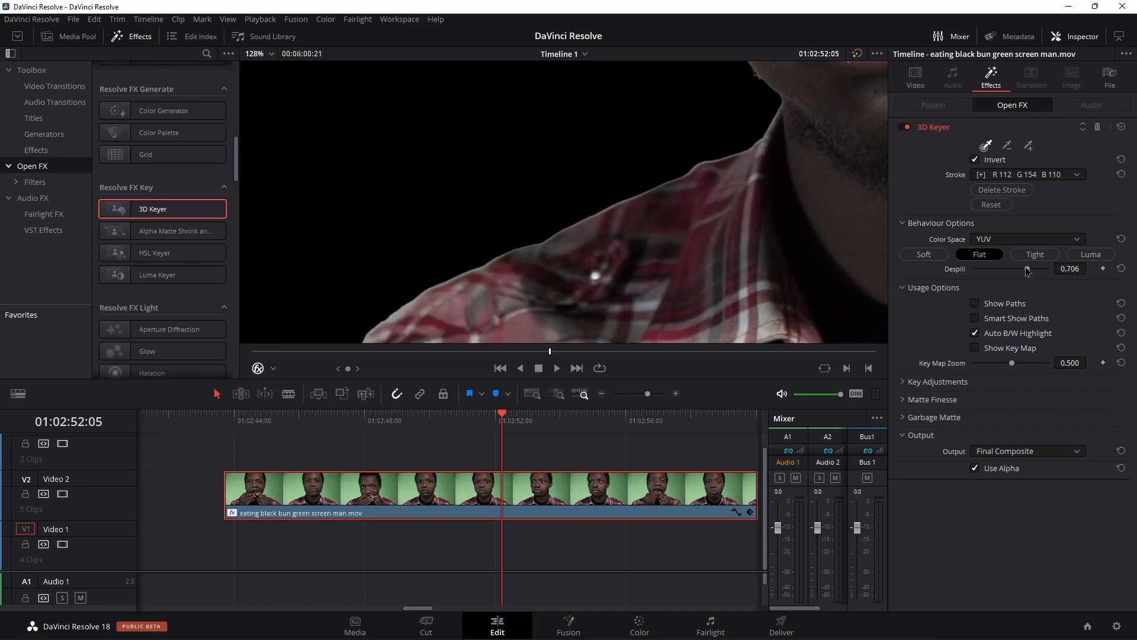
left_click_drag(1006, 275, 1031, 276)
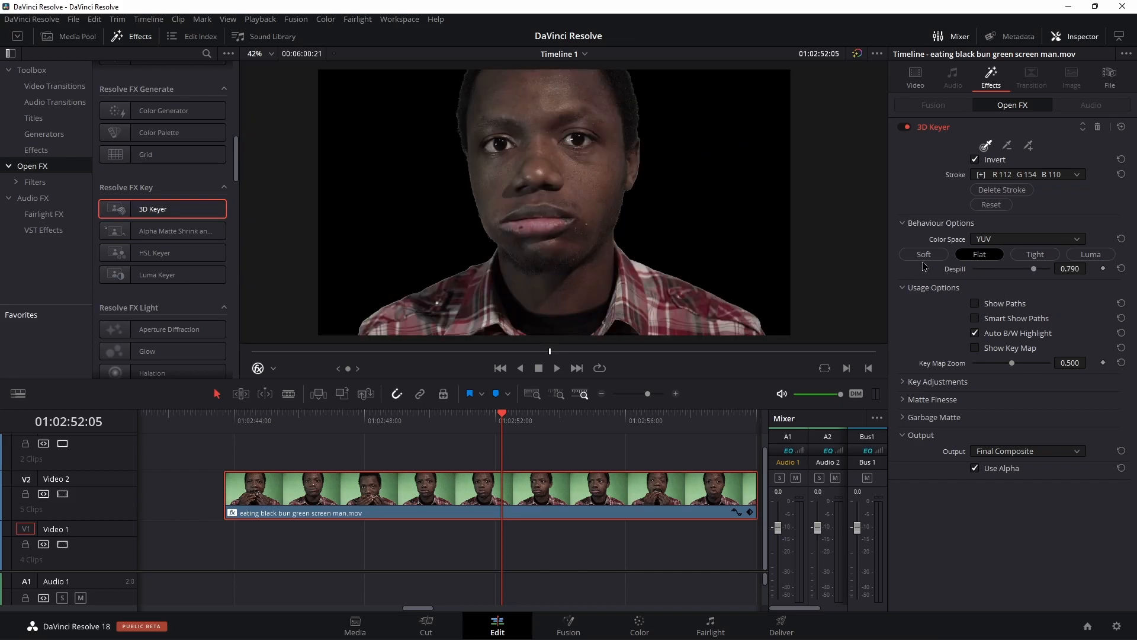
Try the Soft, Flat and Tight behaviours of the 3D Keyer and inspect the backdrop and edges with Tight
left_click(924, 255)
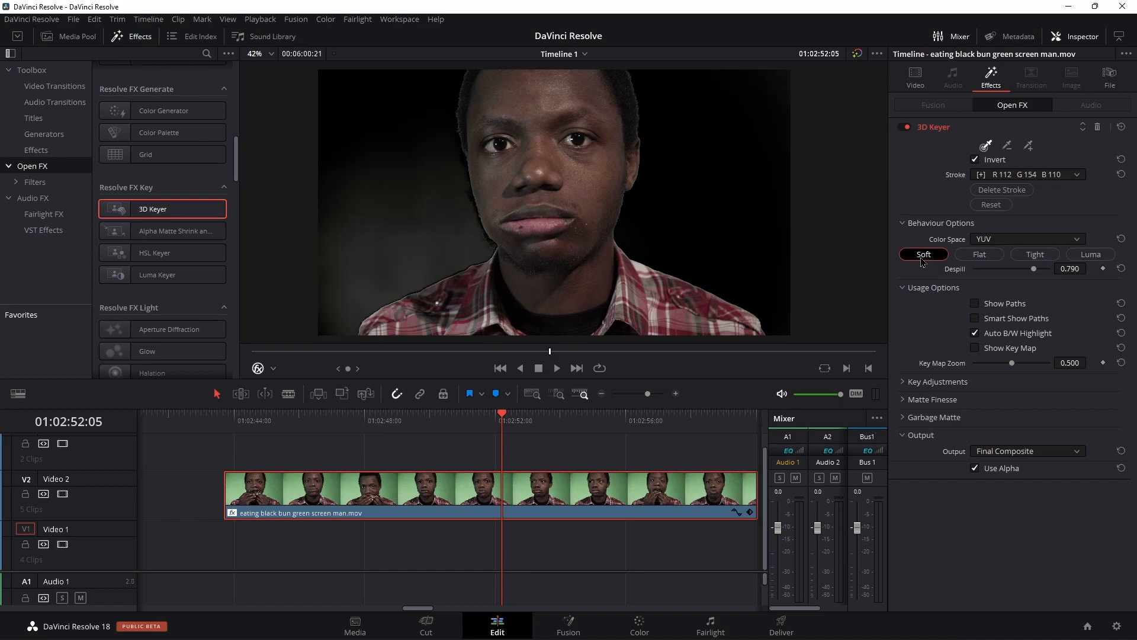
left_click(978, 257)
left_click(1035, 254)
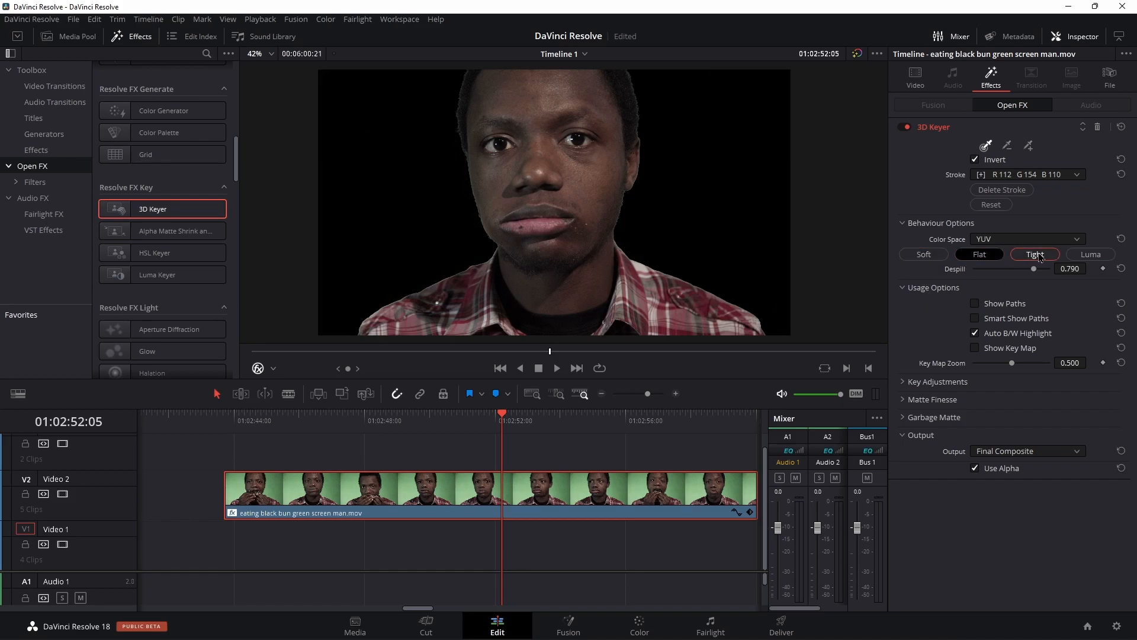
scroll(529, 244, "up", 2)
scroll(529, 244, "down", 1)
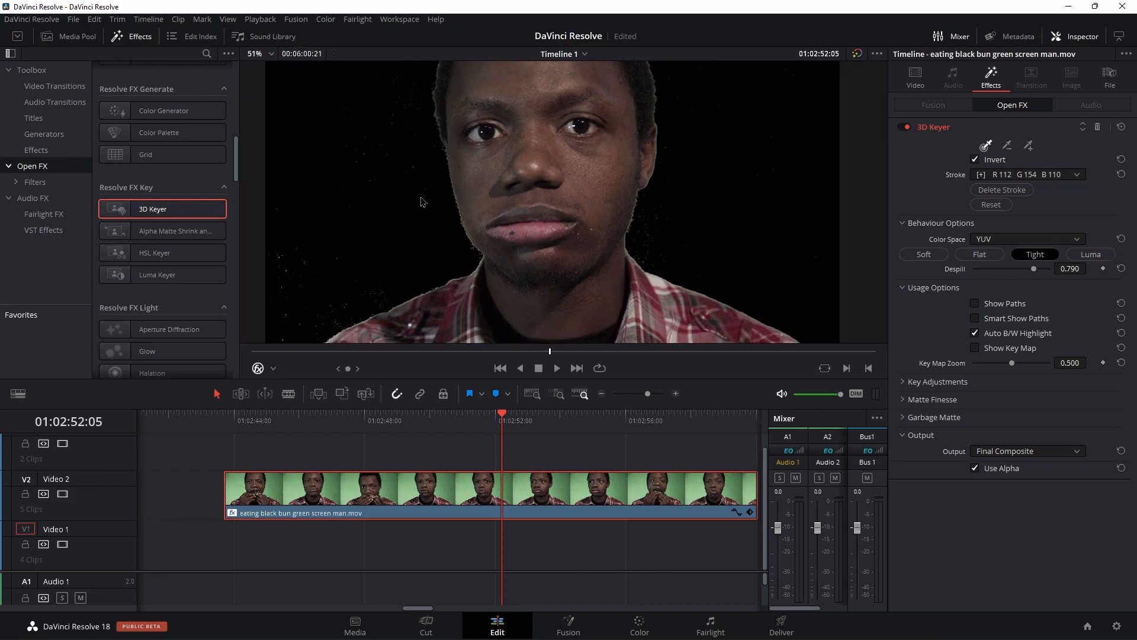
scroll(397, 202, "up", 3)
scroll(686, 211, "down", 4)
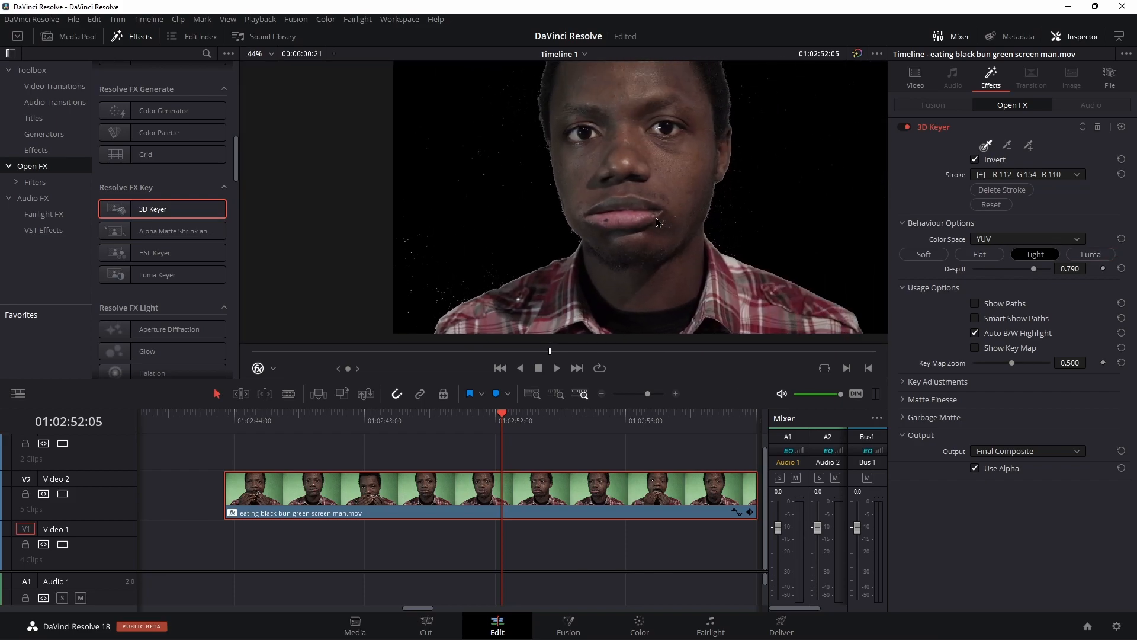
scroll(533, 252, "up", 3)
scroll(533, 251, "down", 2)
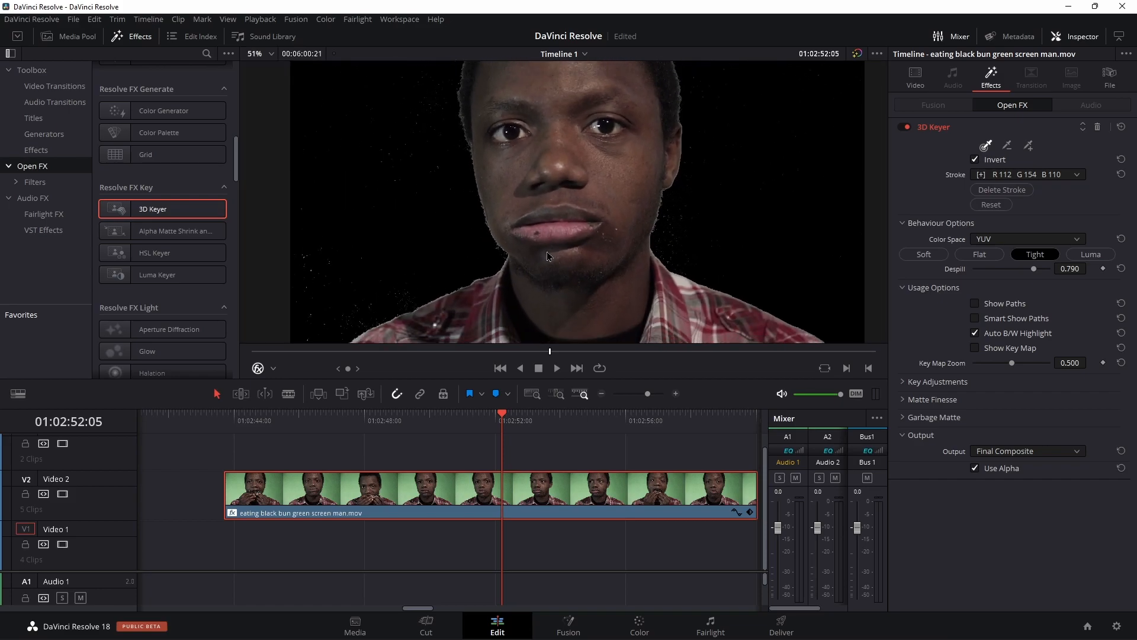
scroll(548, 256, "down", 2)
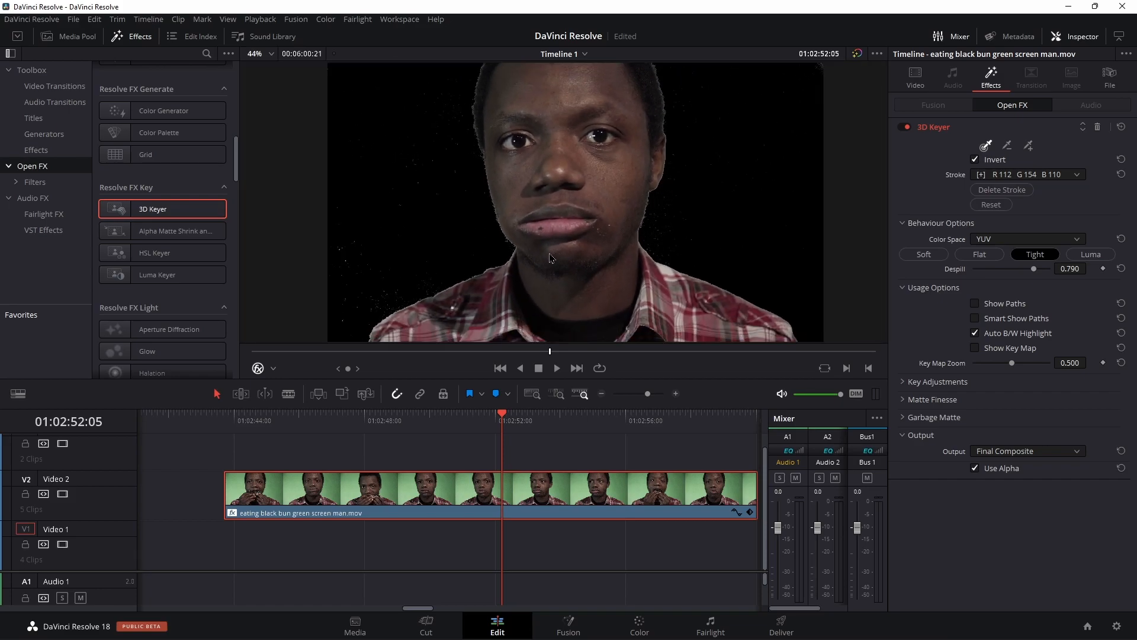
Expand the Matte Finesse settings and try a Clean Black value of 34.1
left_click(903, 405)
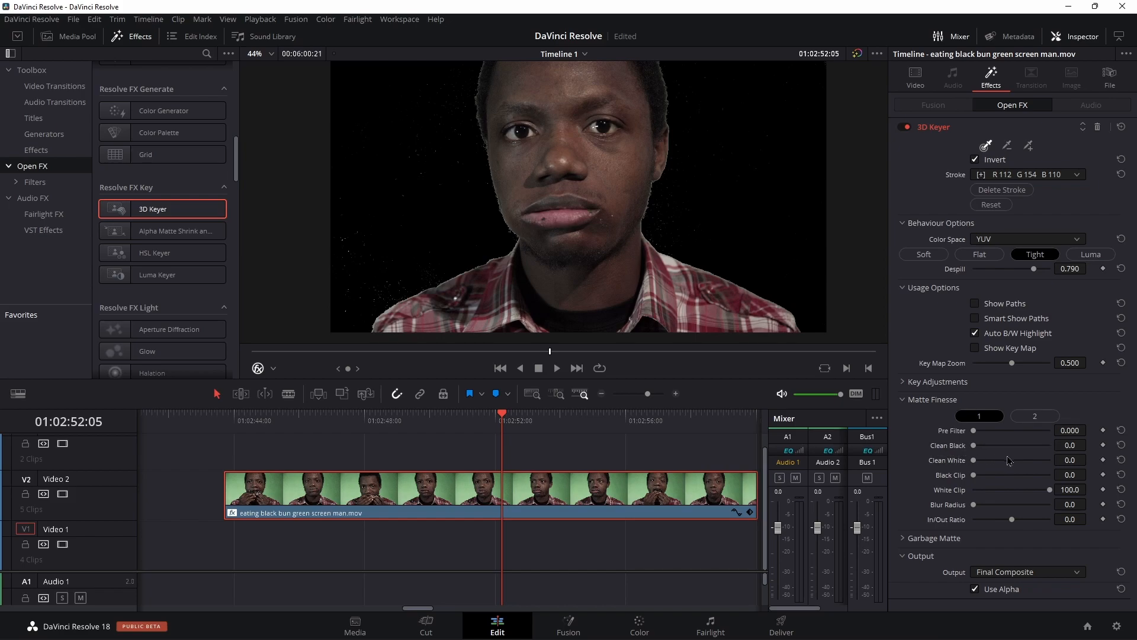
left_click_drag(974, 448, 987, 452)
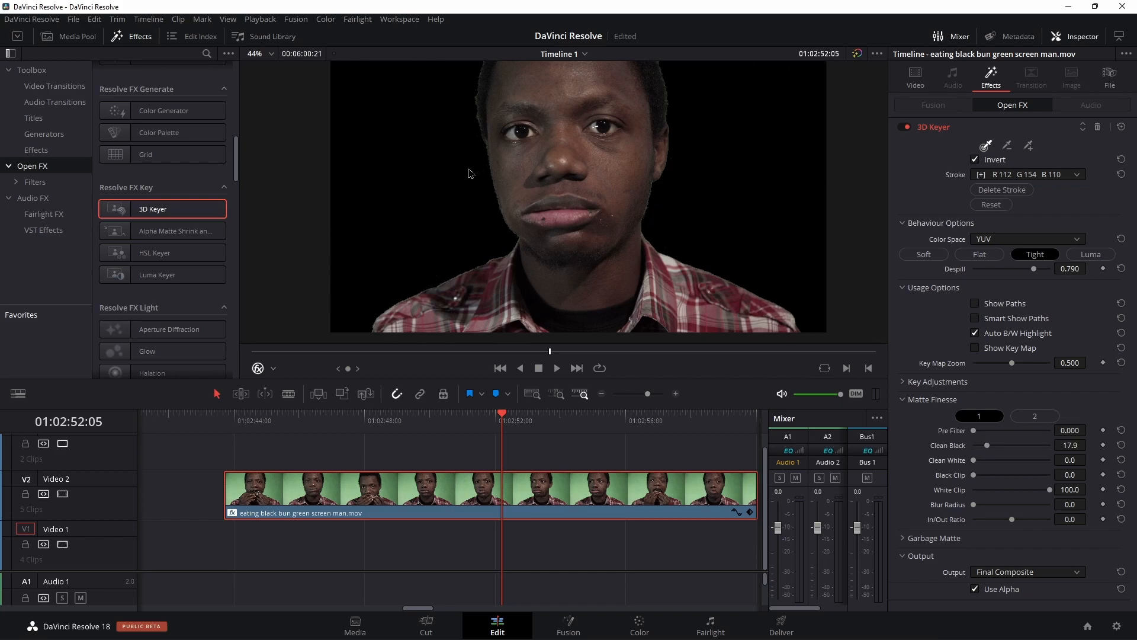
scroll(473, 171, "up", 2)
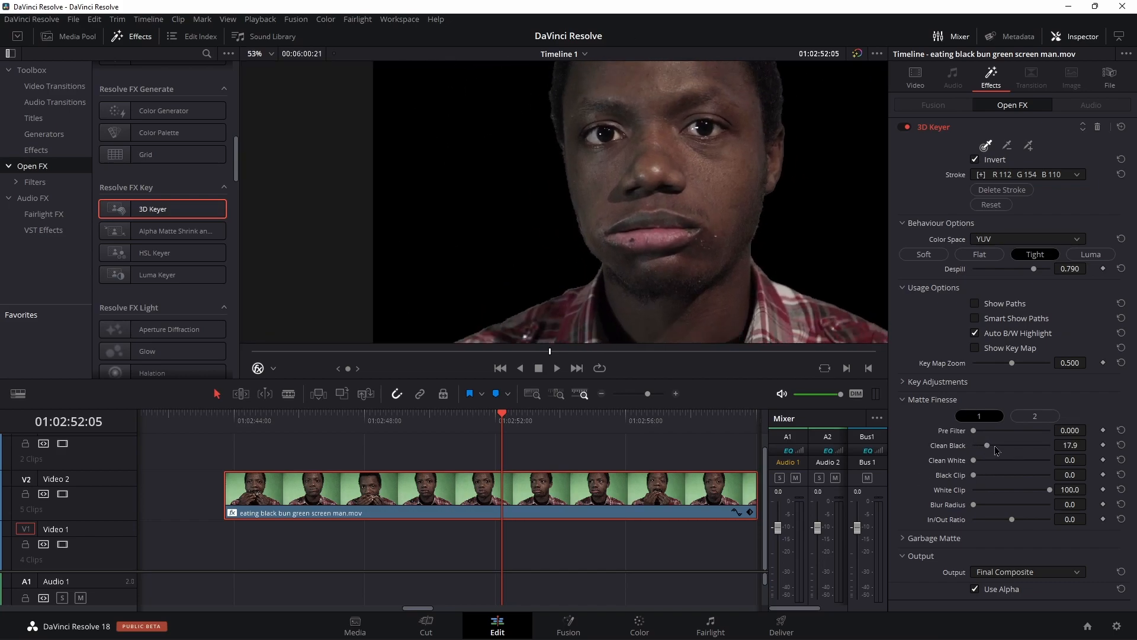
left_click_drag(996, 449, 1001, 450)
scroll(666, 217, "down", 3)
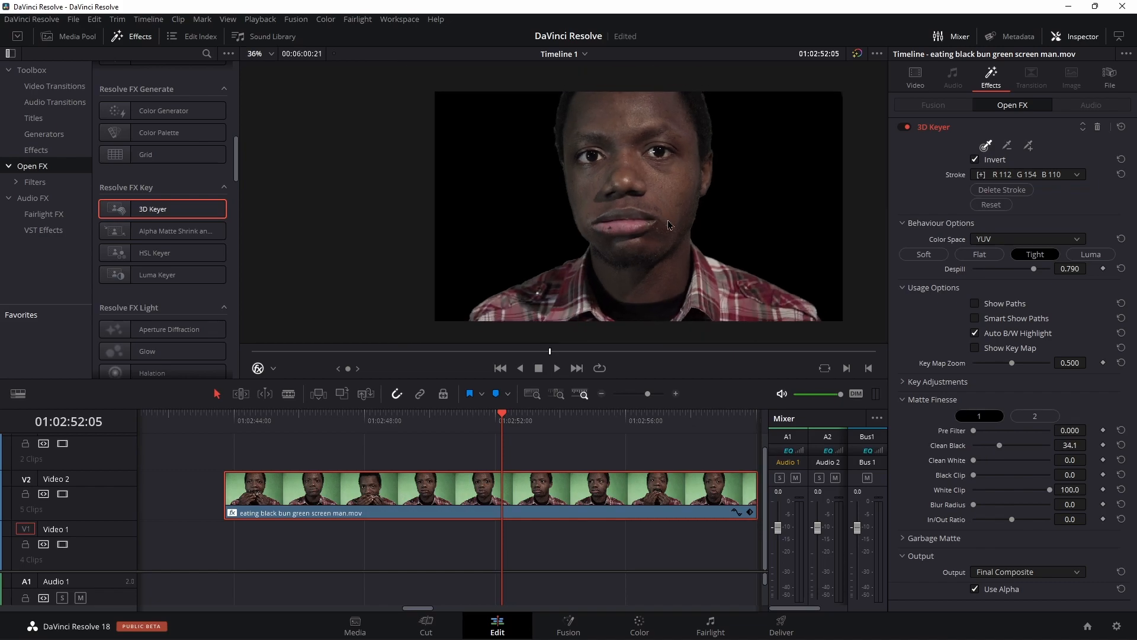
Try Clean White at 100.0 and inspect the outline around the man
scroll(650, 231, "down", 1)
left_click_drag(991, 464, 1050, 466)
scroll(745, 186, "up", 5)
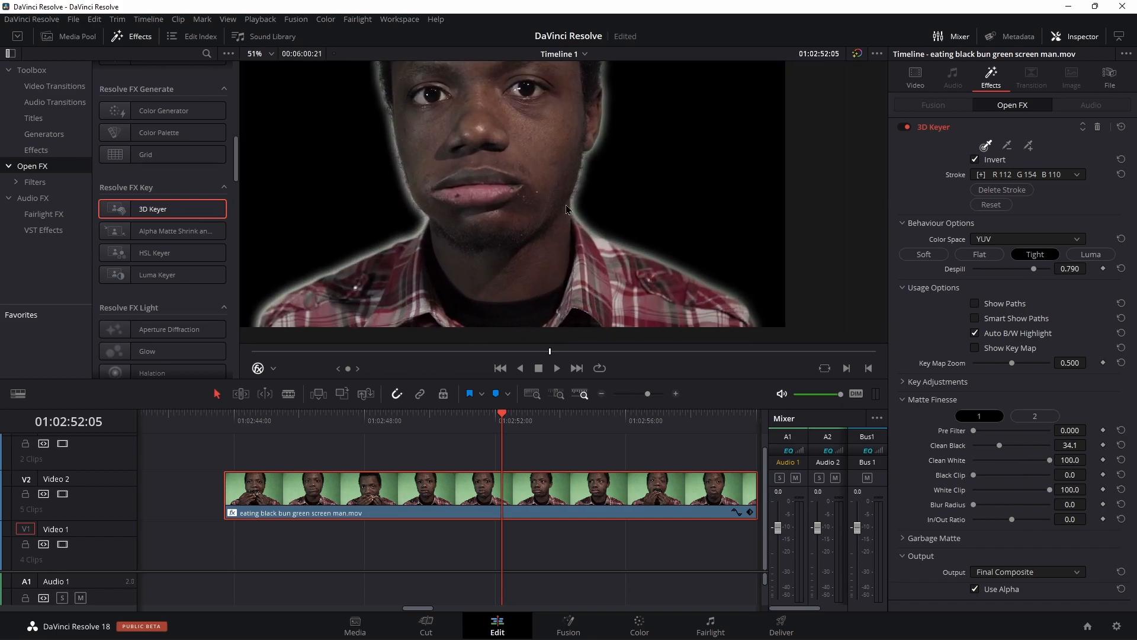
scroll(745, 187, "down", 5)
Return the key behaviour to Flat, with Clean Black and Clean White at 0.0 and Pre Filter at 0.200
left_click_drag(1051, 462, 958, 450)
left_click(1090, 254)
left_click(1034, 254)
left_click(980, 255)
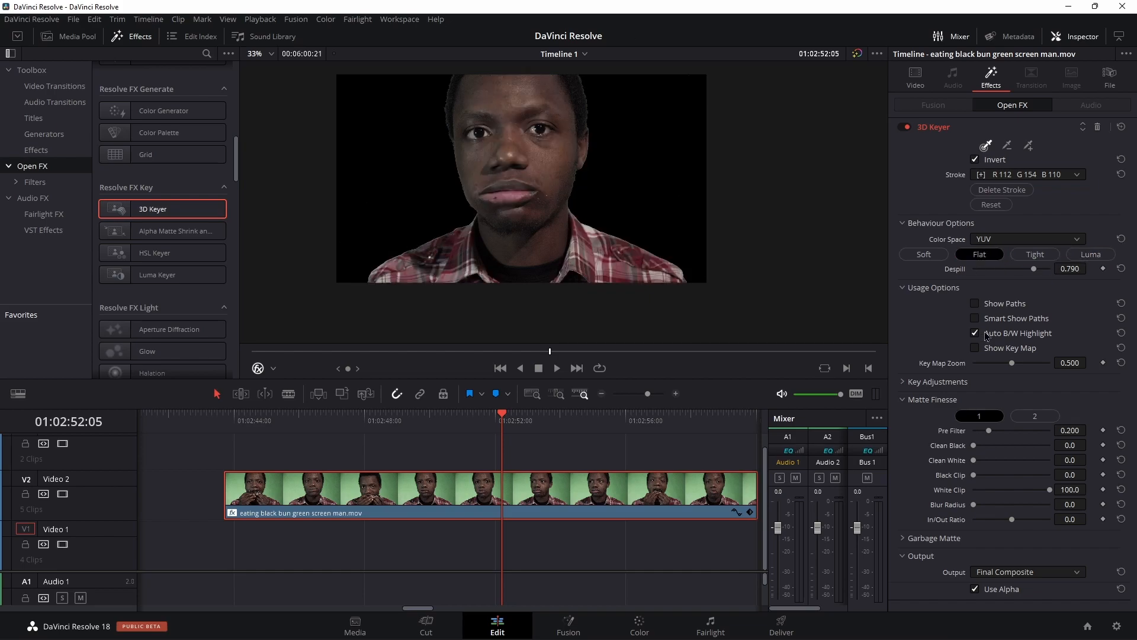
Try the HSP color space for the 3D Keyer and switch back to YUV
scroll(586, 208, "up", 3)
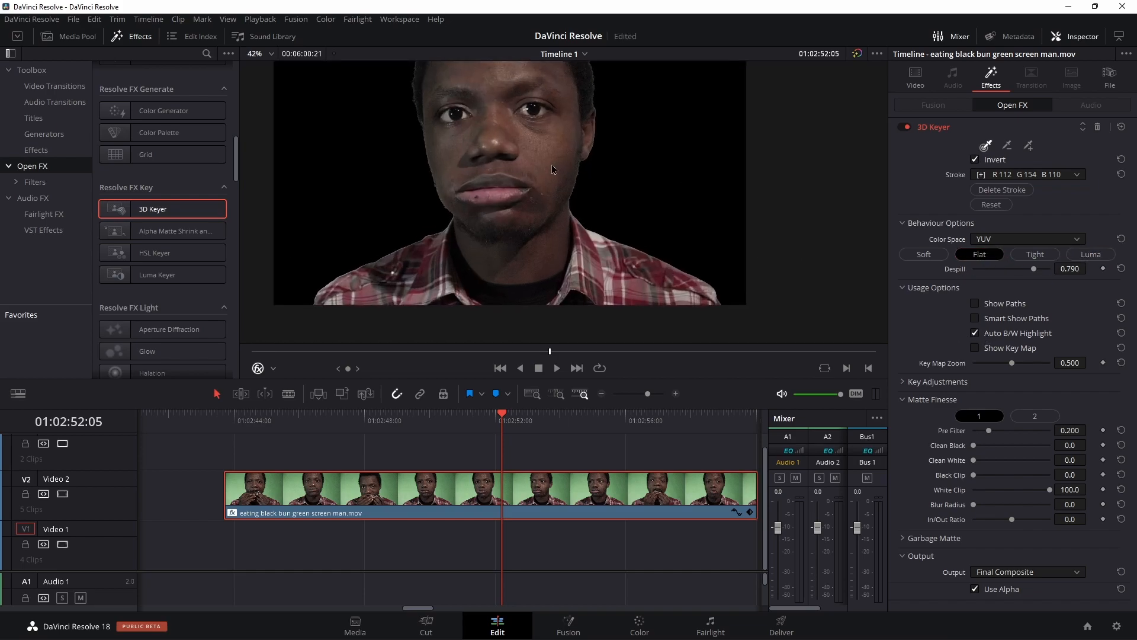
left_click(1001, 238)
left_click(989, 287)
left_click(1006, 239)
left_click(1002, 288)
left_click(1016, 241)
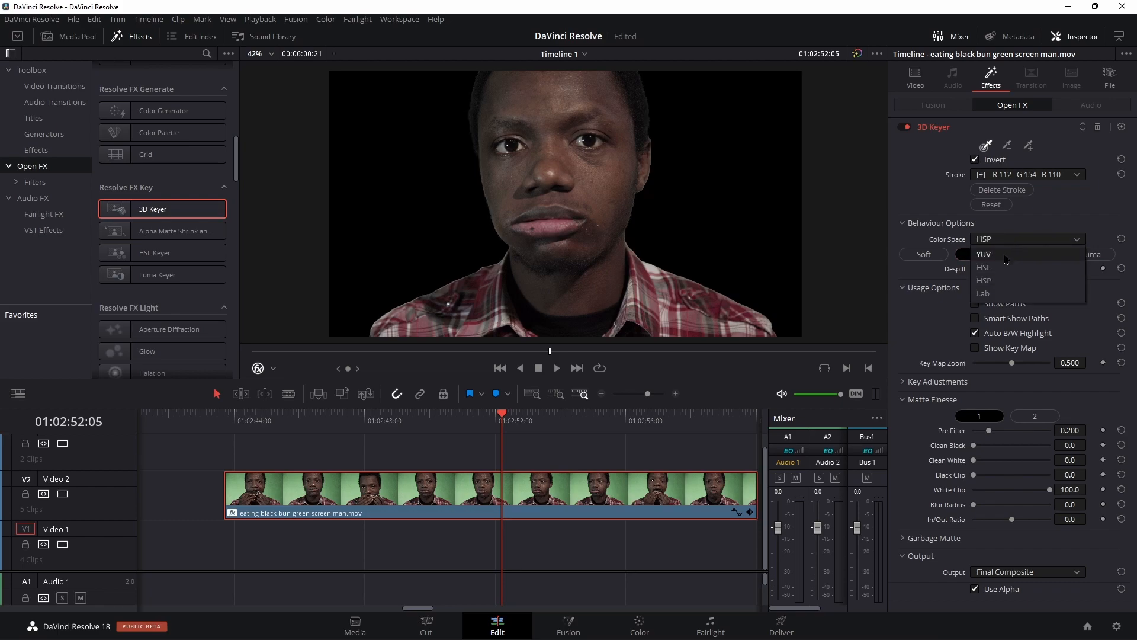
left_click(1007, 256)
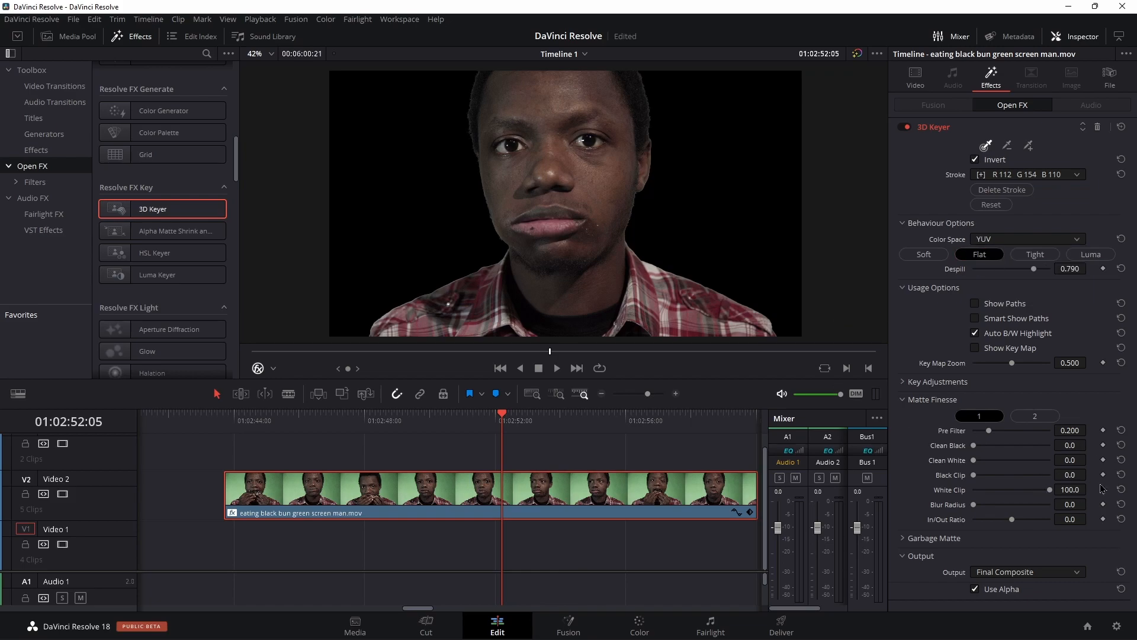
Place resturant.jpg from the media pool on Video 1 beneath the eating man clip, matching its length, and check the composite at 01:02:50:17
scroll(618, 207, "down", 1)
left_click_drag(647, 394, 643, 395)
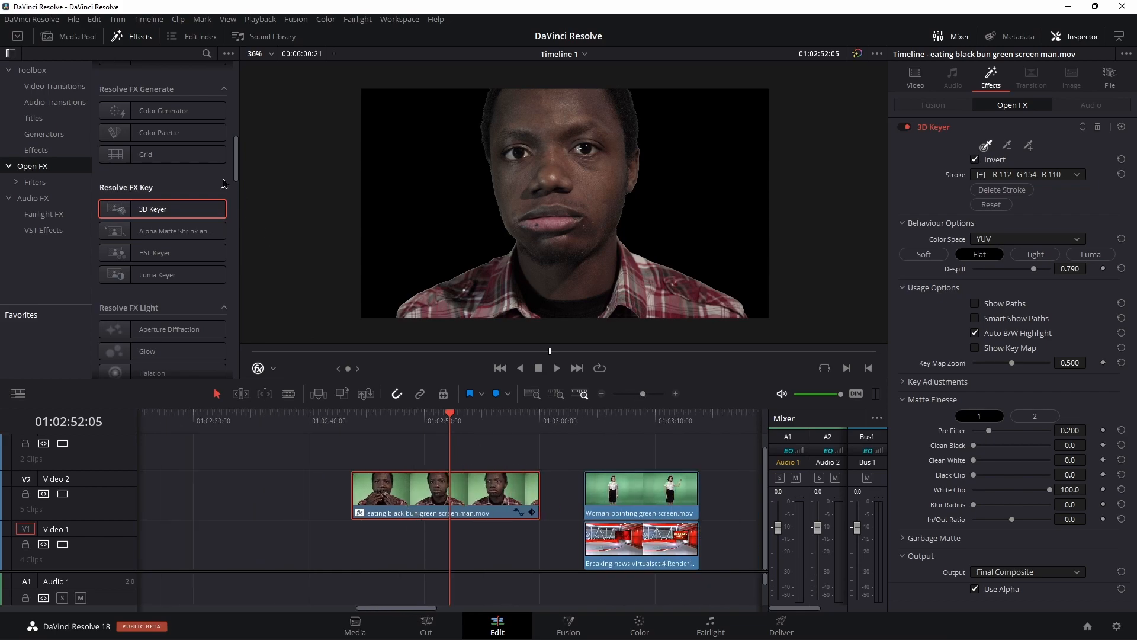
left_click(59, 36)
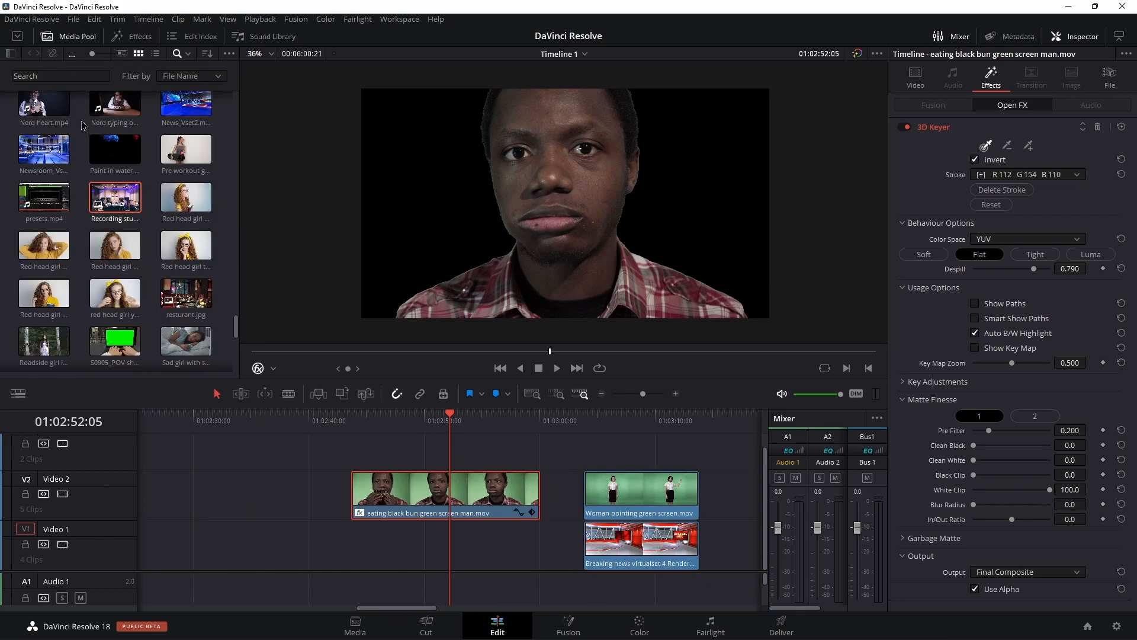
left_click_drag(186, 293, 530, 552)
left_click_drag(450, 418, 435, 421)
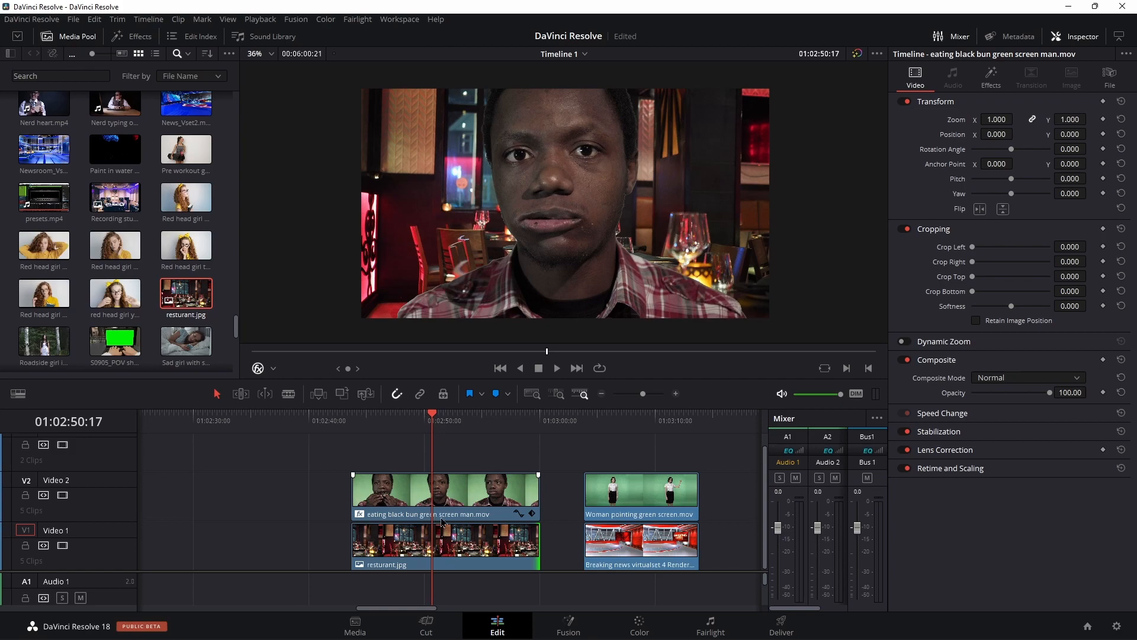
Try scaling the eating man clip down to a Zoom of 0.620 and reset it
left_click(460, 508)
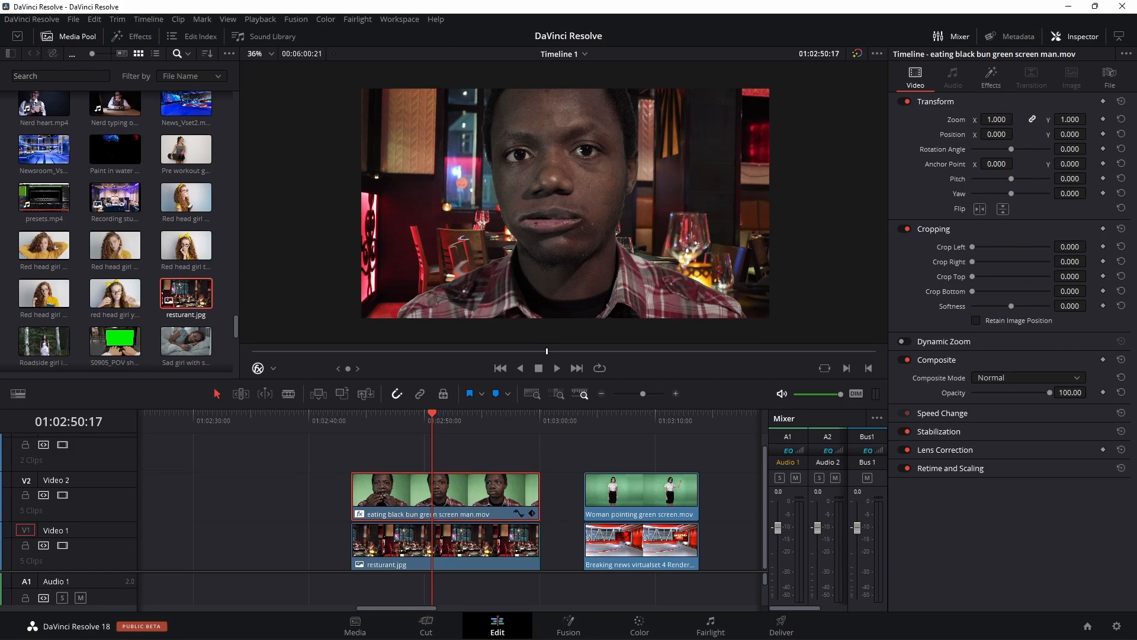
left_click_drag(996, 119, 1016, 119)
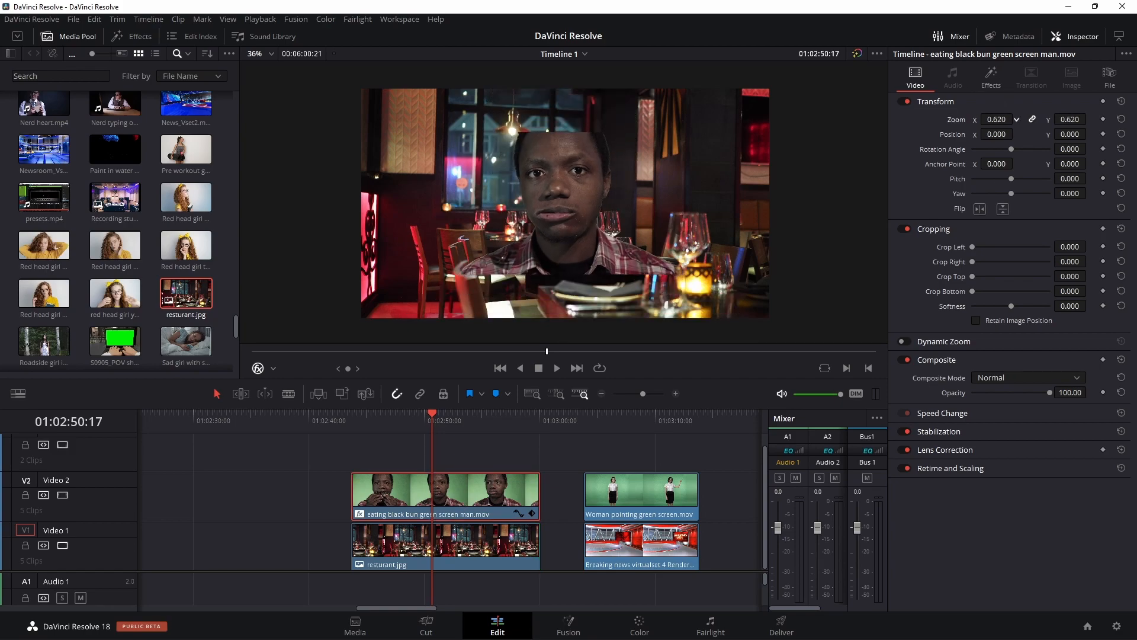
left_click(1122, 122)
Move the playhead back near the start of the eating man clip and view the composite full screen
scroll(623, 248, "up", 2)
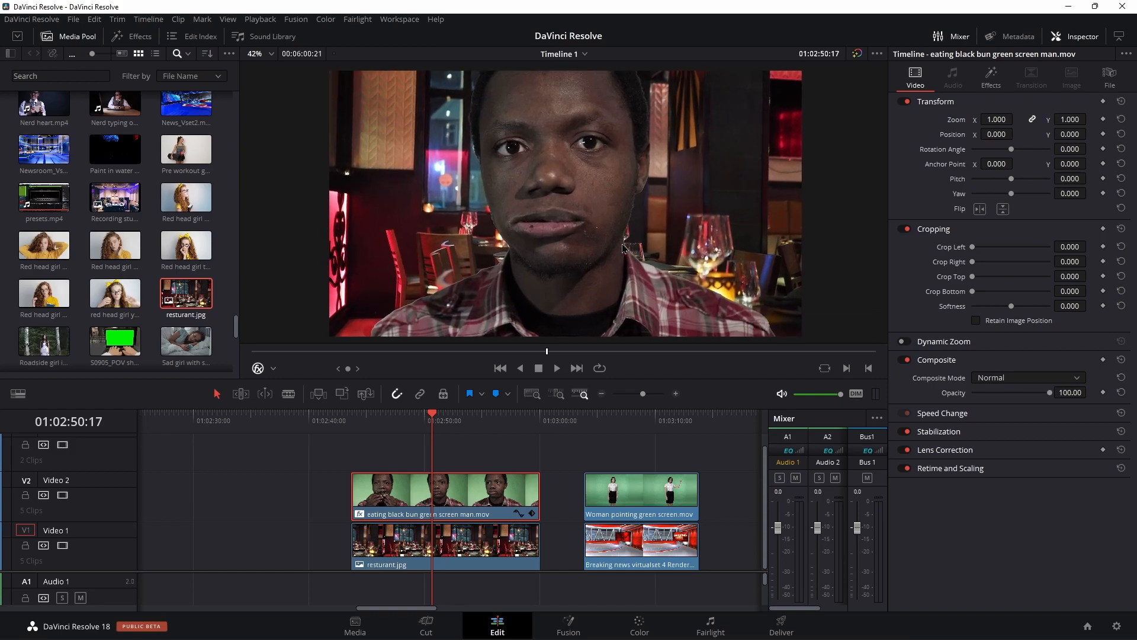
left_click_drag(397, 421, 381, 421)
key("ctrl+f")
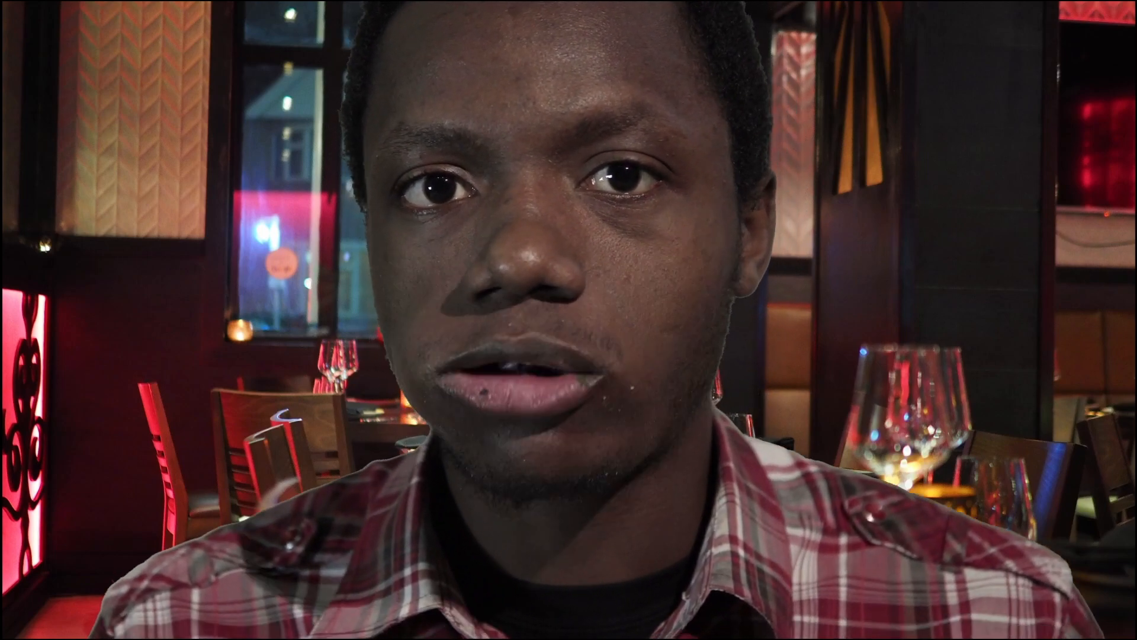
Turn off Invert in the eating man clip's 3D Keyer and play the composite full screen
key("Escape")
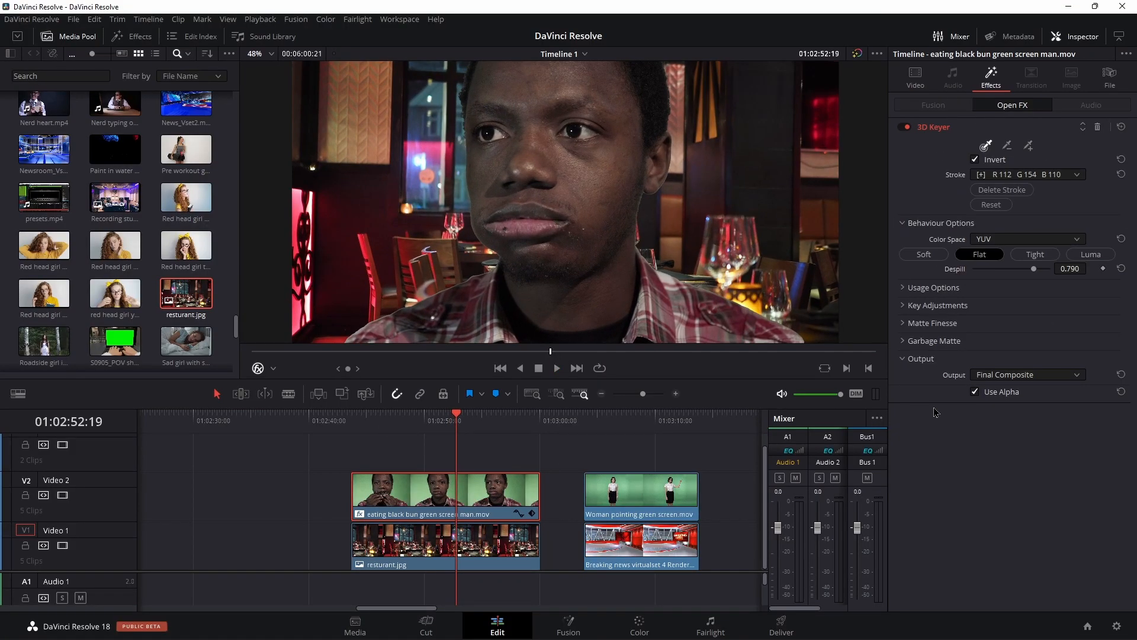
left_click(975, 160)
scroll(595, 190, "down", 3)
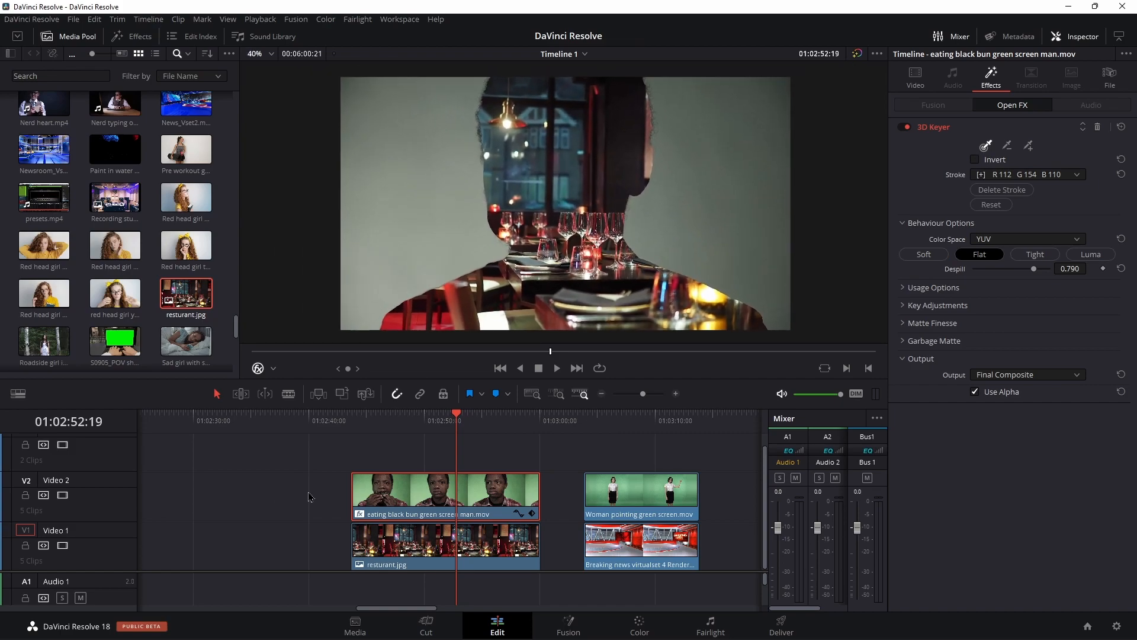
left_click_drag(414, 429, 377, 427)
key("ctrl+f")
key("space")
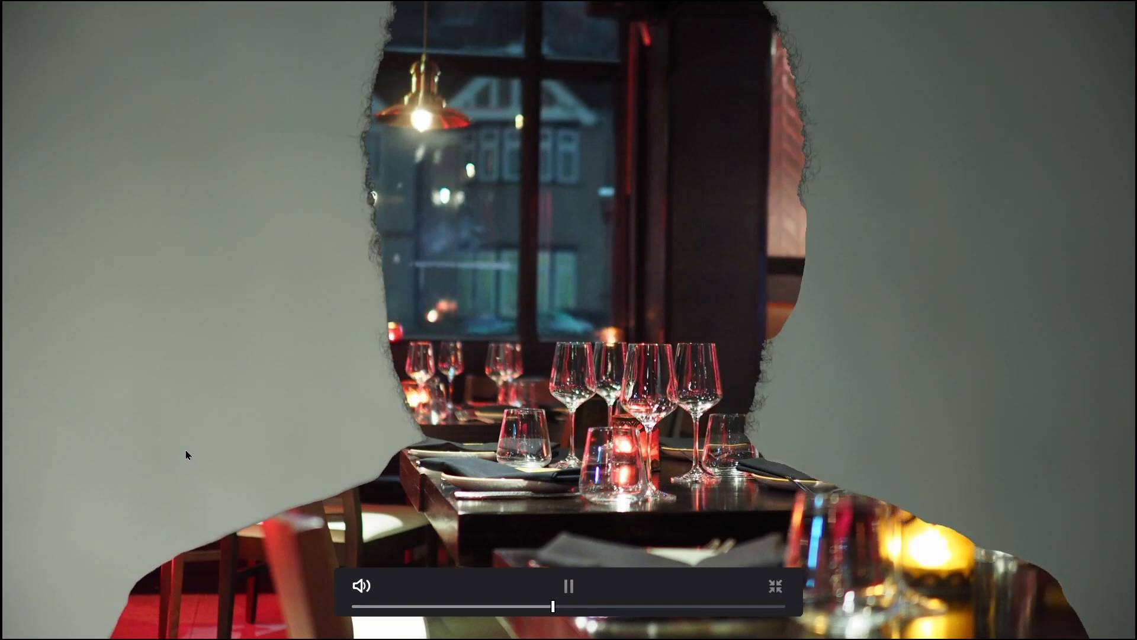
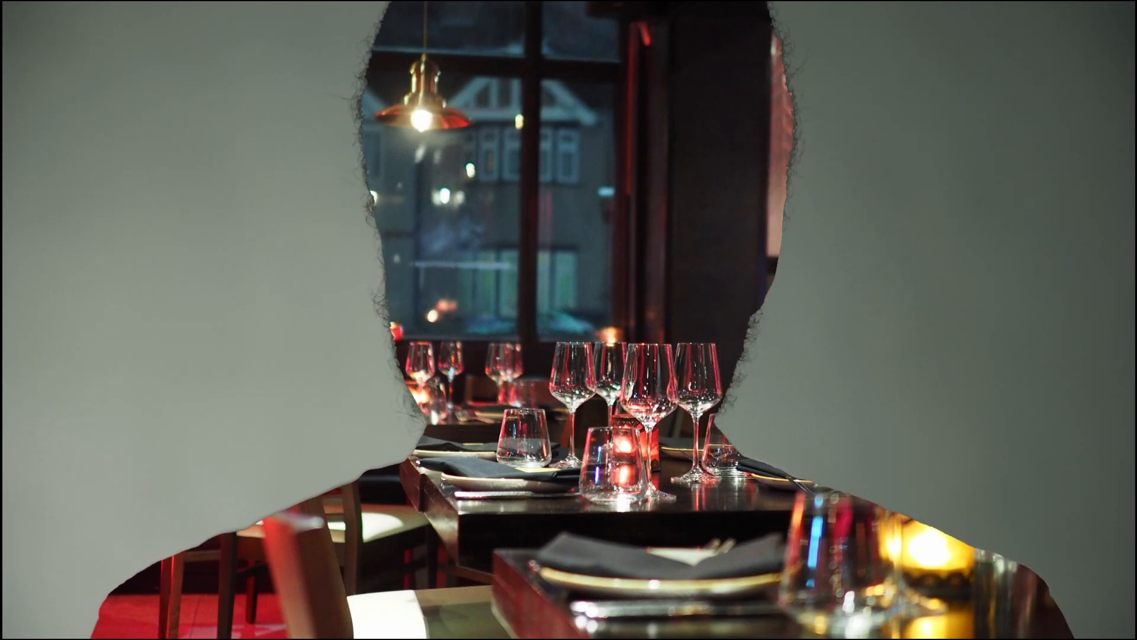
key("Escape")
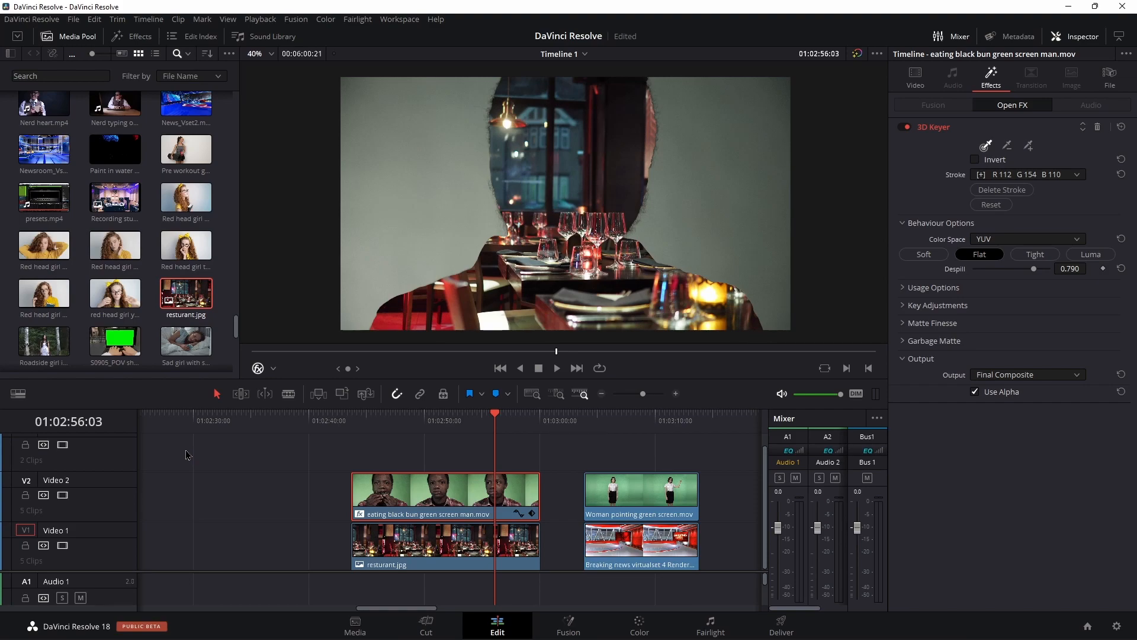
left_click_drag(495, 420, 435, 420)
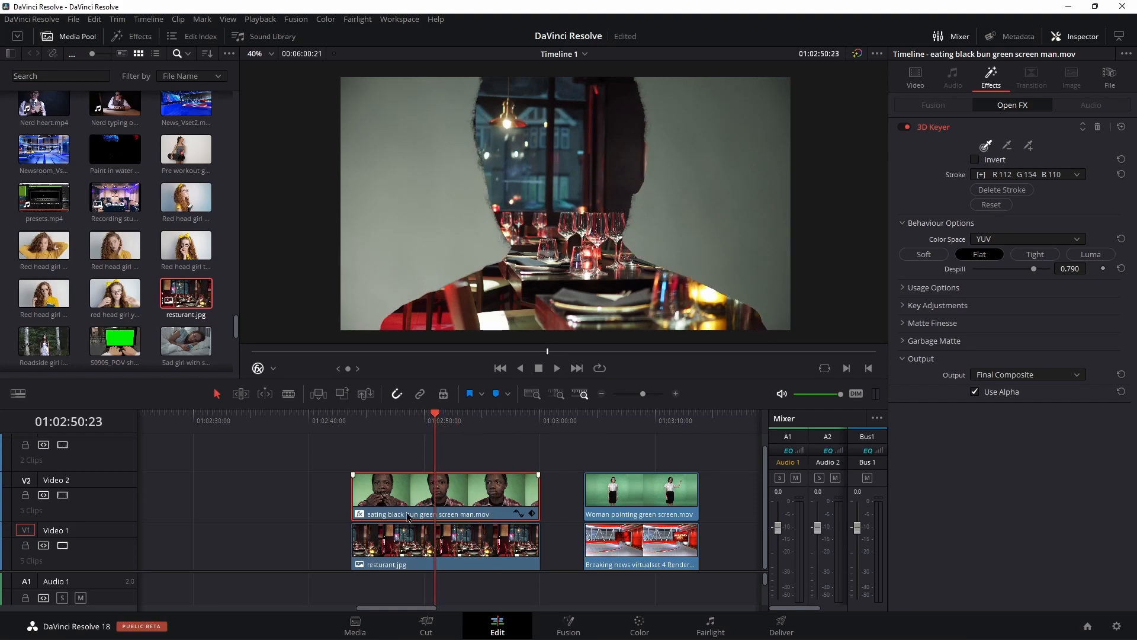
Apply the 3D Keyer effect to the Screaming girl orange background clip on Video 1
scroll(413, 519, "right", 5)
scroll(159, 275, "down", 5)
left_click_drag(43, 184, 536, 533)
left_click(141, 36)
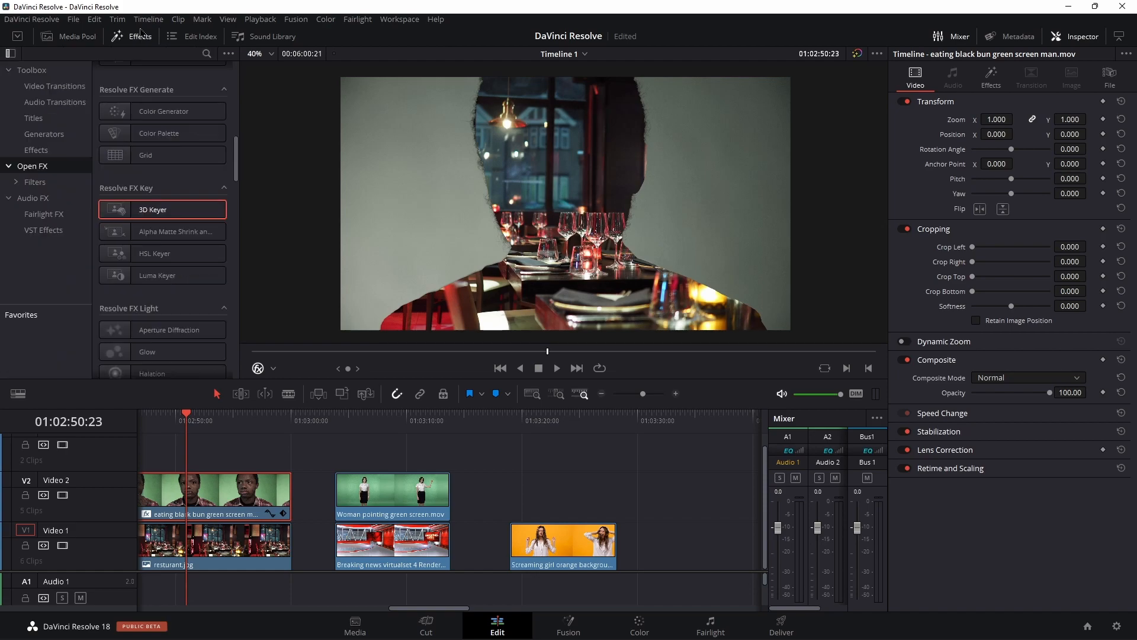
left_click_drag(153, 209, 569, 557)
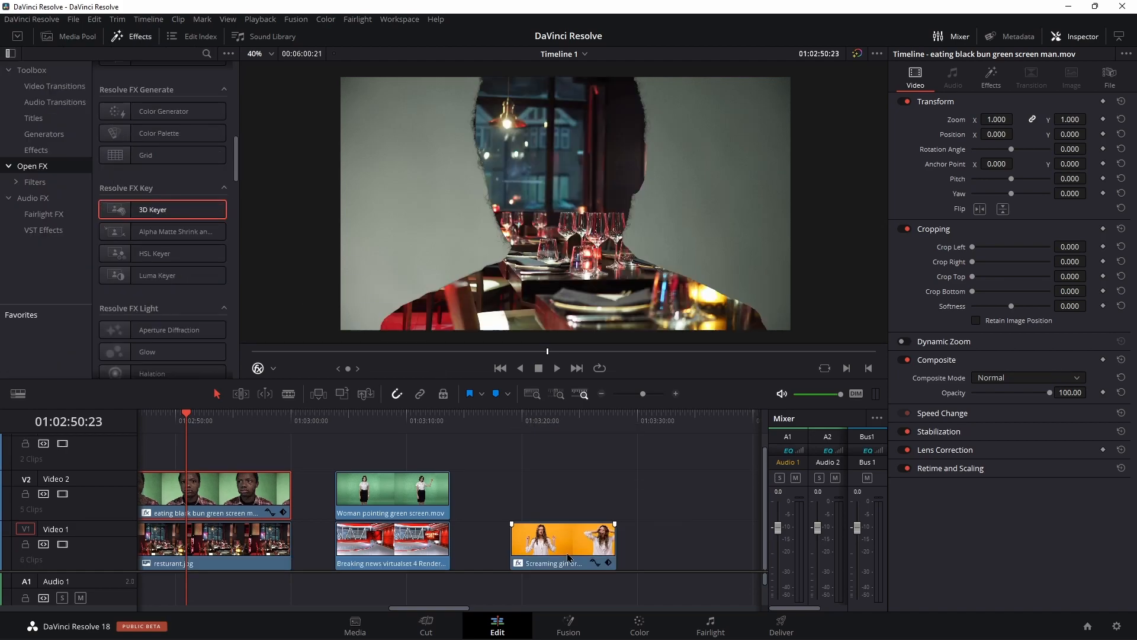
At 01:03:22:15, key out the Screaming girl clip's orange background with a long 3D Keyer stroke beside the girl
left_click(567, 563)
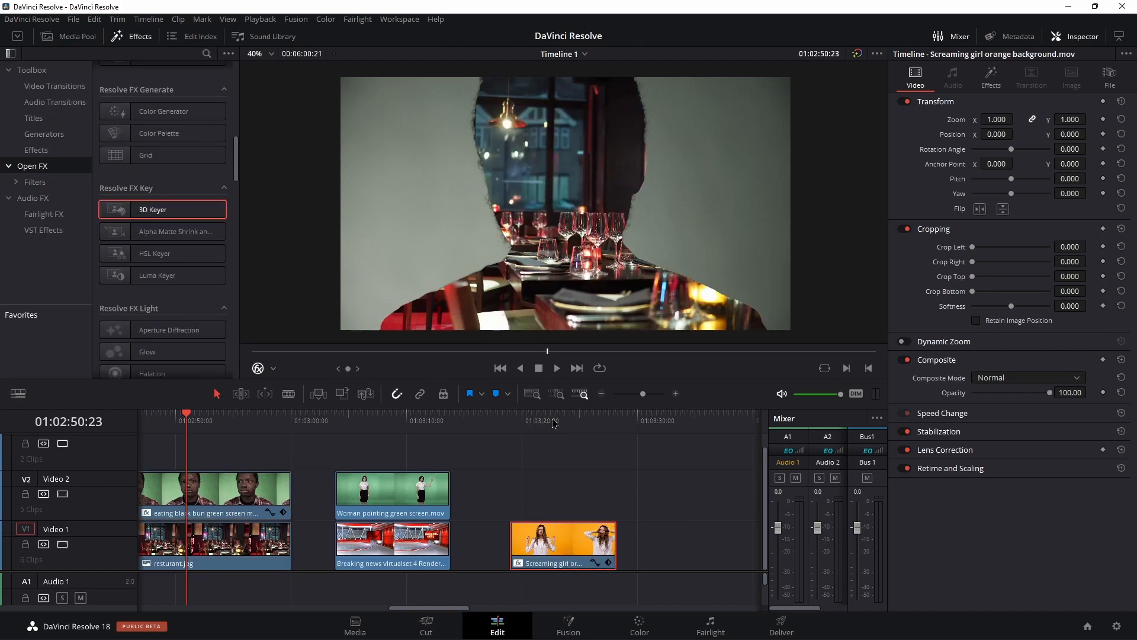
left_click(552, 422)
left_click(991, 77)
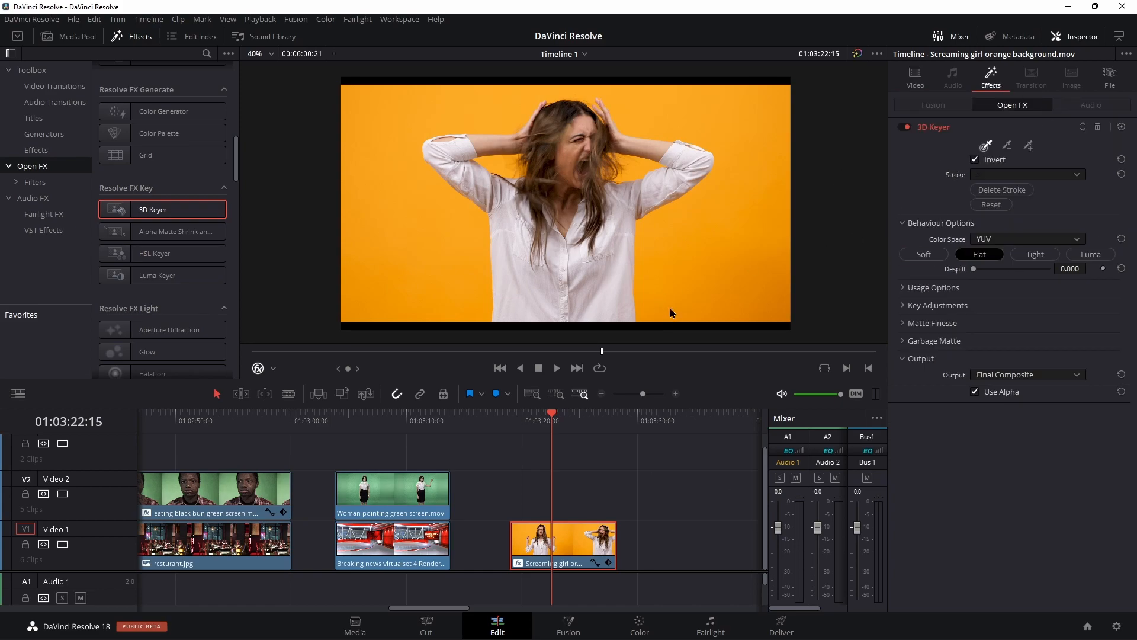
mouse_move(651, 317)
left_mouse_down()
mouse_move(766, 314)
mouse_move(718, 241)
mouse_move(688, 239)
mouse_move(734, 201)
mouse_move(736, 127)
mouse_move(690, 98)
mouse_move(627, 91)
mouse_move(720, 154)
mouse_move(782, 323)
left_mouse_up()
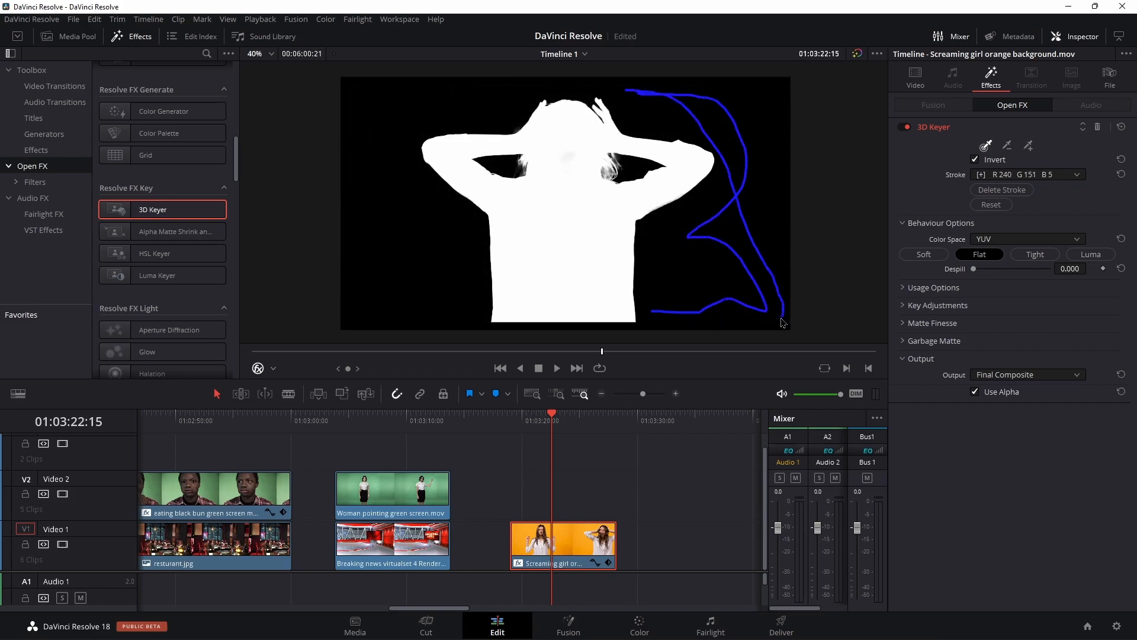
Move the Screaming girl clip up to Video 2 and place Yummy donut.mov beneath it on Video 1, adjusting the donut's vertical position
left_click_drag(601, 467, 548, 461)
left_click_drag(570, 531, 570, 516)
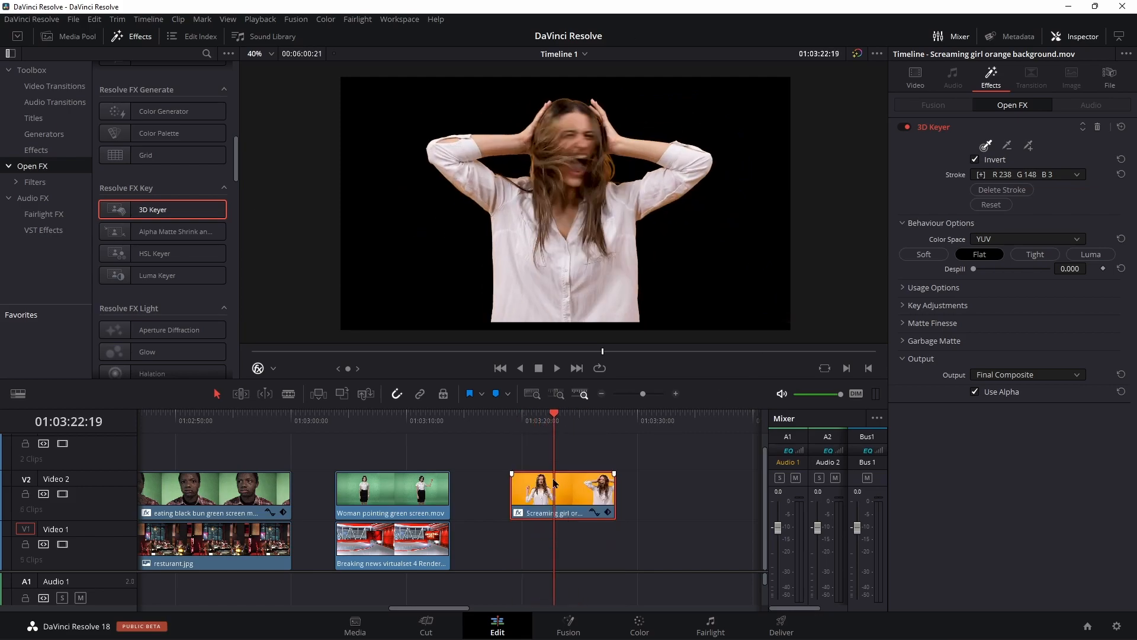
left_click(77, 36)
scroll(171, 255, "down", 3)
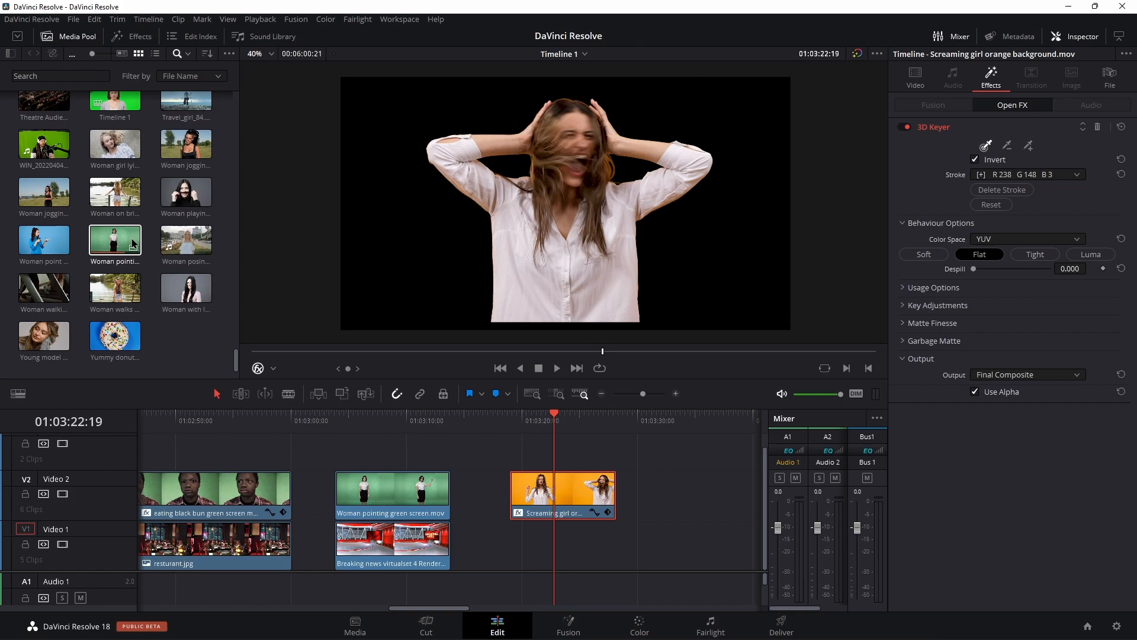
left_click_drag(114, 336, 513, 572)
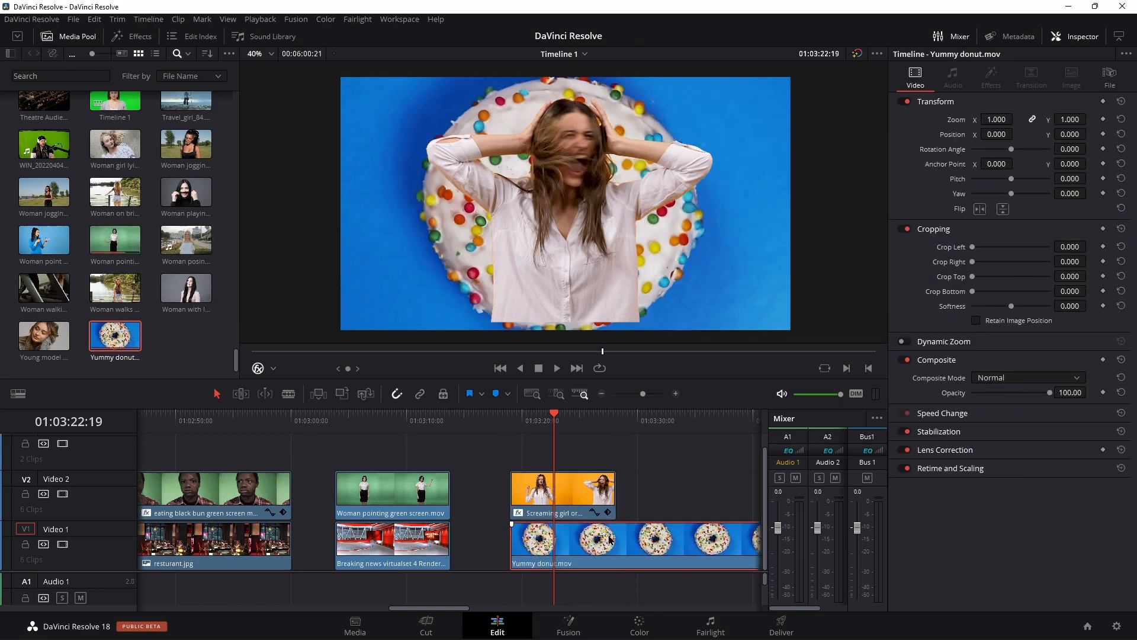
left_click_drag(1068, 134, 1048, 135)
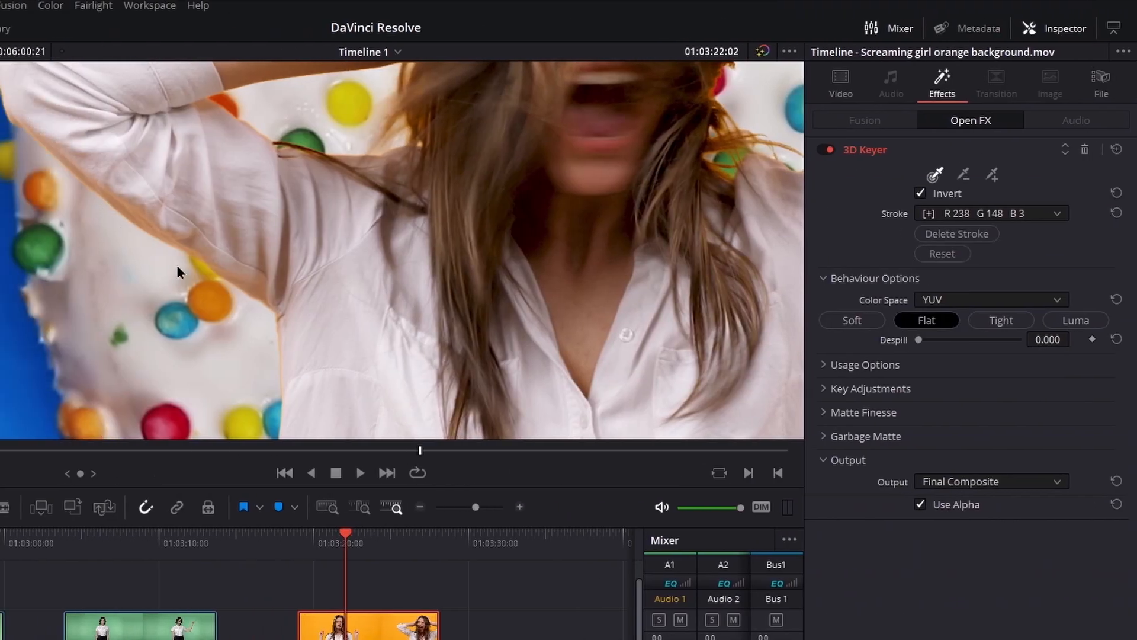
Try a Despill of 0.744 on the Screaming girl clip, settle on 0.333, and toggle the 3D Keyer to compare
left_click_drag(923, 345, 996, 349)
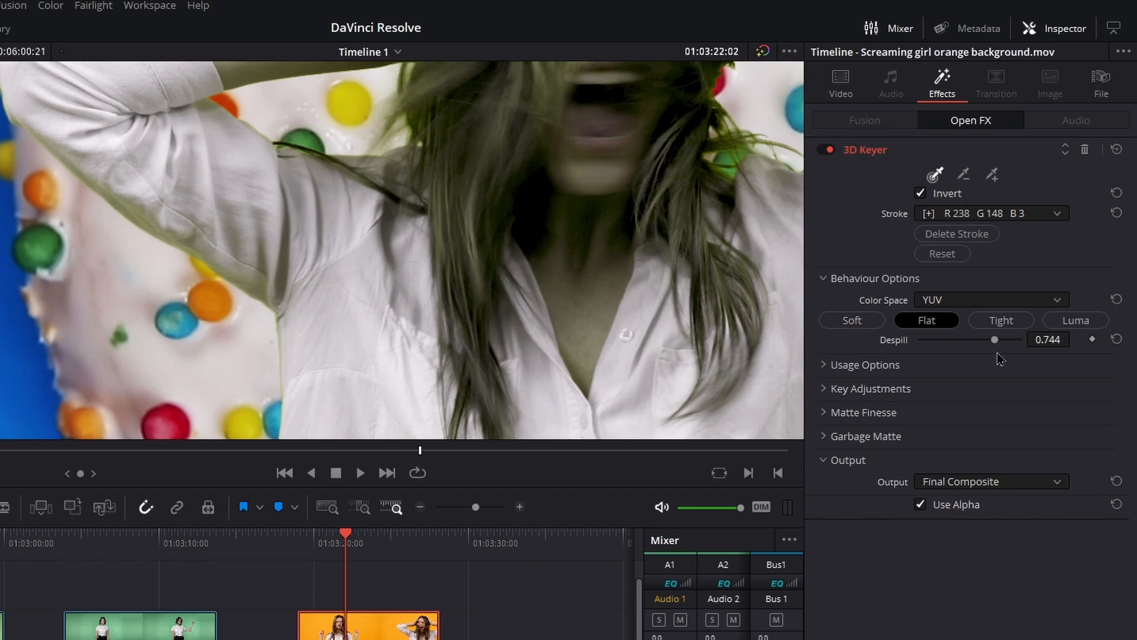
left_click_drag(995, 350, 952, 350)
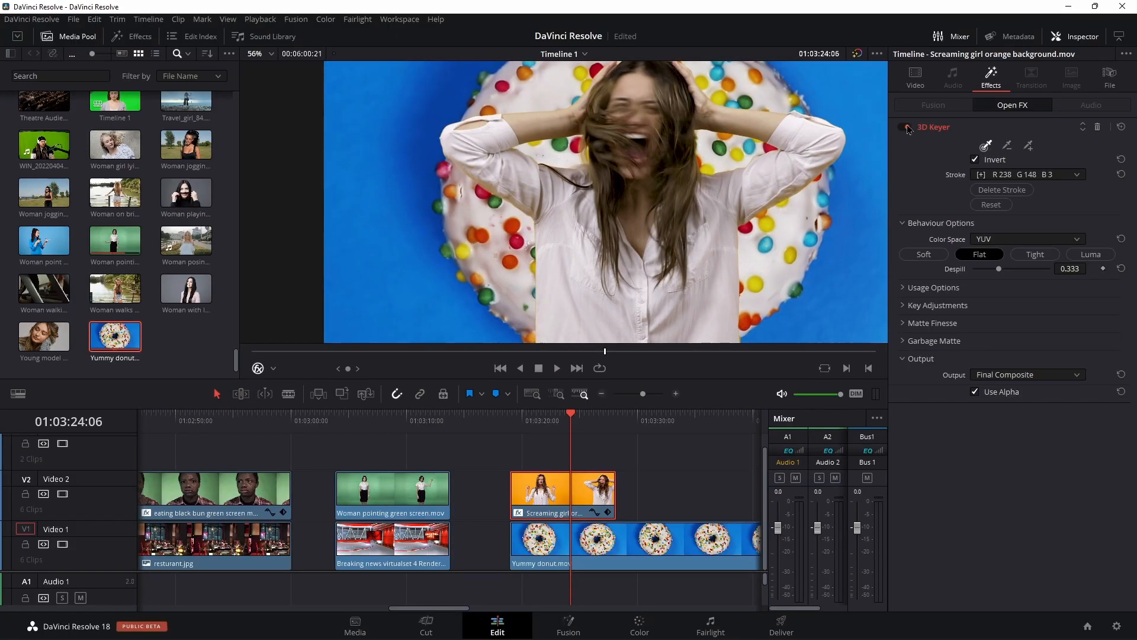
left_click(907, 127)
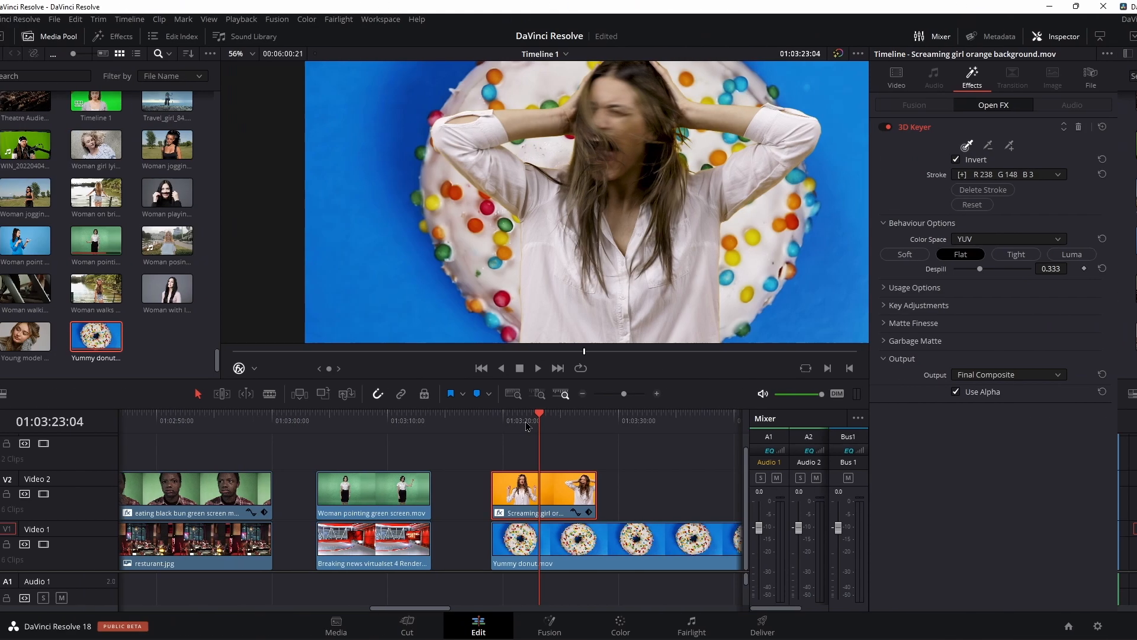
Review the Woman pointing green screen clip over the Breaking news virtualset background, scrubbing to 01:03:10:04
left_click(371, 421)
left_click(650, 394)
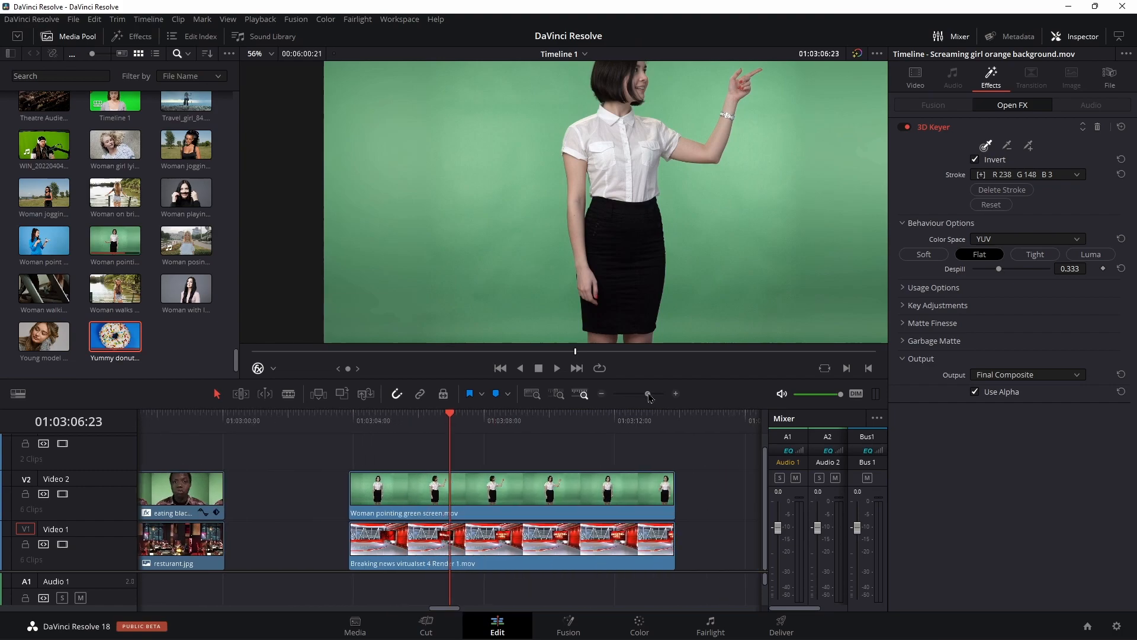
scroll(516, 492, "right", 3)
key("space")
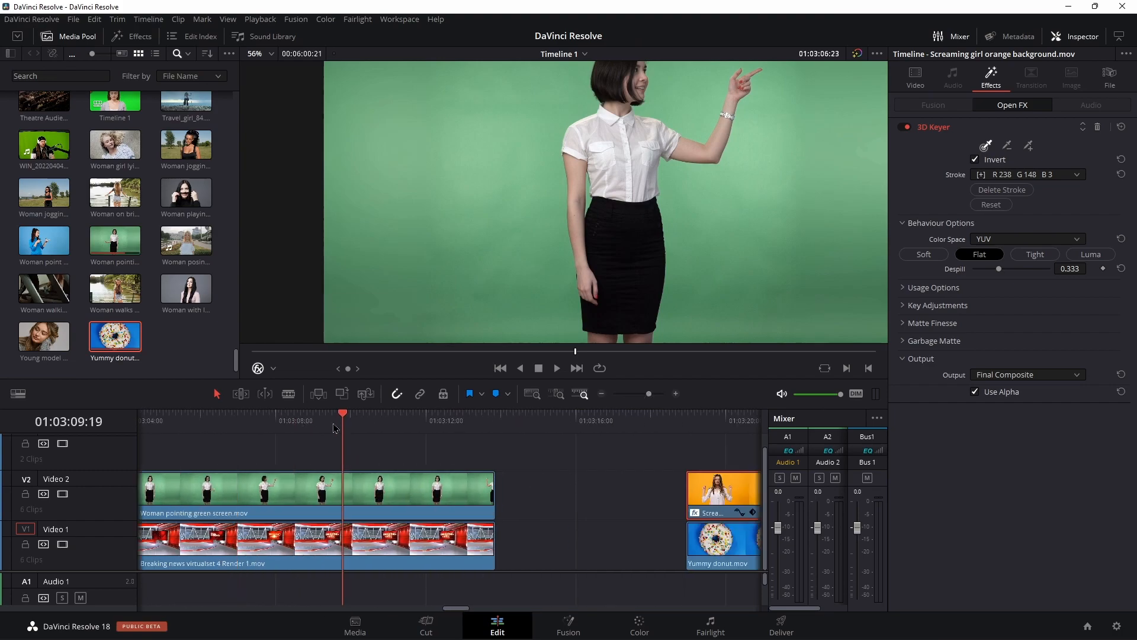
key("ctrl+minus")
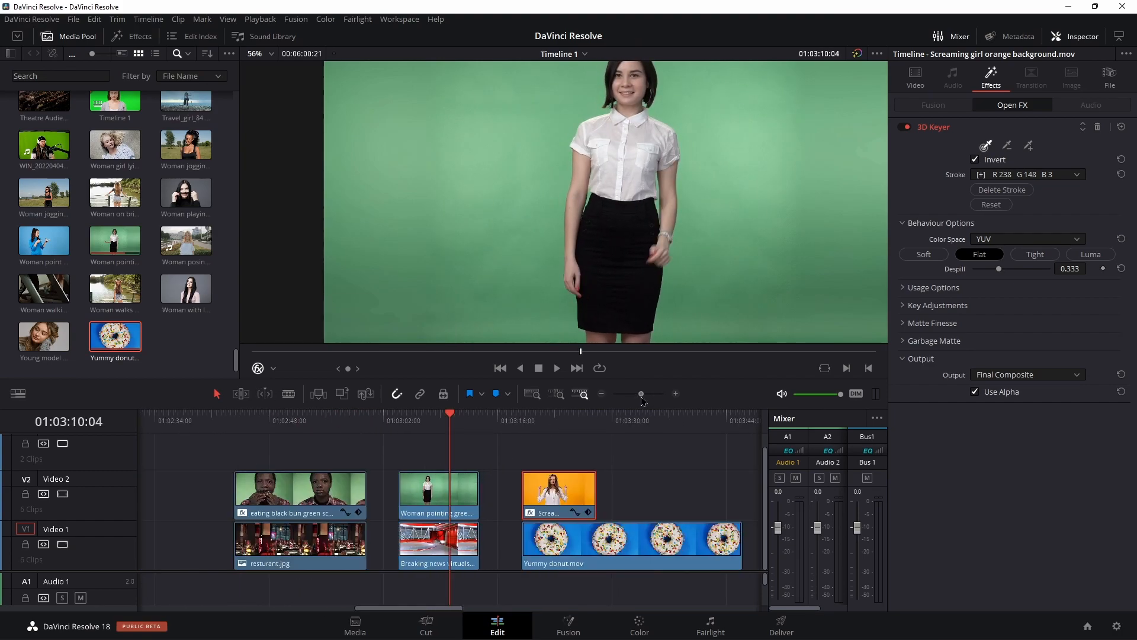
key("ctrl+equal")
scroll(458, 489, "left", 5)
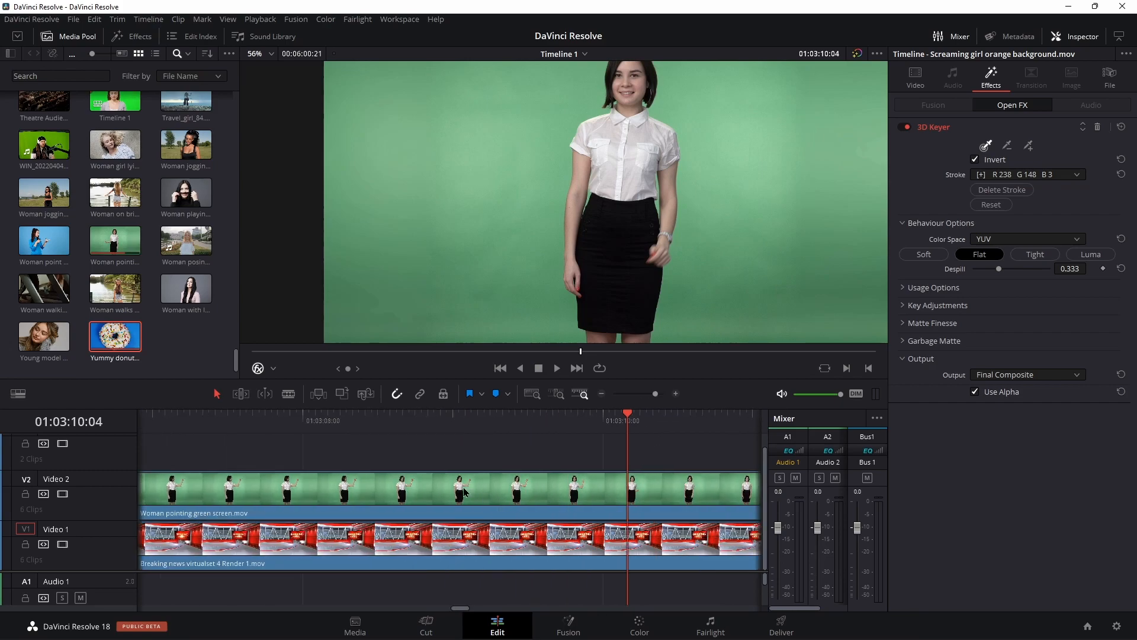
Temporarily disable Video 2 to inspect the Breaking news background around 01:03:05:13, and re-enable the track
left_click(62, 494)
left_click_drag(505, 419, 387, 473)
key("Left")
key("Left")
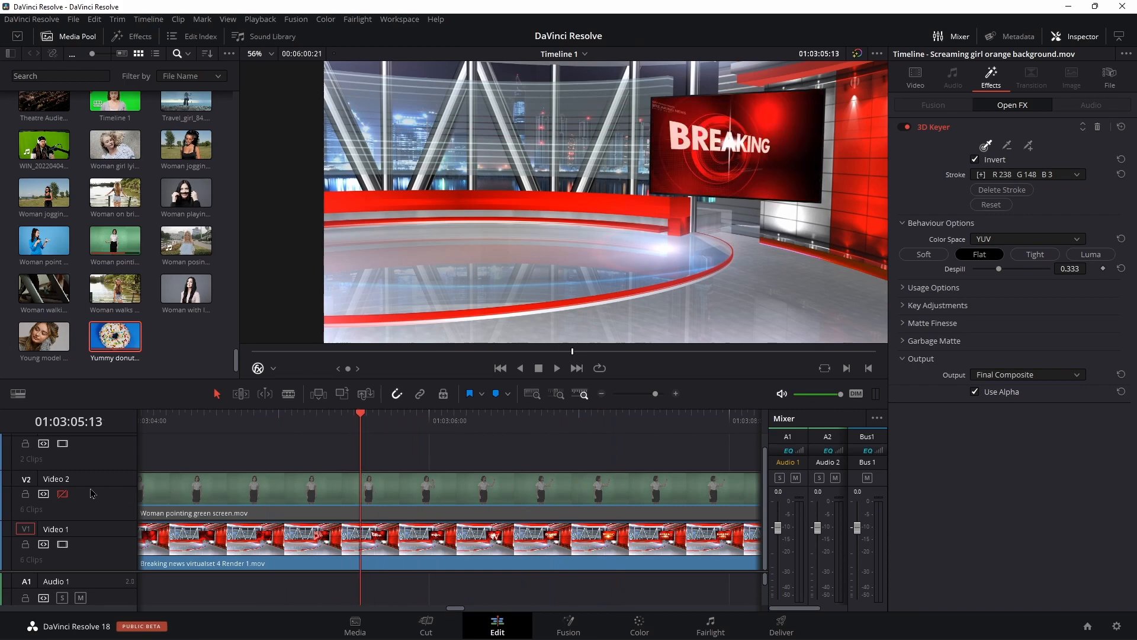
left_click(63, 494)
left_click_drag(655, 394, 647, 394)
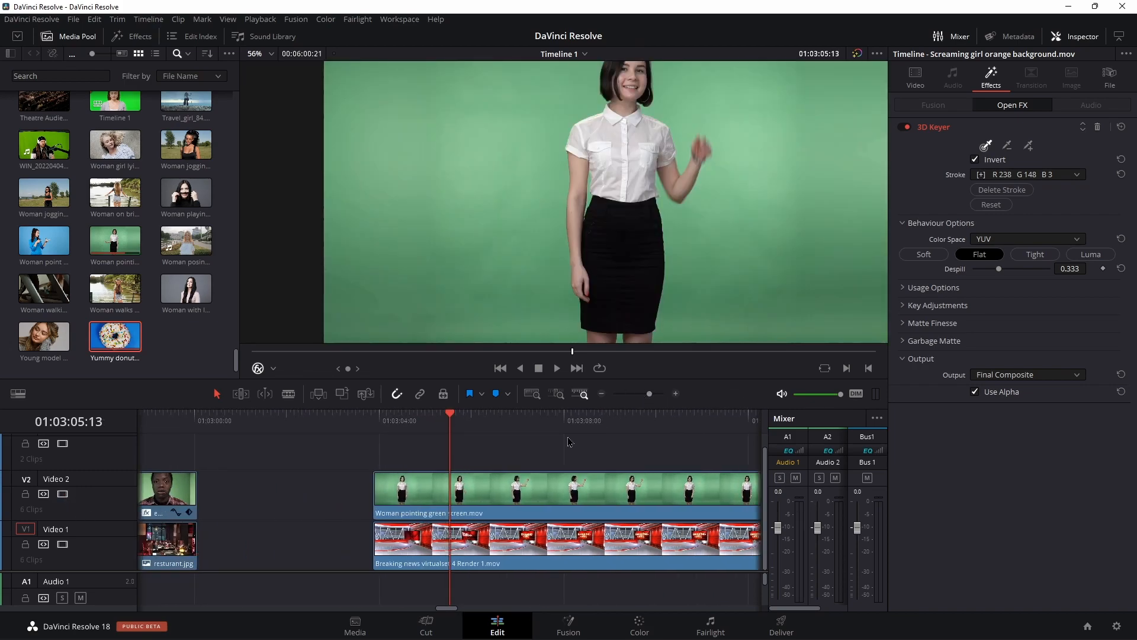
Check the Woman pointing clip's whole frame and go back to the earlier Green screen and Recording studio.jpg composite
scroll(627, 182, "down", 5)
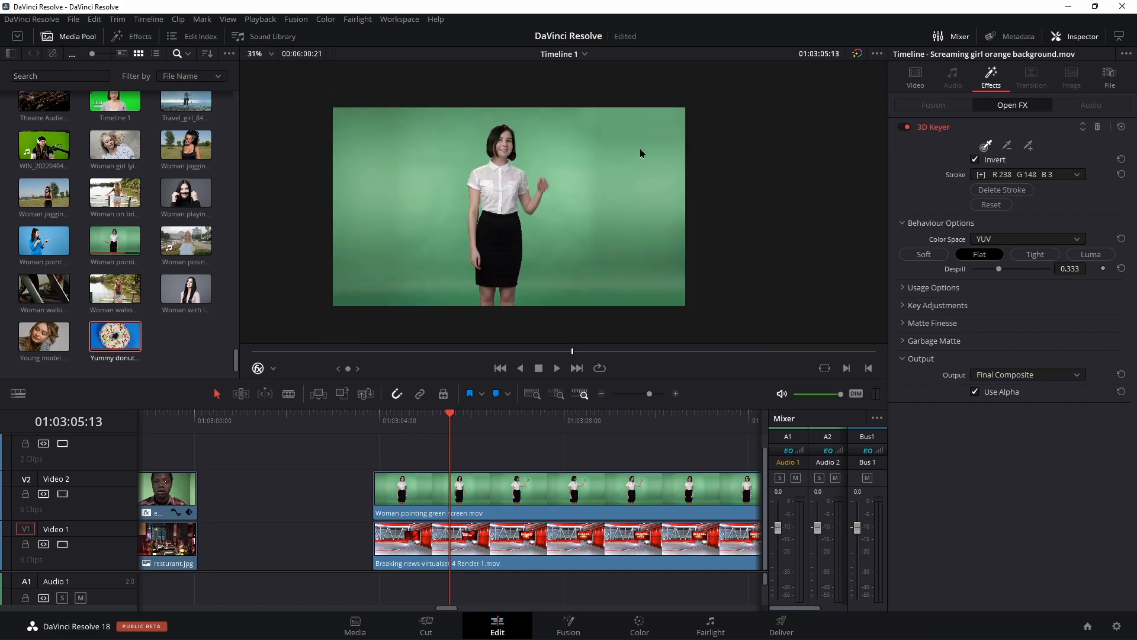
scroll(567, 225, "up", 3)
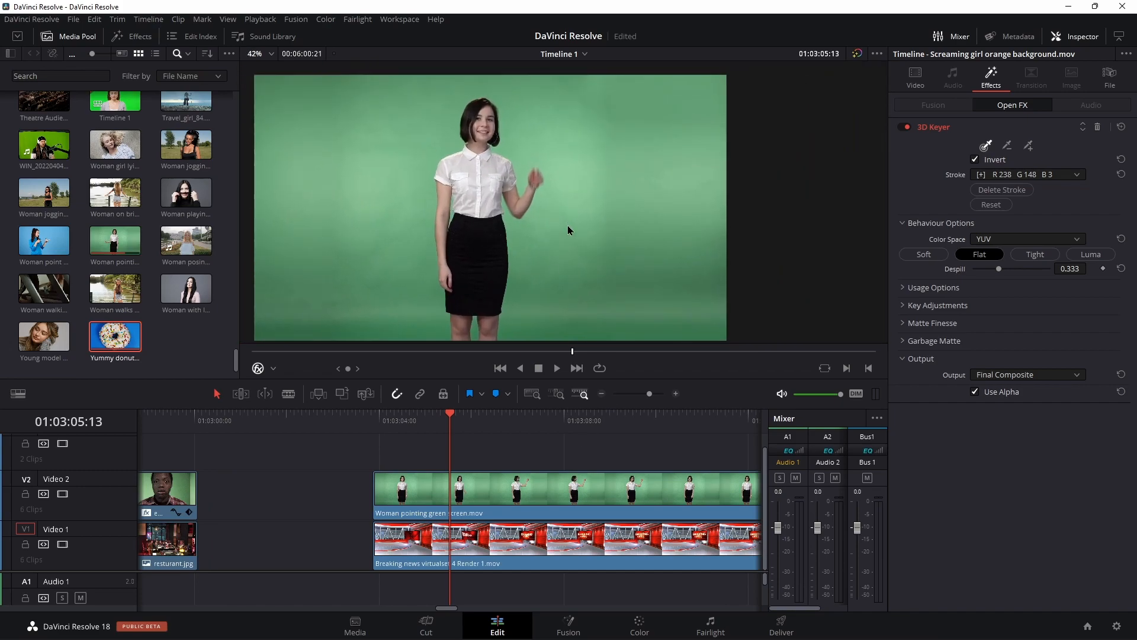
left_click_drag(649, 394, 641, 393)
scroll(424, 428, "left", 10)
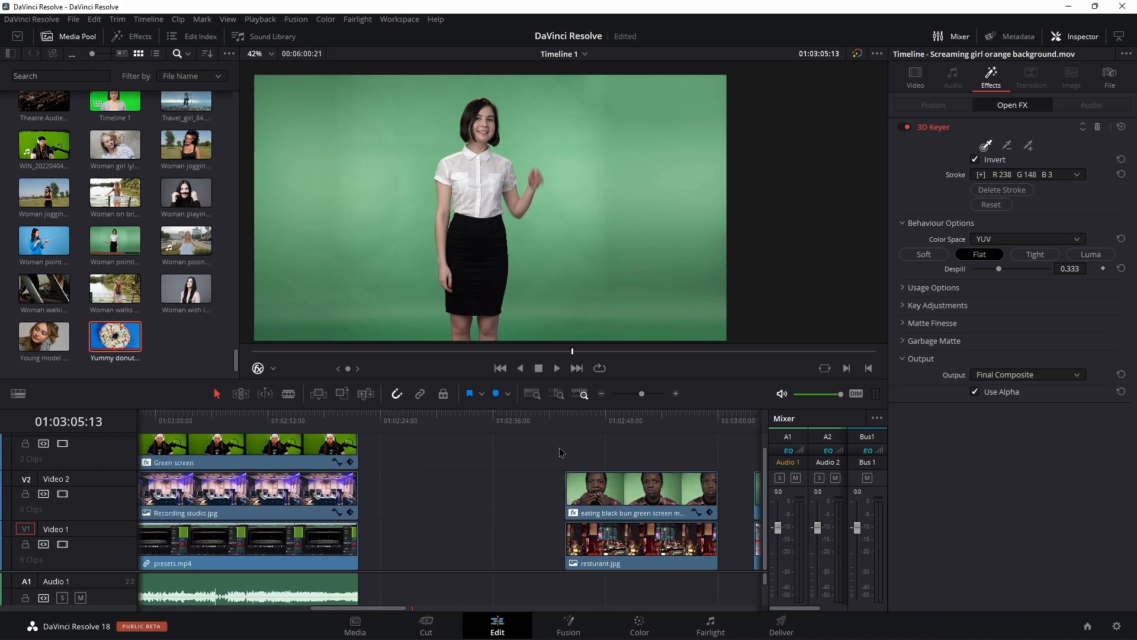
left_click_drag(424, 427, 310, 427)
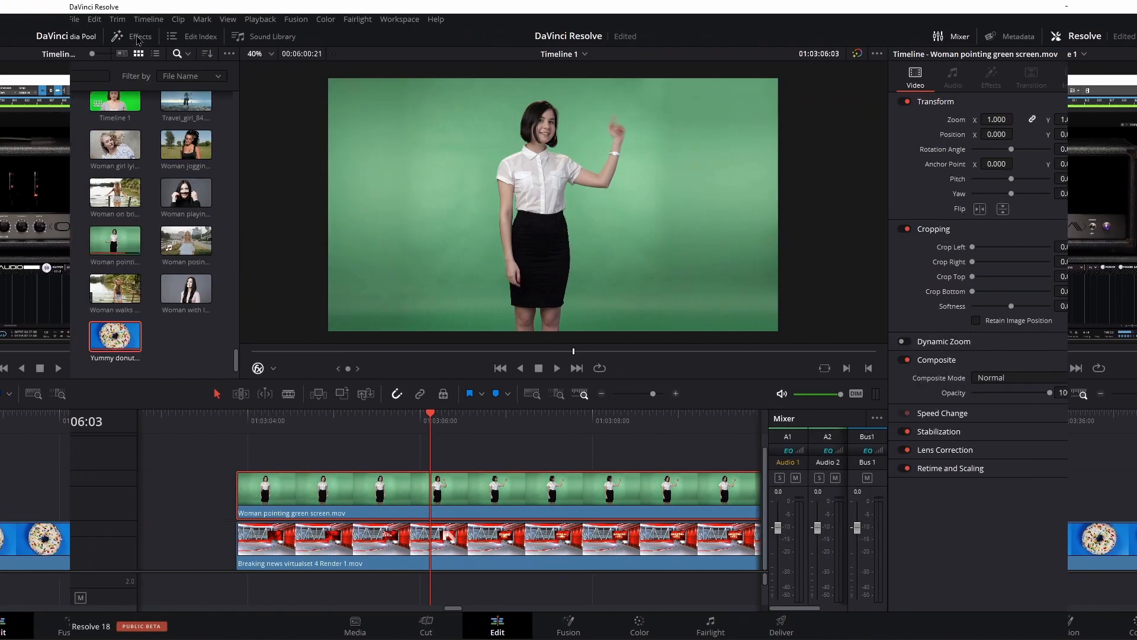
Apply the 3D Keyer effect to the Woman pointing green screen clip on Video 2 and open its effect settings
left_click(140, 37)
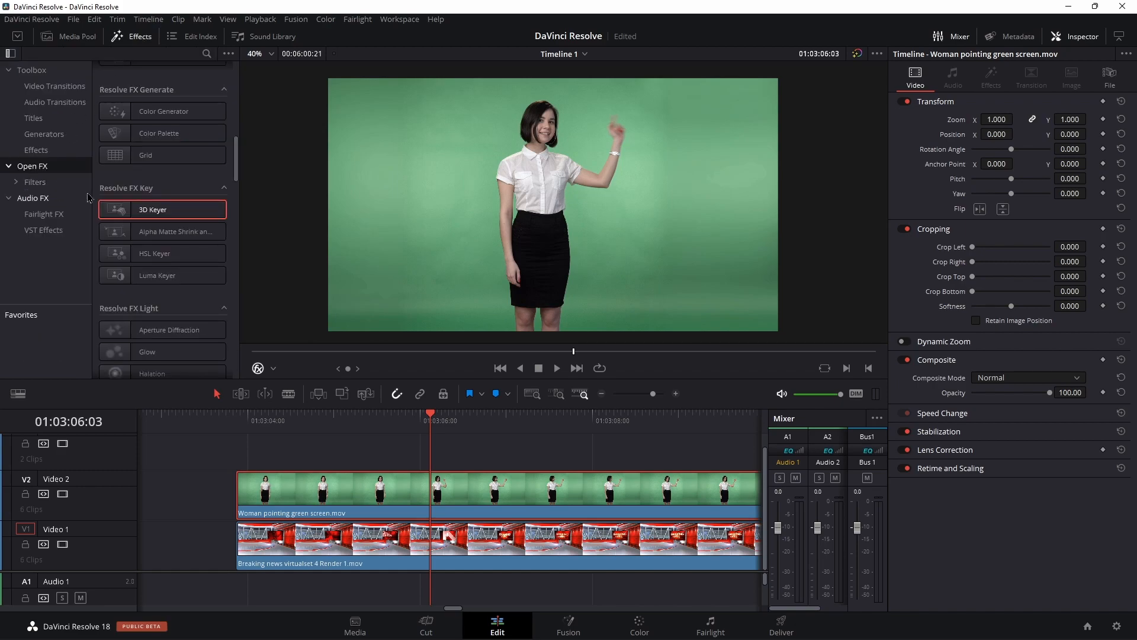
left_click_drag(112, 209, 517, 495)
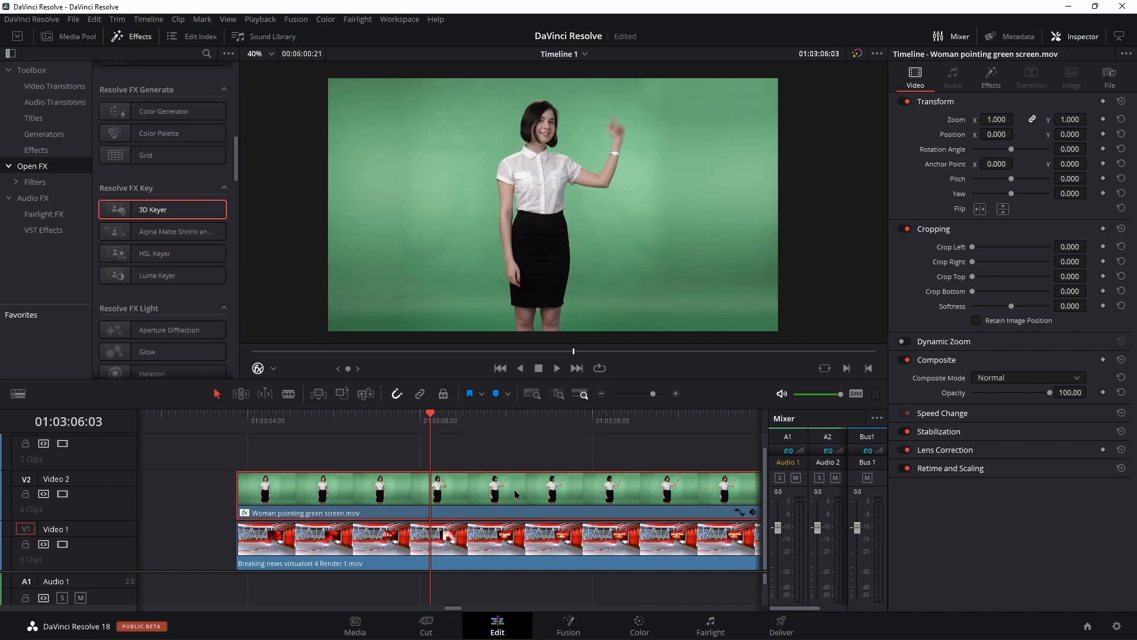
left_click(1077, 37)
left_click(1076, 36)
left_click(990, 77)
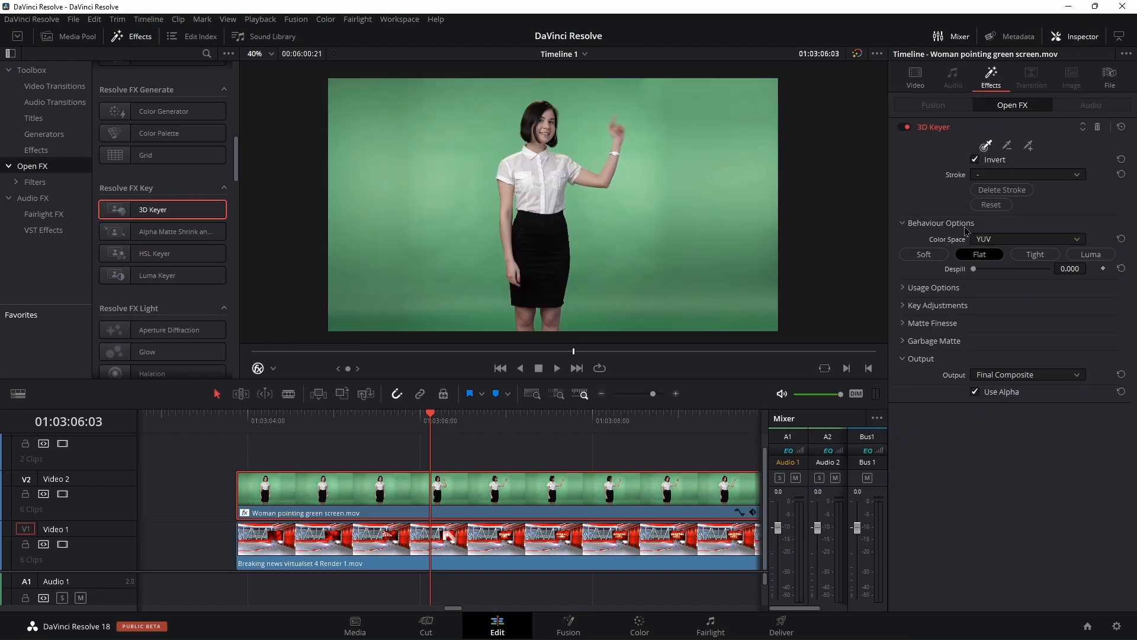
At 01:03:06:03, key out the green background with 3D Keyer strokes around the pointing woman's body and raised arm
left_click(271, 369)
left_click(266, 437)
mouse_move(339, 331)
left_mouse_down()
mouse_move(491, 329)
mouse_move(484, 251)
mouse_move(445, 189)
mouse_move(421, 224)
mouse_move(414, 269)
mouse_move(385, 299)
mouse_move(356, 305)
mouse_move(357, 248)
mouse_move(380, 197)
mouse_move(464, 150)
left_mouse_up()
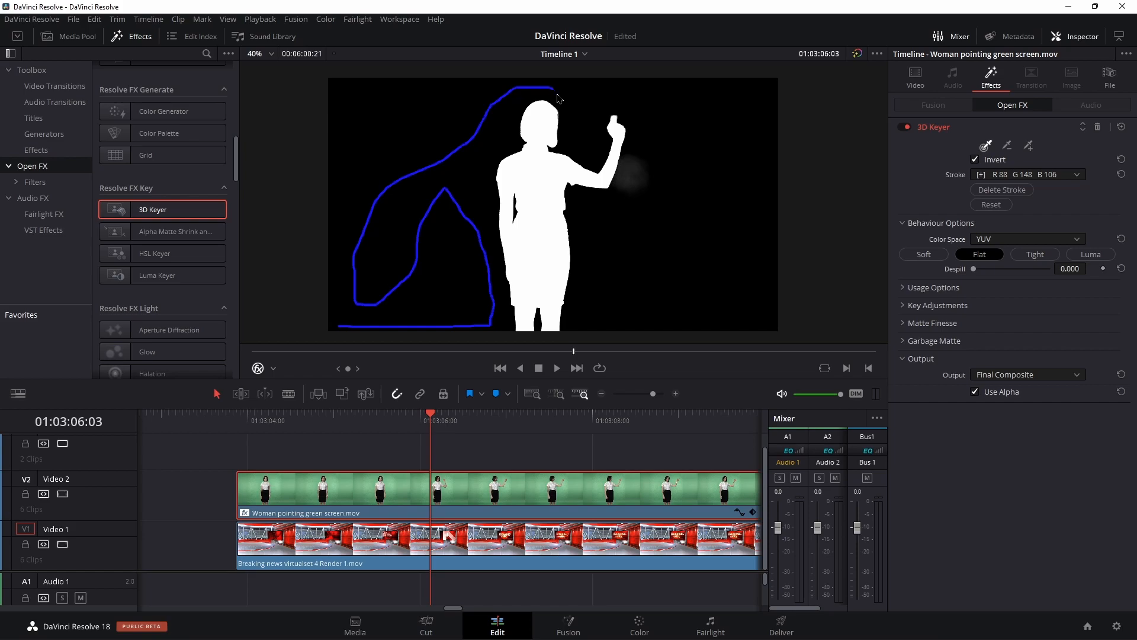
mouse_move(573, 129)
left_mouse_down()
mouse_move(597, 101)
mouse_move(628, 109)
mouse_move(638, 127)
mouse_move(623, 179)
left_mouse_up()
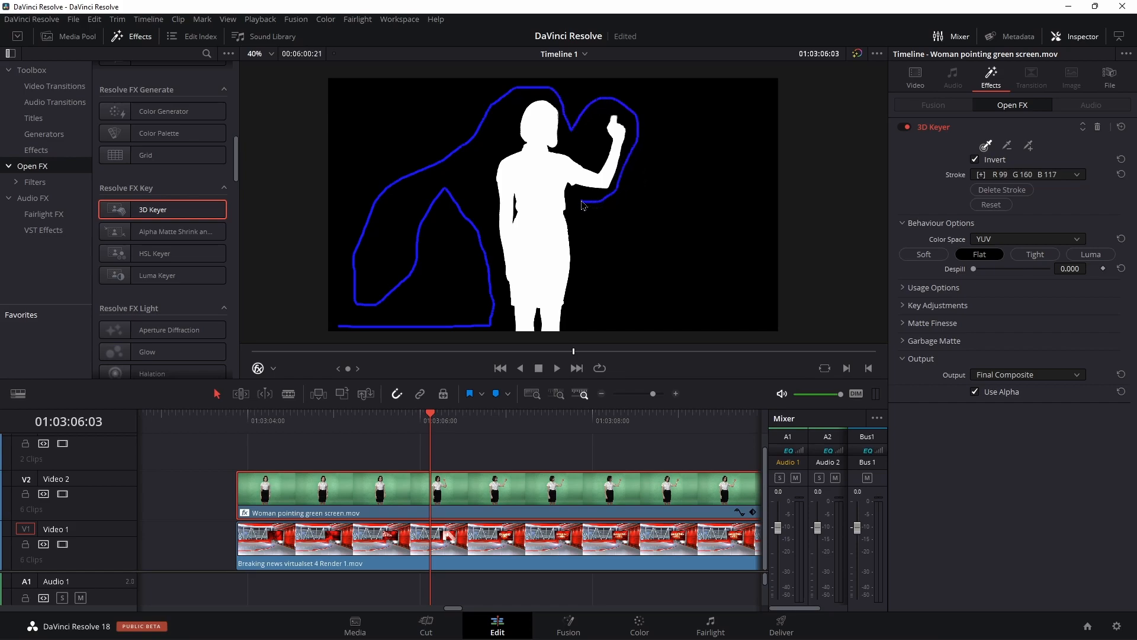
mouse_move(592, 301)
left_mouse_down()
mouse_move(652, 297)
mouse_move(722, 204)
mouse_move(726, 169)
left_mouse_up()
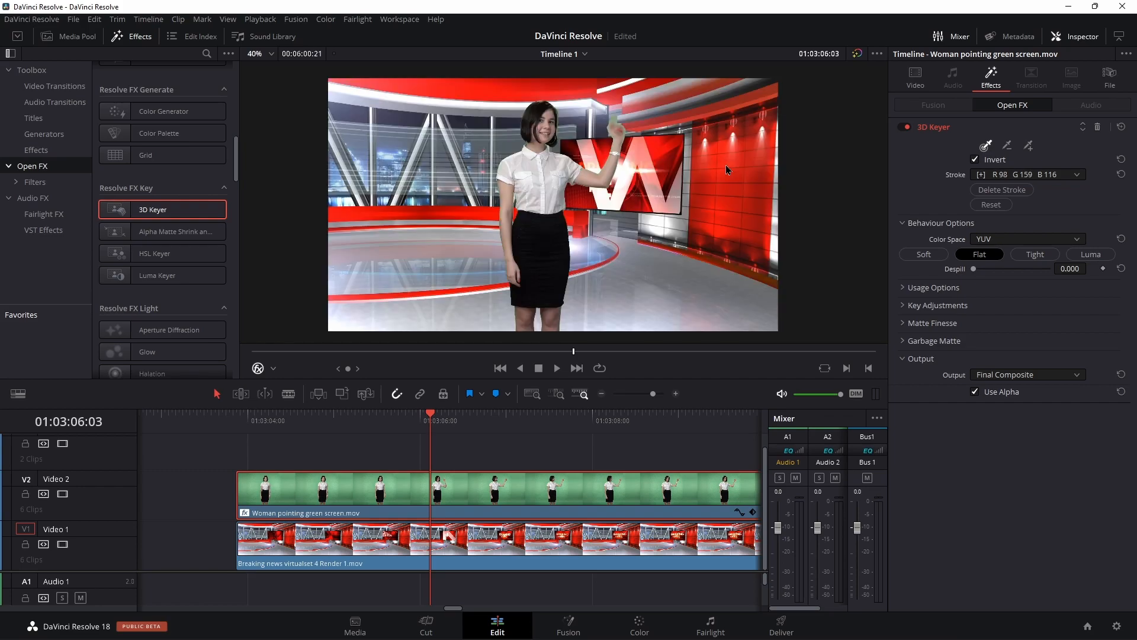
scroll(531, 237, "up", 3)
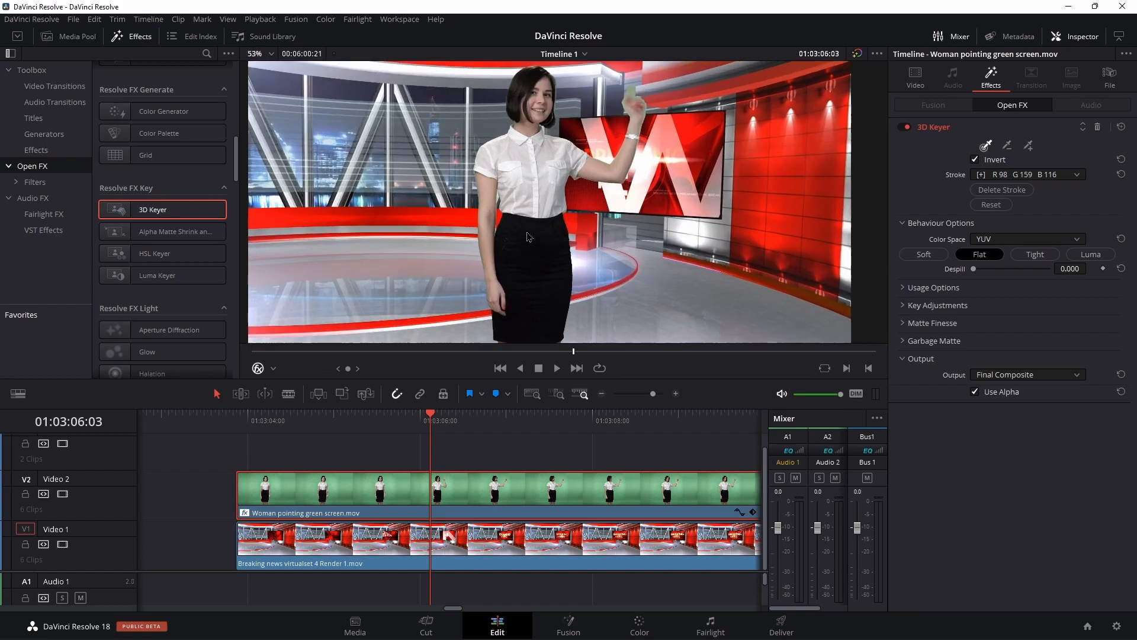
Set the 3D Keyer's Despill to 0.799 on the Woman pointing clip, checking the green fringe around her arm
scroll(531, 237, "up", 6)
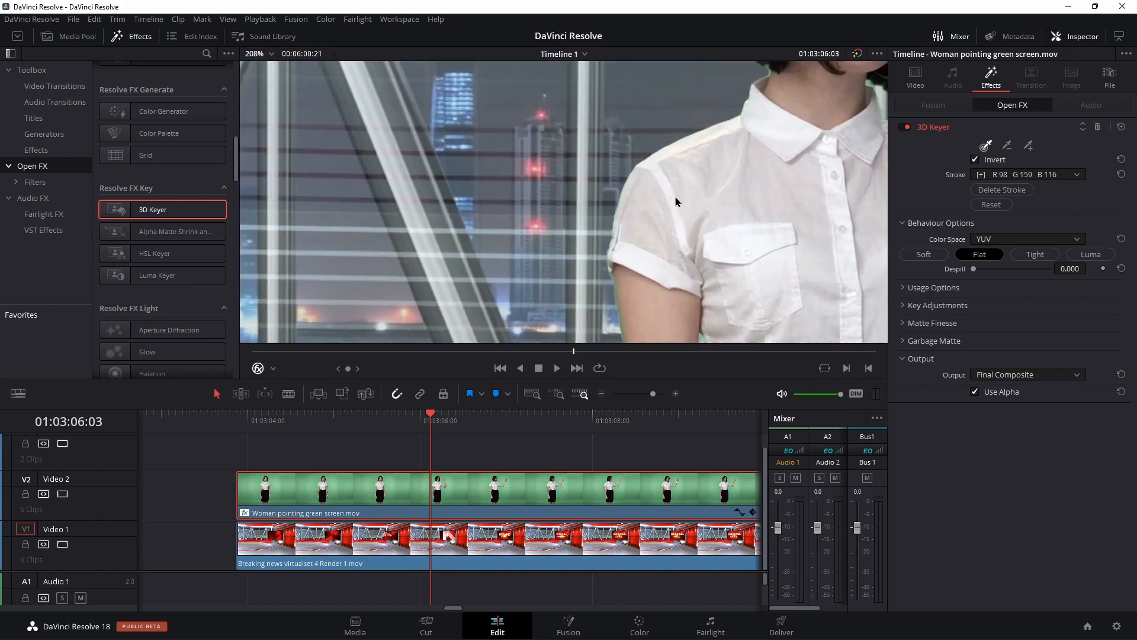
left_click_drag(976, 272, 1038, 273)
scroll(586, 336, "down", 5)
Try other color spaces and the Tight behaviour in the 3D Keyer, and return to YUV and Flat
left_click(1044, 239)
left_click(1007, 267)
left_click(1008, 240)
left_click(1008, 264)
left_click(1008, 240)
left_click(1010, 255)
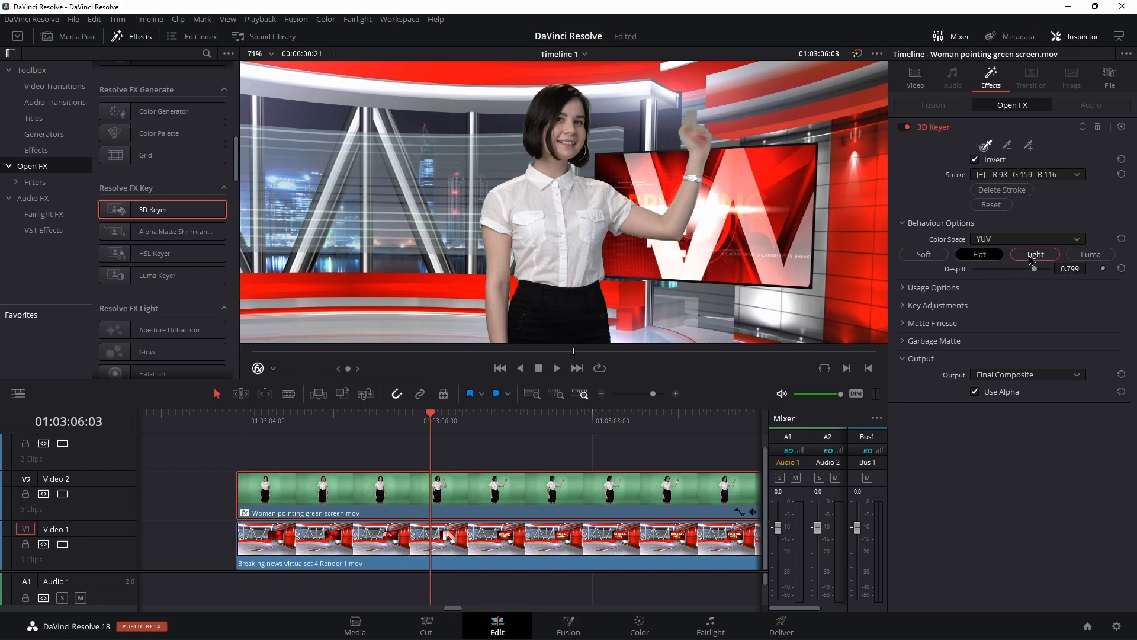
left_click(1032, 255)
left_click(980, 254)
left_click(1009, 240)
left_click(1013, 258)
left_click(1033, 256)
left_click(983, 256)
Expand the 3D Keyer's usage options and turn off Show Paths
left_click(904, 287)
left_click(975, 304)
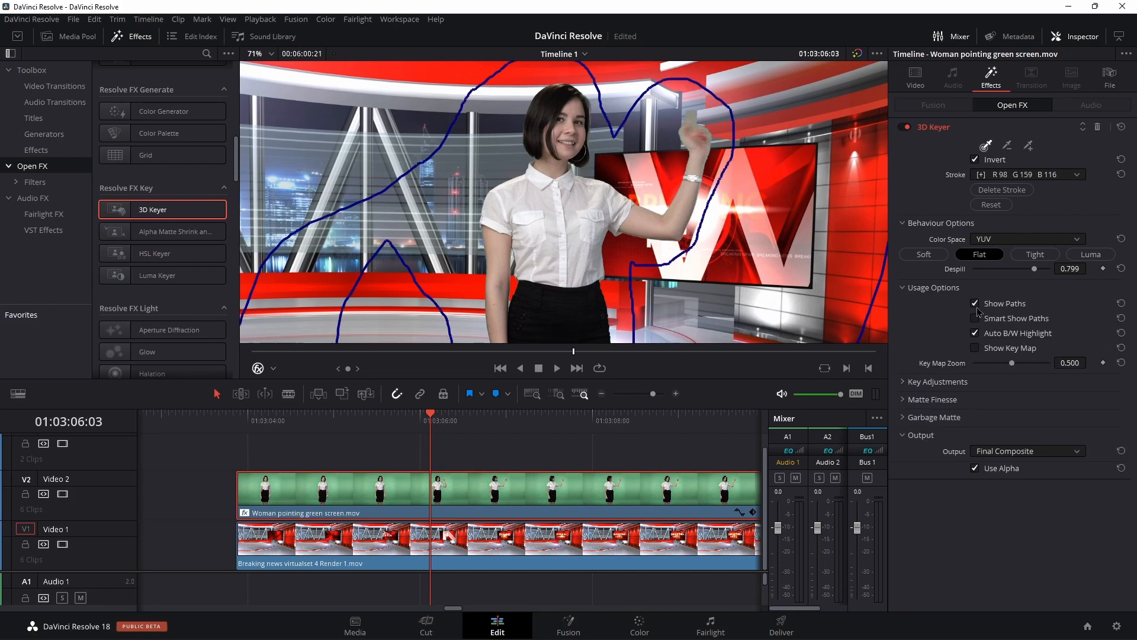
left_click(975, 304)
scroll(708, 258, "down", 3)
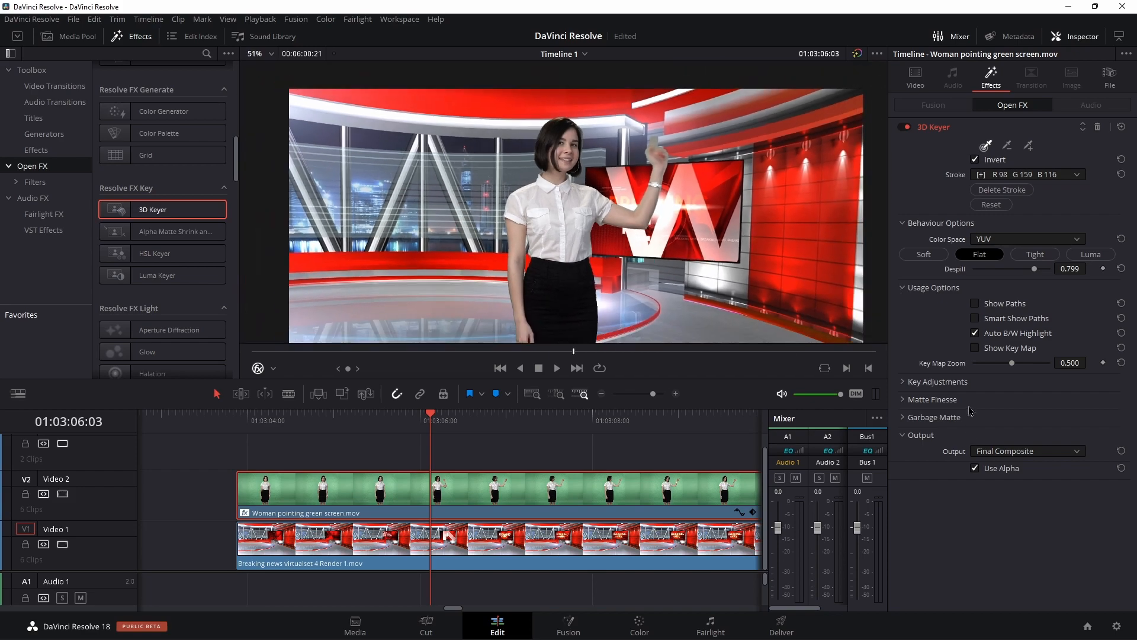
Try lowering the 3D Keyer's Luma Low slightly below zero in the key adjustments
left_click(903, 382)
scroll(942, 379, "down", 1)
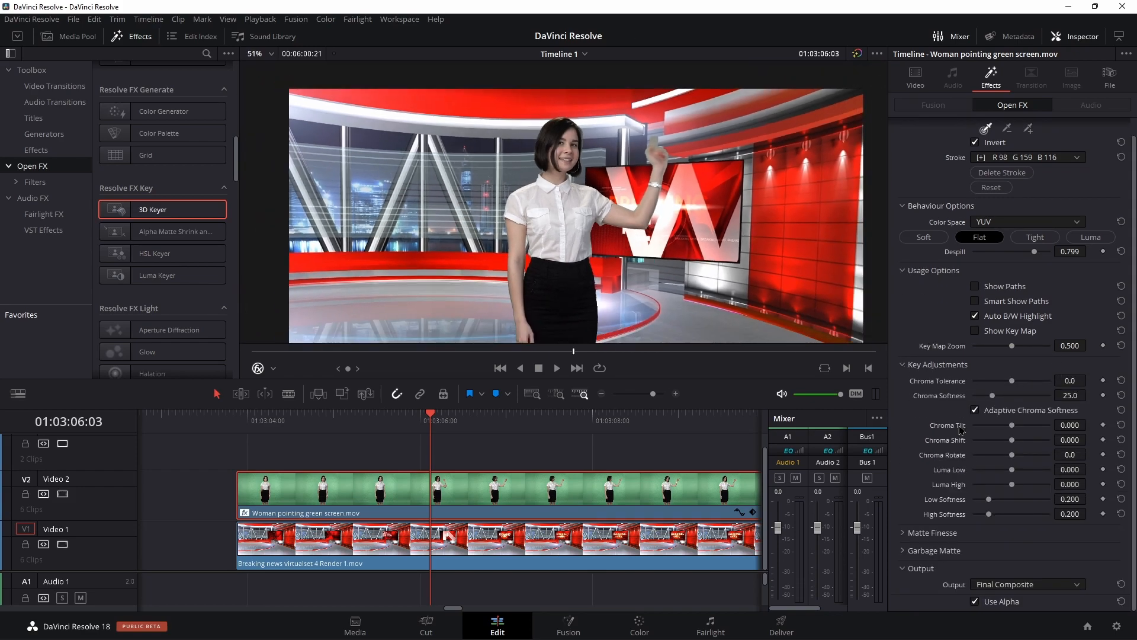
scroll(585, 264, "up", 1)
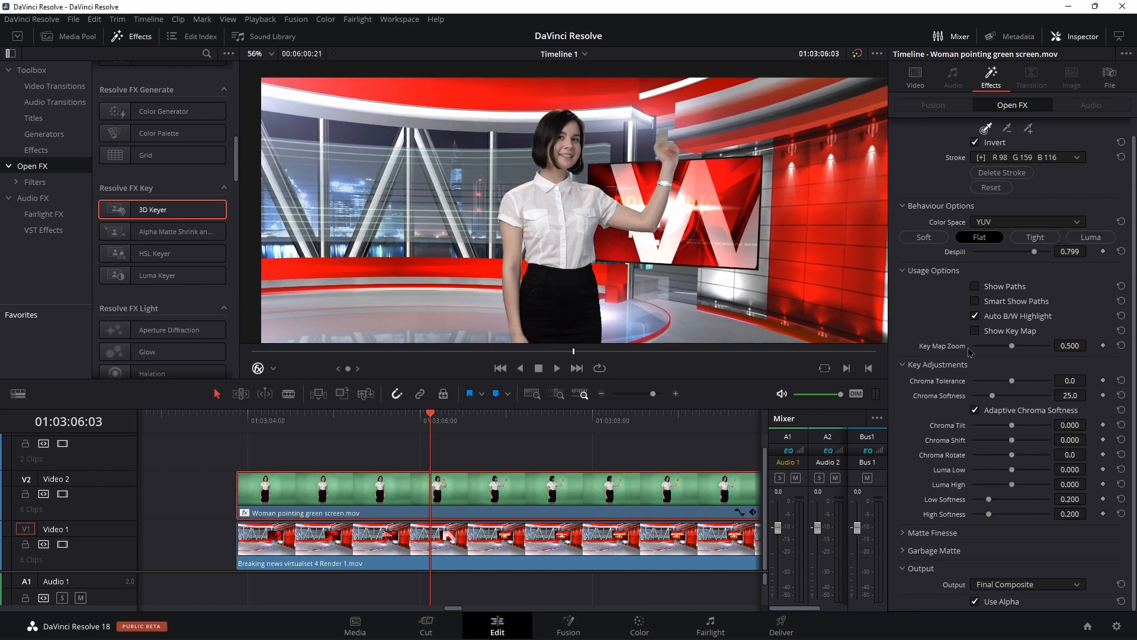
mouse_move(1012, 470)
left_mouse_down()
mouse_move(1093, 465)
mouse_move(1007, 475)
left_mouse_up()
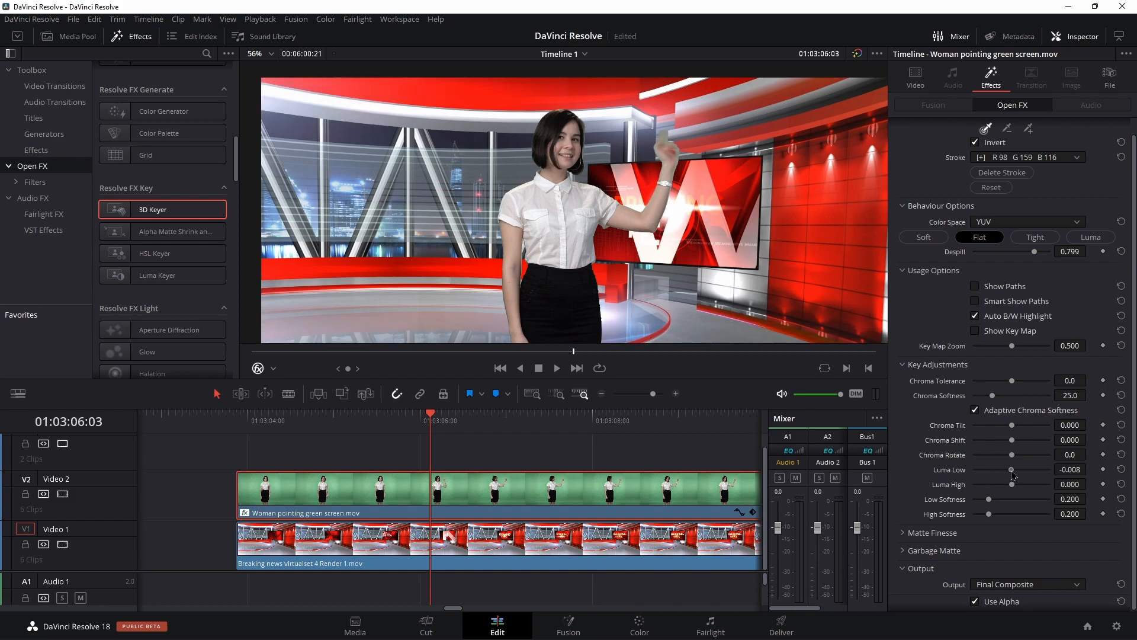
scroll(472, 217, "down", 4)
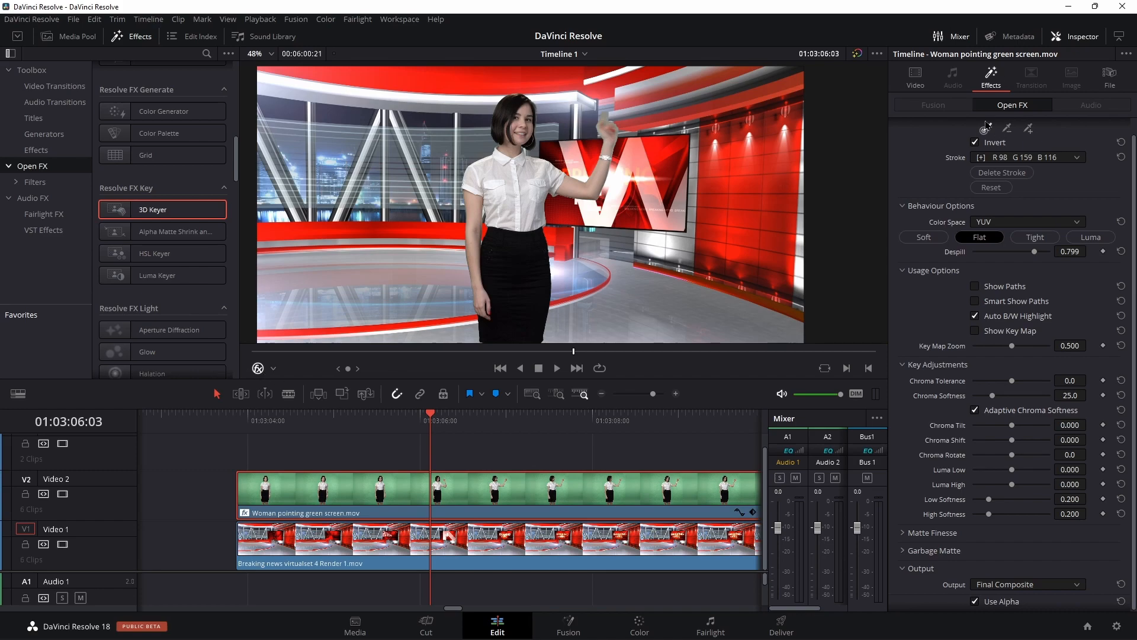
Replace the background key with 3D Keyer strokes that key out the woman's white shirt, and check the clip around 01:03:07:15
mouse_move(536, 190)
left_mouse_down()
mouse_move(588, 178)
mouse_move(565, 220)
left_mouse_up()
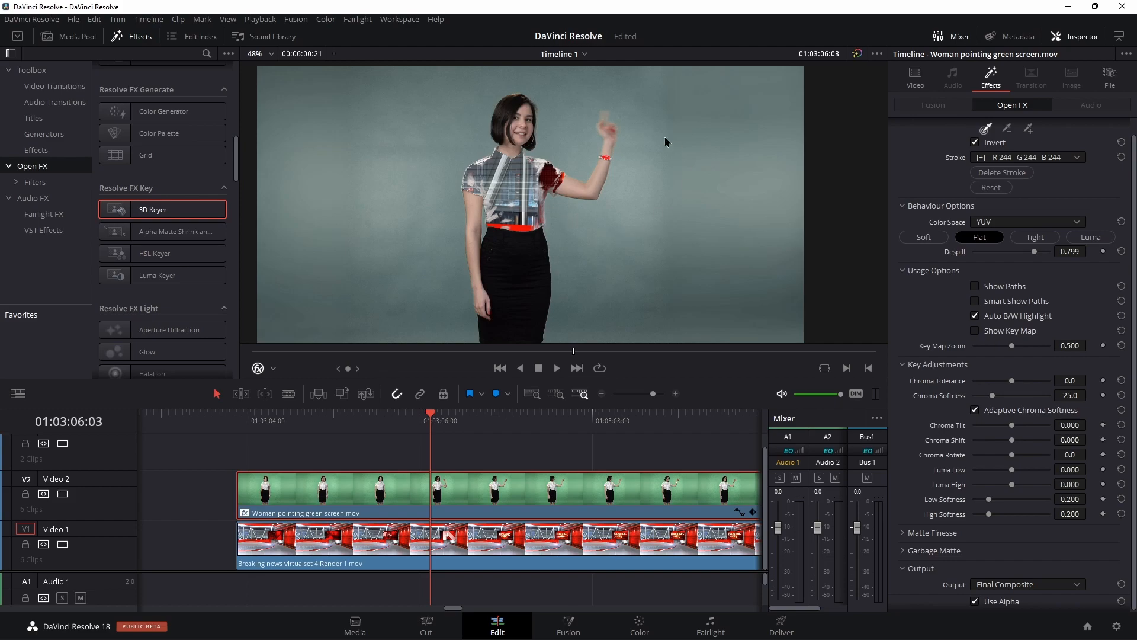
scroll(675, 147, "up", 4)
key("space")
left_click_drag(562, 437, 559, 438)
mouse_move(668, 235)
left_mouse_down()
mouse_move(718, 244)
mouse_move(756, 195)
mouse_move(674, 317)
left_mouse_up()
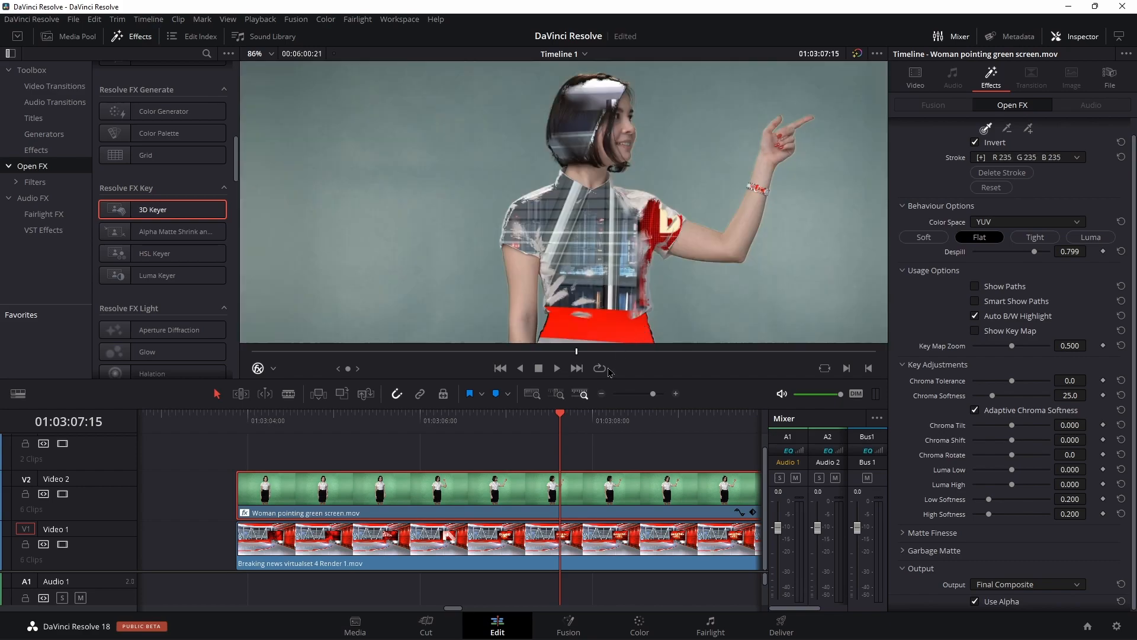
Redo the clothing key with strokes over the white shirt and black skirt around 01:03:05:10
left_click_drag(579, 429, 466, 446)
mouse_move(527, 317)
left_mouse_down()
mouse_move(523, 290)
mouse_move(524, 313)
left_mouse_up()
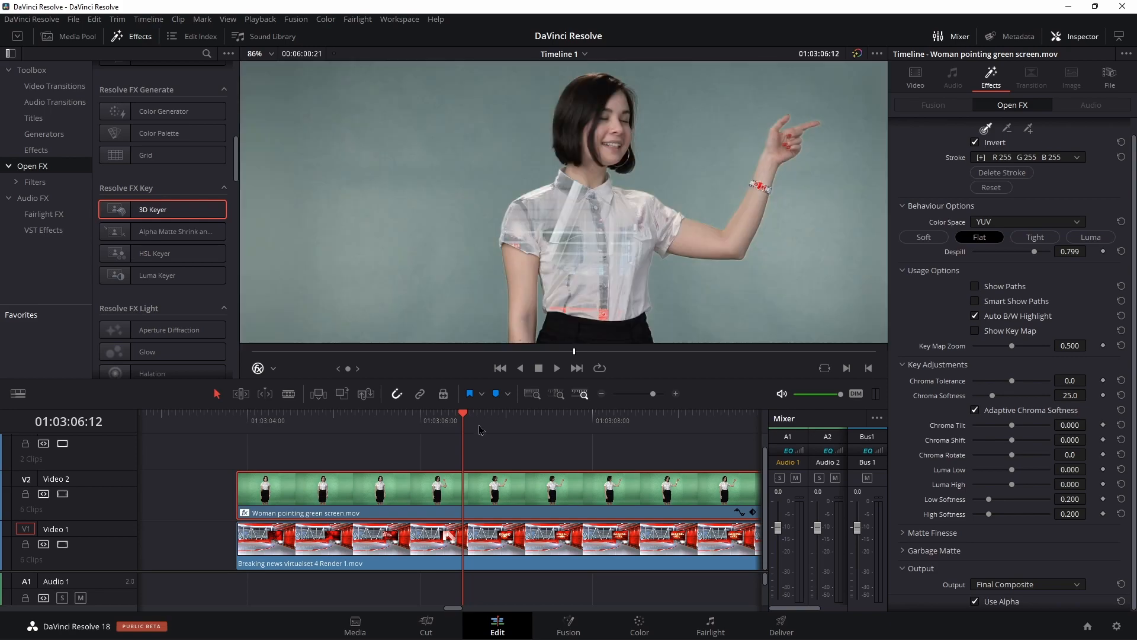
left_click_drag(453, 432, 369, 428)
scroll(746, 256, "down", 4)
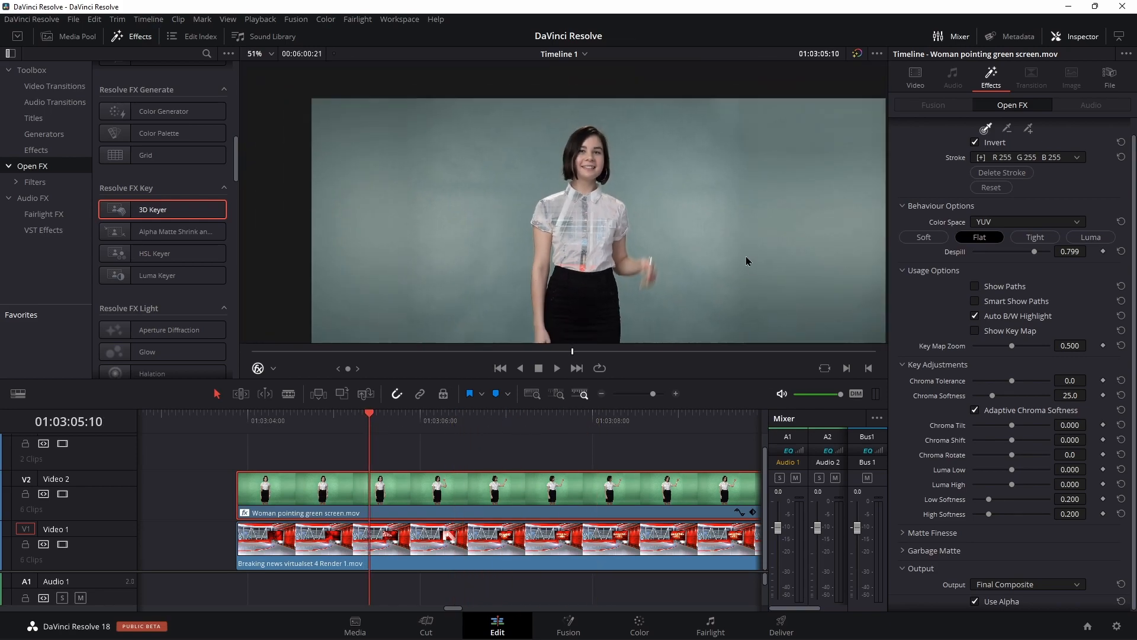
mouse_move(433, 330)
left_mouse_down()
mouse_move(422, 276)
mouse_move(449, 268)
left_mouse_up()
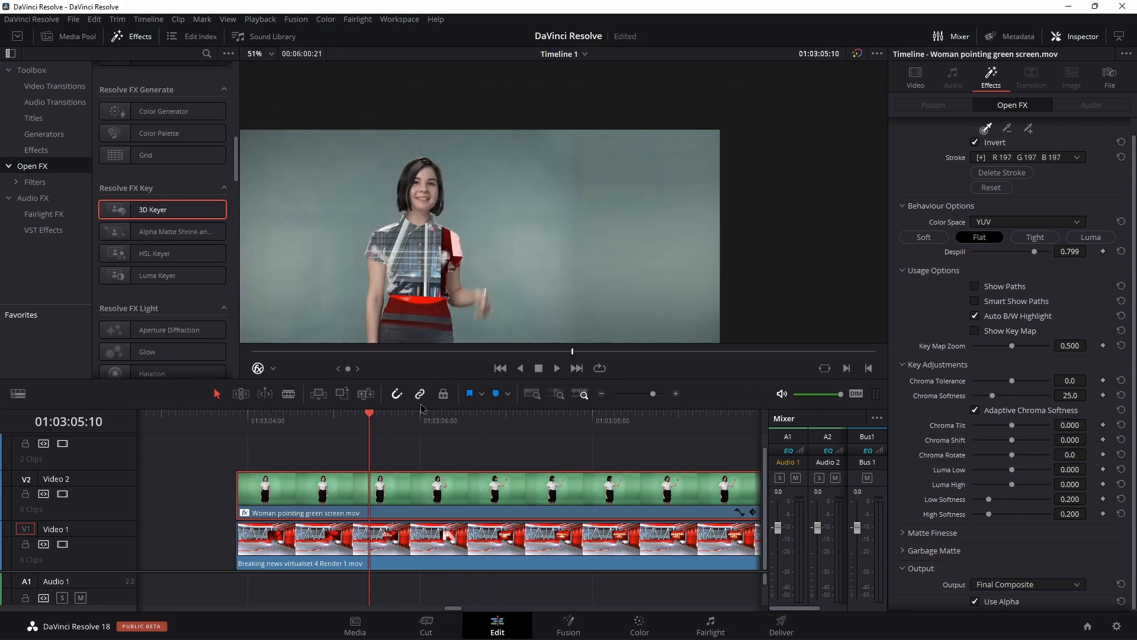
left_click_drag(370, 417, 424, 420)
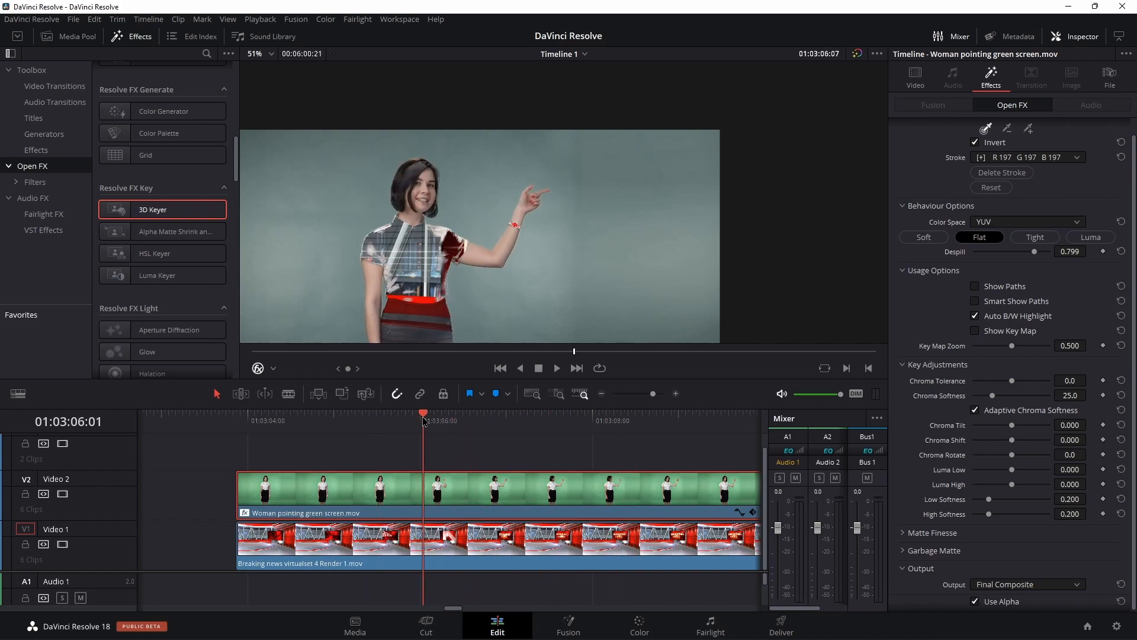
Play the keyed-clothing composite full screen, and return the playhead to 01:03:06:08
key("ctrl+f")
key("space")
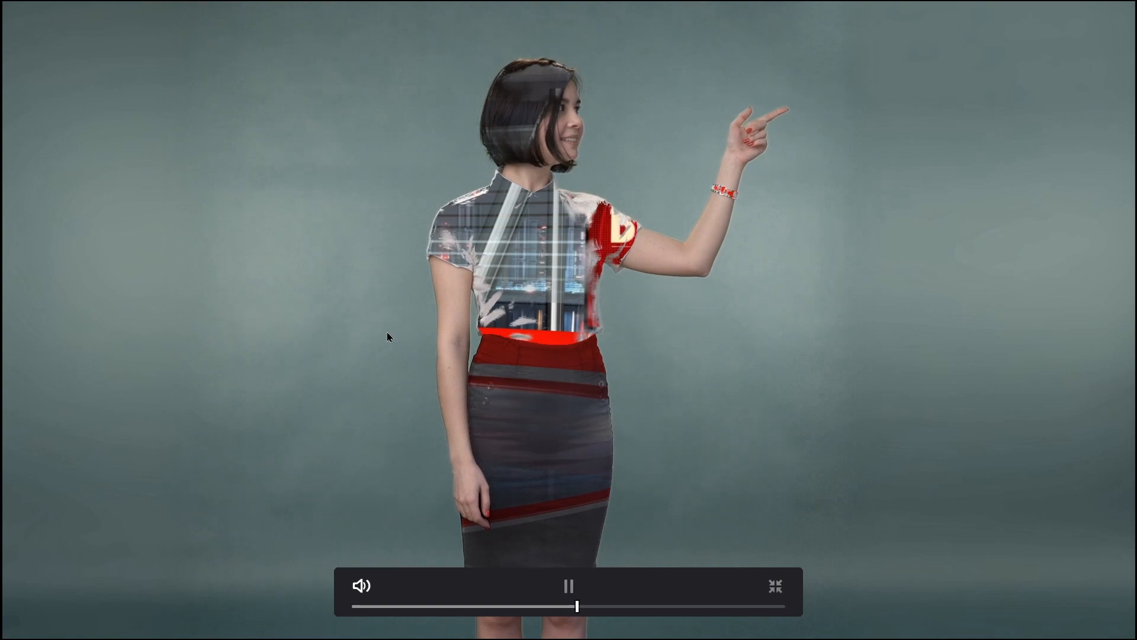
key("space")
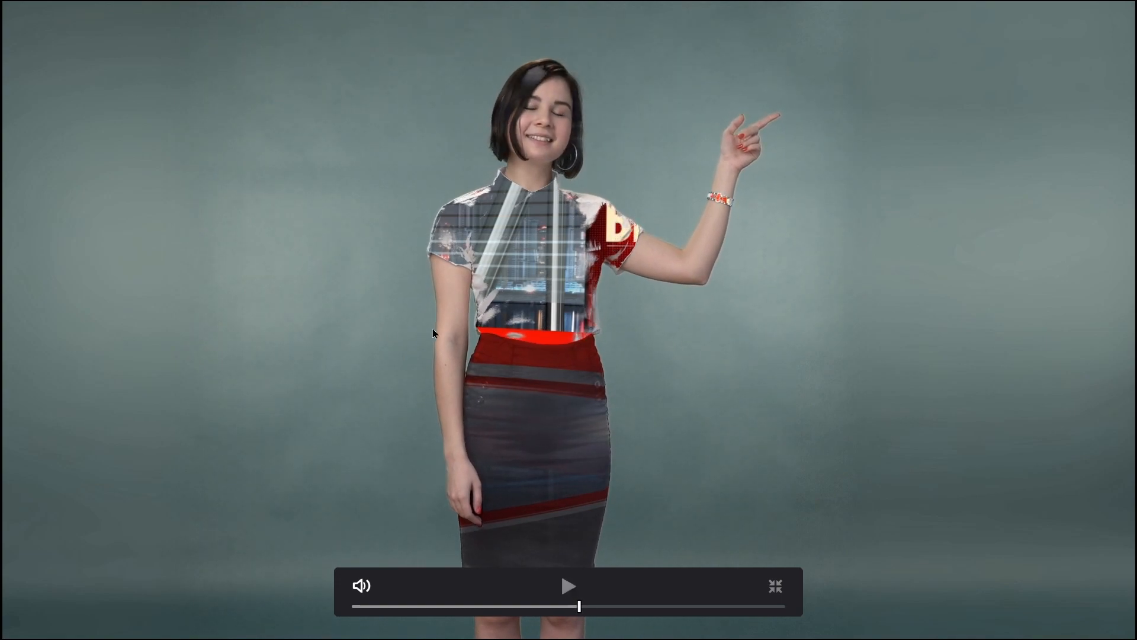
key("ctrl+f")
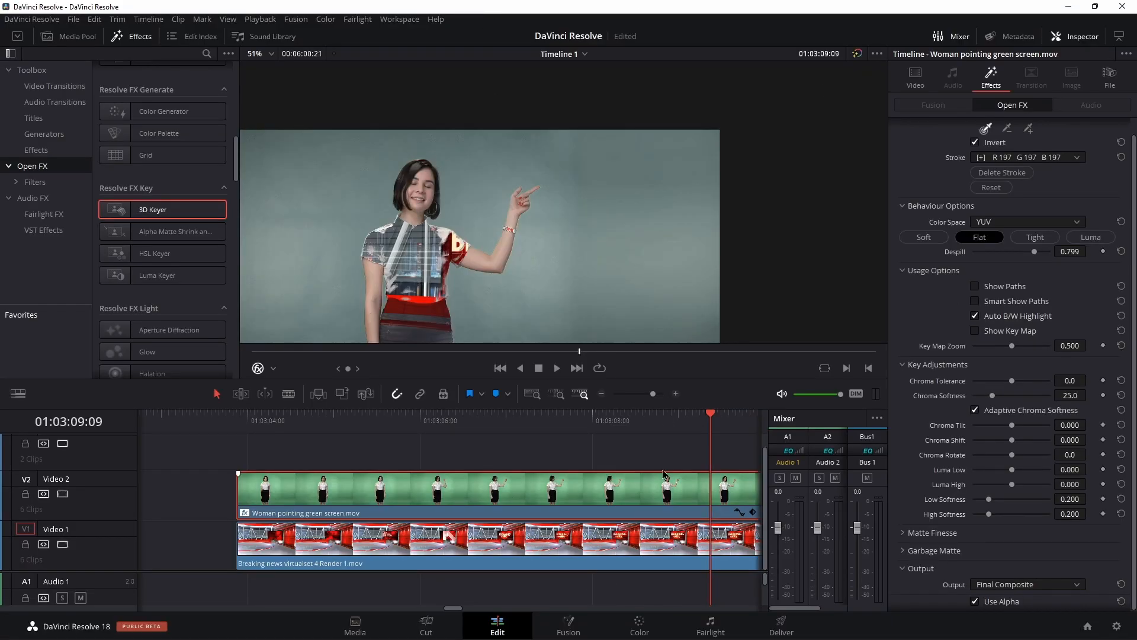
left_click_drag(693, 426, 448, 422)
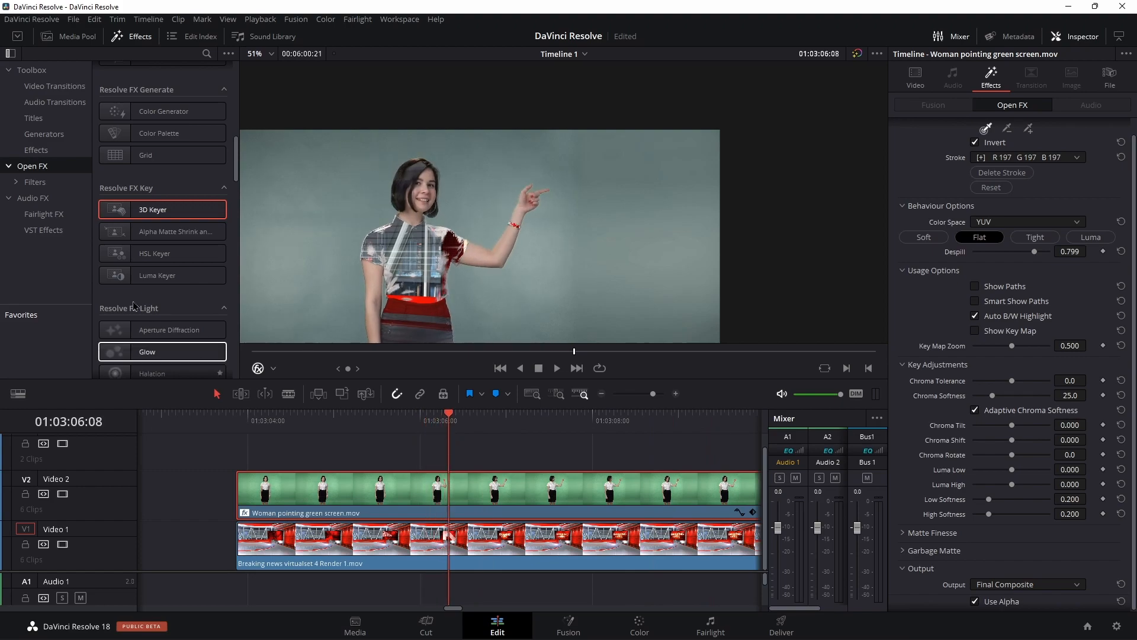
Swap the Video 1 background under the pointing woman for Yummy donut.mov and play the composite full screen
left_click(131, 37)
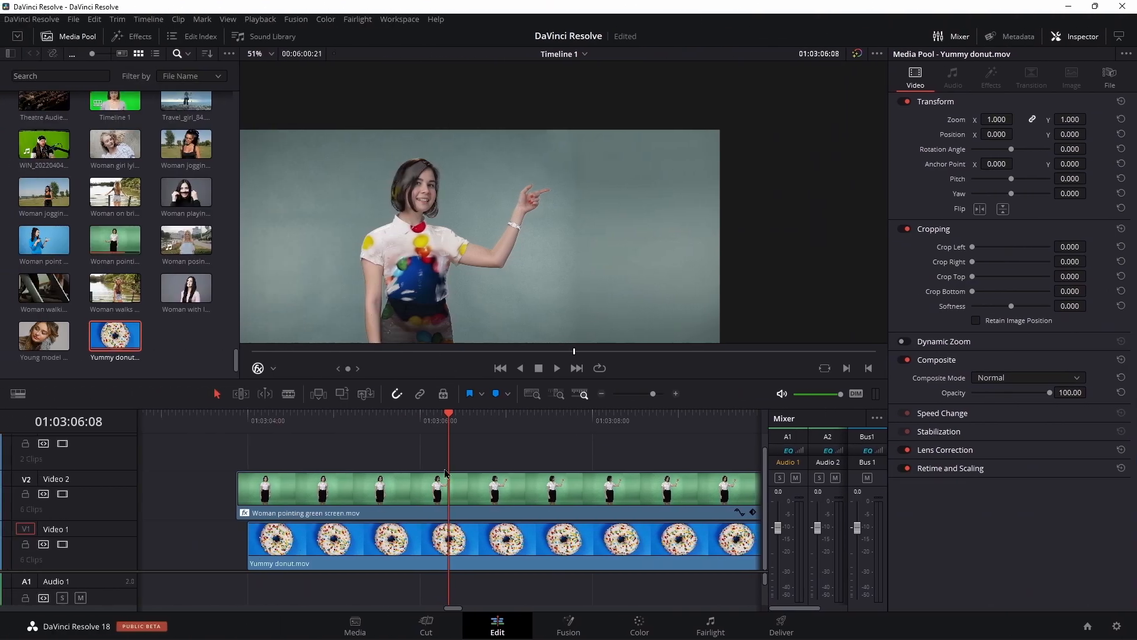
left_click_drag(452, 421, 339, 427)
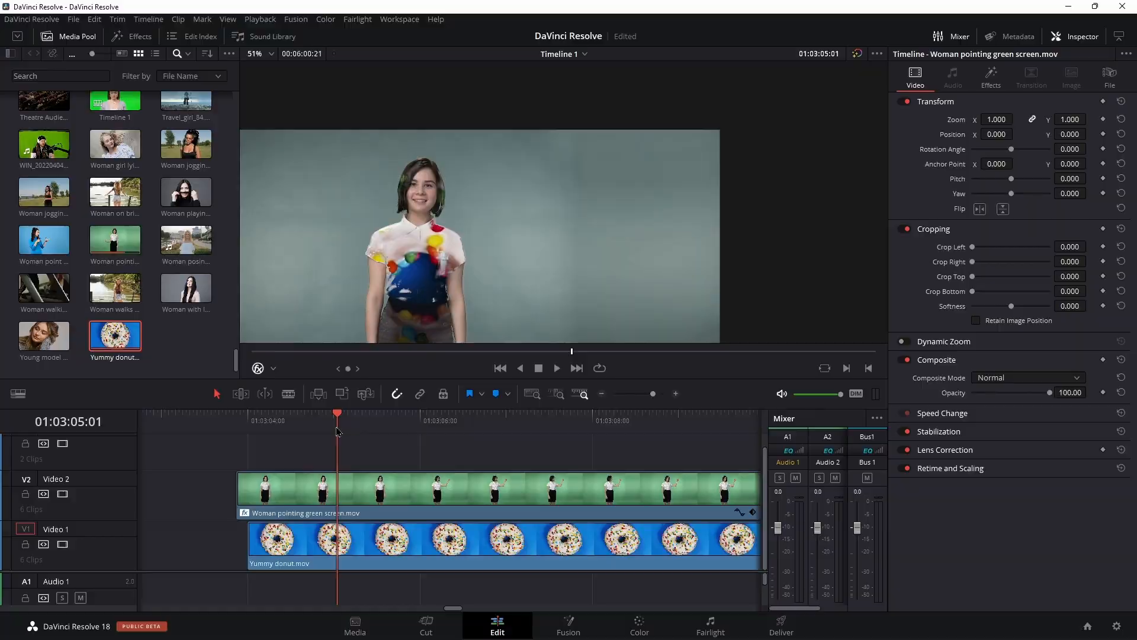
key("ctrl+f")
key("space")
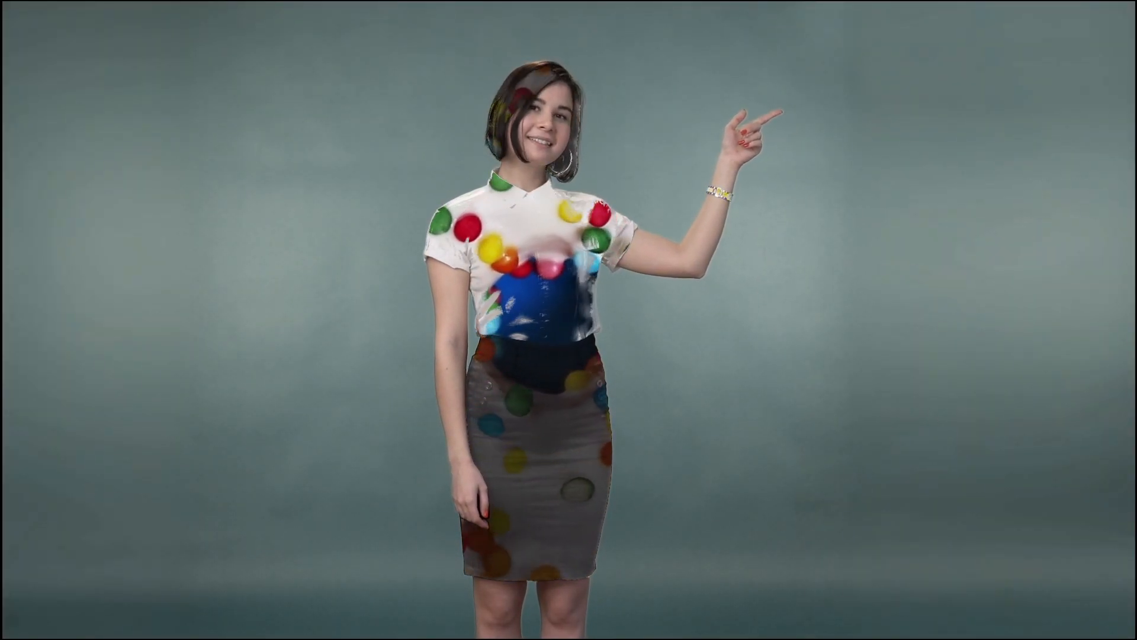
key("ctrl+f")
left_click(645, 394)
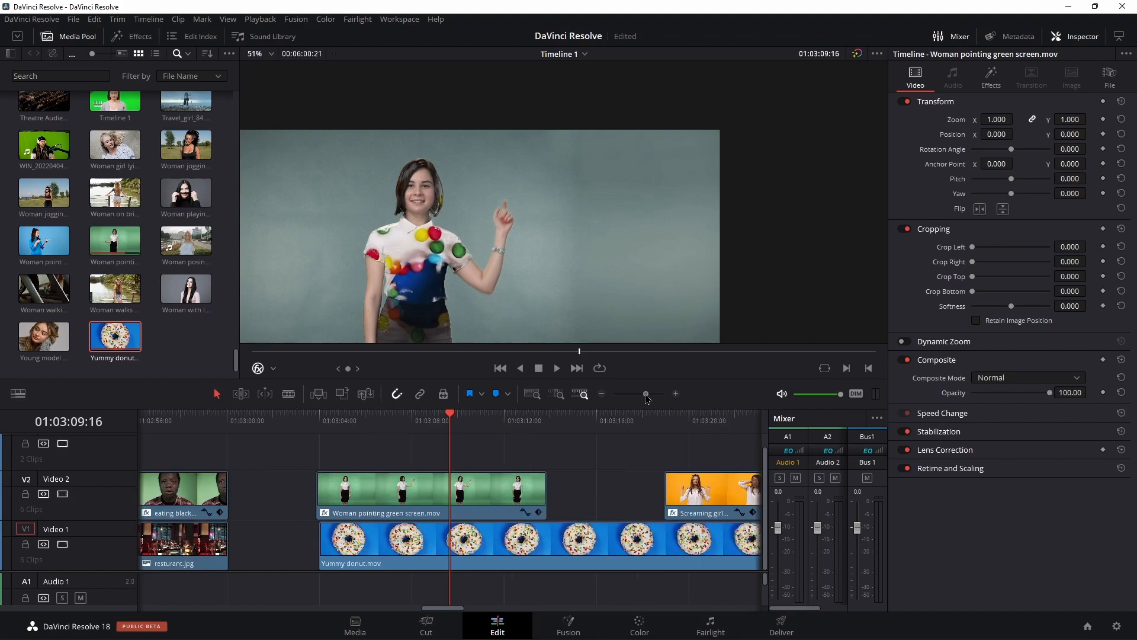
Undo the donut background swap and delete the clothing strokes from the Woman pointing clip's 3D Keyer
key("ctrl+z")
left_click_drag(492, 546, 410, 546)
left_click(468, 496)
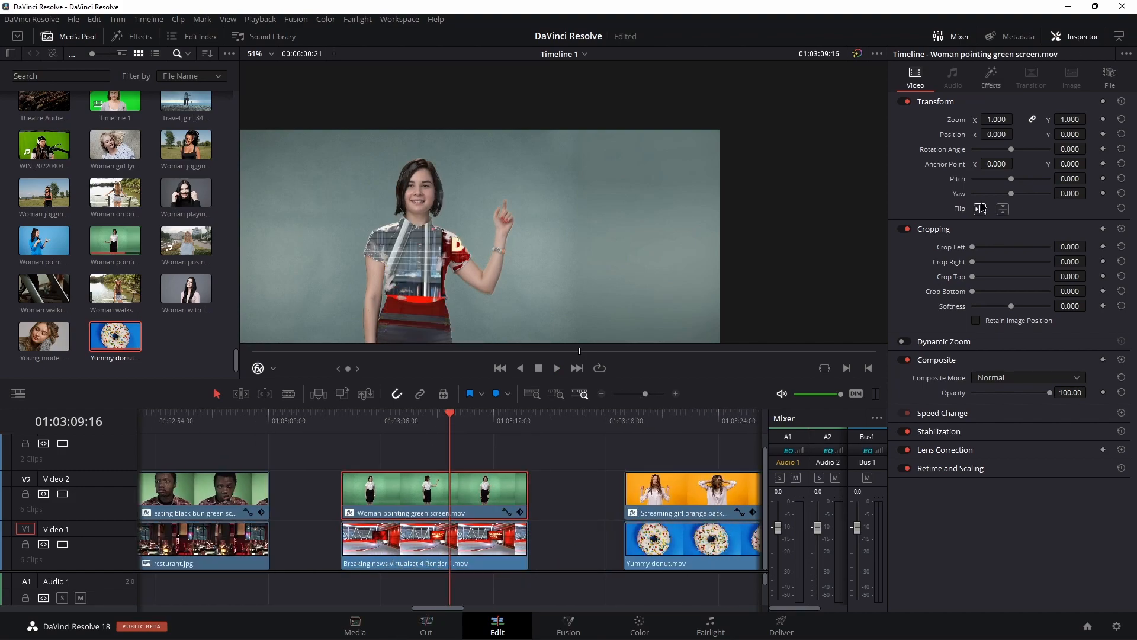
left_click(991, 76)
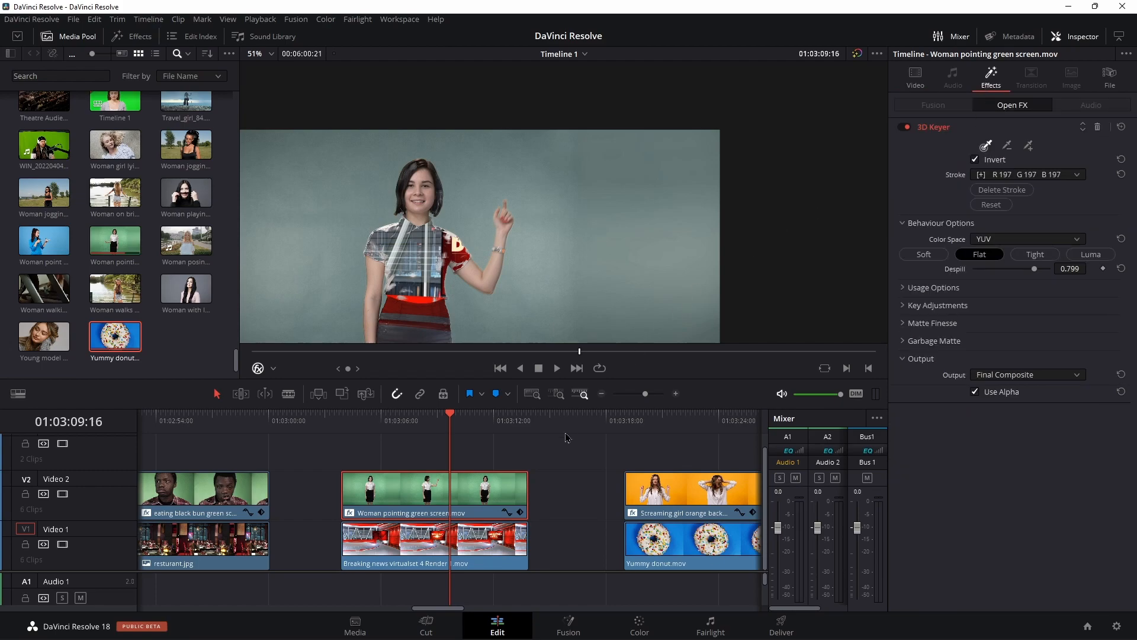
left_click(1001, 189)
scroll(626, 261, "down", 3)
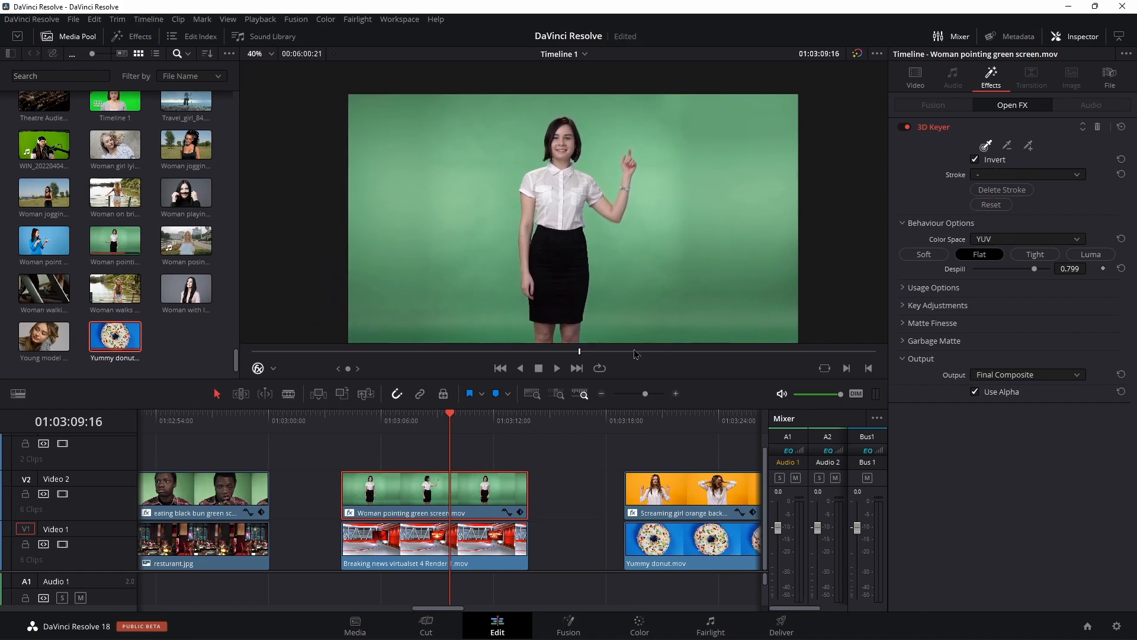
At 01:03:09:16, key out the green background with 3D Keyer strokes beside the woman and along the frame's lower edge
mouse_move(711, 320)
left_mouse_down()
mouse_move(776, 314)
mouse_move(667, 205)
mouse_move(668, 122)
left_mouse_up()
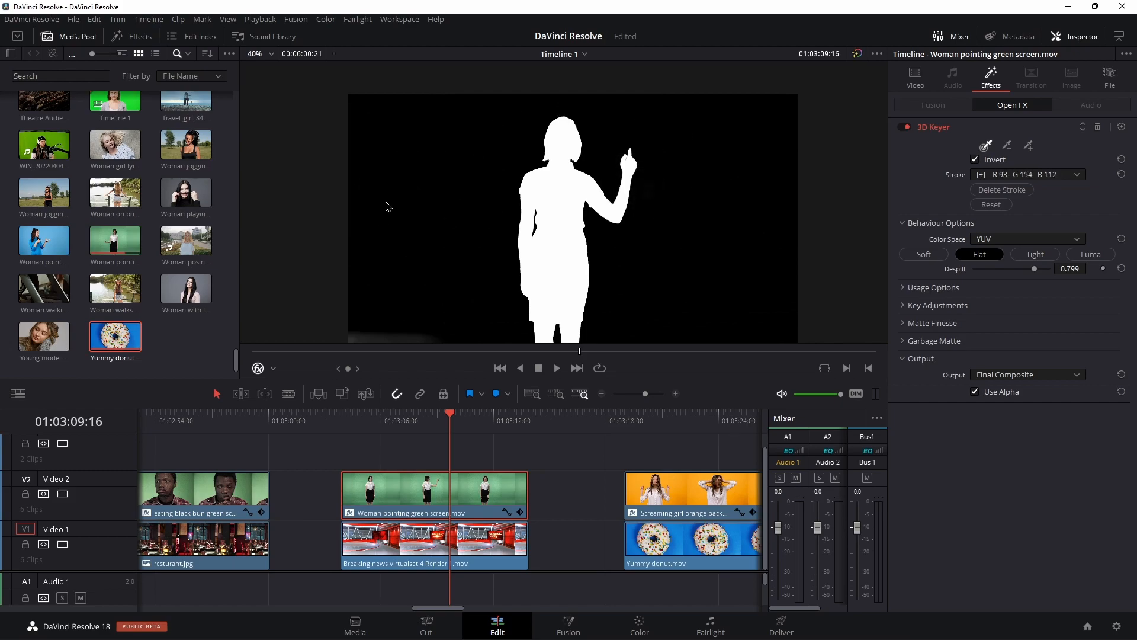
left_click_drag(365, 323, 356, 341)
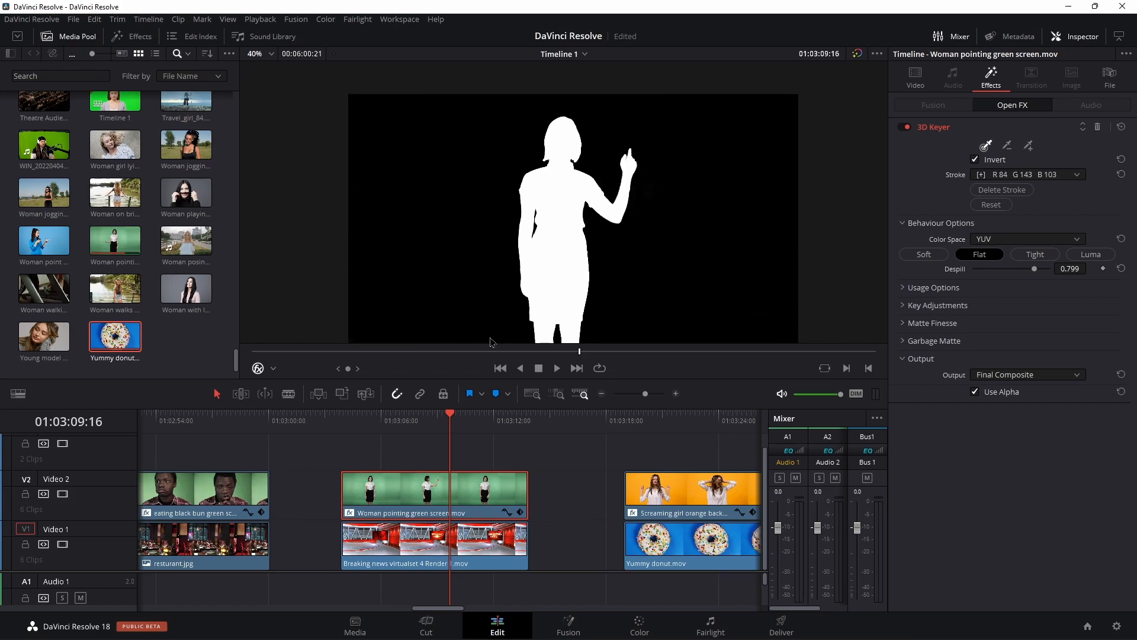
left_click_drag(491, 341, 513, 323)
Toggle the 3D Keyer's Show Paths on and back off, and set Despill to 0.806
left_click(905, 290)
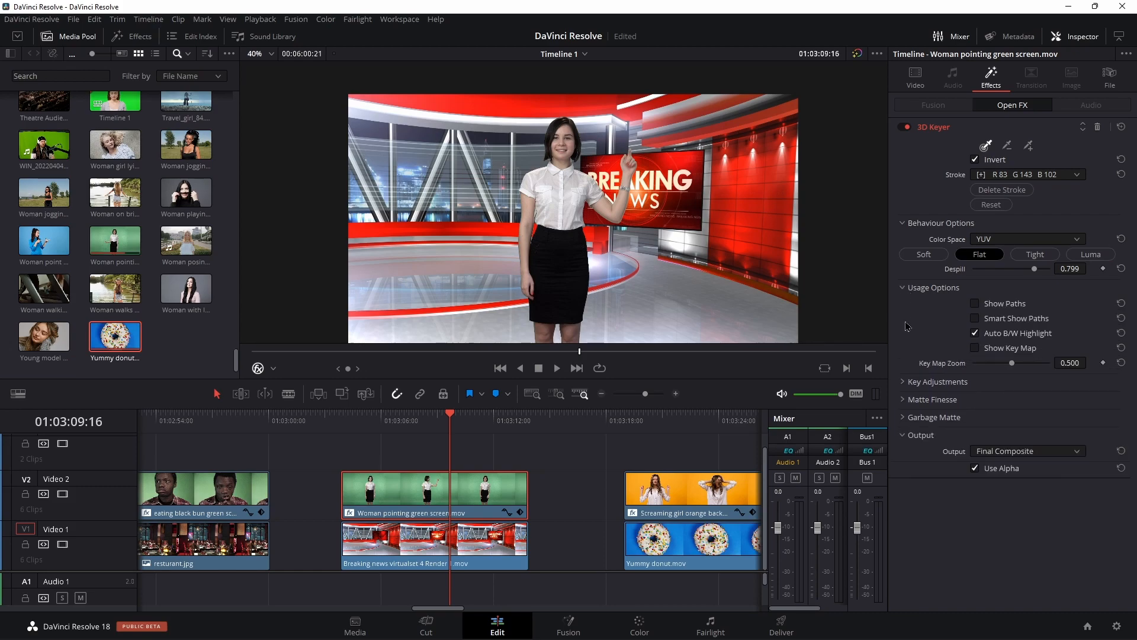
left_click(978, 303)
left_click(978, 303)
scroll(668, 261, "up", 1)
scroll(668, 261, "down", 1)
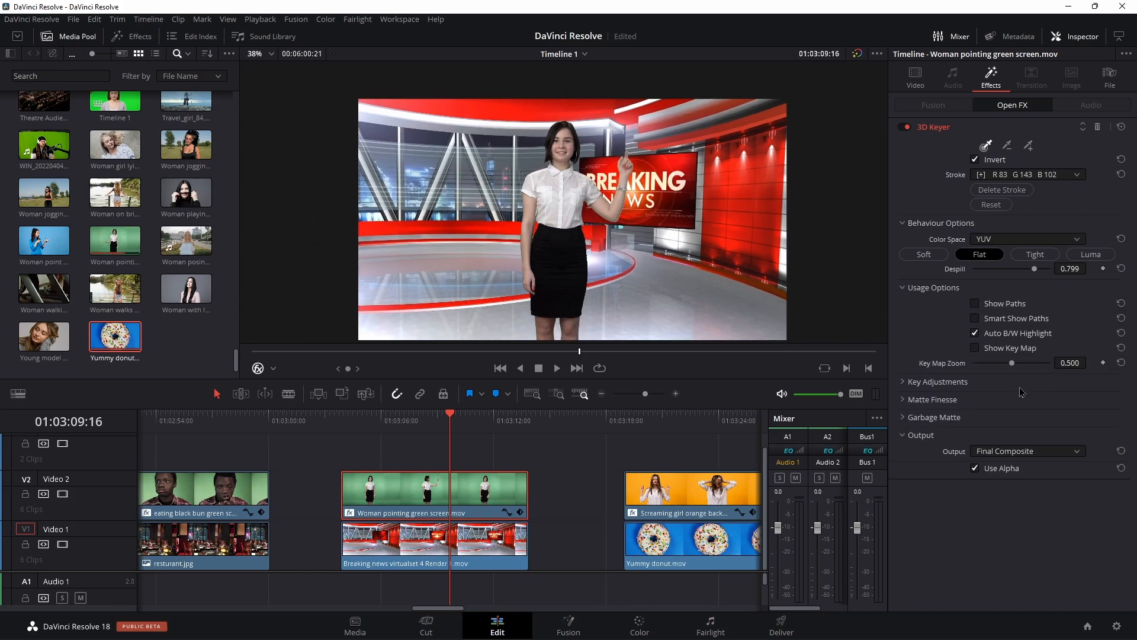
left_click_drag(1034, 270, 1036, 275)
At 01:03:05:11, set the Woman pointing clip's Zoom to 0.790 and Position X to -471
left_click(371, 414)
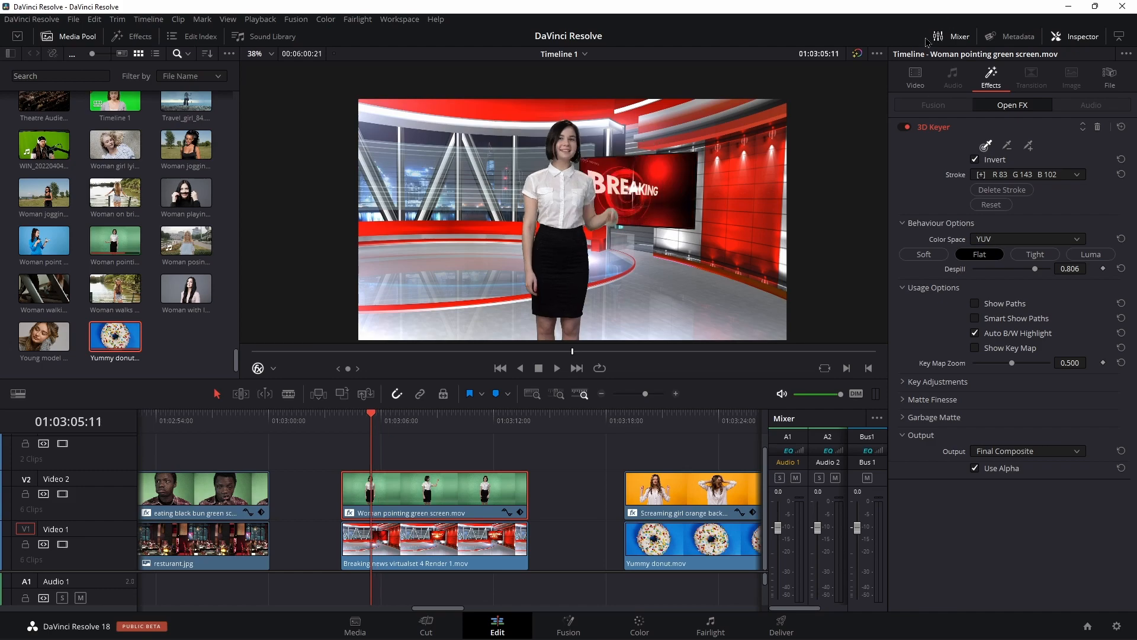
left_click(915, 76)
mouse_move(998, 135)
left_mouse_down()
mouse_move(962, 135)
mouse_move(1015, 119)
mouse_move(990, 119)
left_mouse_up()
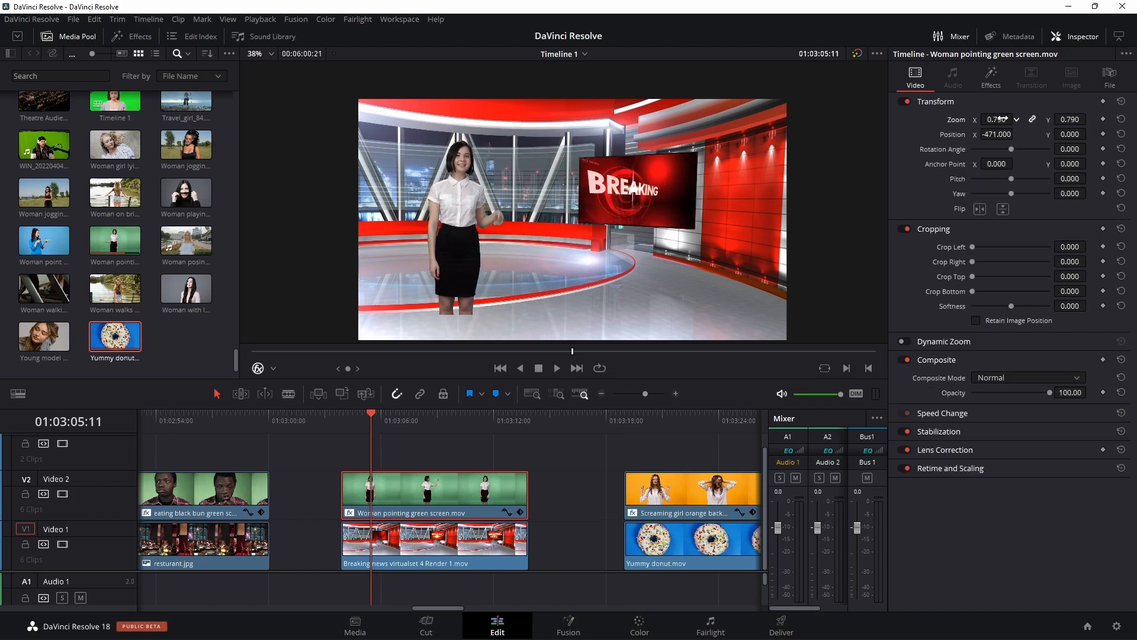
Set the Woman pointing clip's Position Y to -116 so her cropped legs meet the frame's lower edge
scroll(615, 126, "up", 3)
scroll(702, 185, "up", 4)
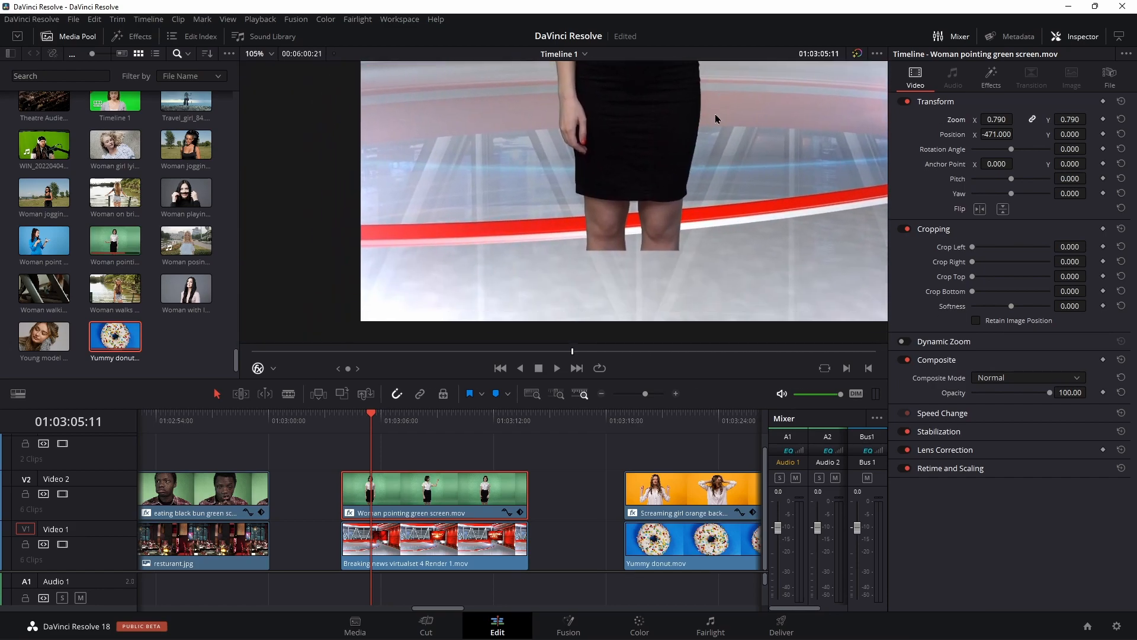
mouse_move(1040, 134)
left_mouse_down()
mouse_move(1031, 135)
mouse_move(1060, 135)
left_mouse_up()
scroll(736, 231, "down", 2)
scroll(733, 210, "up", 1)
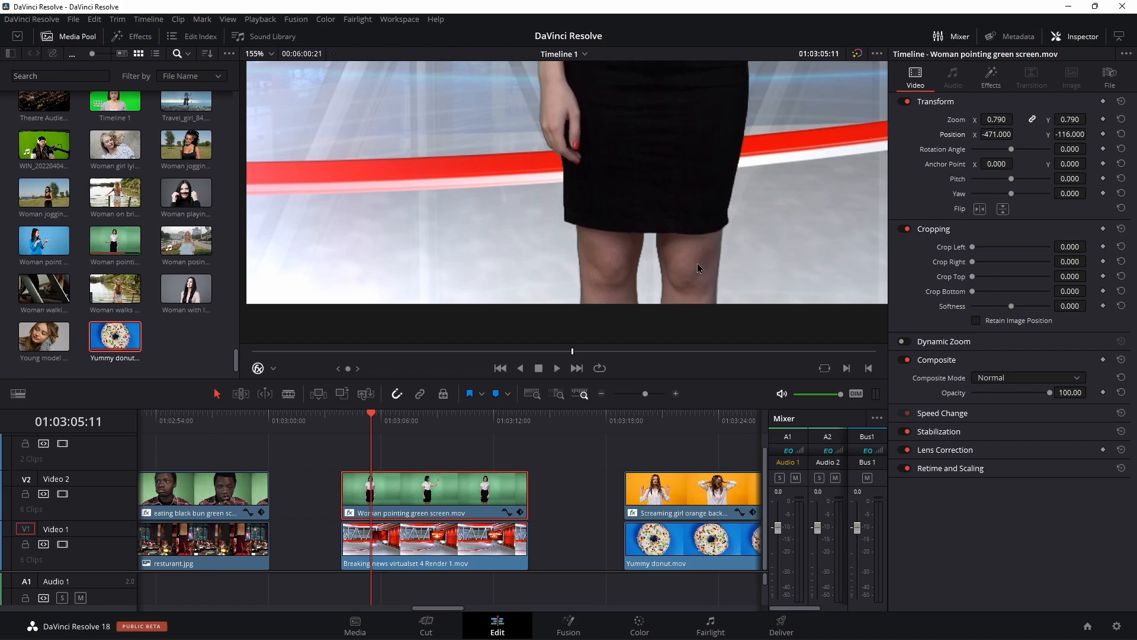
Examine the keyed woman's legs and edges up close, and play the news studio composite full screen
scroll(752, 150, "up", 3)
scroll(610, 271, "right", 3)
scroll(359, 264, "left", 3)
scroll(806, 283, "right", 3)
scroll(630, 257, "left", 3)
scroll(403, 239, "right", 3)
scroll(629, 247, "left", 2)
scroll(629, 248, "down", 5)
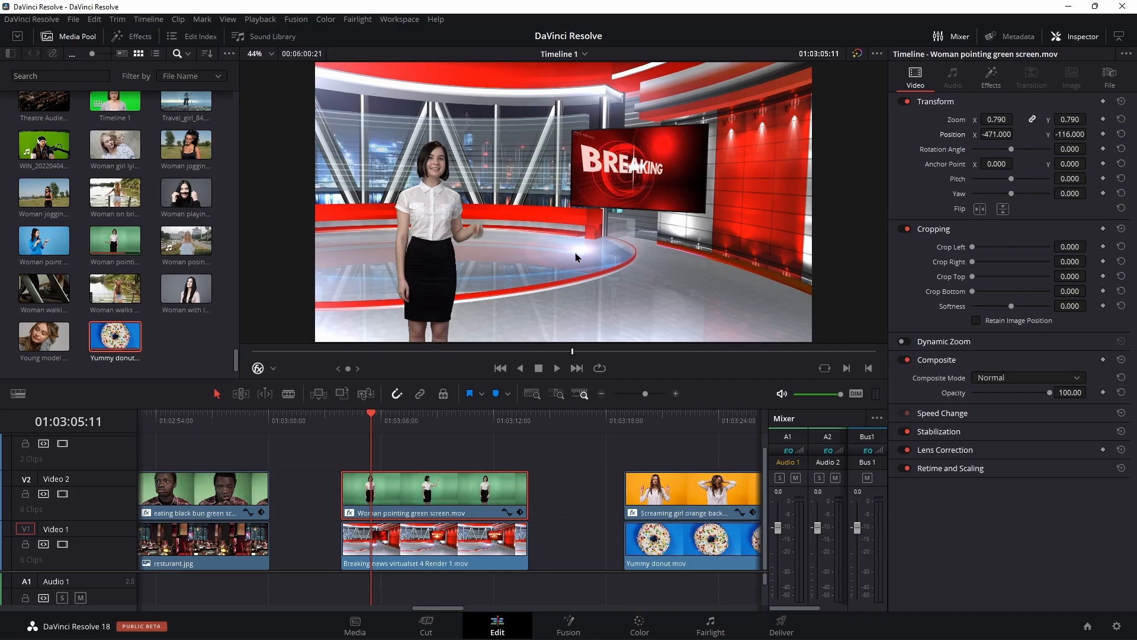
key("p")
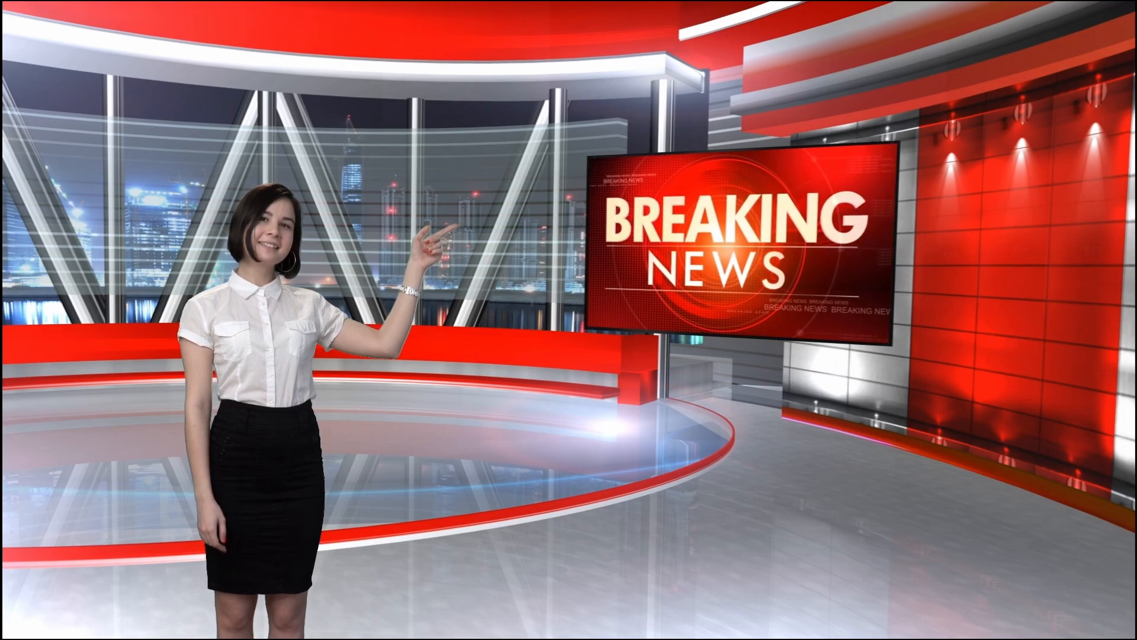
Stack the green-screen laptop typing clip on Video 2 over Long tail monkey animal.mov on Video 1, and toggle Video 2's visibility off and on
key("p")
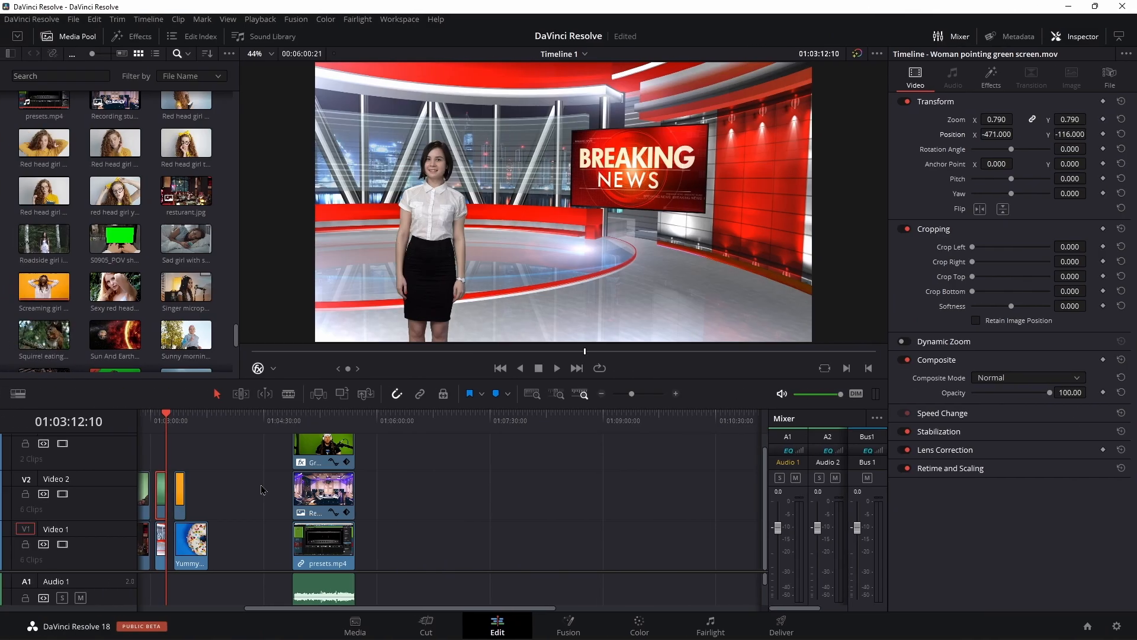
left_click_drag(114, 238, 431, 536)
left_click(452, 417)
scroll(504, 417, "up", 5)
mouse_move(504, 416)
left_mouse_down()
mouse_move(424, 418)
mouse_move(523, 418)
mouse_move(496, 418)
left_mouse_up()
left_click_drag(653, 393, 641, 394)
left_click_drag(44, 175, 314, 554)
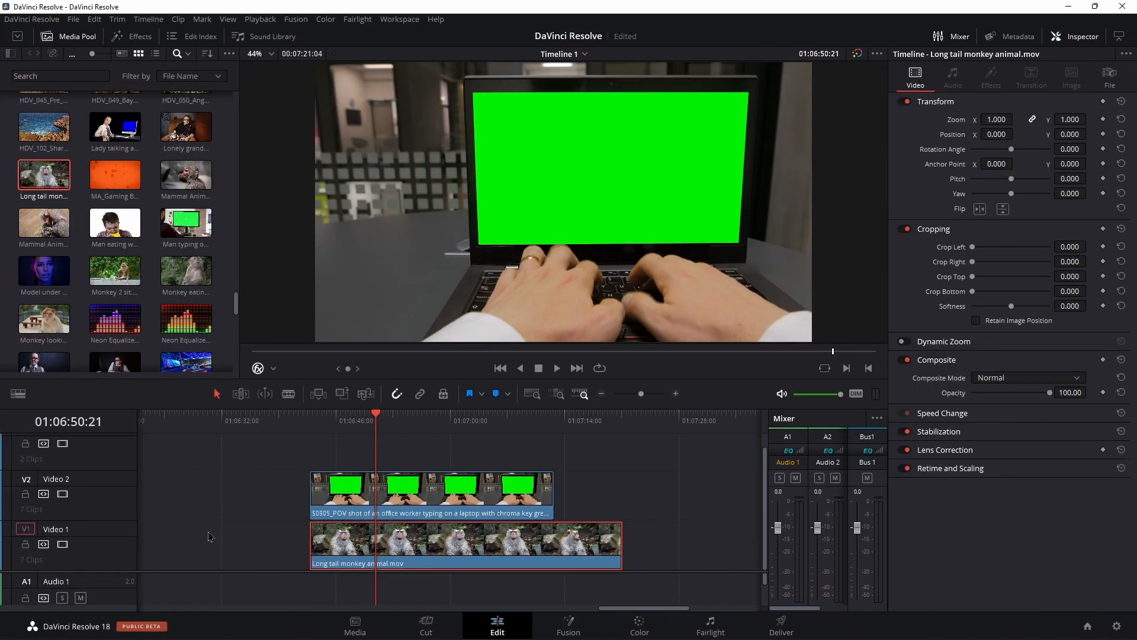
left_click(62, 494)
left_click(62, 494)
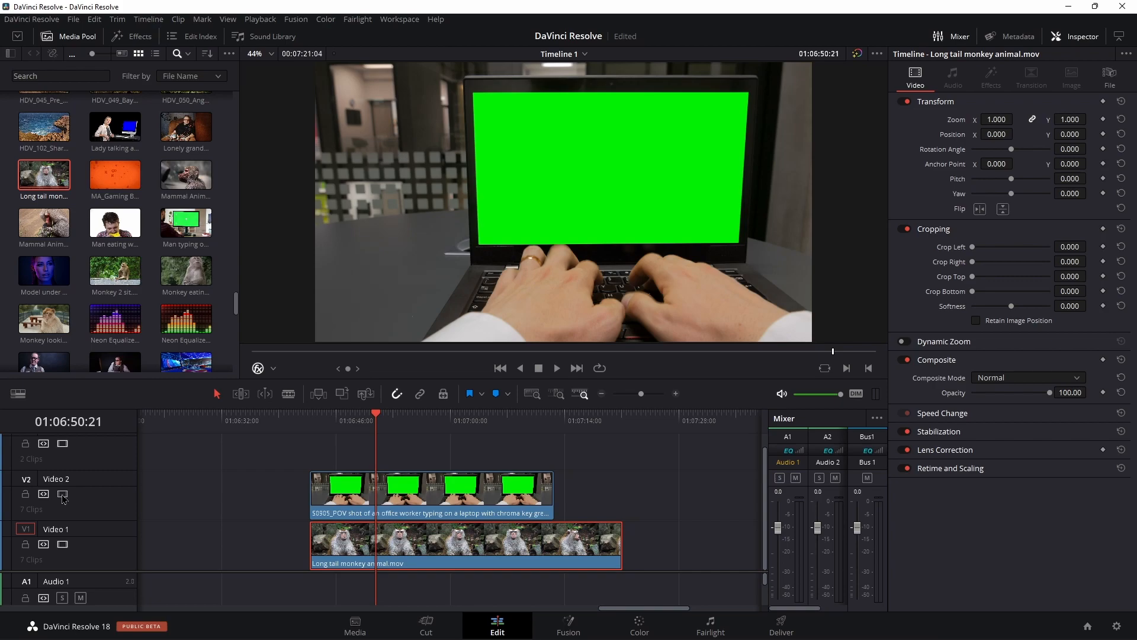
Apply the 3D Keyer to the laptop typing clip and draw a key stroke across the laptop's green screen
left_click(489, 492)
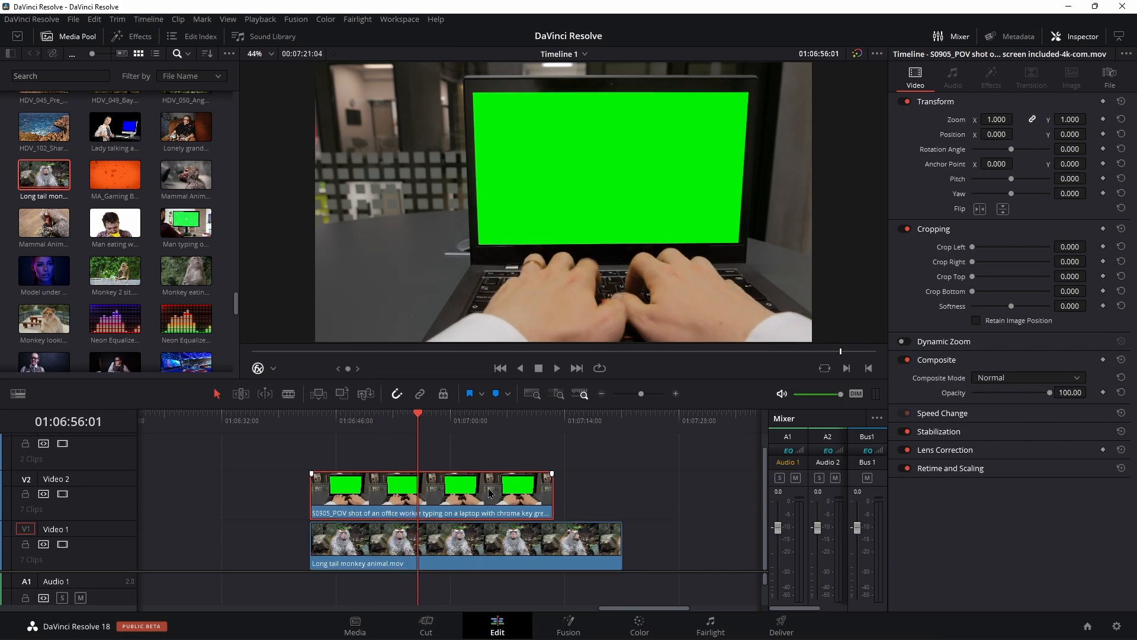
left_click(134, 39)
left_click_drag(153, 210, 450, 500)
left_click(274, 369)
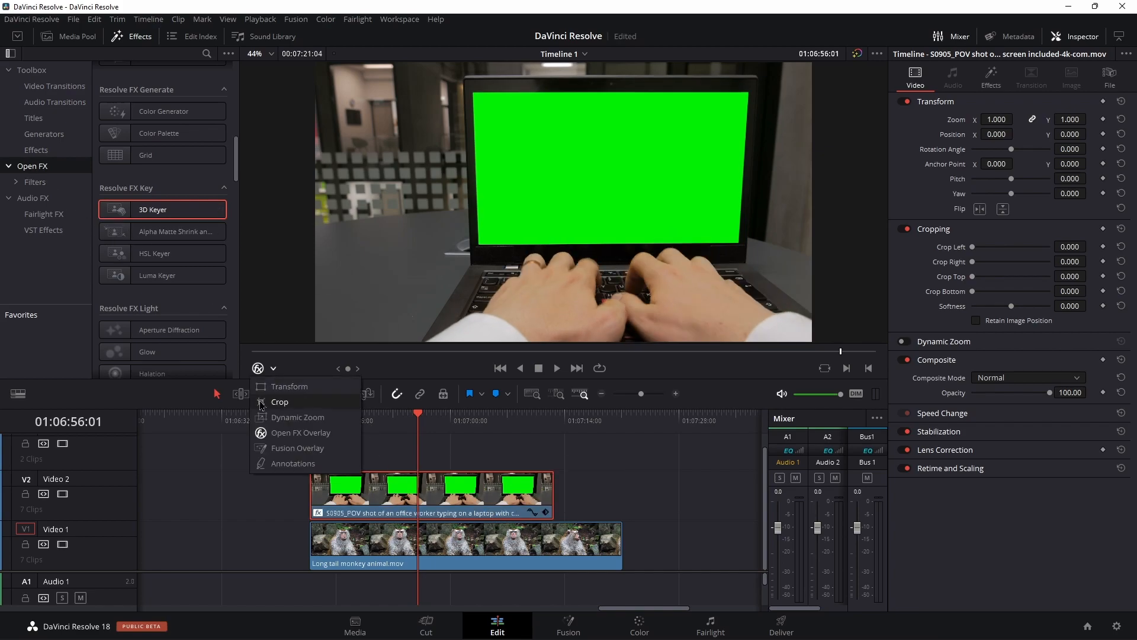
left_click(918, 152)
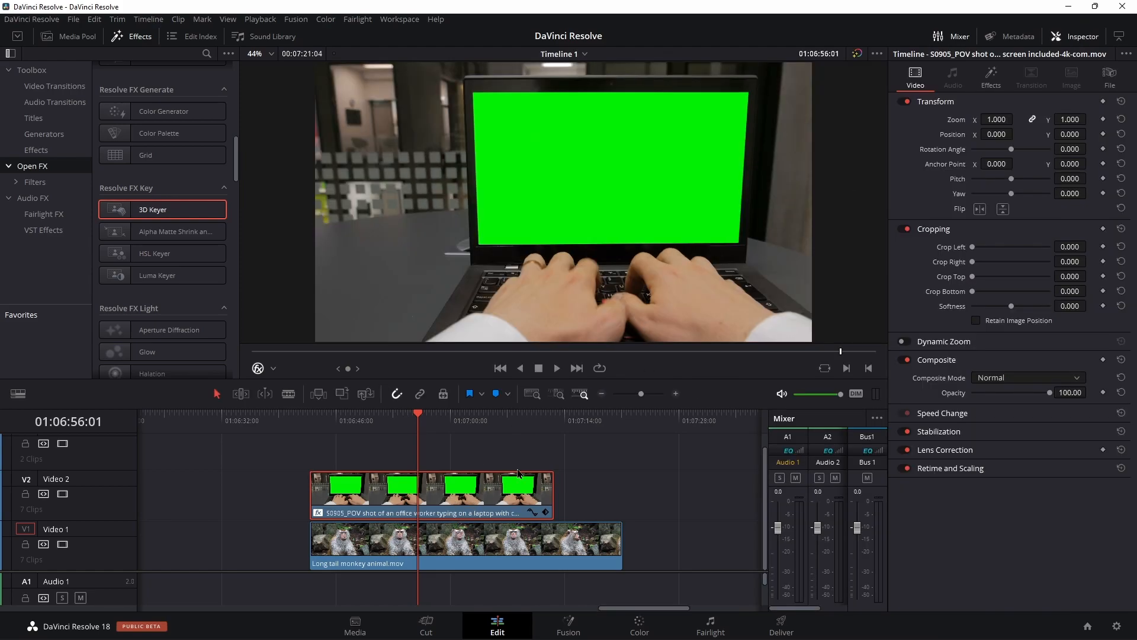
left_click(990, 80)
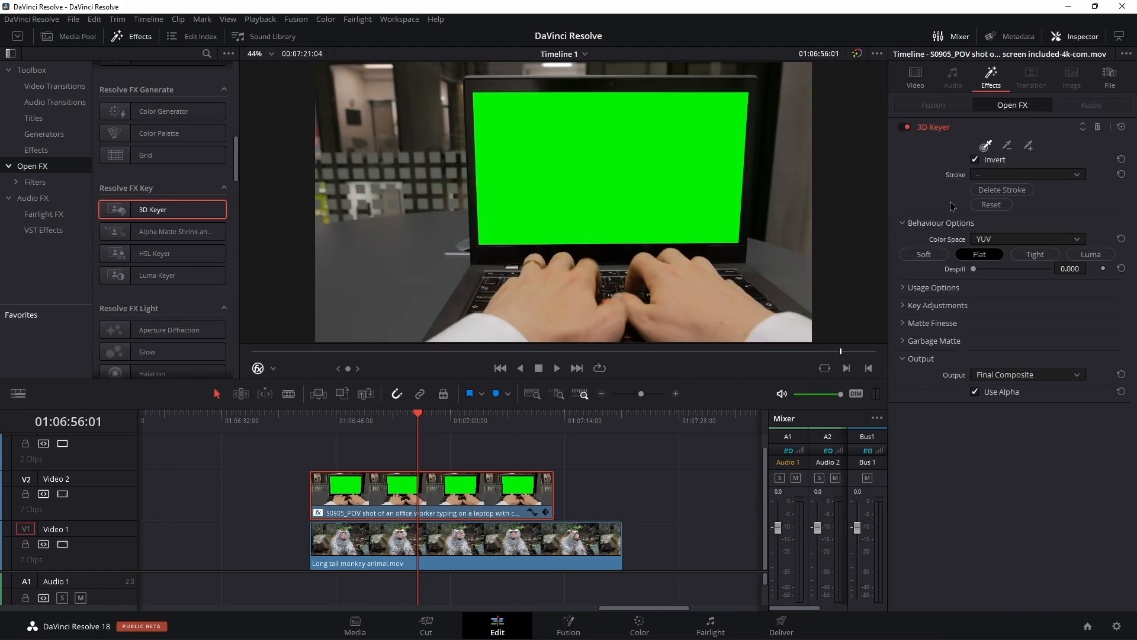
left_click_drag(503, 202, 687, 189)
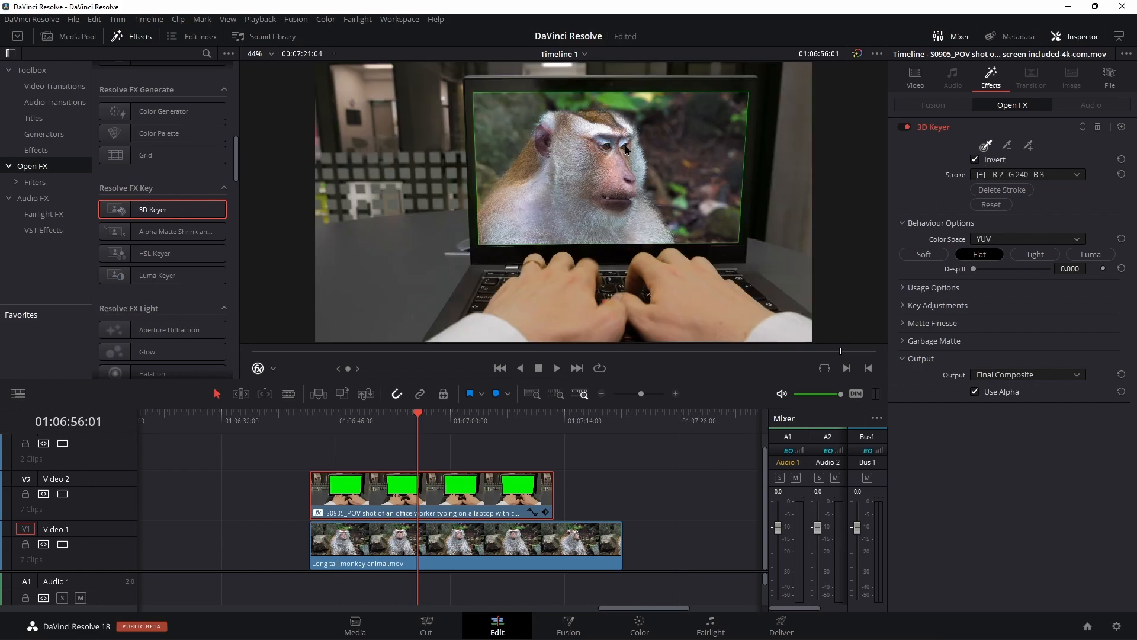
Set the laptop clip's 3D Keyer Despill to 0.969 to clean the green edge around the screen
left_click_drag(997, 272, 1051, 271)
scroll(766, 204, "up", 6)
scroll(709, 205, "up", 3)
mouse_move(1047, 274)
left_mouse_down()
mouse_move(1028, 271)
mouse_move(1043, 270)
left_mouse_up()
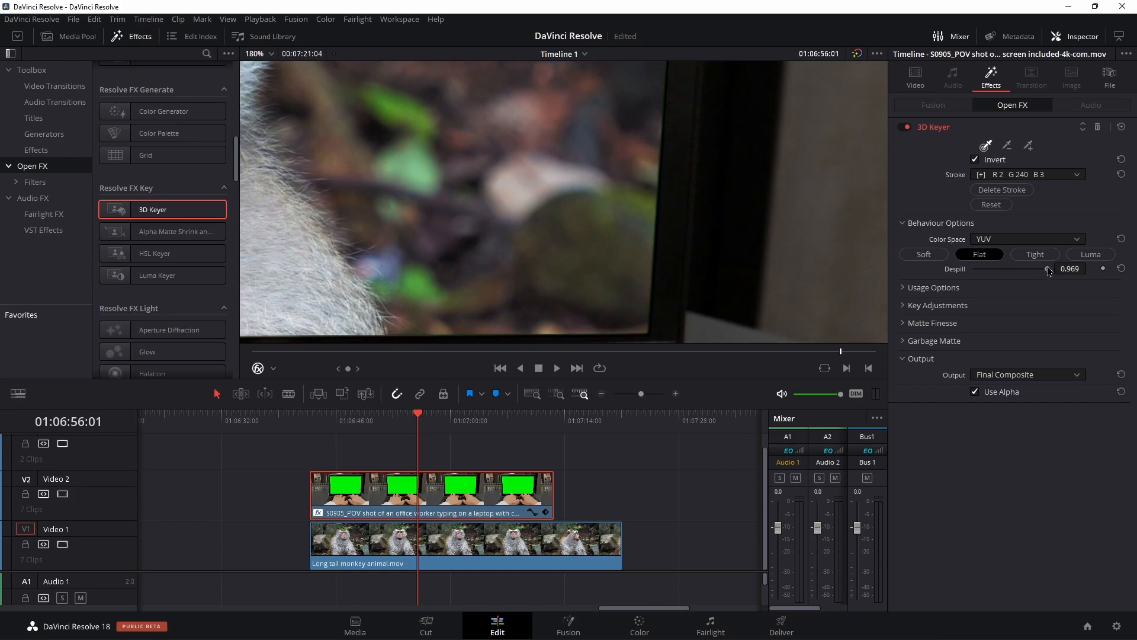
scroll(619, 224, "down", 4)
Examine the 3D Keyer's Usage Options, Key Adjustments, Matte Finesse and Garbage Matte settings, and the clip's Transform and Cropping settings
left_click(903, 289)
left_click(924, 382)
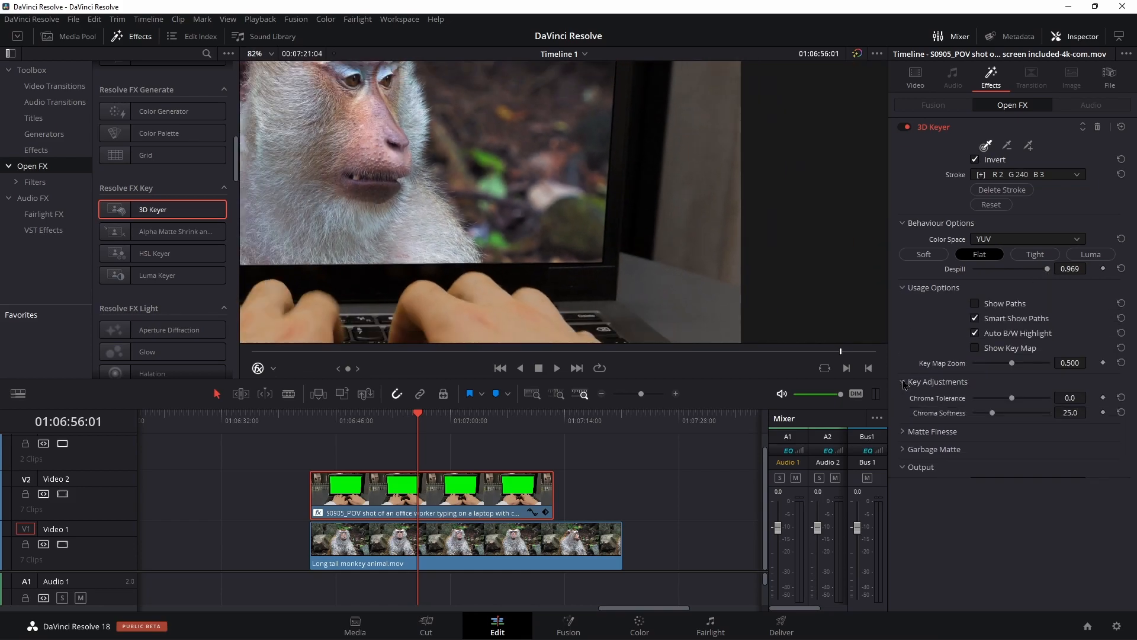
scroll(931, 457, "down", 1)
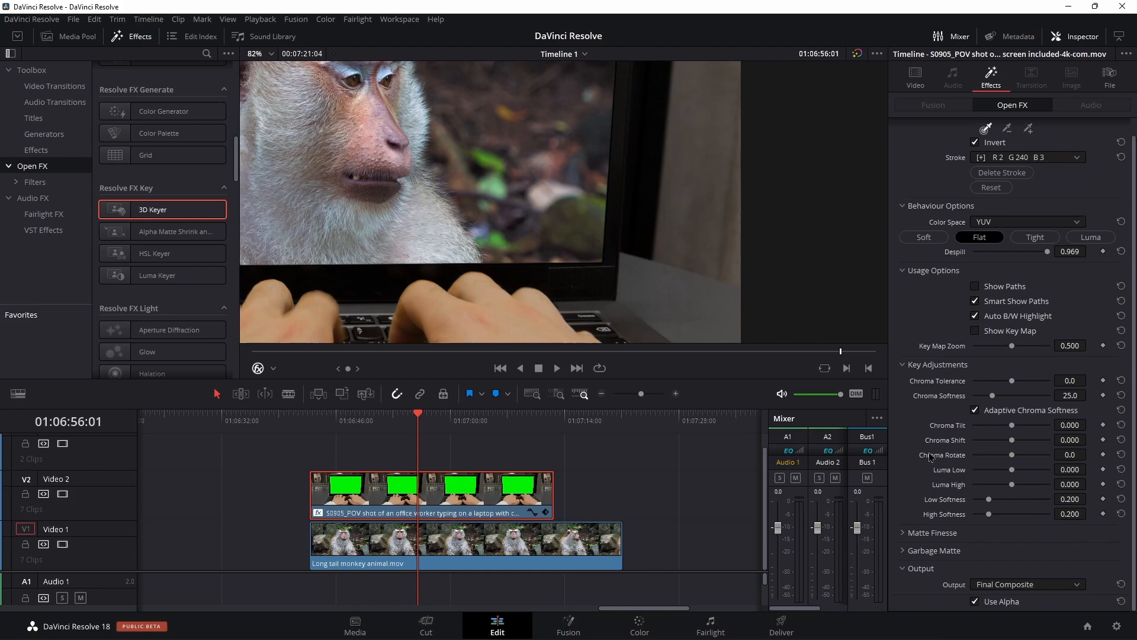
left_click(905, 534)
scroll(909, 497, "down", 3)
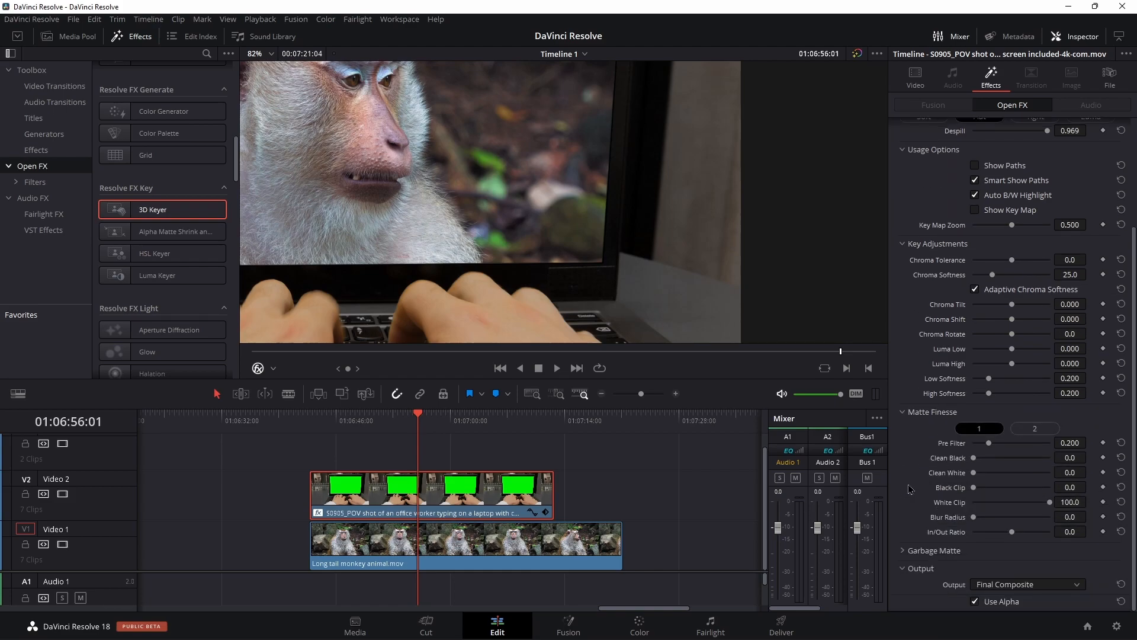
left_click(1035, 428)
left_click(979, 428)
scroll(924, 521, "up", 1)
scroll(915, 556, "down", 1)
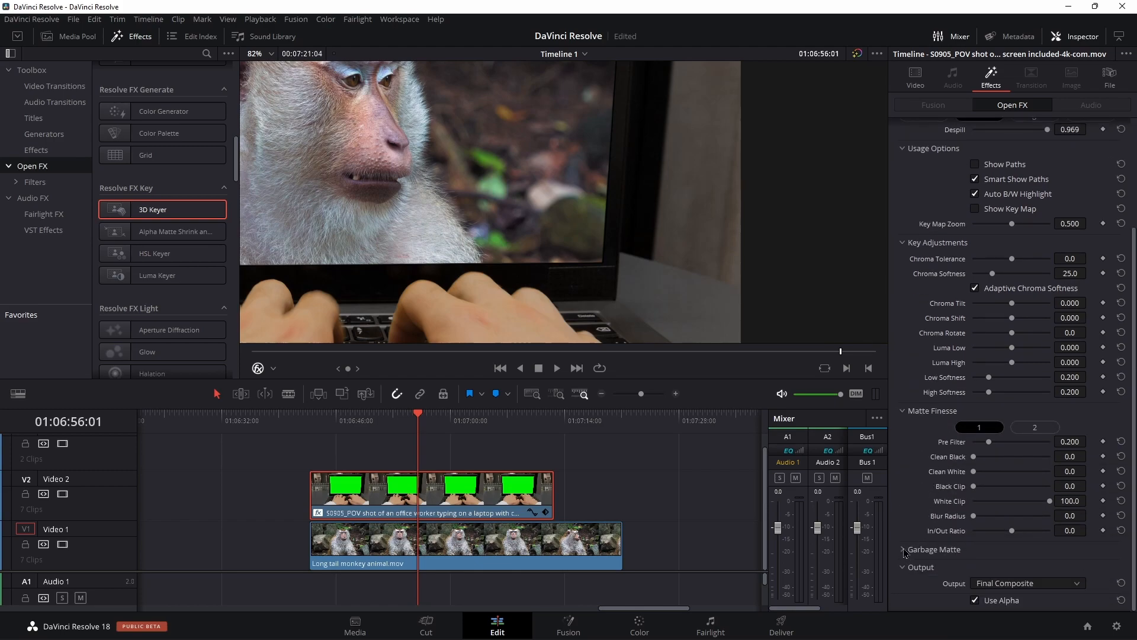
left_click(904, 550)
scroll(902, 535, "up", 6)
left_click(916, 76)
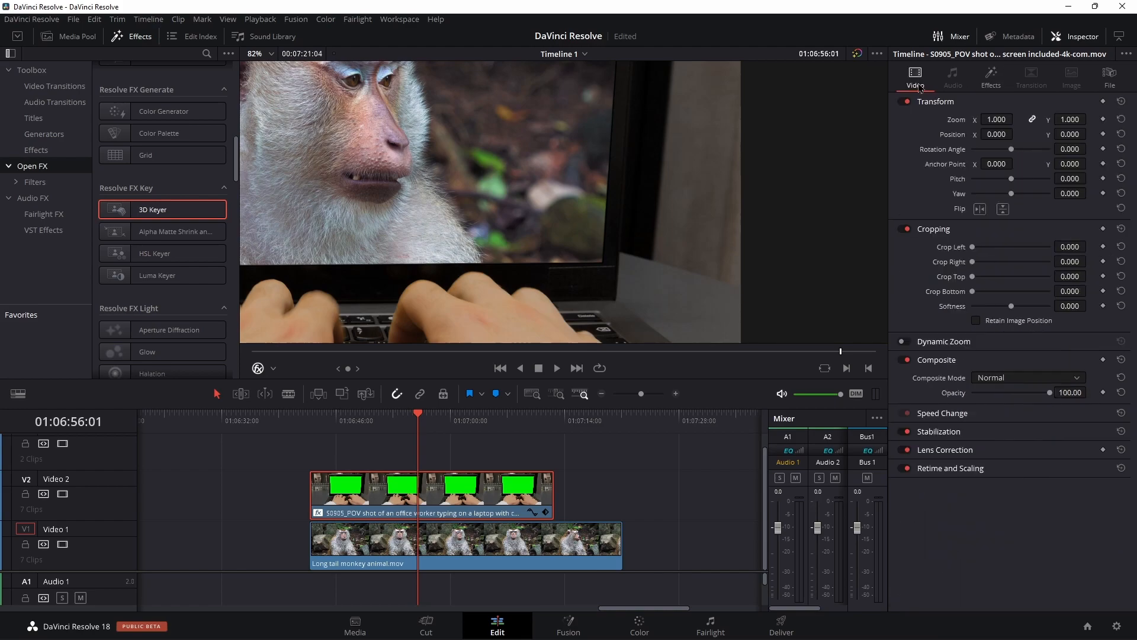
left_click(991, 80)
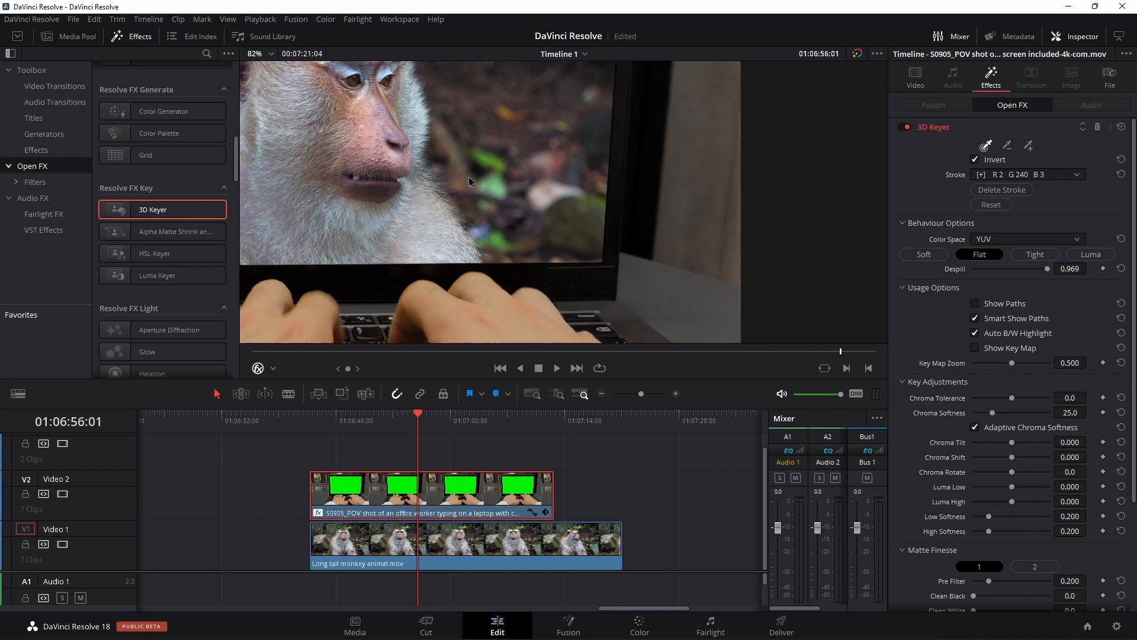
Play the monkey-on-laptop composite full screen from near the start of the clip
key("shift+z")
left_click_drag(398, 428, 338, 427)
key("ctrl+f")
key("space")
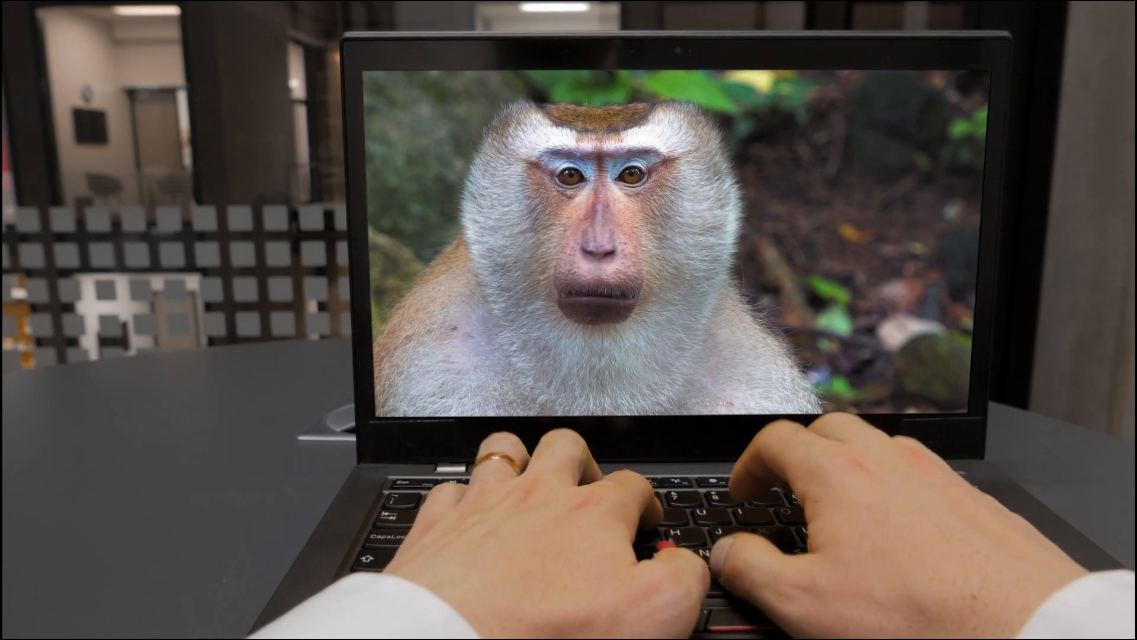
key("Escape")
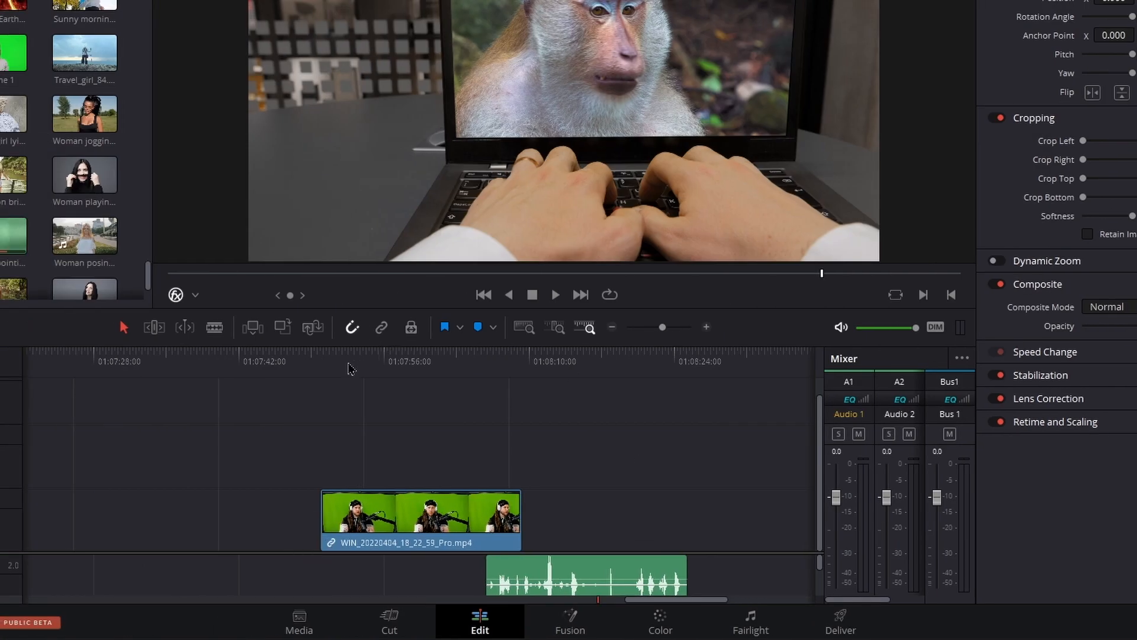
At 01:08:10:22, apply the 3D Keyer to WIN_20220404_18_22_59_Pro.mp4 on Video 1
left_click_drag(349, 363, 381, 414)
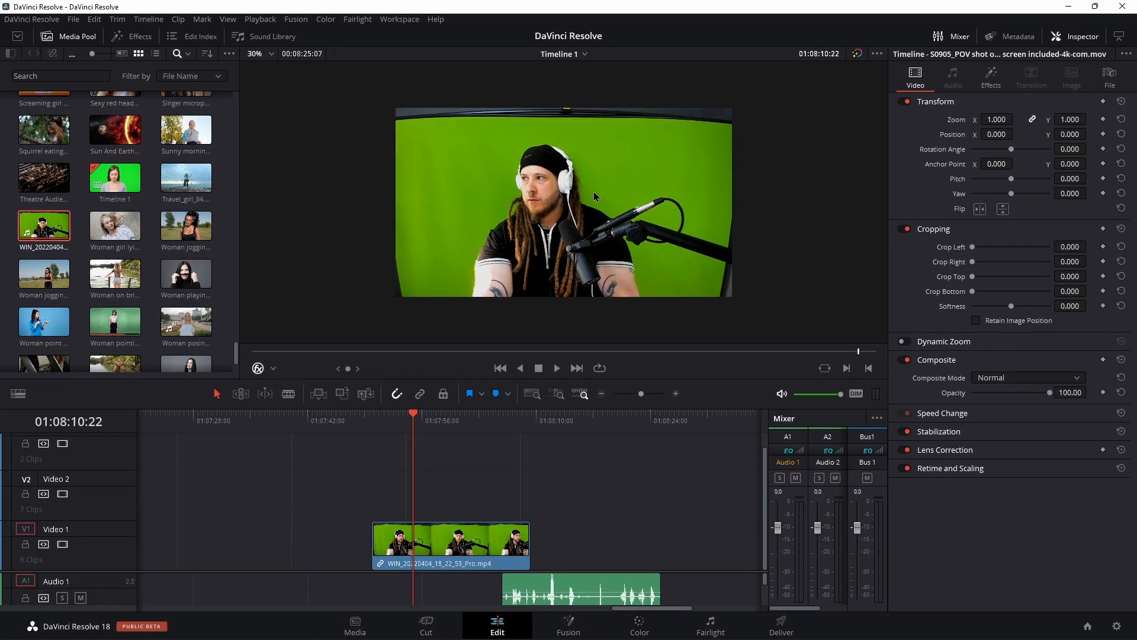
mouse_move(414, 435)
left_mouse_down()
mouse_move(457, 435)
mouse_move(415, 435)
left_mouse_up()
left_click(469, 563)
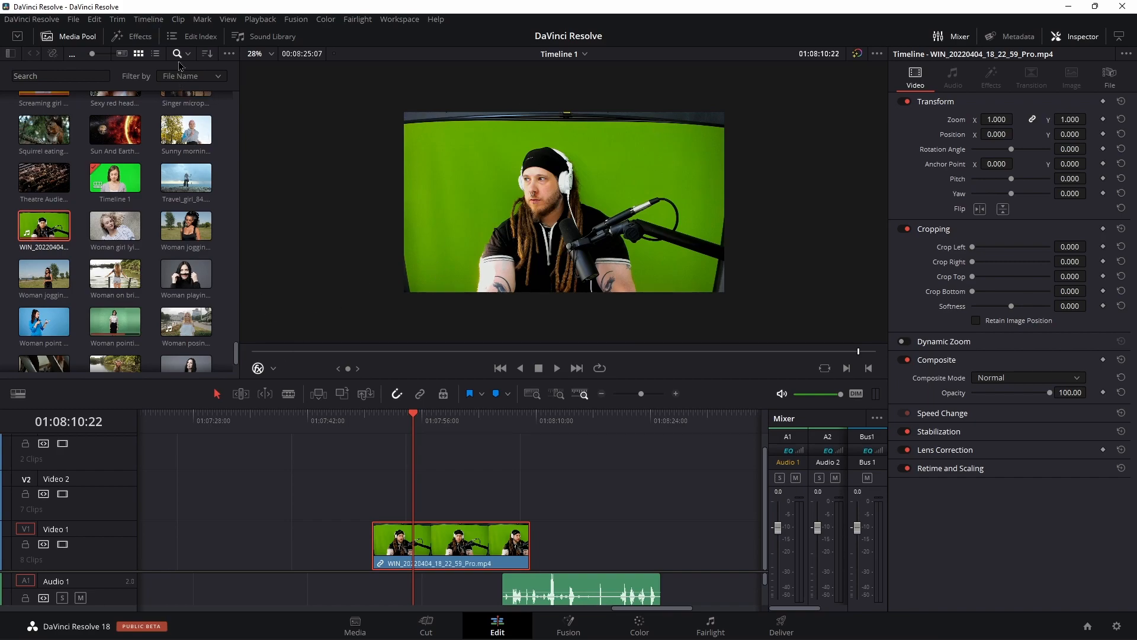
left_click(141, 37)
left_click_drag(115, 209, 443, 566)
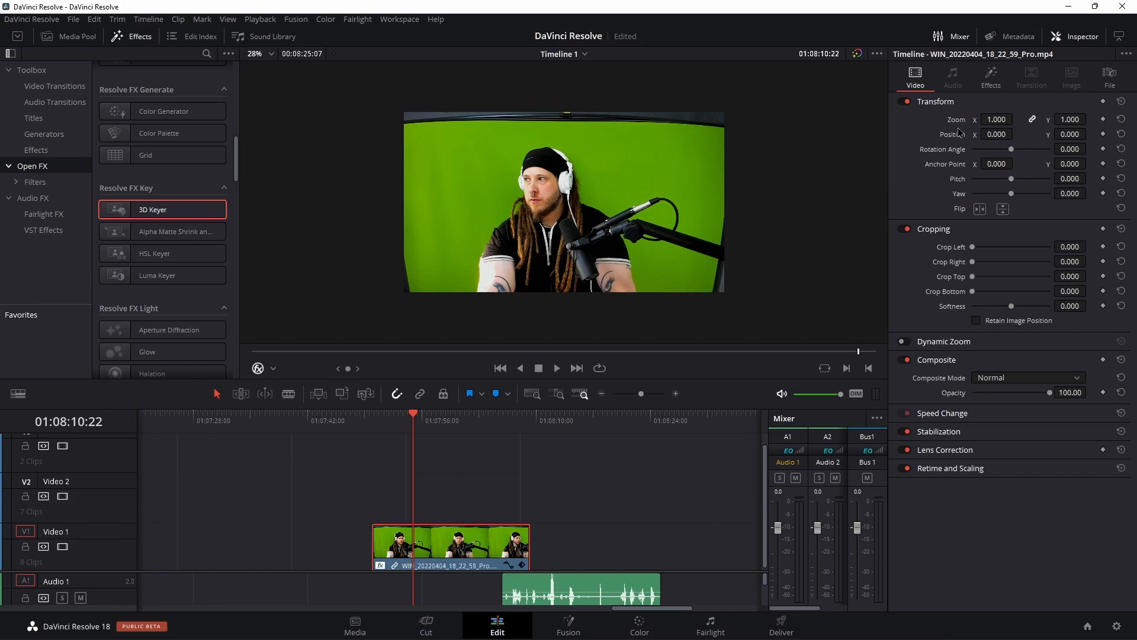
Draw a key stroke through the green backdrop around the man in headphones, extending it toward the frame's edge beyond the microphone arm
left_click(989, 76)
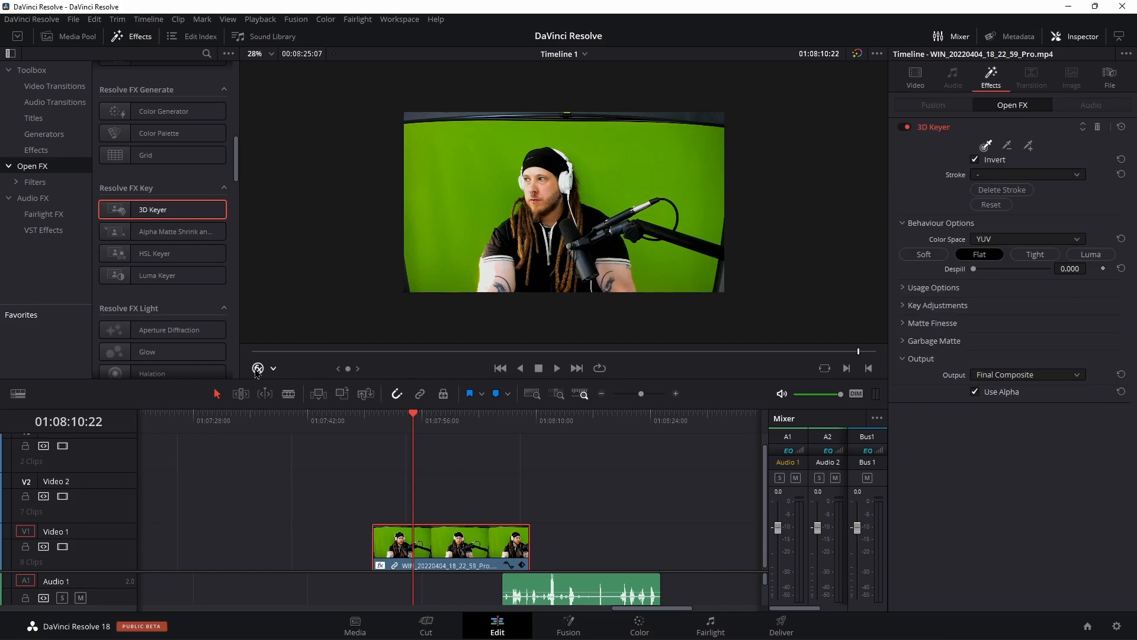
mouse_move(425, 295)
left_mouse_down()
mouse_move(450, 267)
mouse_move(479, 165)
mouse_move(519, 143)
mouse_move(559, 134)
mouse_move(666, 170)
left_mouse_up()
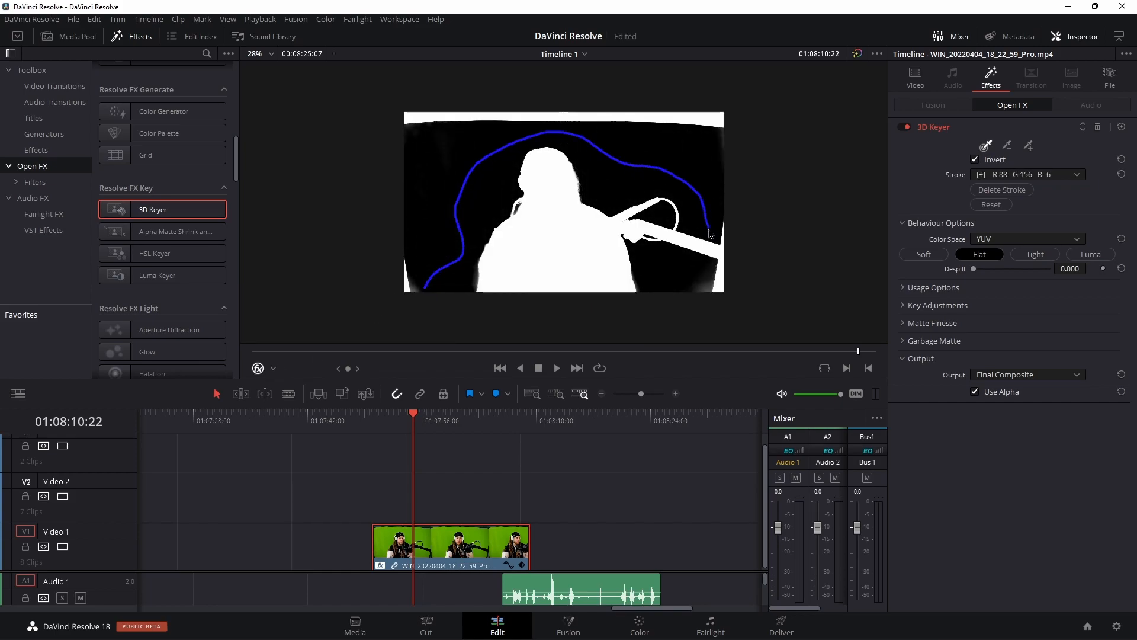
left_click_drag(710, 240, 712, 243)
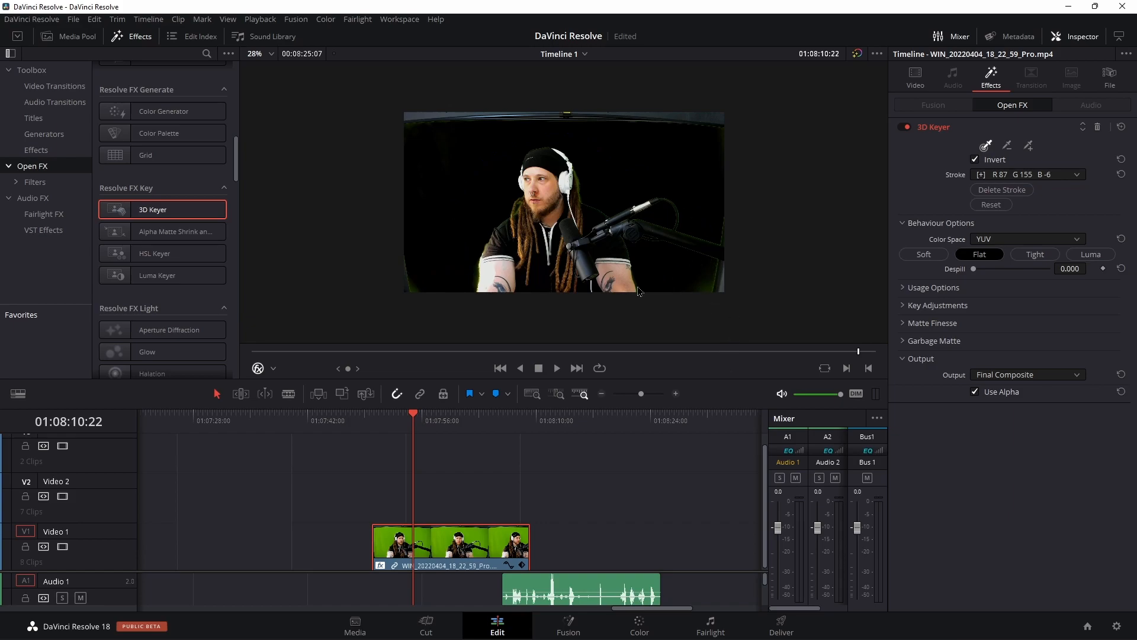
Set the 3D Keyer's Chroma Tilt to 0.007, Chroma Shift to 0.013, Chroma Rotate to 1.1 and Luma Low to 0.108
scroll(601, 267, "up", 2)
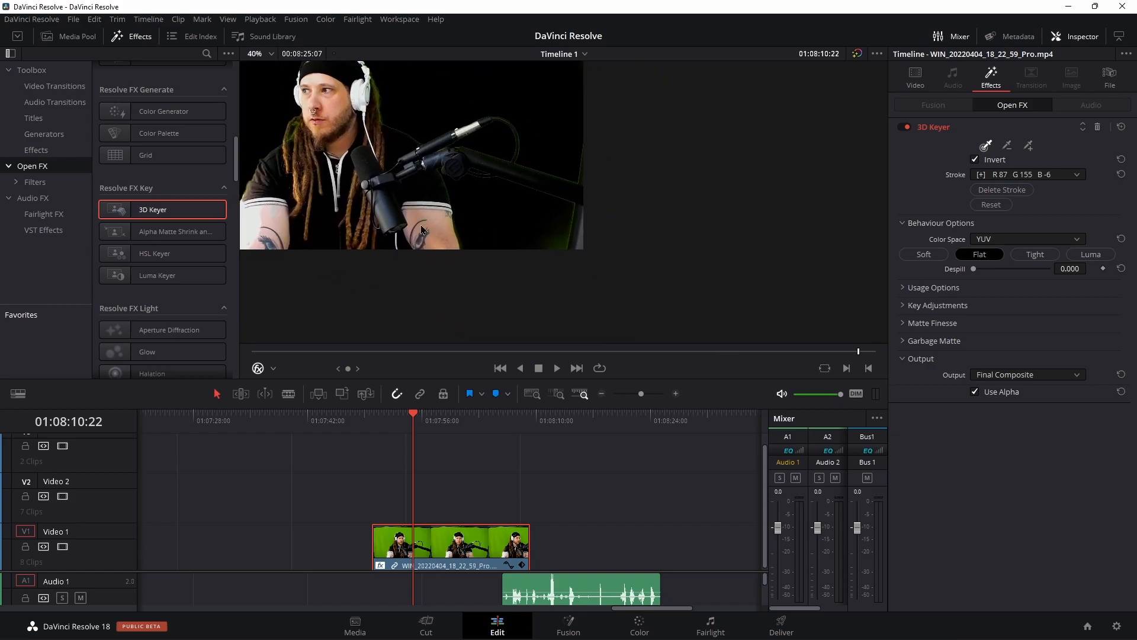
scroll(422, 229, "up", 6)
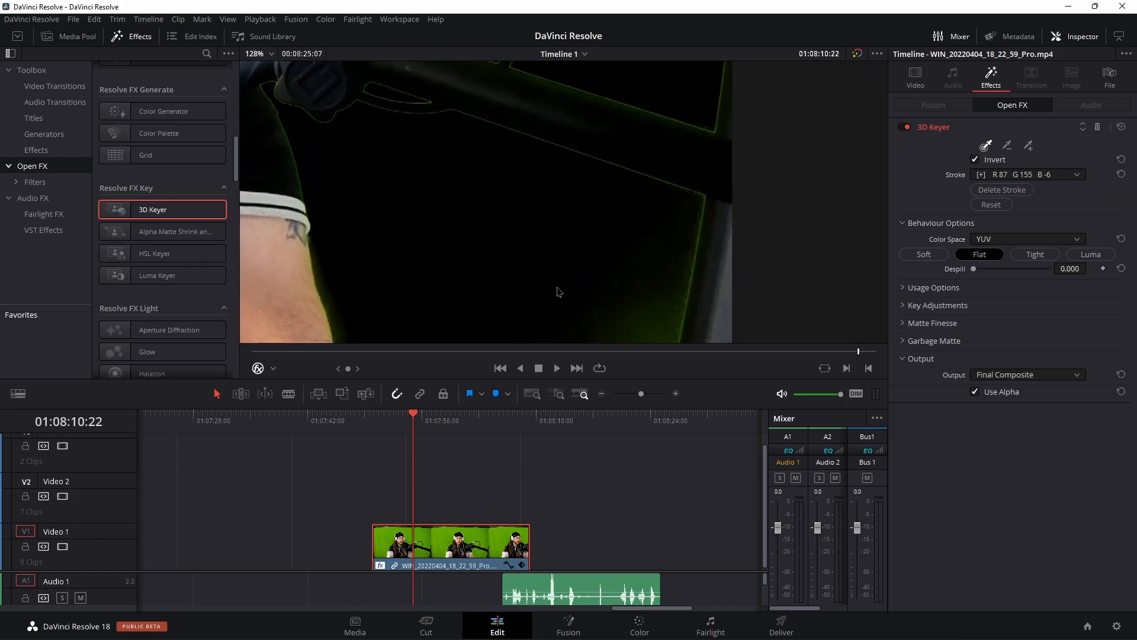
left_click(906, 305)
mouse_move(1068, 366)
left_mouse_down()
mouse_move(1107, 366)
mouse_move(1072, 365)
left_mouse_up()
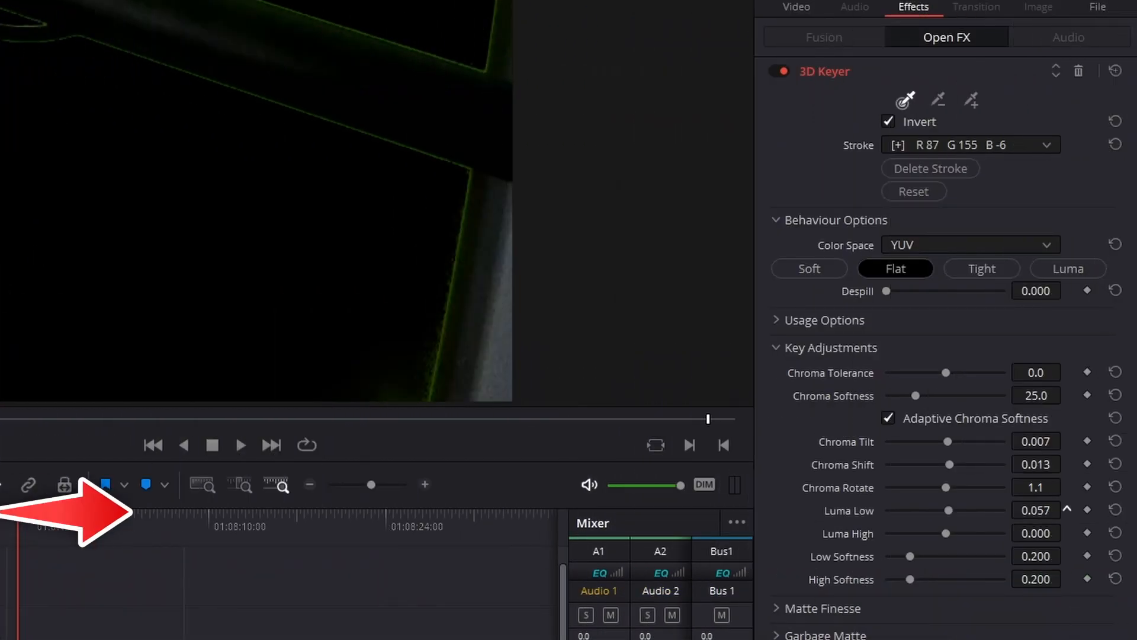
left_click_drag(1069, 410, 1061, 410)
left_click_drag(1036, 509, 1051, 510)
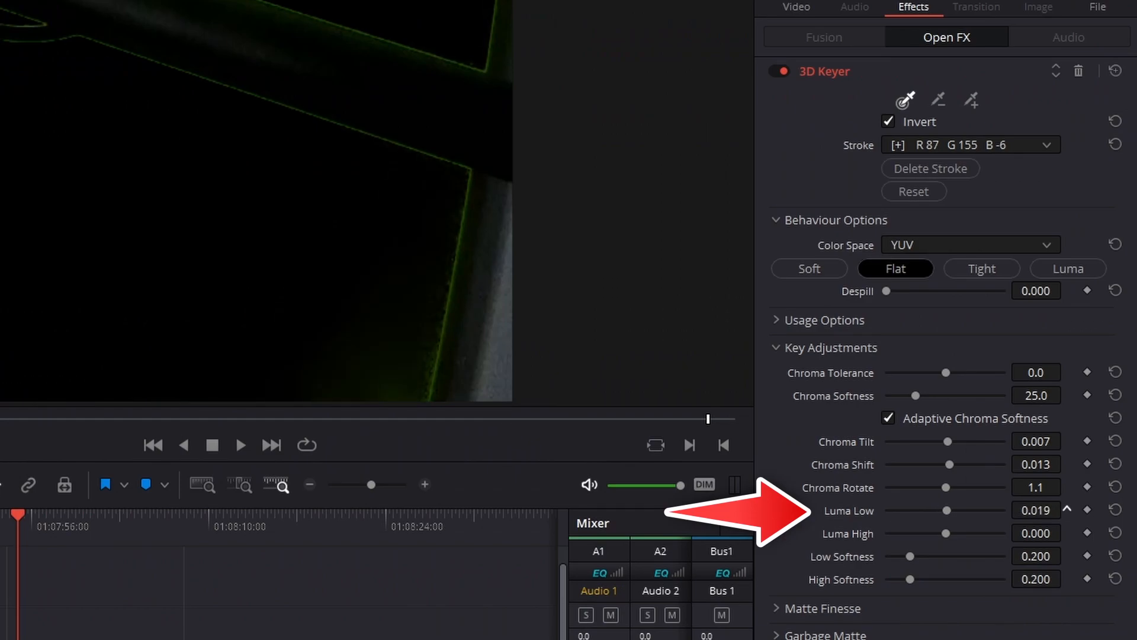
Set the microphone clip's 3D Keyer Despill to 0.814 and check the man's outline and the backdrop edges
left_click_drag(887, 291, 1020, 296)
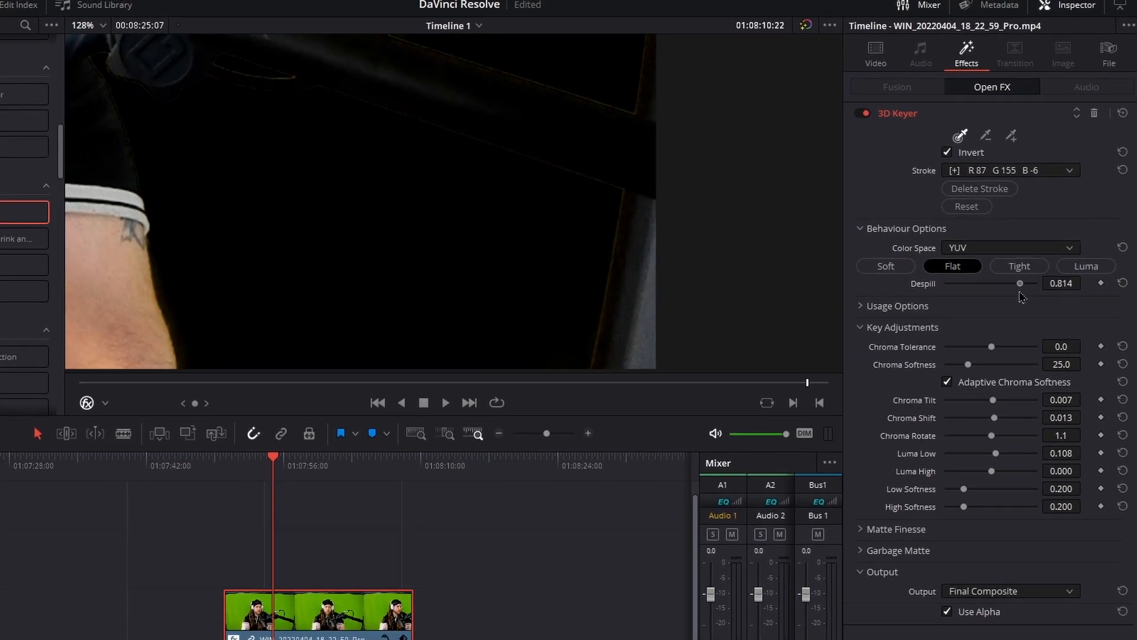
scroll(301, 256, "down", 5)
scroll(301, 257, "down", 3)
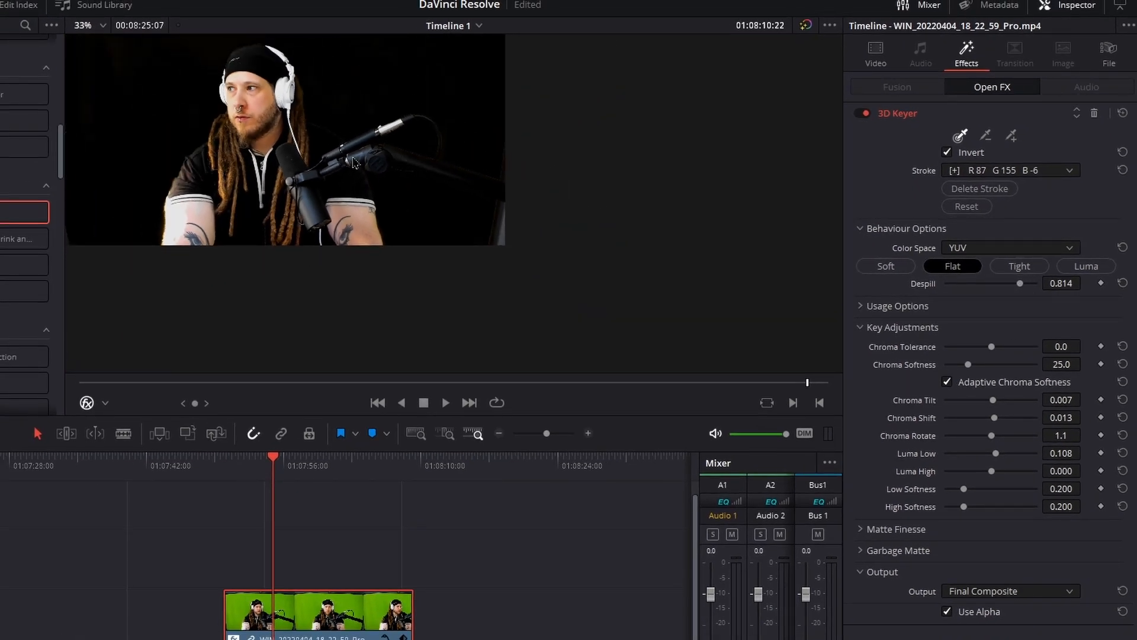
scroll(391, 234, "up", 2)
scroll(392, 235, "down", 3)
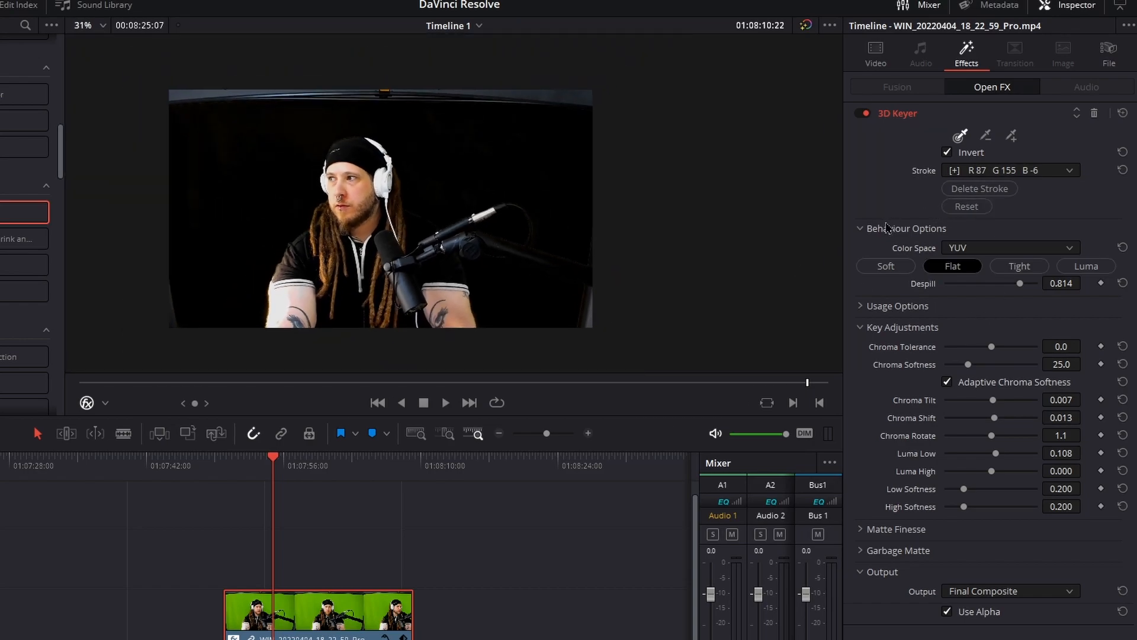
Open the 3D Keyer's Garbage Matte options, and inspect the leftover backdrop edges and the clip's Transform and Cropping settings
left_click(867, 549)
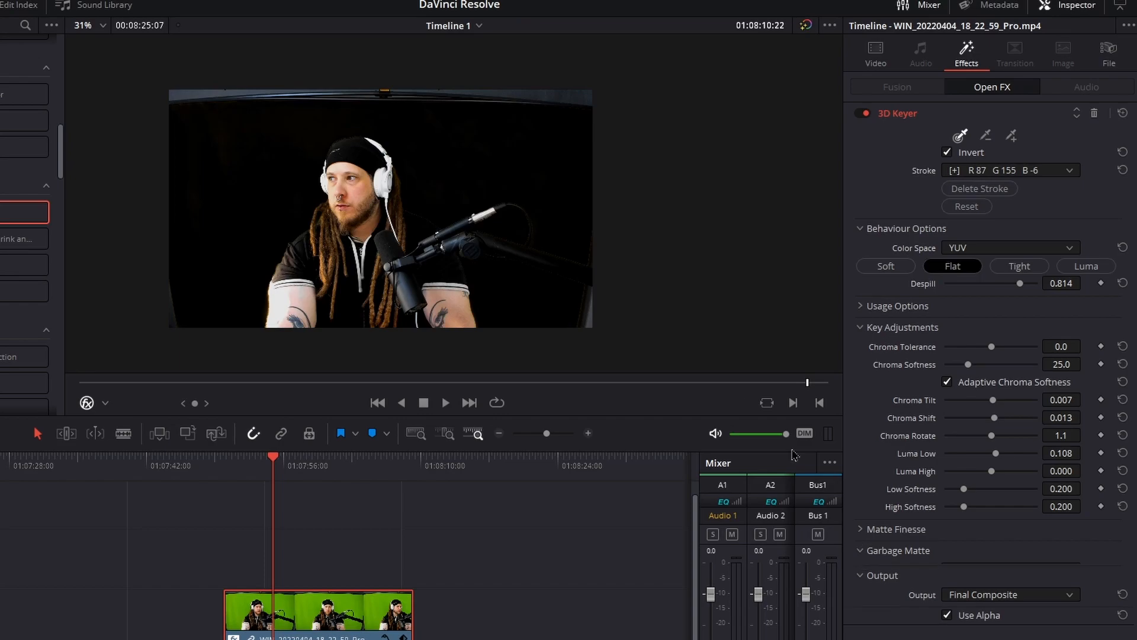
scroll(456, 210, "up", 3)
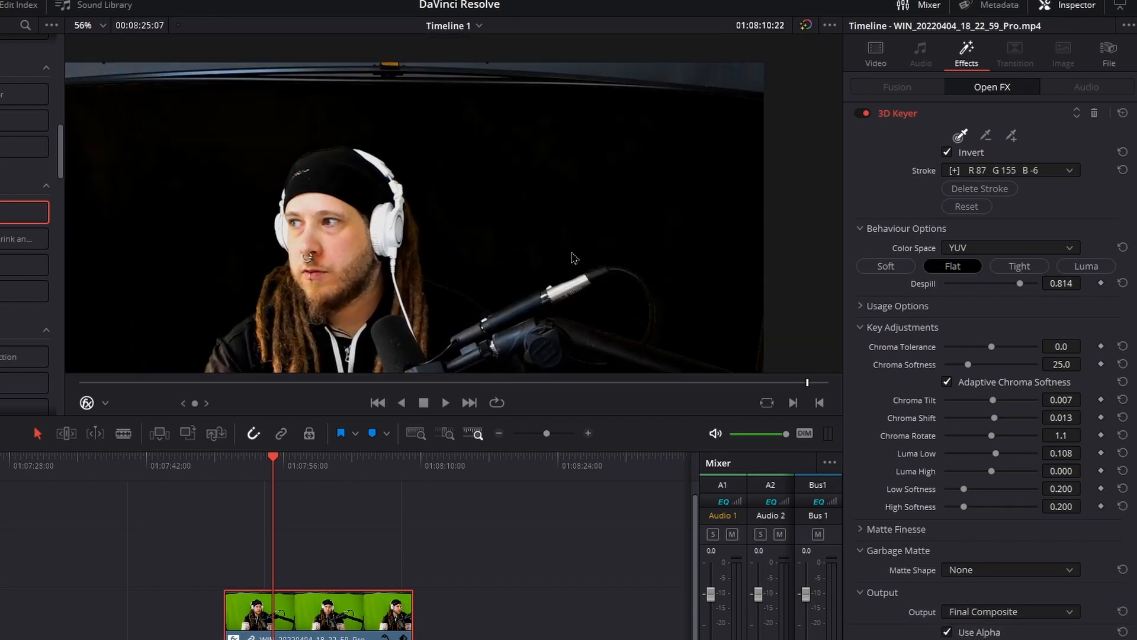
scroll(465, 317, "down", 2)
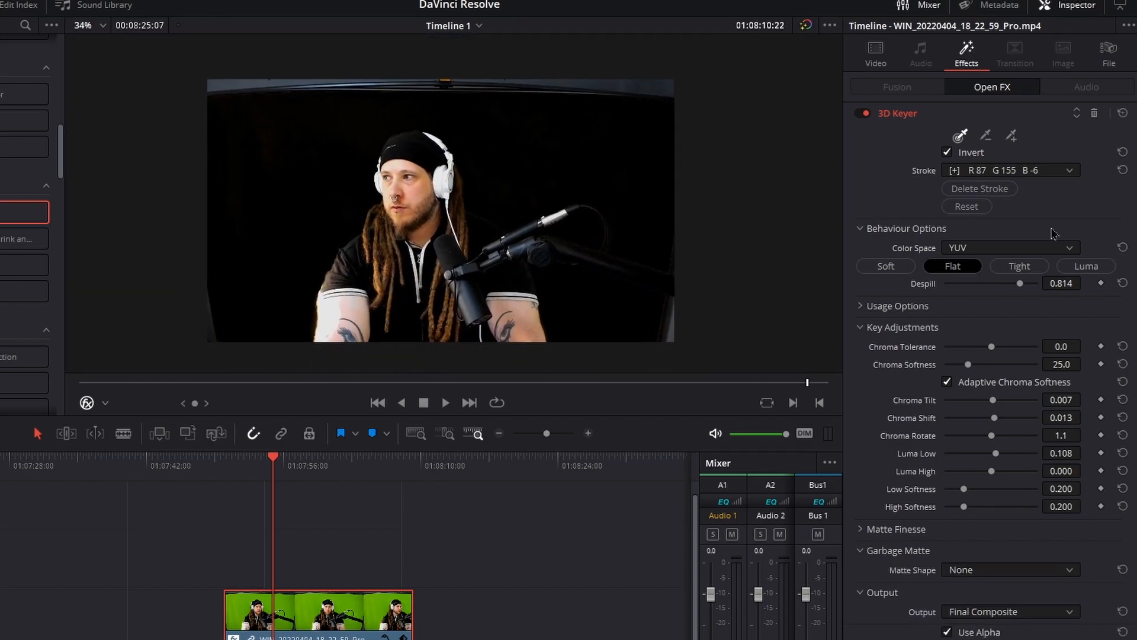
left_click(880, 59)
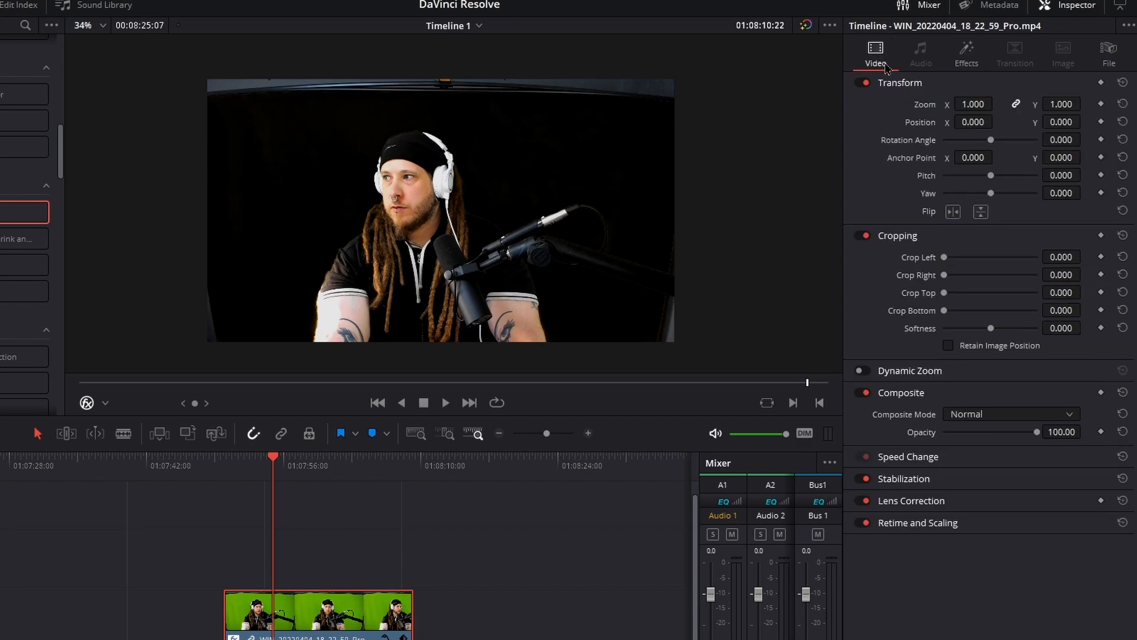
left_click(967, 54)
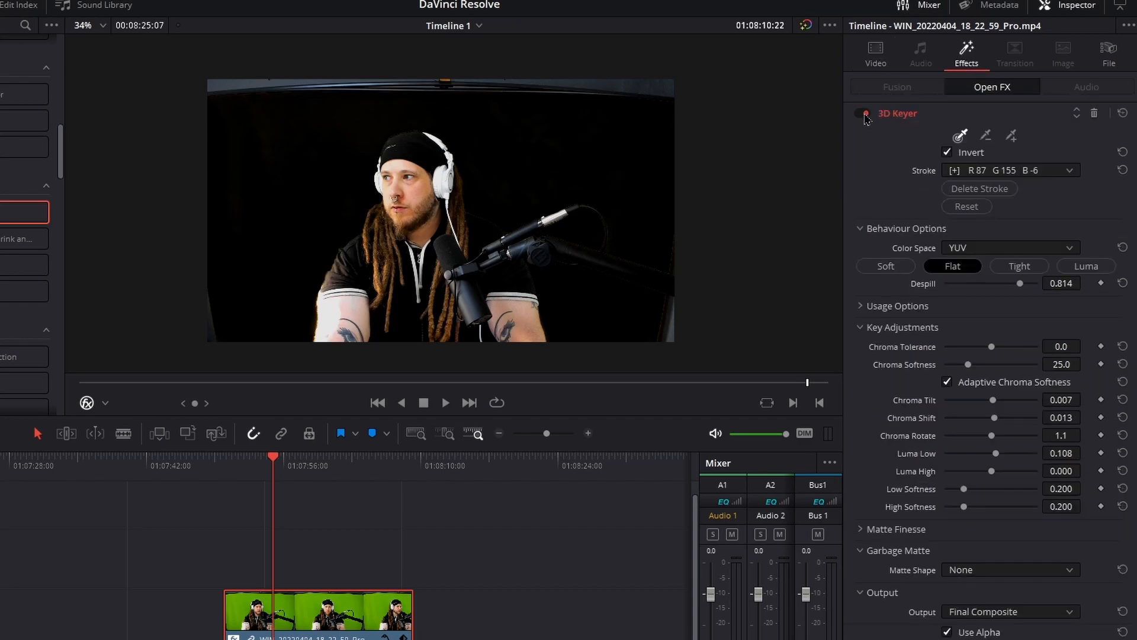
Crop the microphone clip by 190.5 left, 117.3 right and 115.4 top, comparing it with the 3D Keyer off and on
left_click(866, 116)
left_click(876, 54)
left_click_drag(946, 259, 1028, 289)
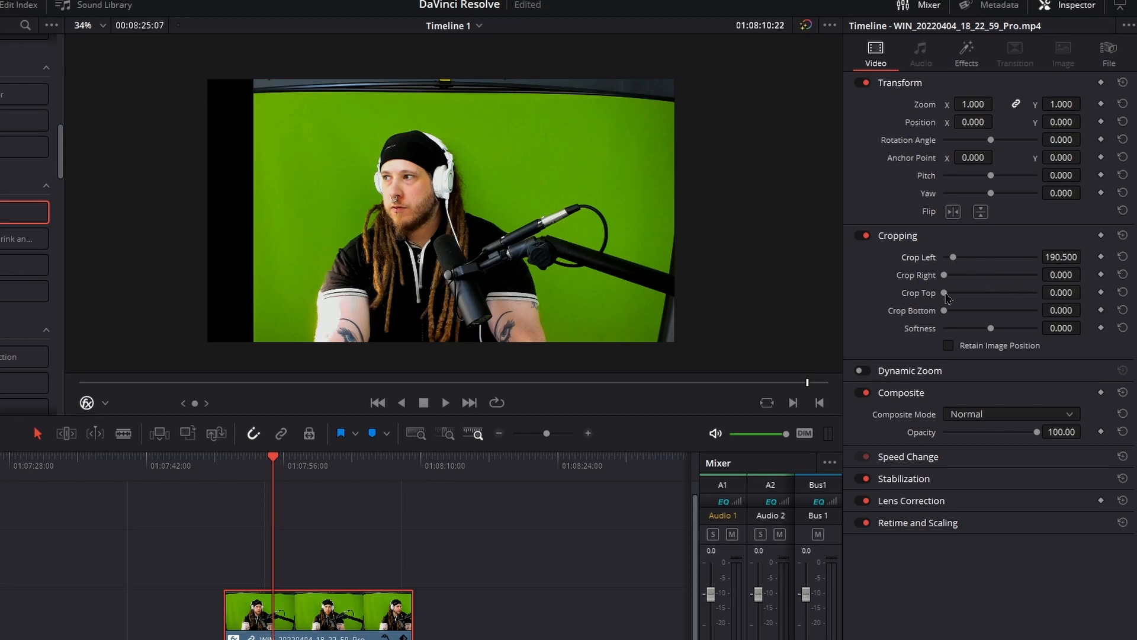
left_click_drag(946, 277, 954, 296)
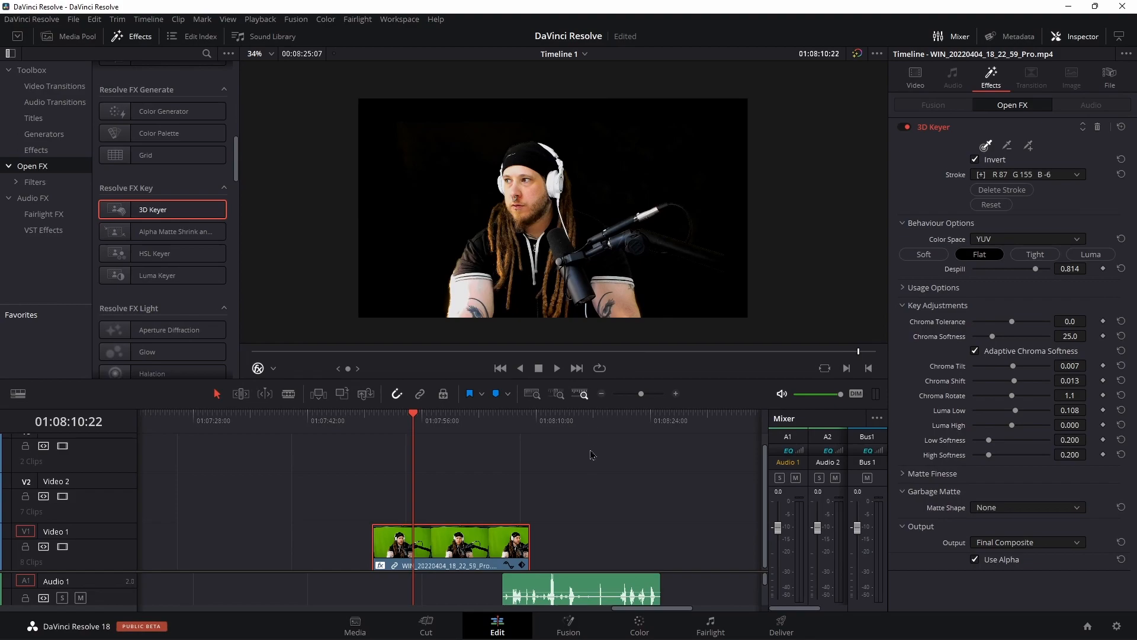
left_click(905, 128)
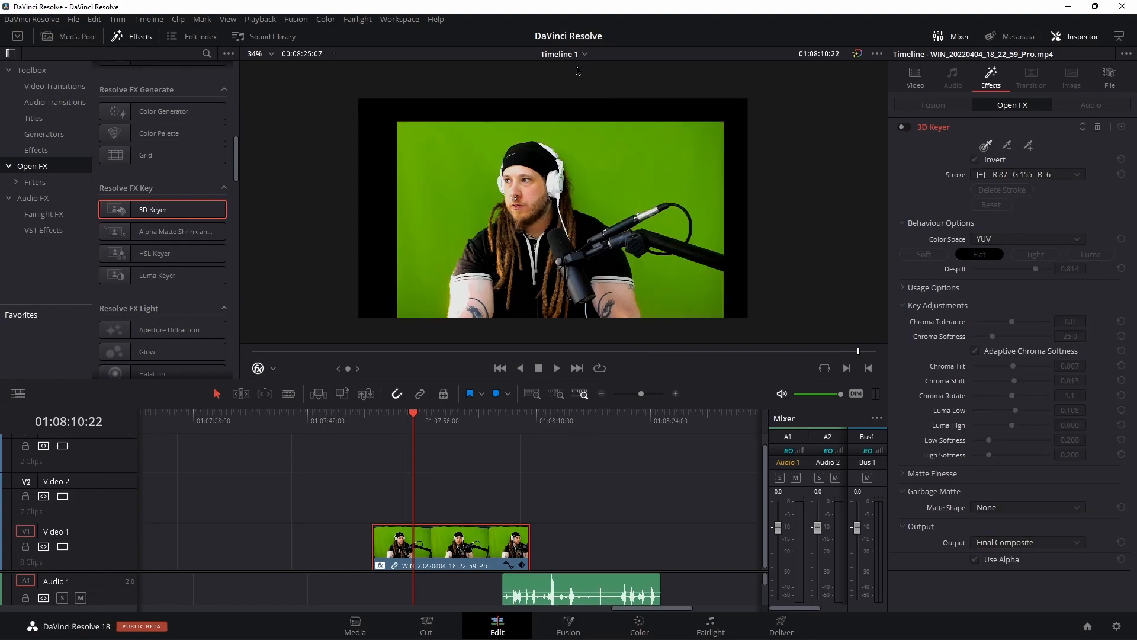
left_click(904, 128)
Raise the keyed microphone clip to Video 2 and place the Theatre Audience footage beneath it on Video 1
mouse_move(421, 418)
left_mouse_down()
mouse_move(399, 418)
mouse_move(460, 418)
mouse_move(406, 418)
left_mouse_up()
left_click_drag(641, 394, 644, 394)
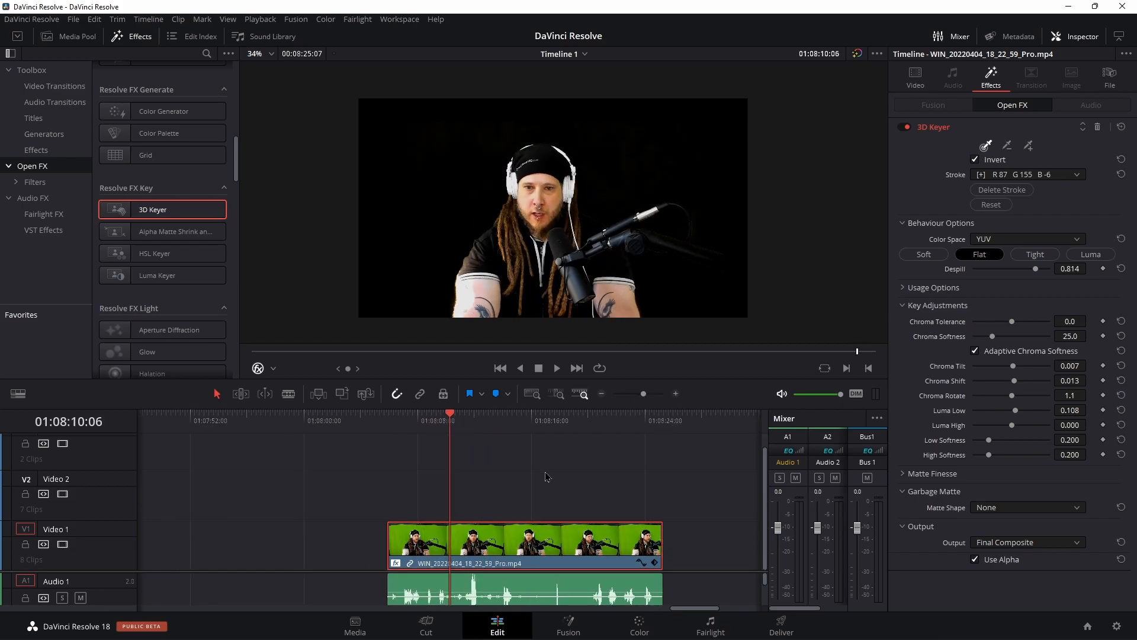
left_click_drag(572, 552, 572, 502)
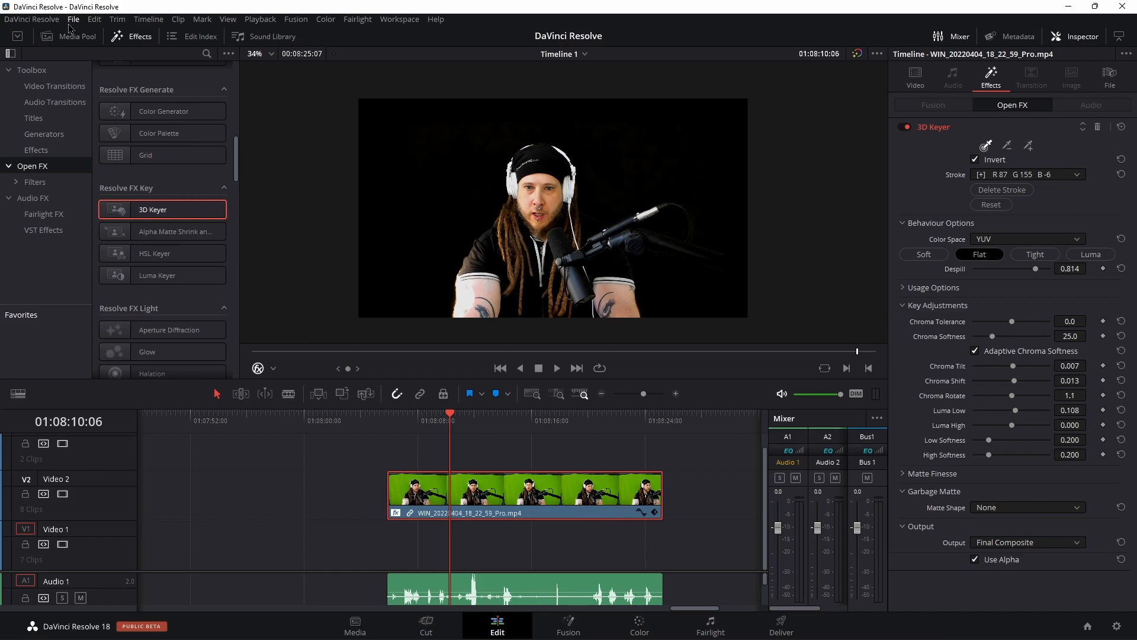
left_click(89, 41)
scroll(43, 177, "down", 1)
left_click_drag(43, 138, 410, 559)
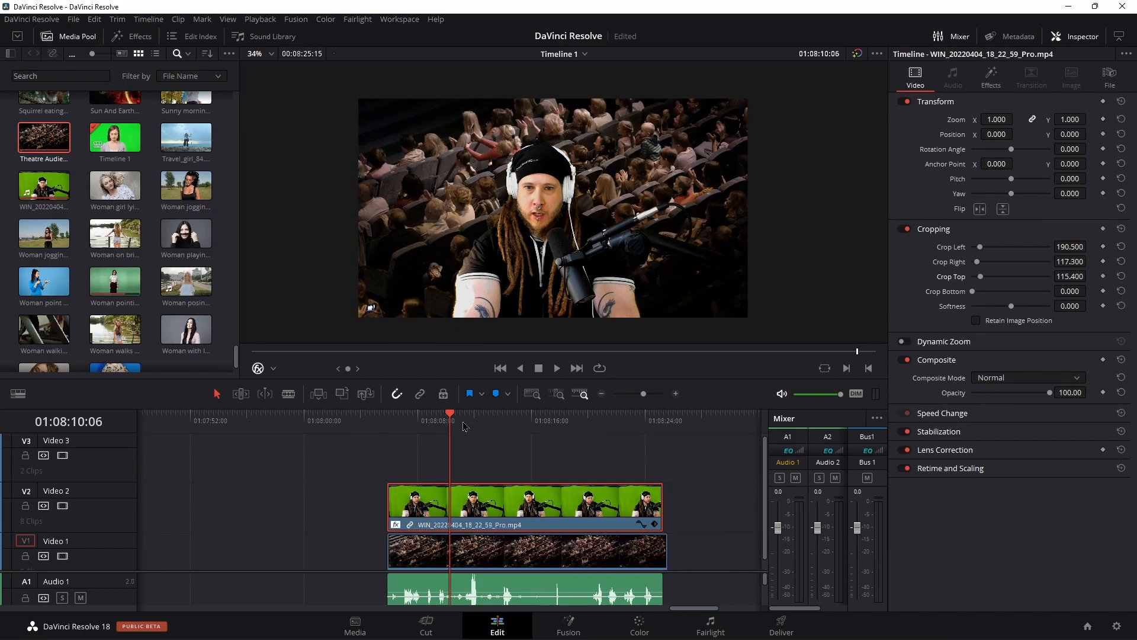
Scale the keyed microphone clip to 0.440 and set its position to X -667 and Y -293
left_click(525, 414)
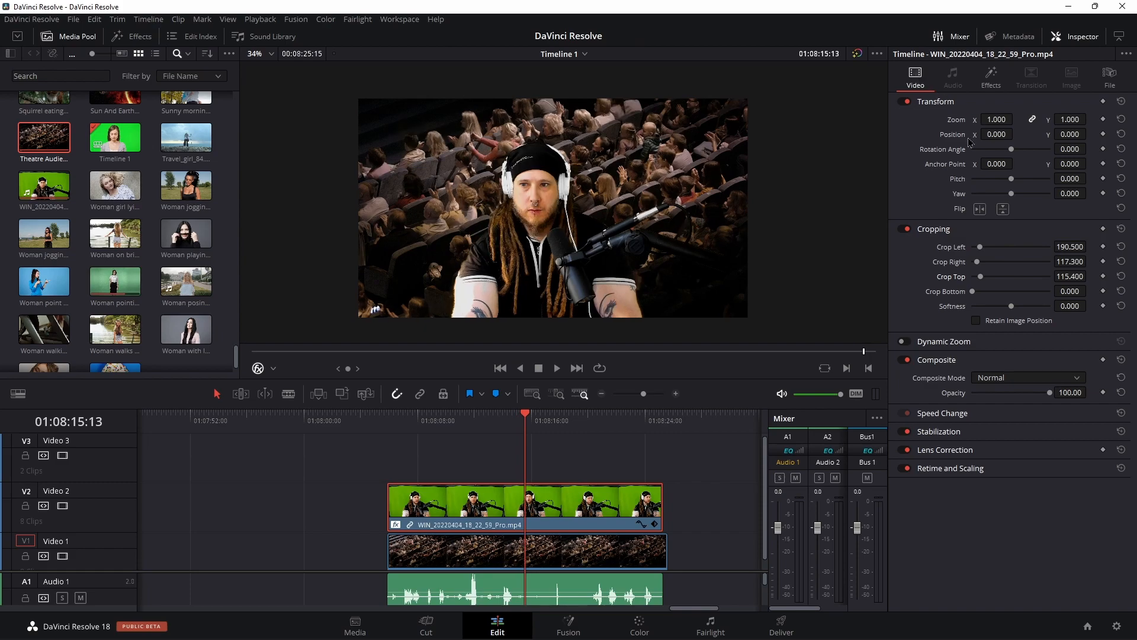
left_click_drag(998, 117, 1073, 144)
left_click_drag(999, 118, 1003, 133)
left_click_drag(1079, 134, 1079, 143)
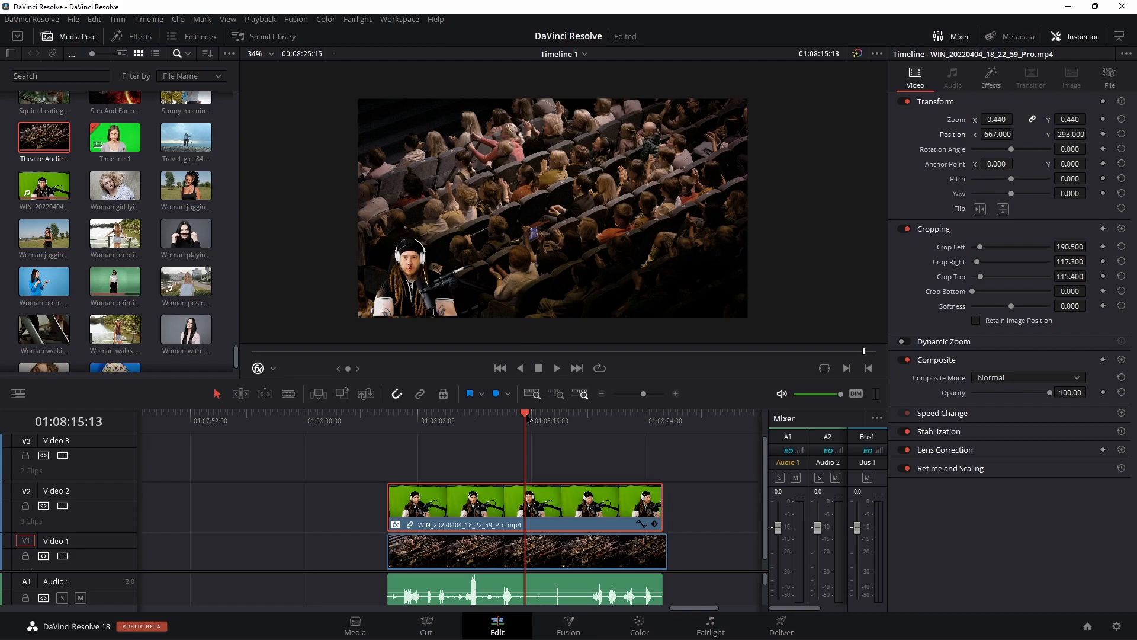
Insert Woman posing girl.mov on Video 2 beneath the raised microphone clip, scaled to 0.410 in the frame's lower-left corner behind the man
key("alt+Up")
left_click_drag(186, 283, 424, 521)
left_click_drag(525, 414, 434, 414)
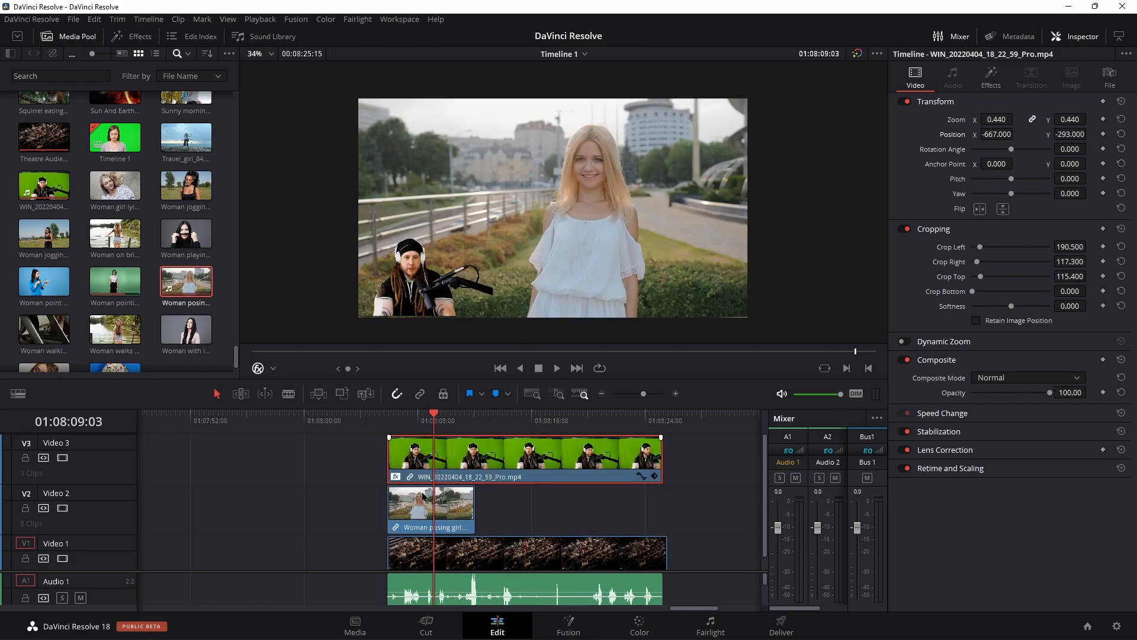
mouse_move(1014, 115)
left_mouse_down()
mouse_move(997, 119)
mouse_move(1017, 135)
mouse_move(1090, 135)
mouse_move(1004, 119)
mouse_move(1009, 135)
left_mouse_up()
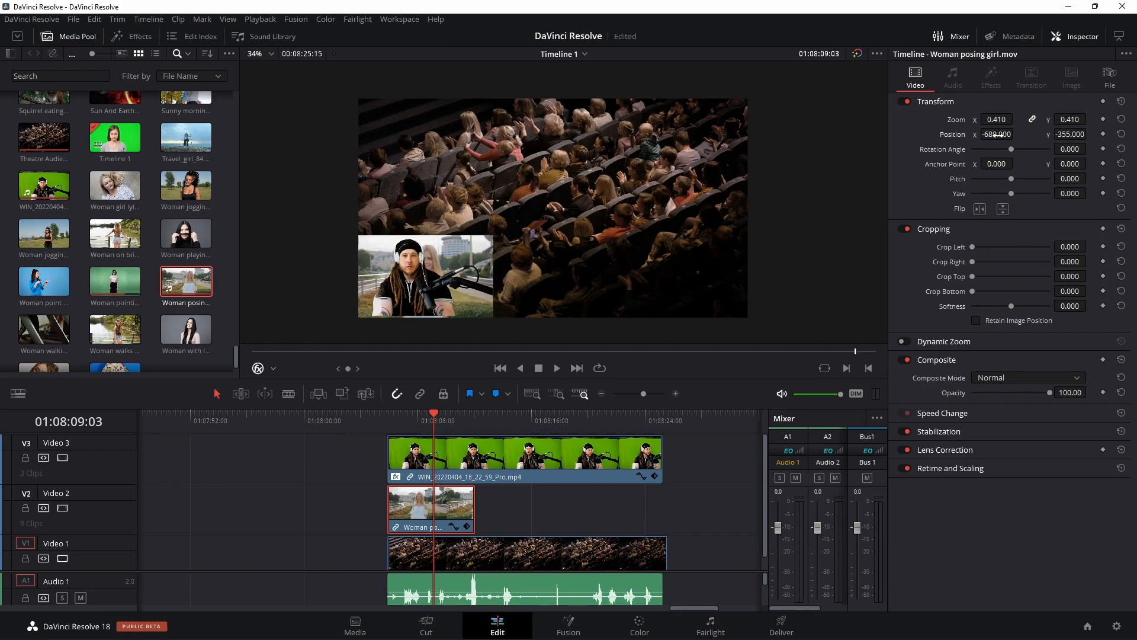
Set the microphone clip's Position Y to -309 and play back the picture-in-picture composite
left_click(639, 459)
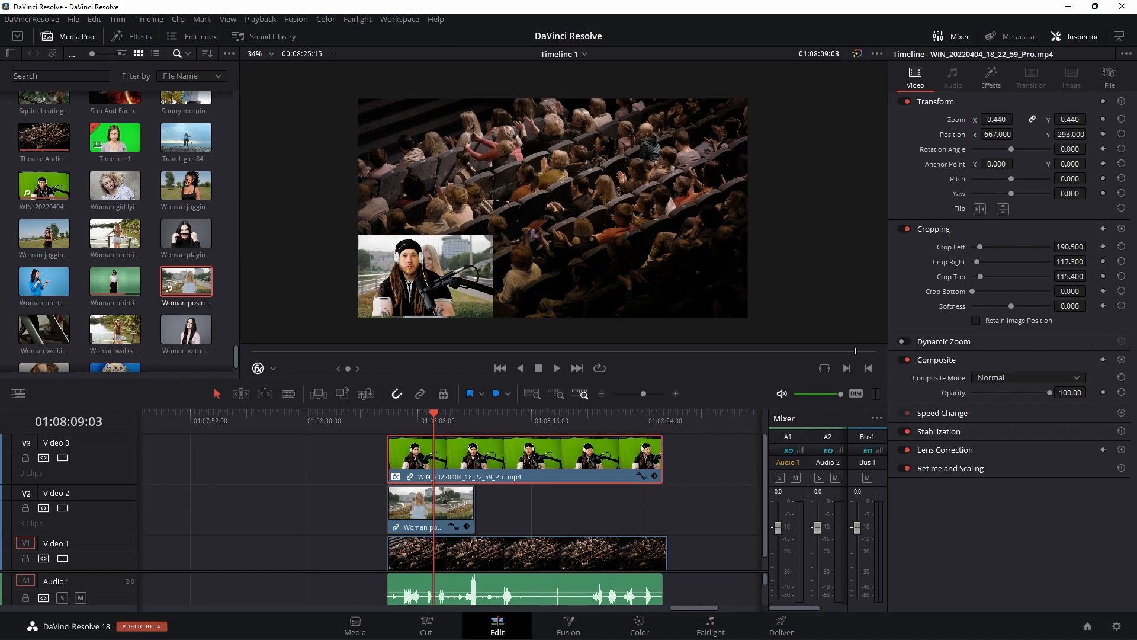
left_click_drag(429, 415, 416, 430)
key("space")
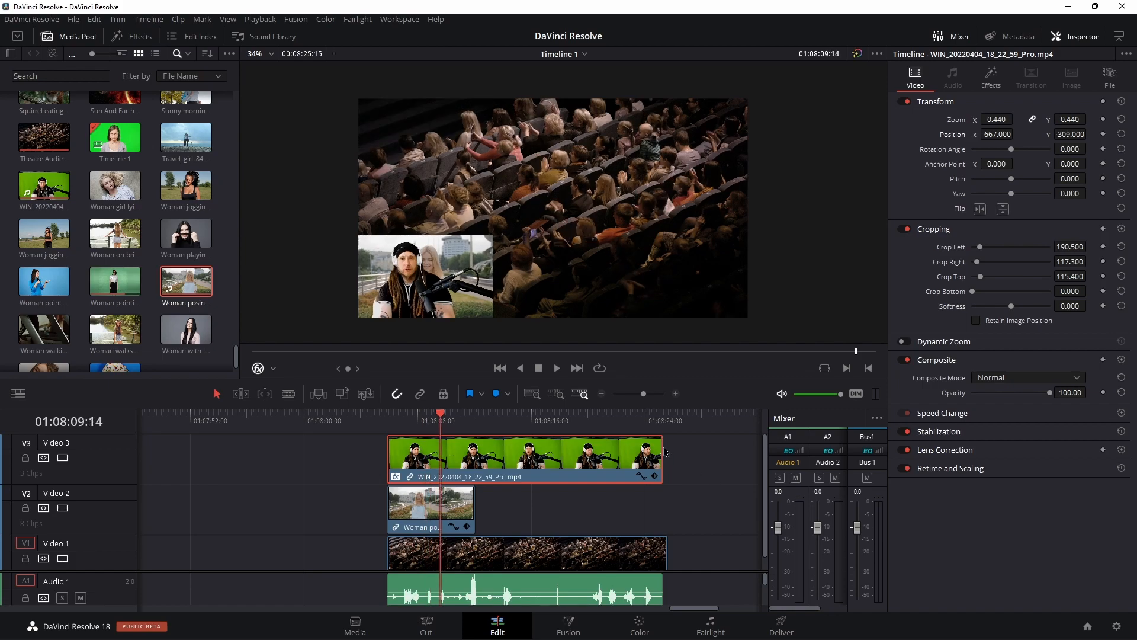
Place Dancing Zombie.mov on Video 2 at 01:08:58:17 with the Desert-highway clip beneath it on Video 1
left_click_drag(643, 396, 632, 395)
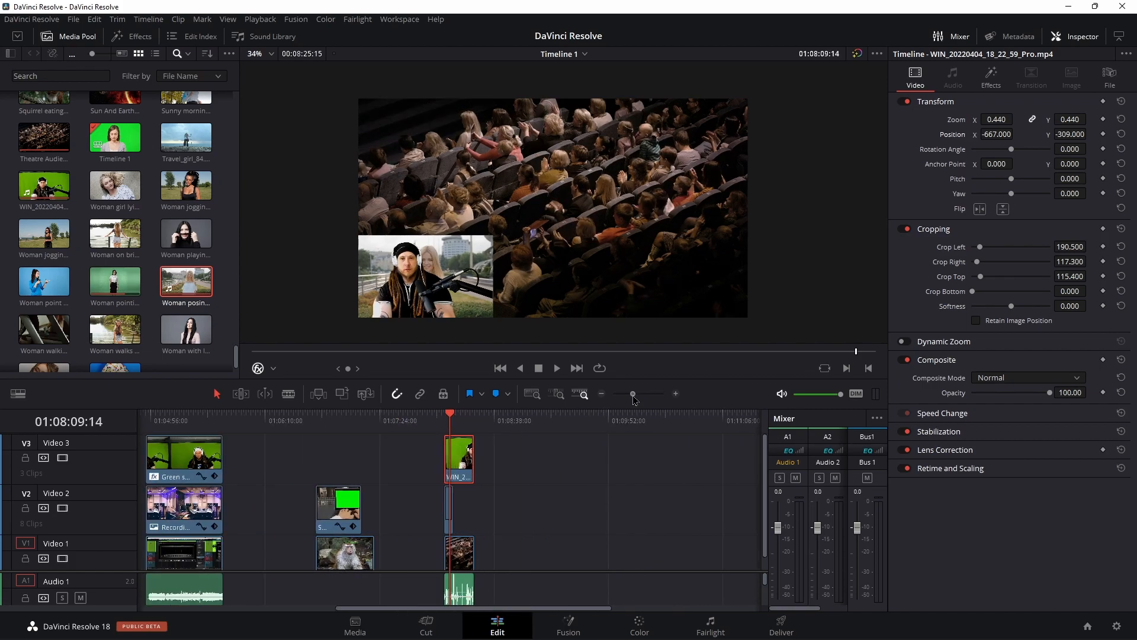
left_click(526, 425)
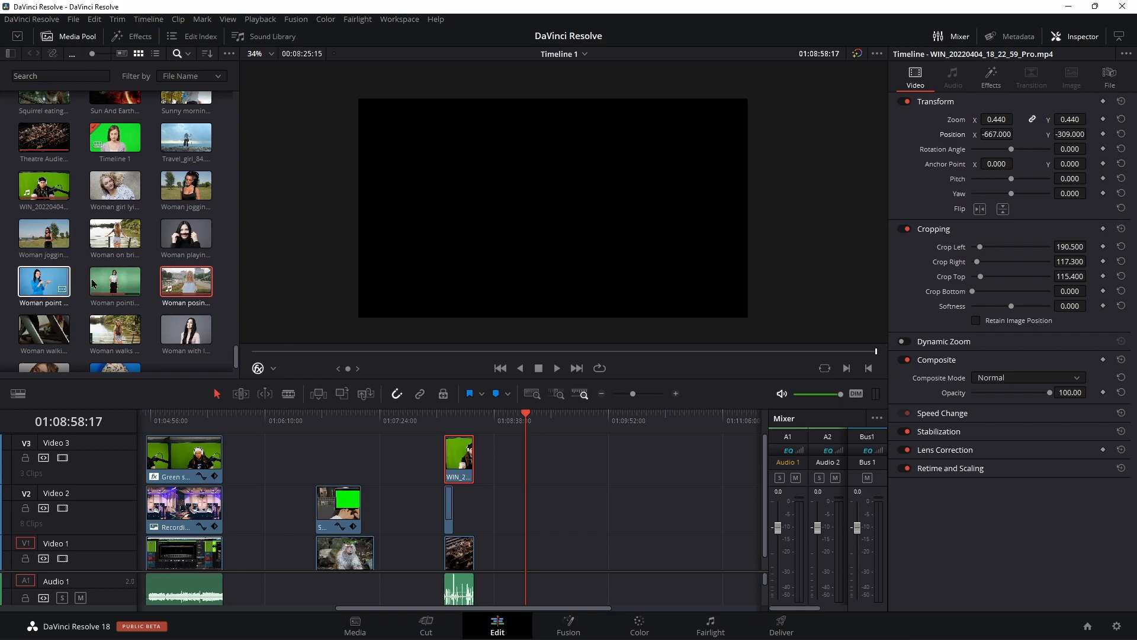
scroll(109, 268, "up", 4)
scroll(110, 268, "up", 10)
left_click_drag(122, 245, 531, 514)
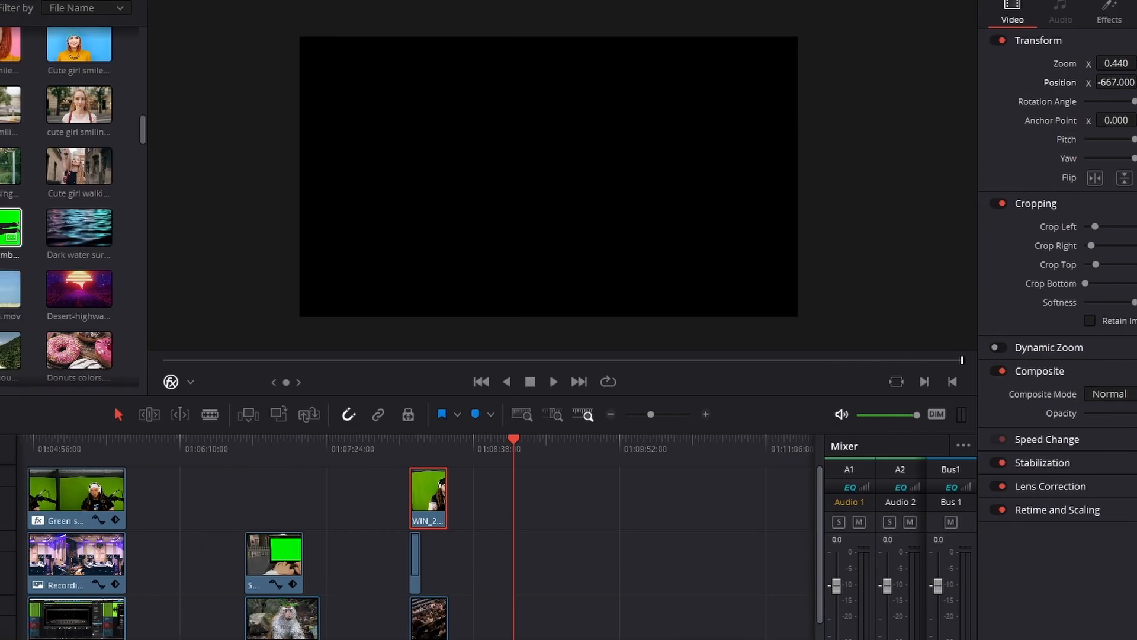
left_click_drag(521, 569, 495, 601)
left_click(664, 415)
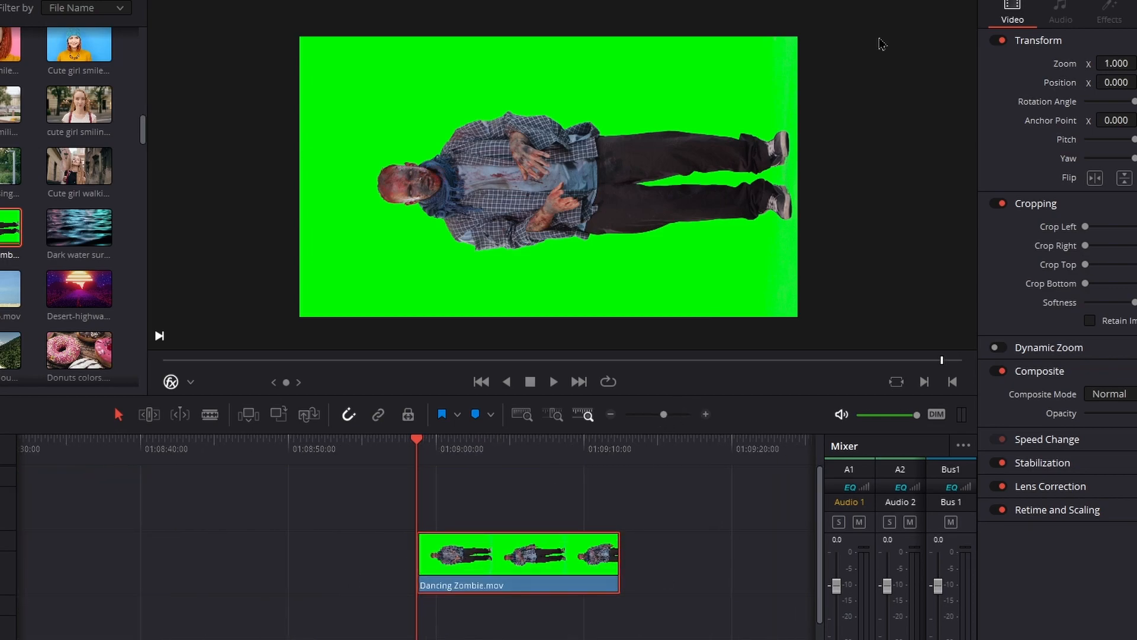
left_click_drag(73, 317, 330, 597)
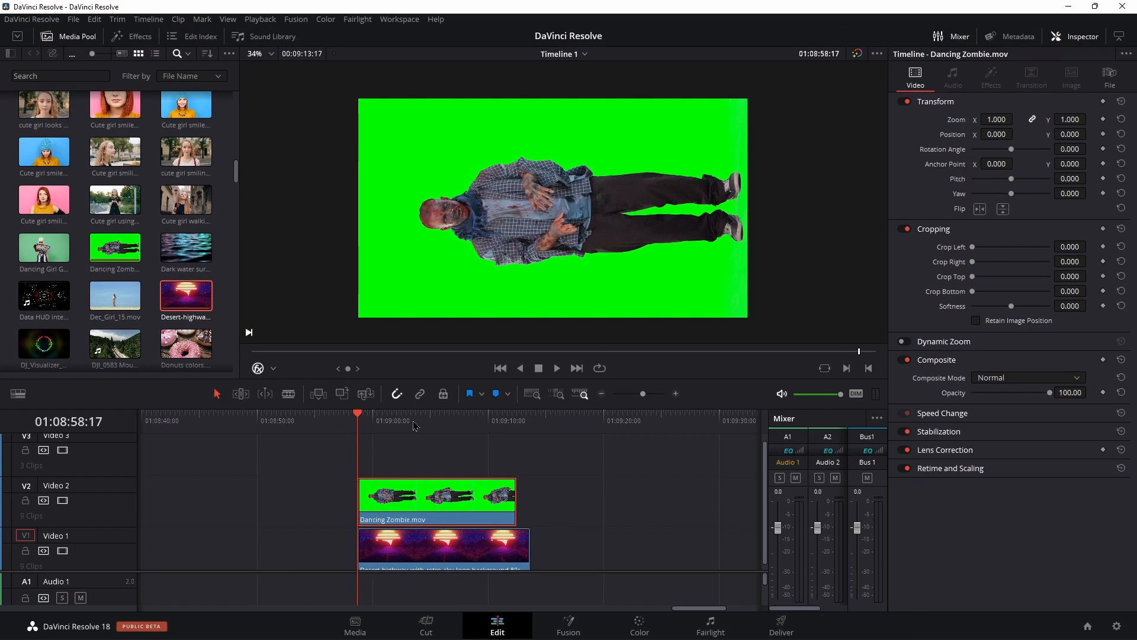
left_click(403, 437)
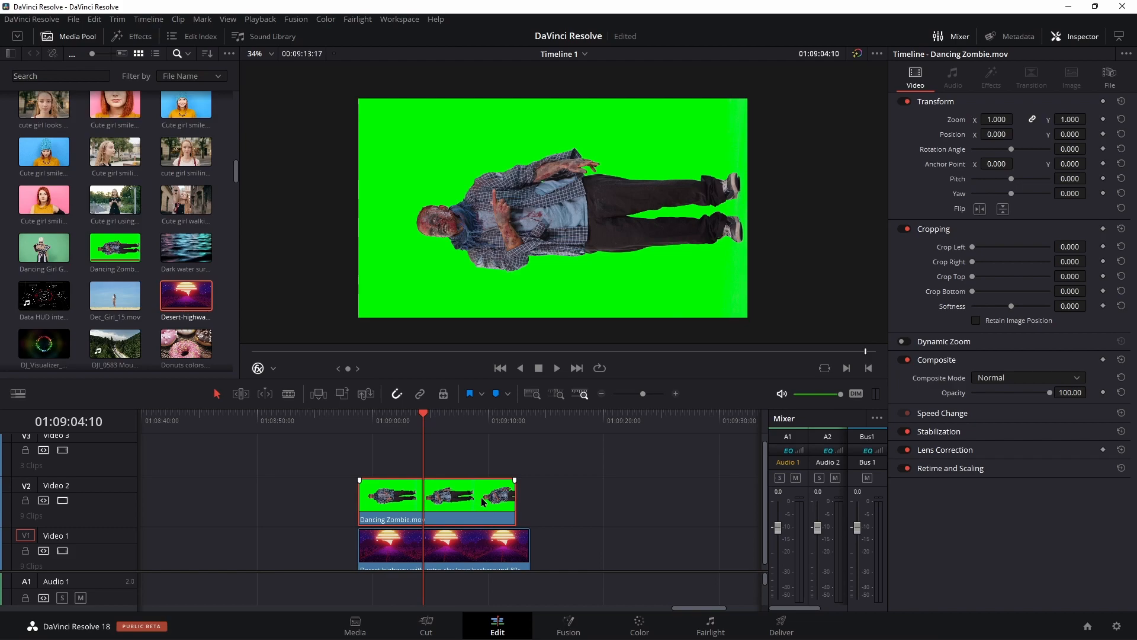
Apply the 3D Keyer to the Dancing Zombie clip and draw a key stroke across its green background
left_click(133, 36)
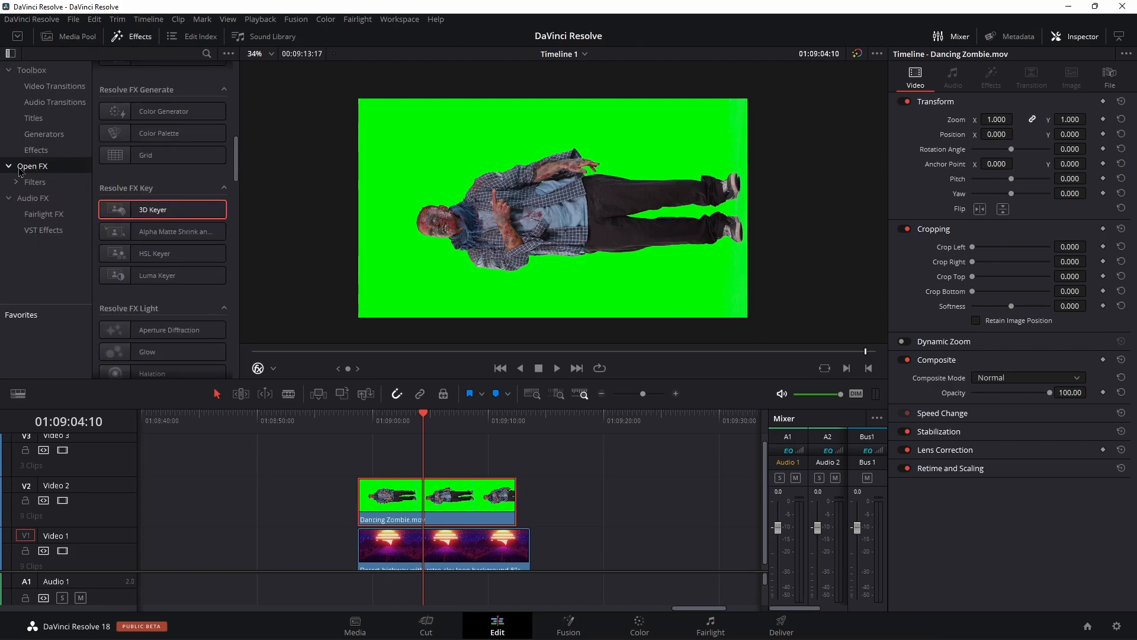
left_click_drag(113, 210, 449, 505)
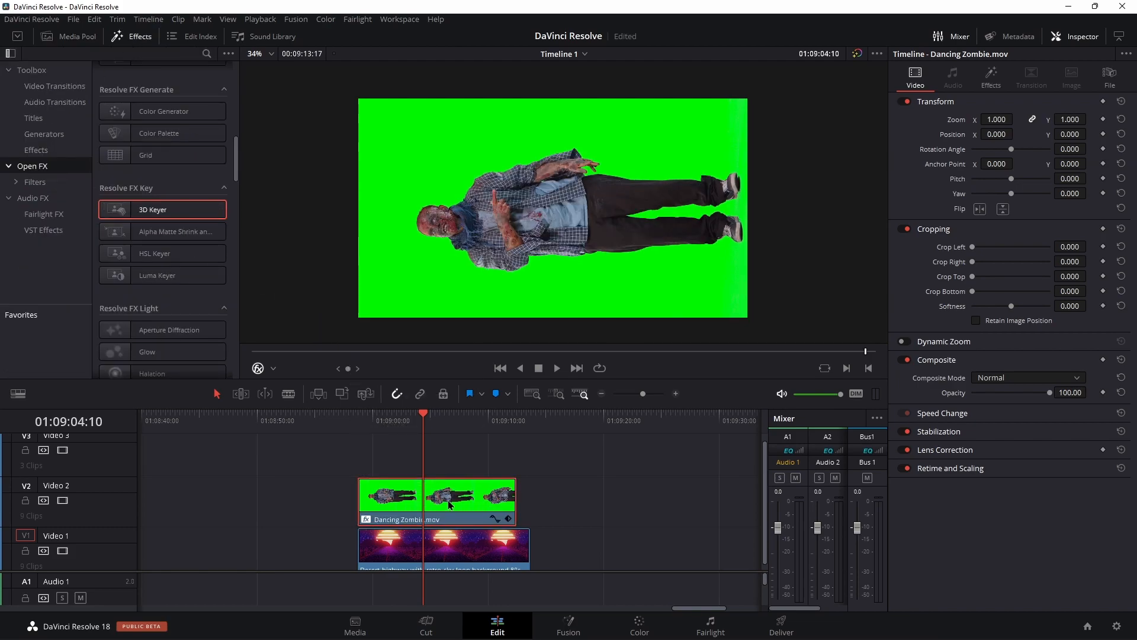
left_click(258, 368)
key("Escape")
left_click(991, 76)
mouse_move(376, 297)
left_mouse_down()
mouse_move(701, 299)
mouse_move(737, 297)
mouse_move(741, 285)
mouse_move(741, 297)
mouse_move(723, 266)
mouse_move(451, 301)
mouse_move(394, 268)
mouse_move(393, 167)
mouse_move(492, 131)
mouse_move(652, 133)
mouse_move(716, 111)
left_mouse_up()
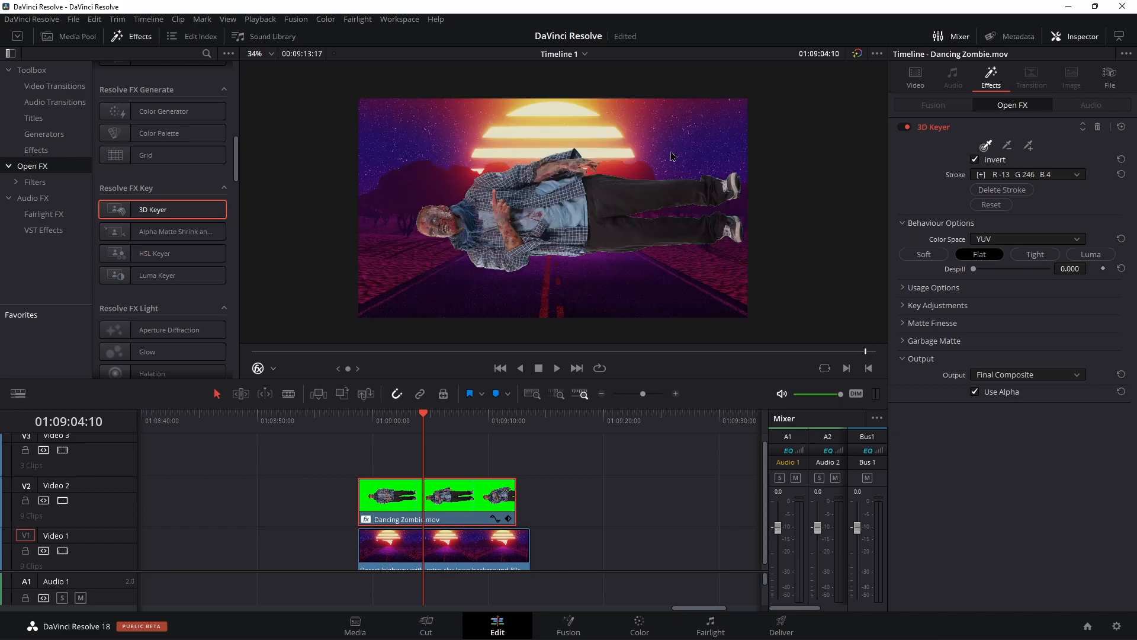
Save the project, set the zombie clip's Despill to 0.775 while checking its edges, and expand the Key Adjustments
key("ctrl+s")
left_click_drag(975, 277, 1033, 276)
scroll(669, 152, "up", 6)
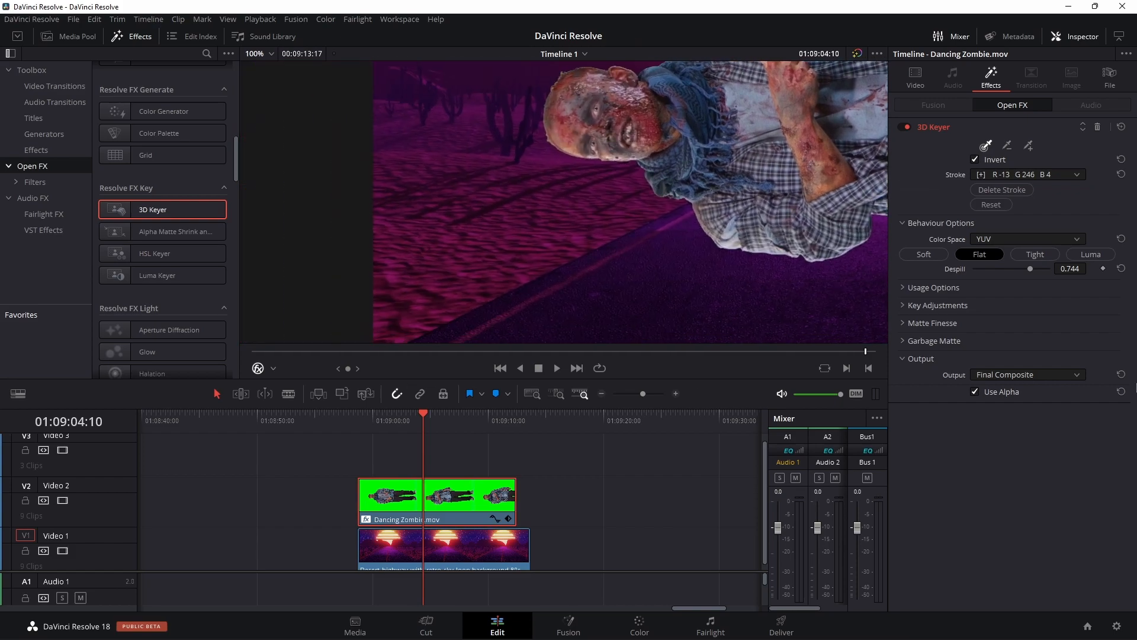
scroll(1031, 276, "down", 3)
scroll(1032, 280, "up", 4)
scroll(720, 216, "down", 5)
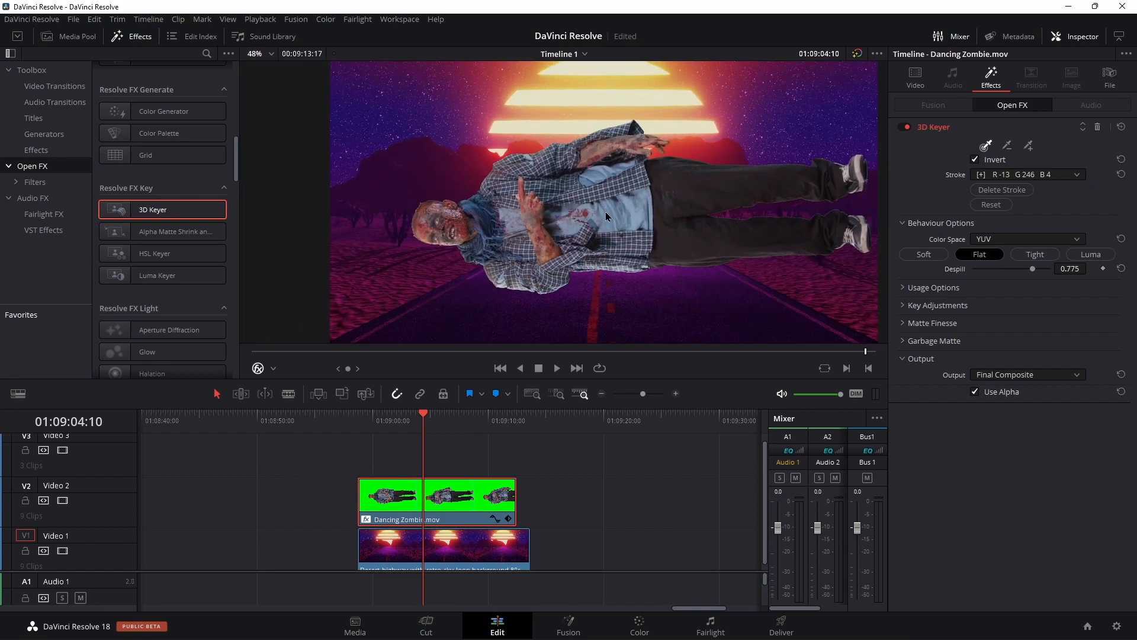
left_click(941, 306)
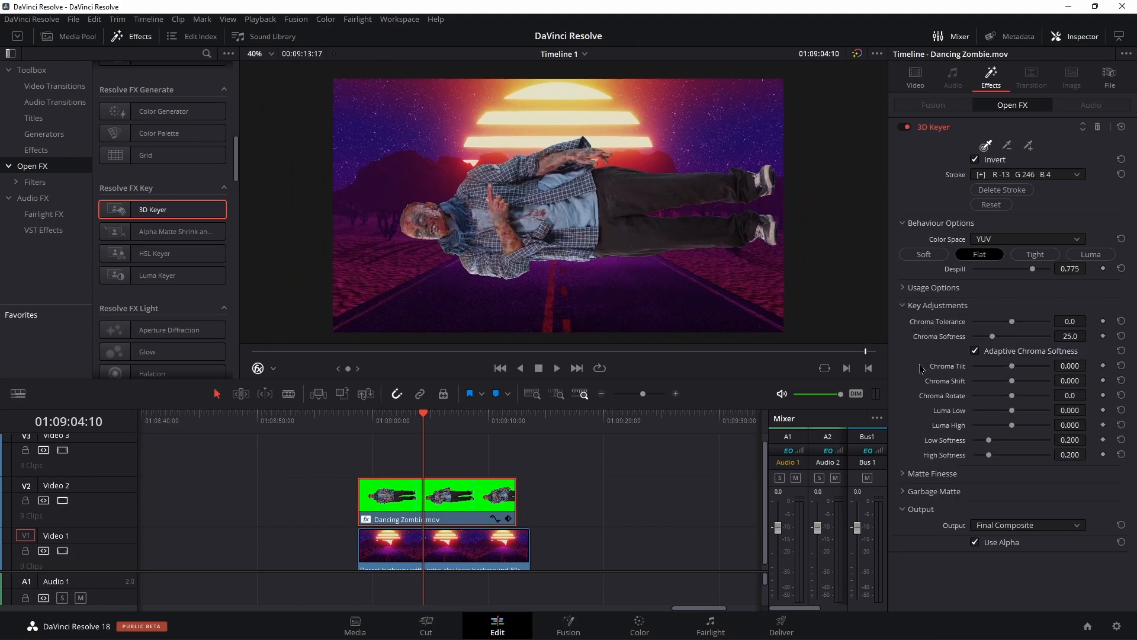
Rotate the zombie clip to -91.9 degrees, scale it to 0.550 and save the project
left_click(915, 76)
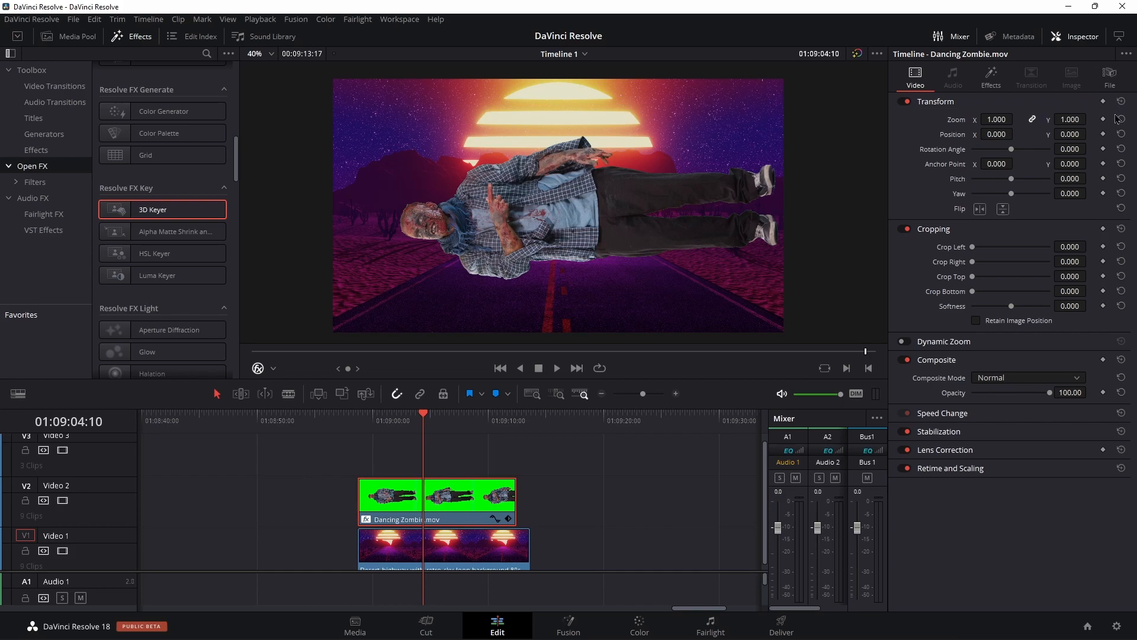
left_click_drag(1077, 147, 995, 119)
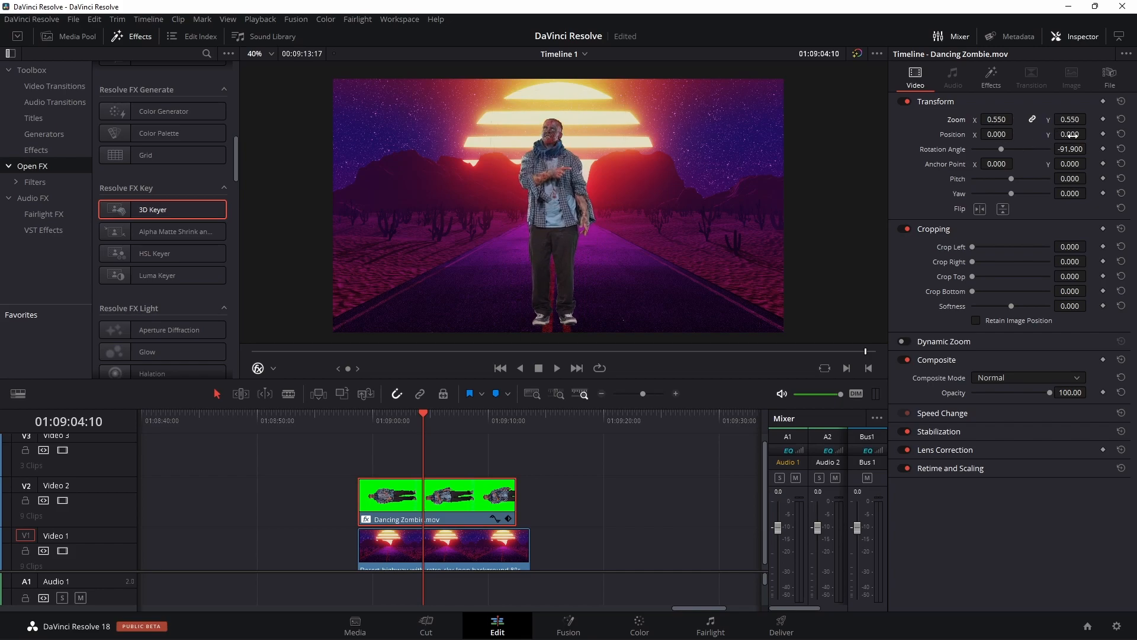
key("ctrl+s")
Try a Crop Top of 17 on the zombie clip and check its edges
left_click_drag(1069, 276, 1089, 275)
left_click(1066, 276)
scroll(605, 234, "up", 1)
scroll(595, 221, "down", 2)
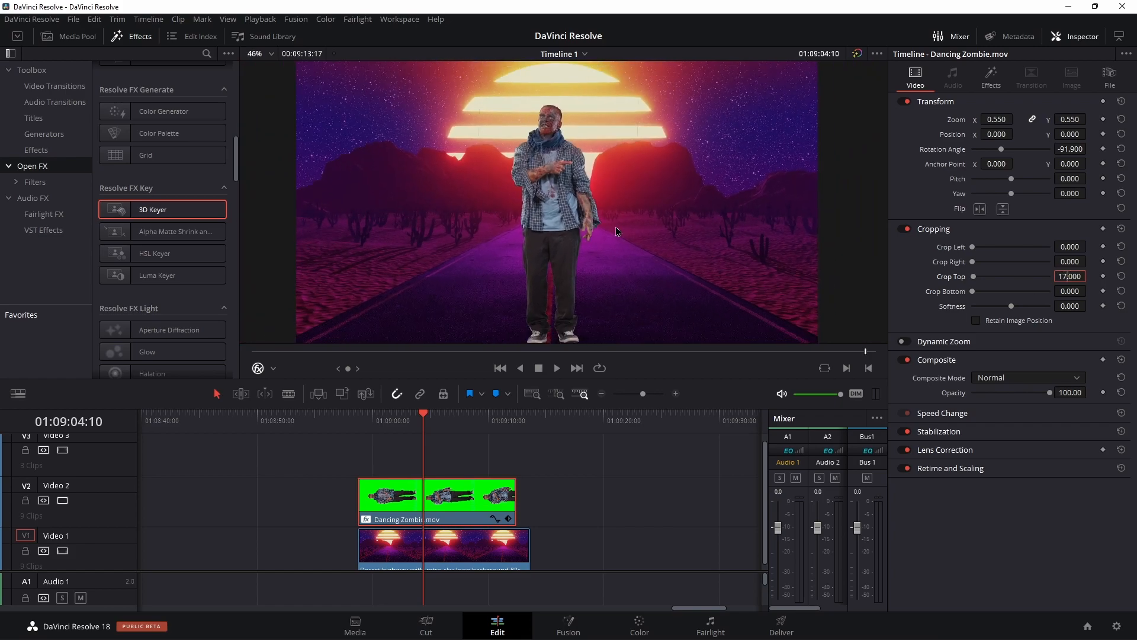
Set the zombie clip's Crop Top to 92 with the 3D Keyer temporarily disabled, and re-enable the keyer
left_click(991, 77)
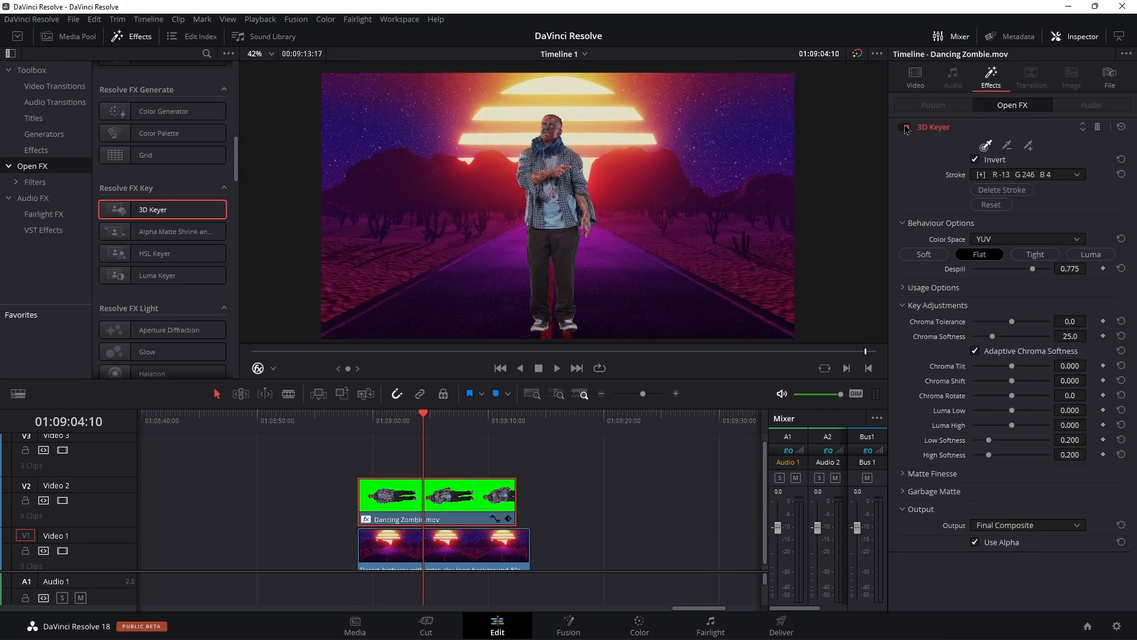
left_click(904, 128)
left_click(915, 76)
key("ctrl+s")
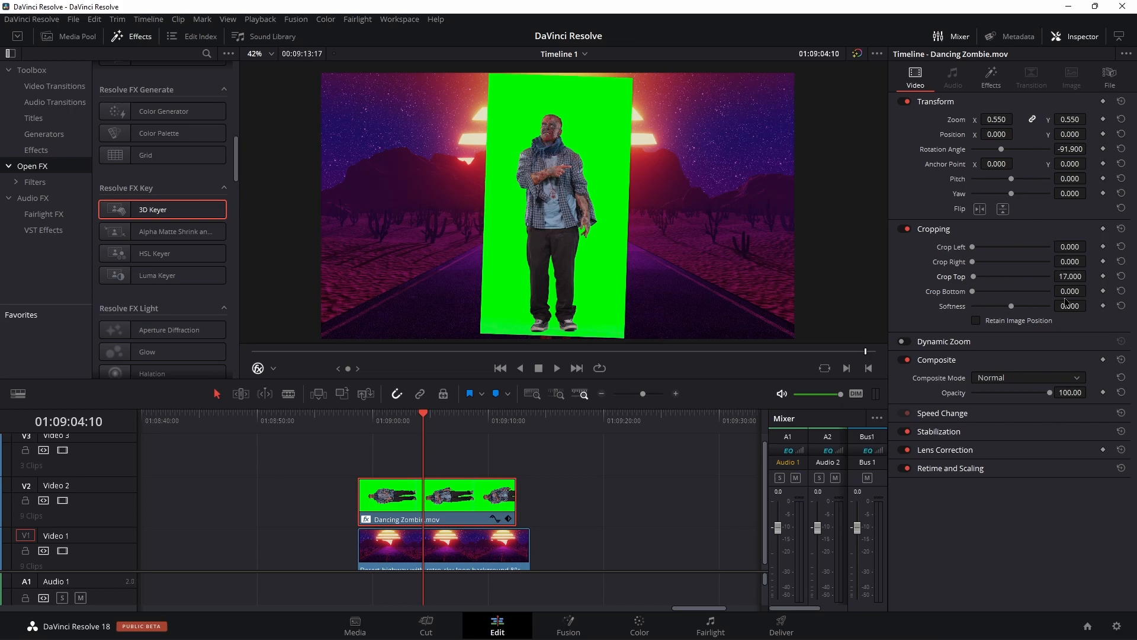
left_click_drag(1069, 276, 1085, 276)
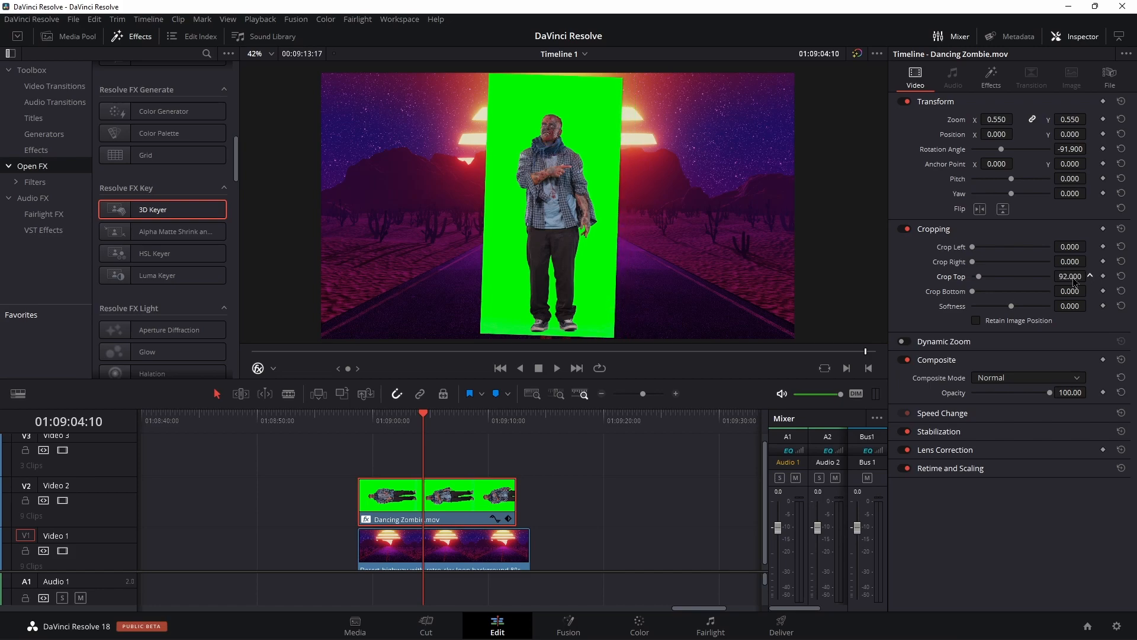
left_click(991, 77)
left_click(902, 127)
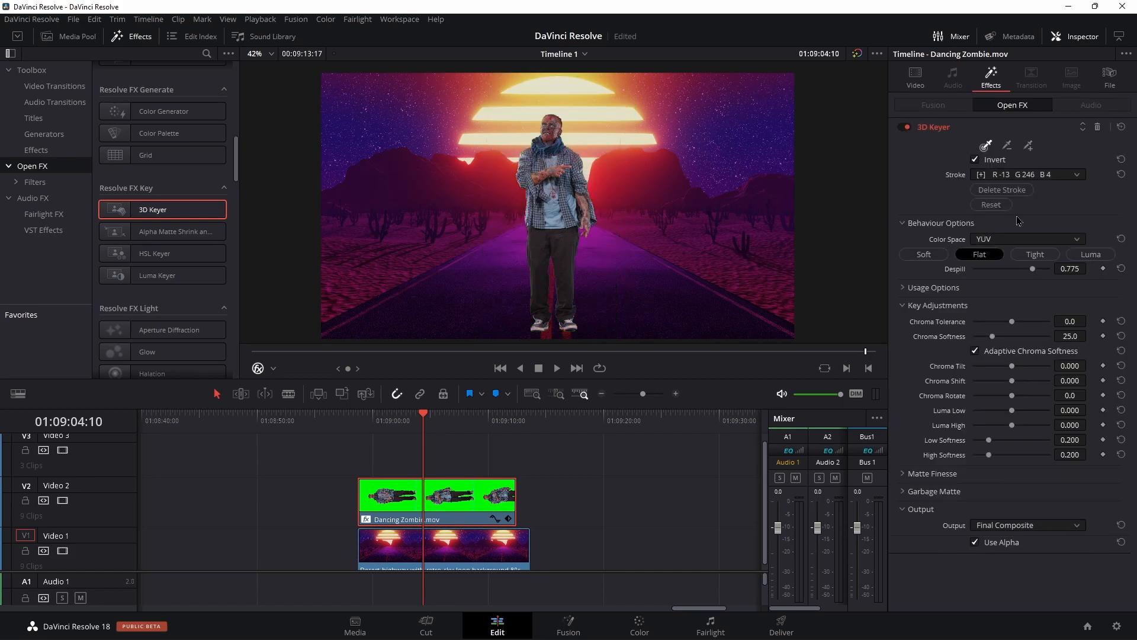
Scale the zombie clip to 0.560 and set its Position Y to -18 at 01:09:00:03
left_click(911, 83)
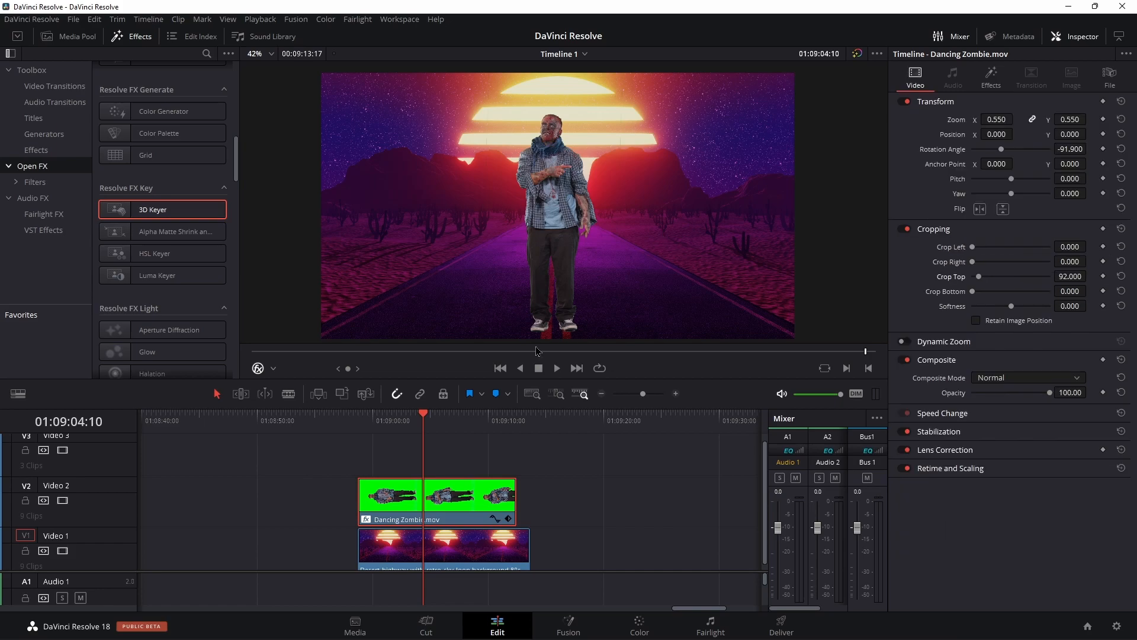
left_click_drag(387, 441, 373, 441)
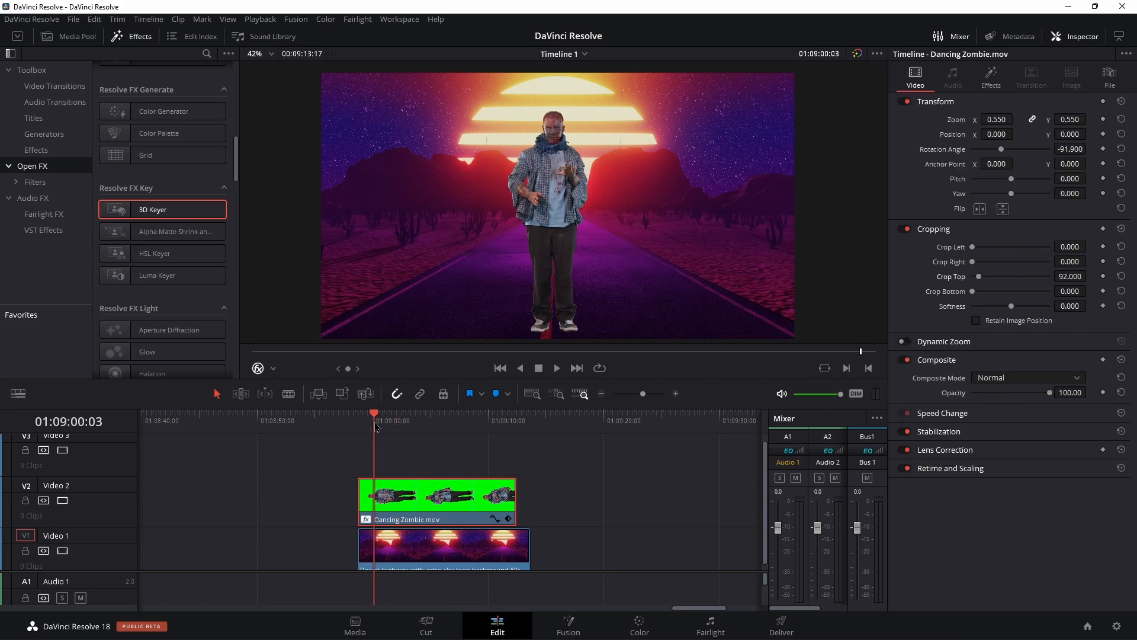
left_click_drag(980, 119, 1090, 134)
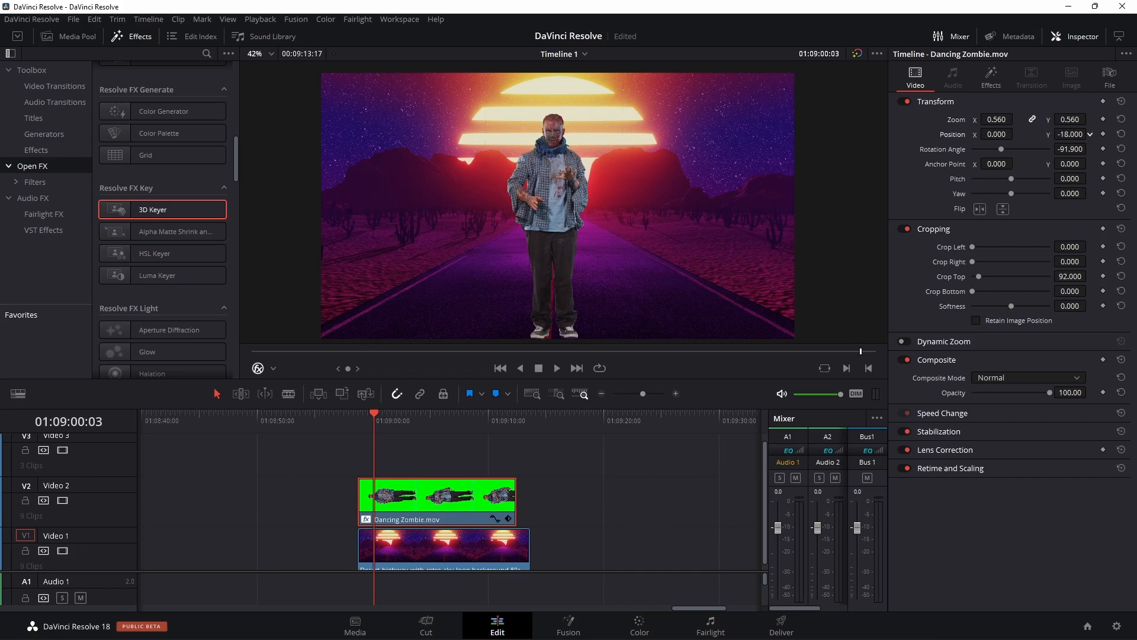